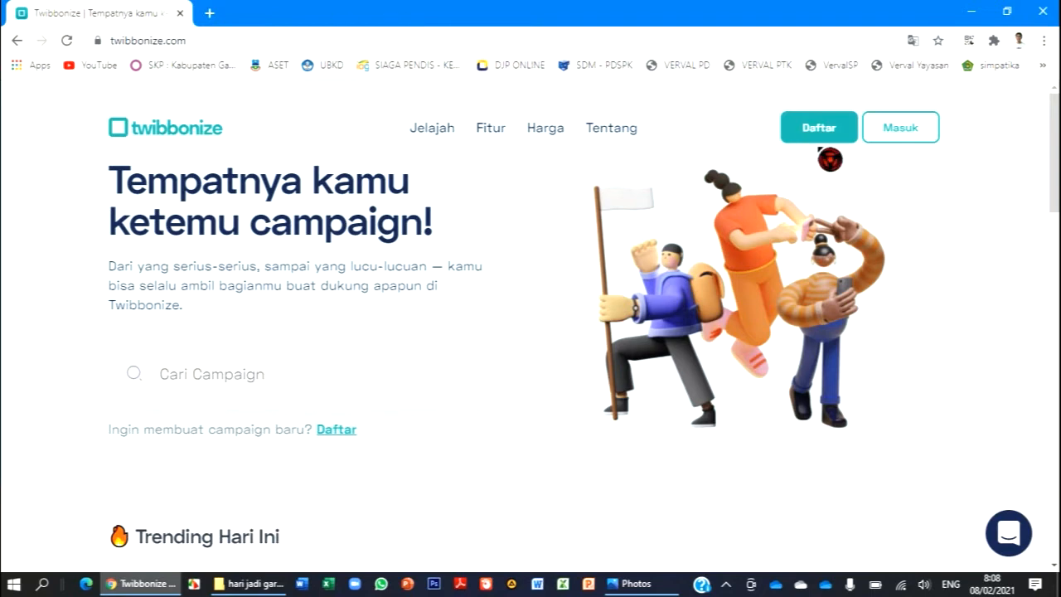
- Log in to Twibbonize with the Google account and look over the existing campaigns on the account page
left_click(917, 133)
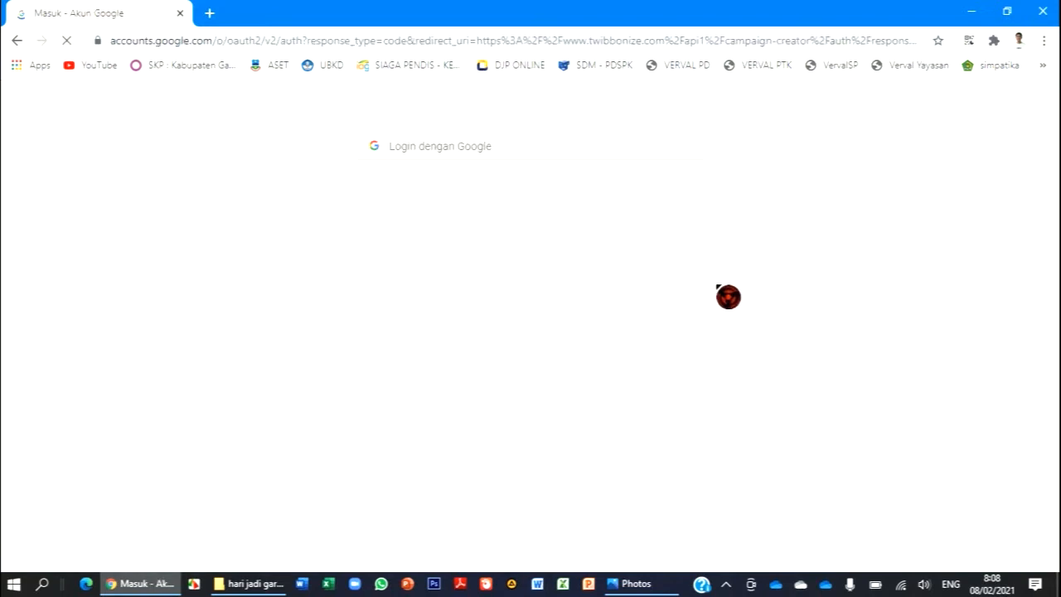
left_click(561, 263)
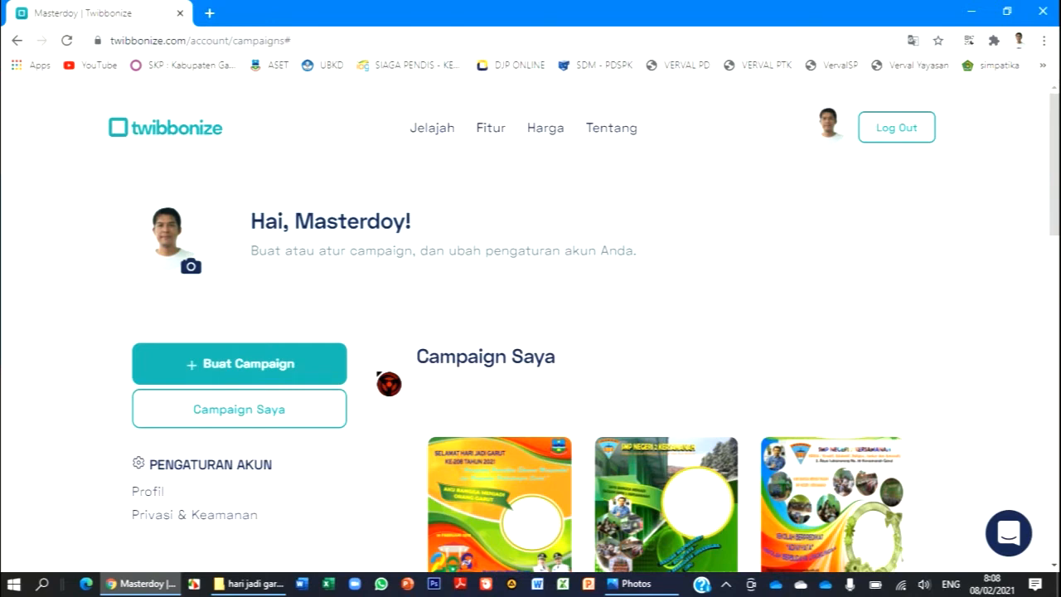
scroll(389, 383, "down", 3)
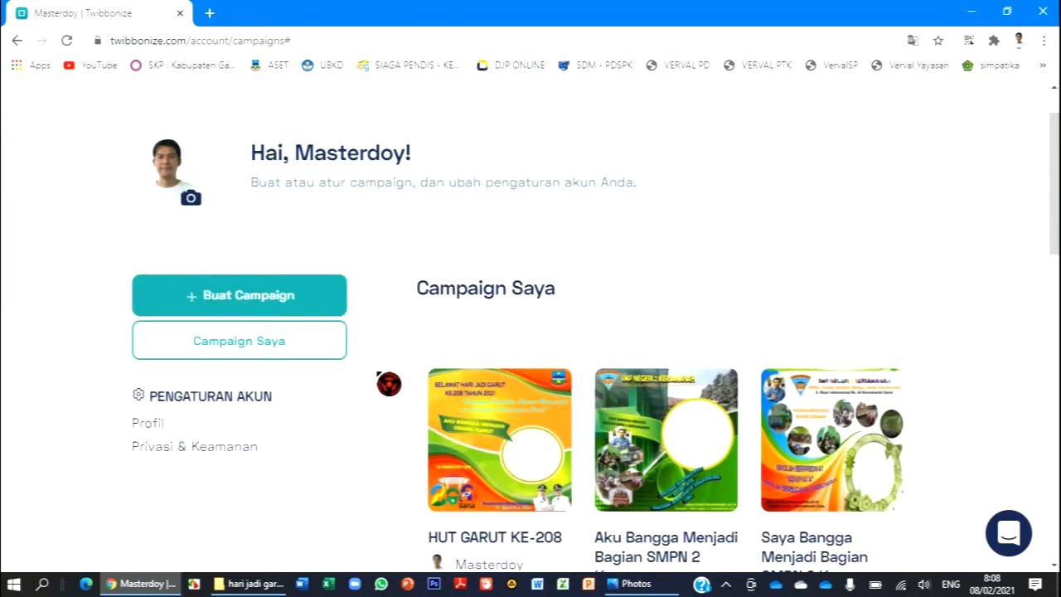
scroll(388, 383, "down", 1)
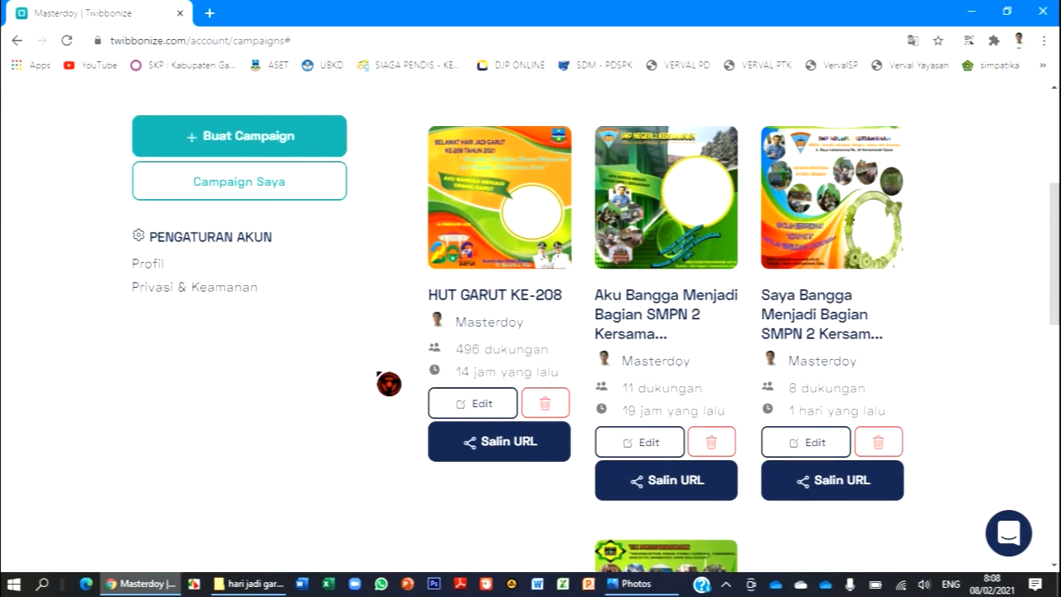
scroll(389, 383, "up", 1)
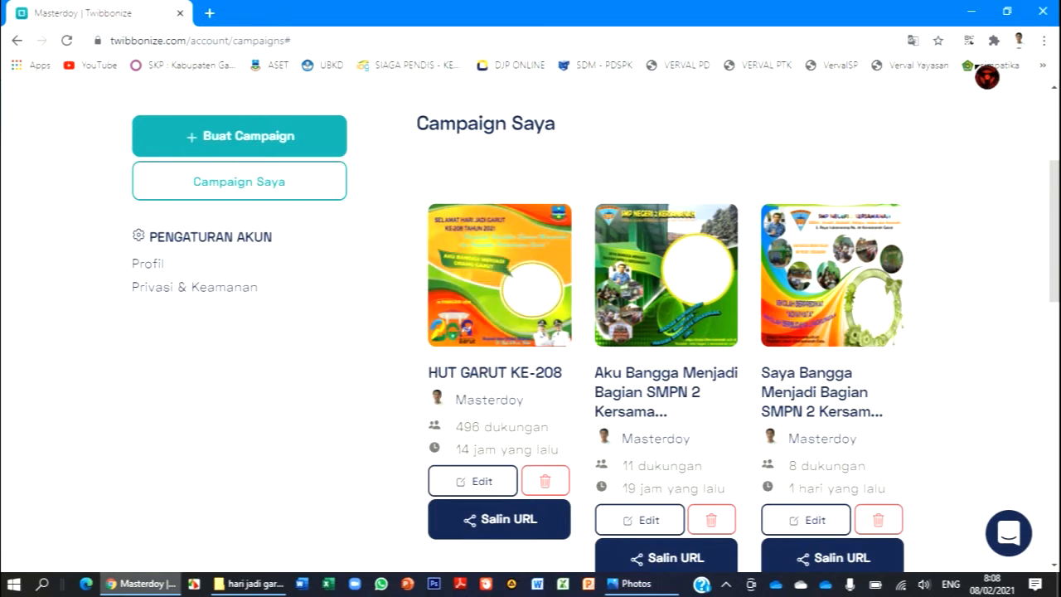
- Switch to the hari jadi garut folder in File Explorer and pick out the orange-green background image 62582853b51e23a
left_click(972, 11)
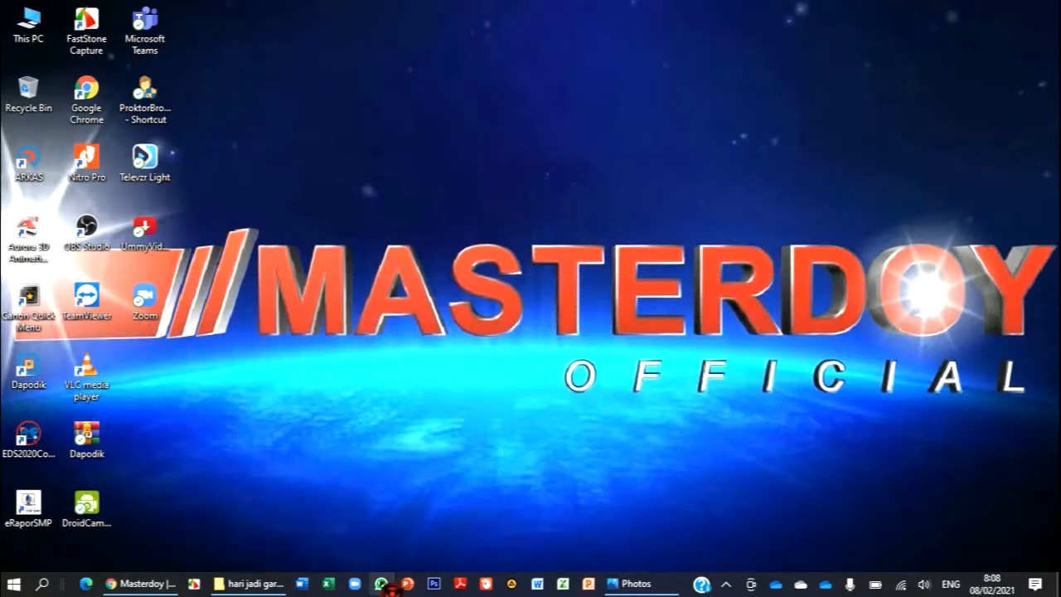
left_click(249, 584)
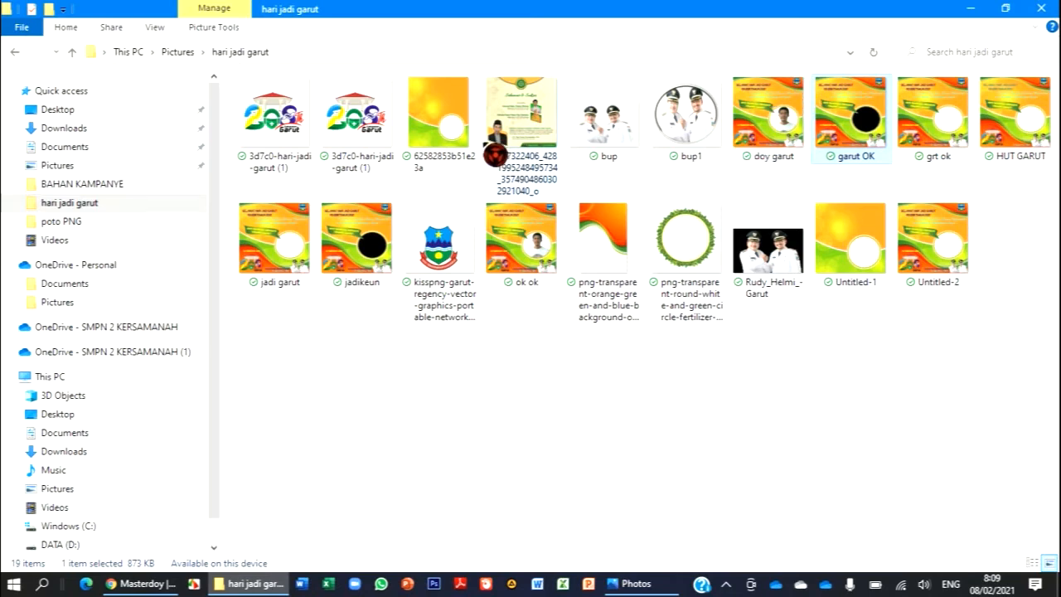
left_click(446, 130)
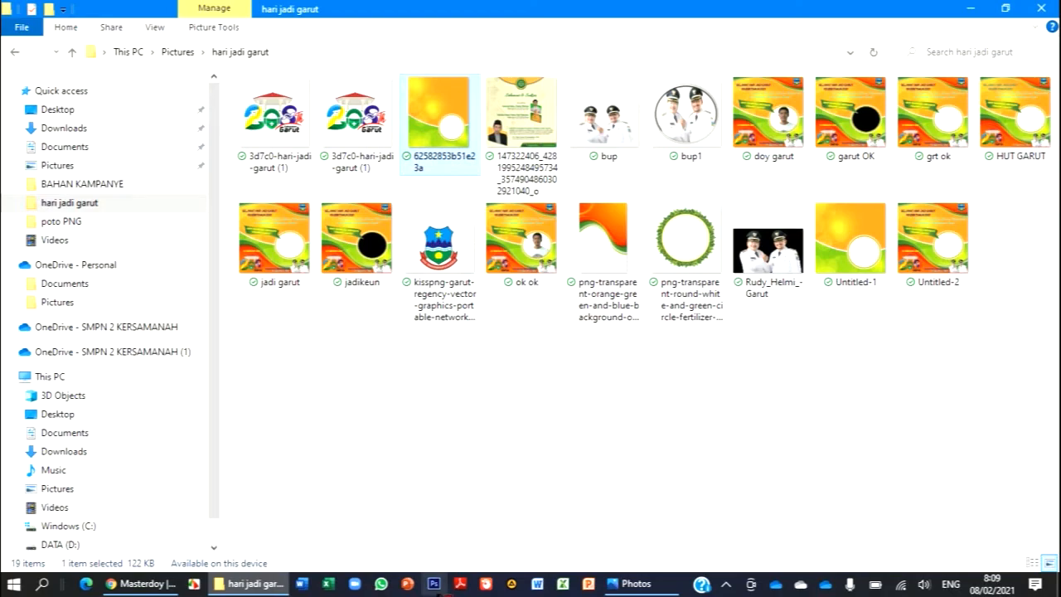
- Switch to Photoshop and create an 850 × 850 pixel RGB document at 300 pixels/inch with transparent background contents
left_click(969, 8)
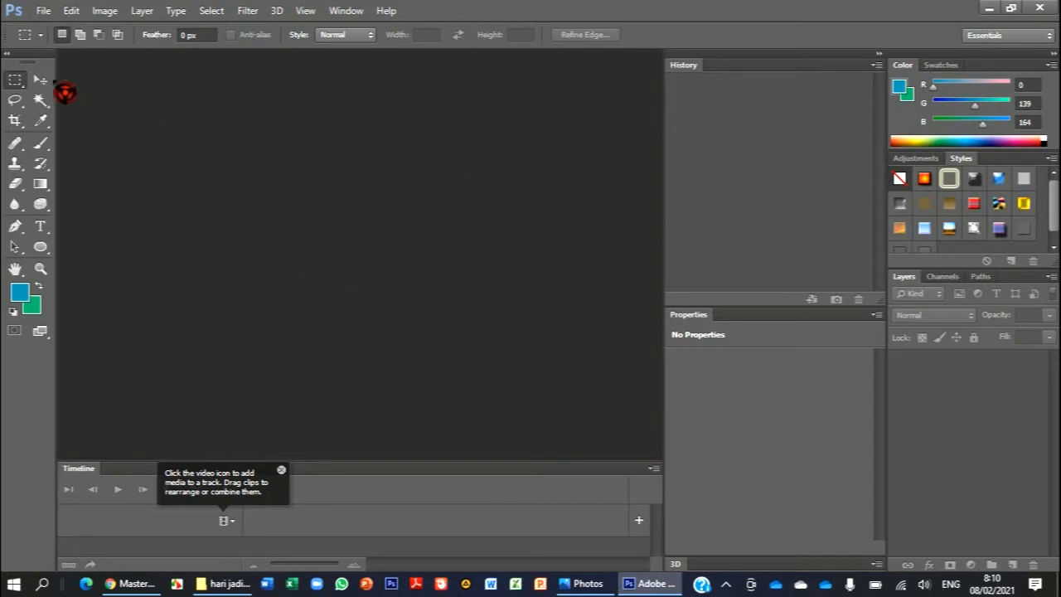
left_click(60, 12)
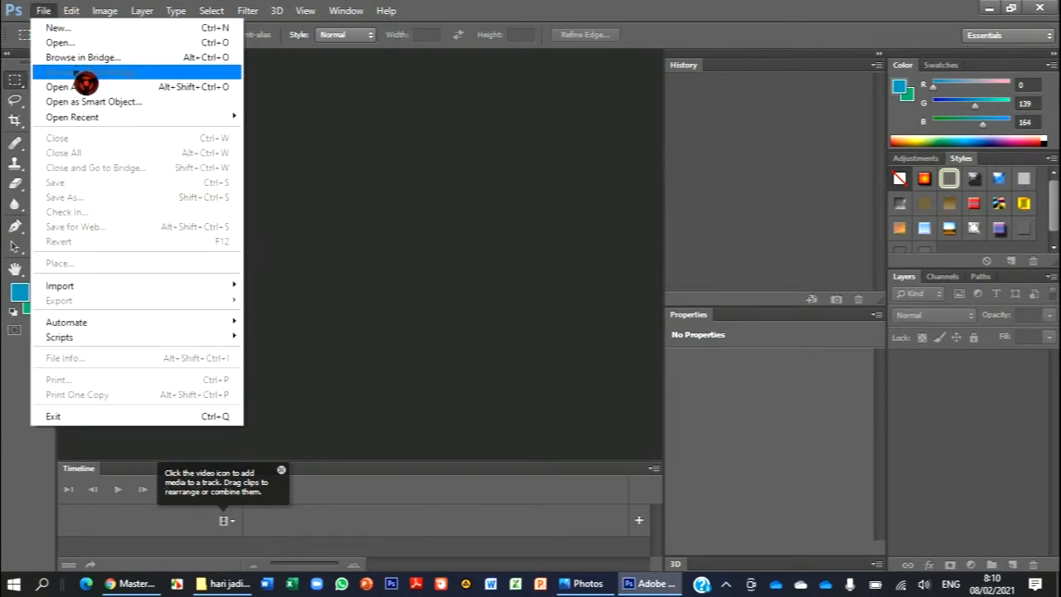
left_click(91, 28)
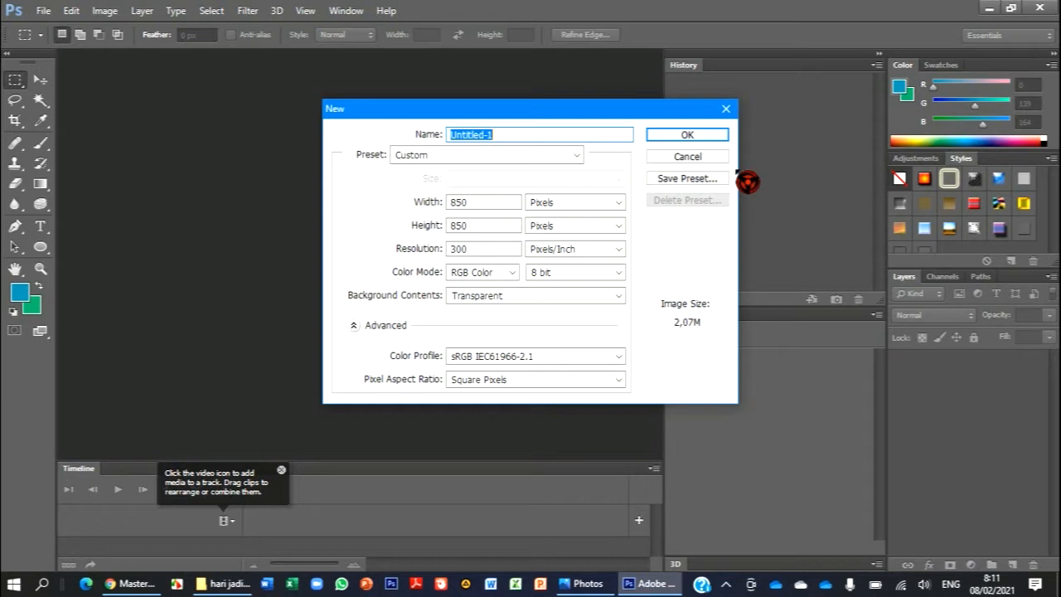
left_click(696, 135)
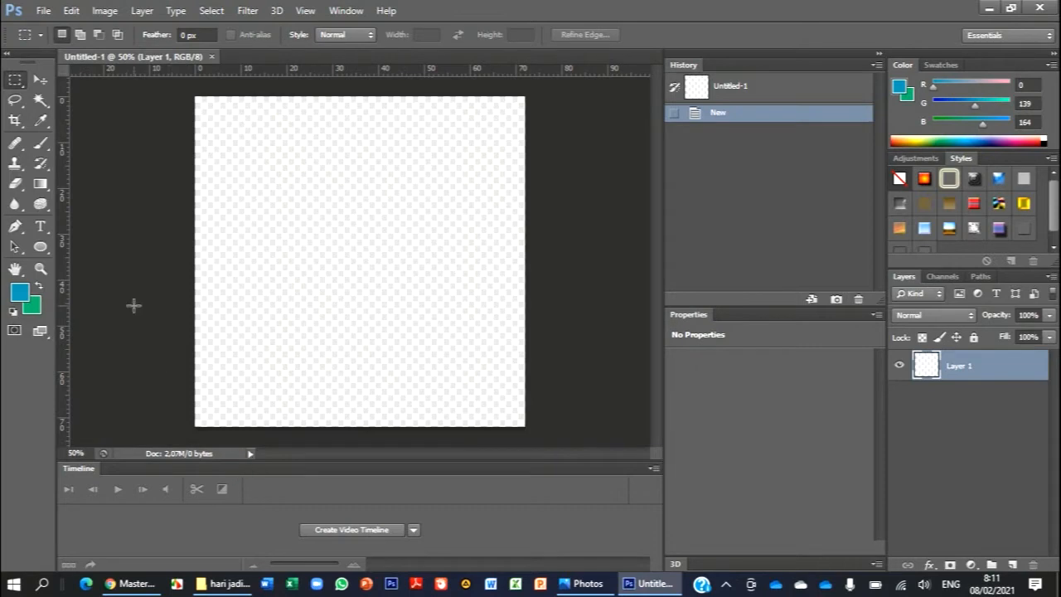
- Open the background image 62582853b51e23a from the hari jadi garut folder
left_click(43, 10)
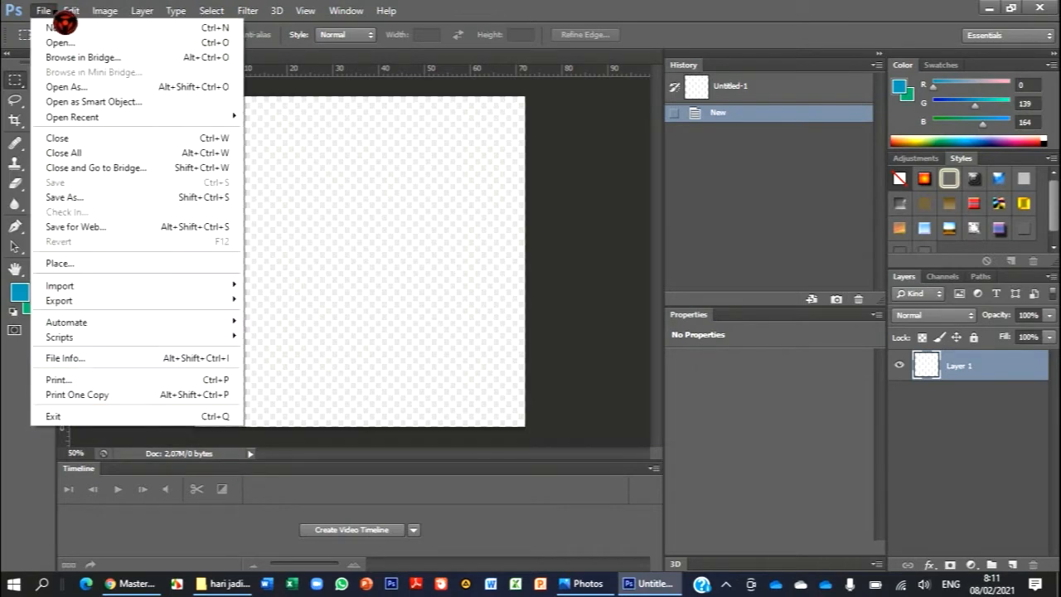
left_click(61, 43)
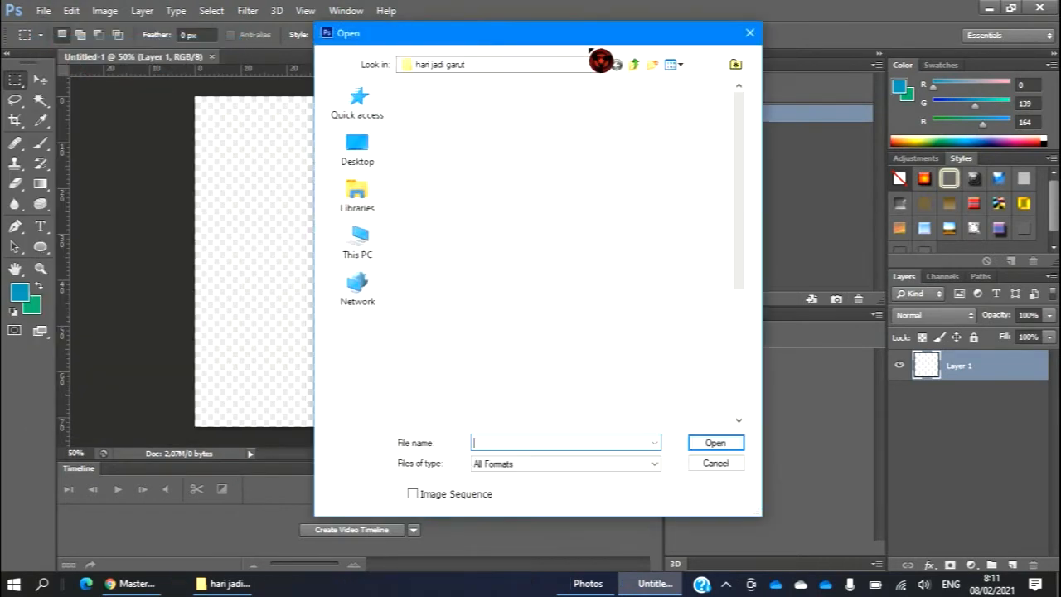
left_click(635, 164)
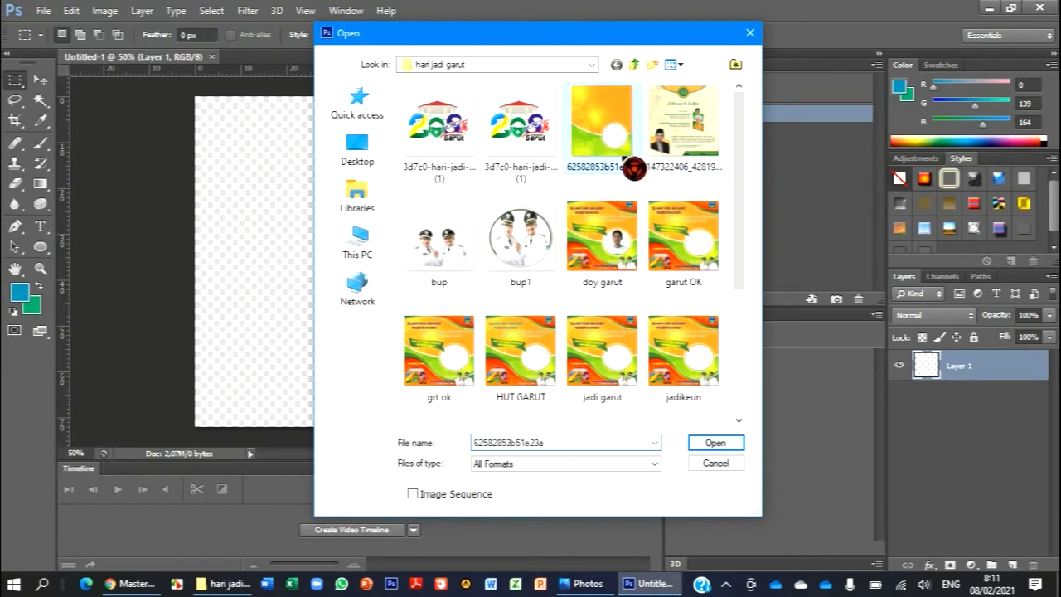
left_click(729, 447)
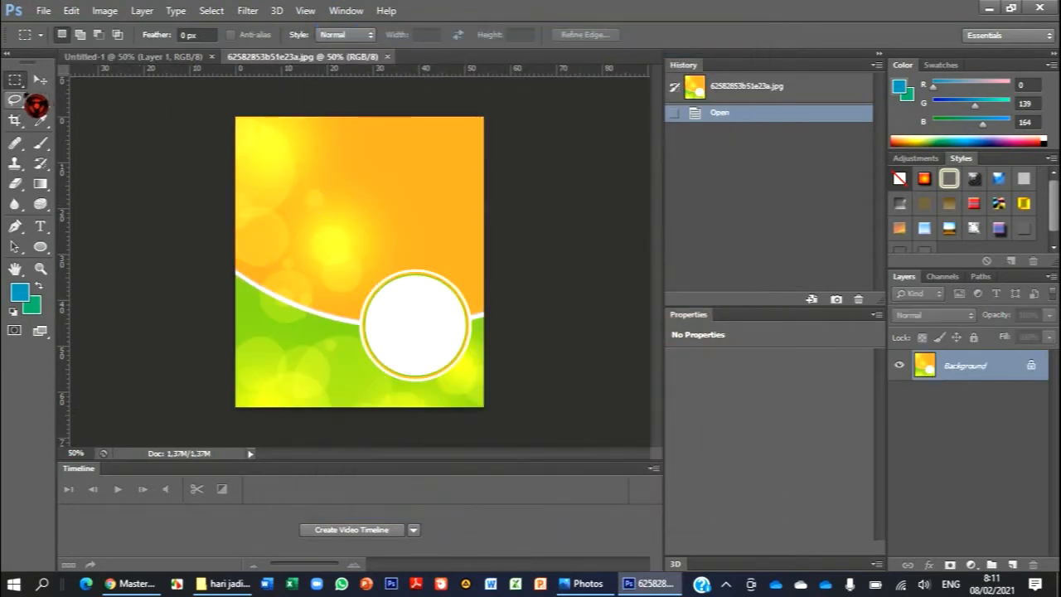
- Select the entire background image with the Rectangular Marquee, copy it and paste it into the Untitled-1 document
left_click_drag(214, 103, 539, 436)
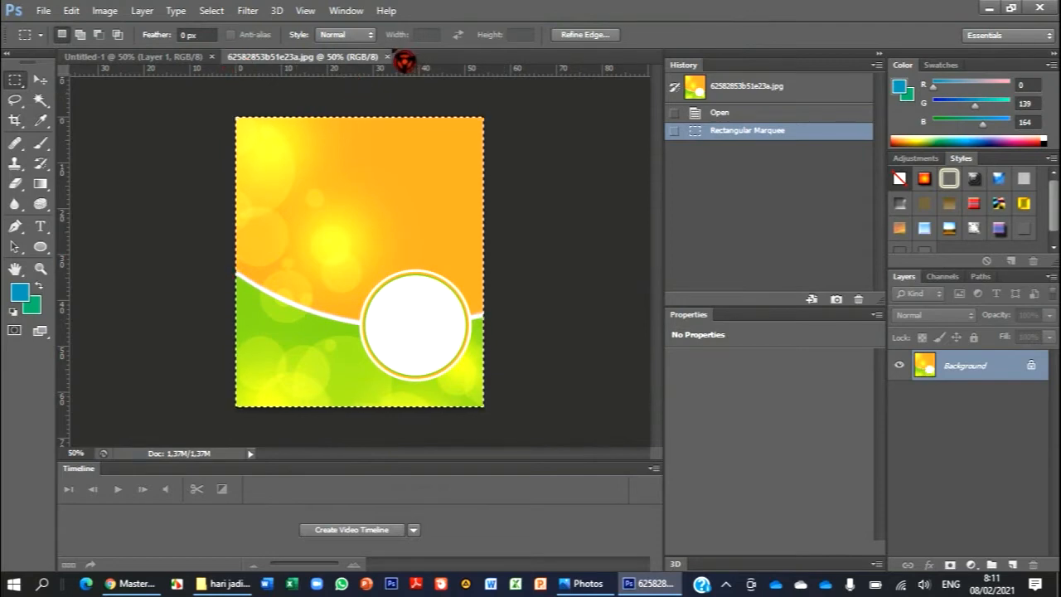
left_click(164, 58)
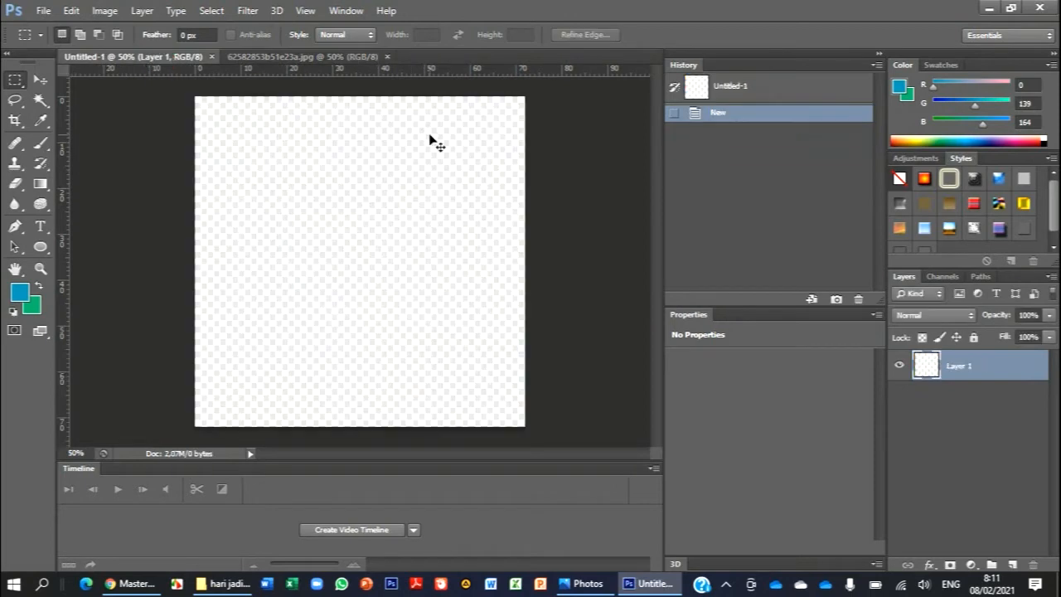
key("ctrl+v")
- Scale the pasted background to about 133% in width and height so it covers the whole canvas, and apply the transform
left_click(39, 80)
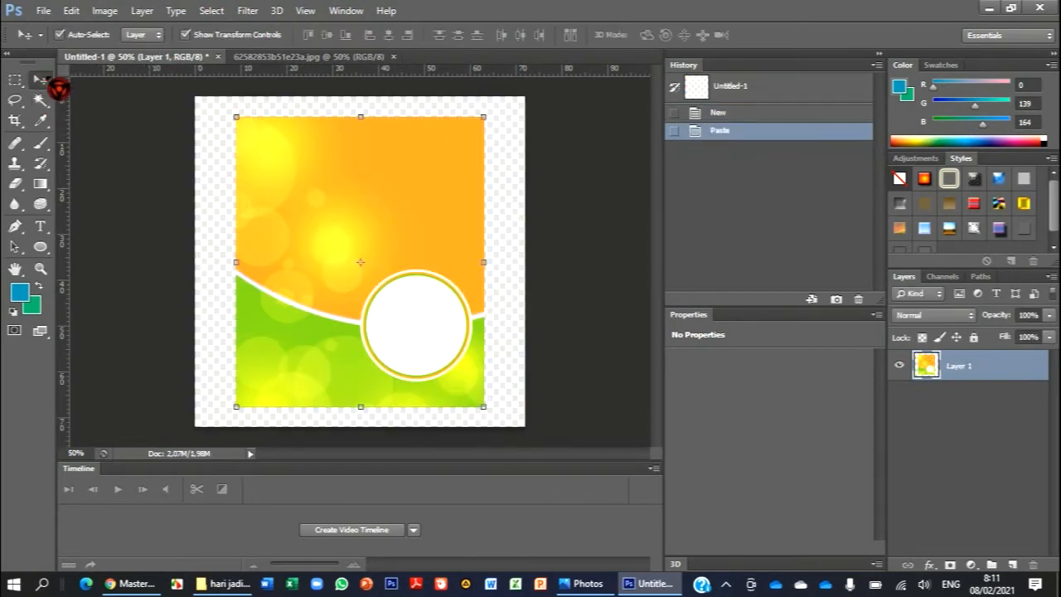
left_click_drag(236, 116, 160, 70)
mouse_move(322, 408)
left_mouse_down()
mouse_move(324, 445)
mouse_move(329, 427)
left_mouse_up()
left_click_drag(411, 311, 454, 315)
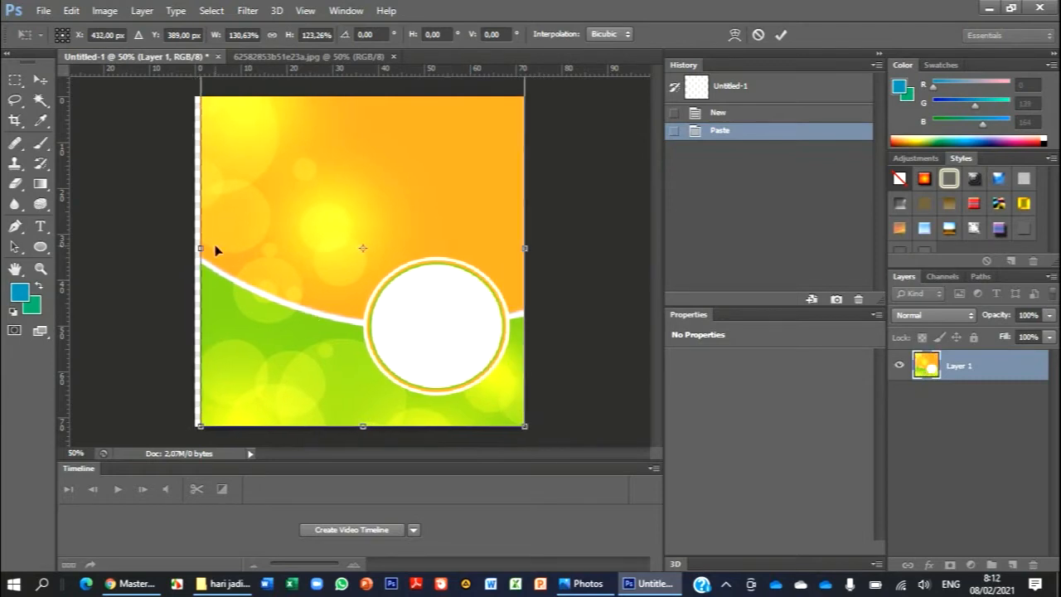
left_click_drag(202, 247, 196, 247)
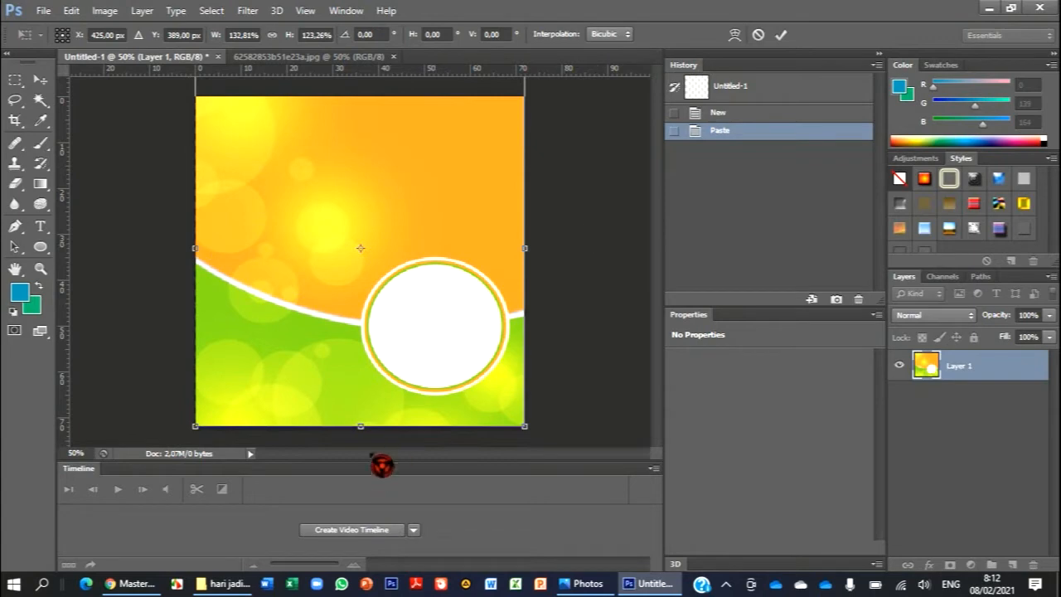
left_click_drag(361, 430, 362, 455)
left_click_drag(466, 238, 485, 220)
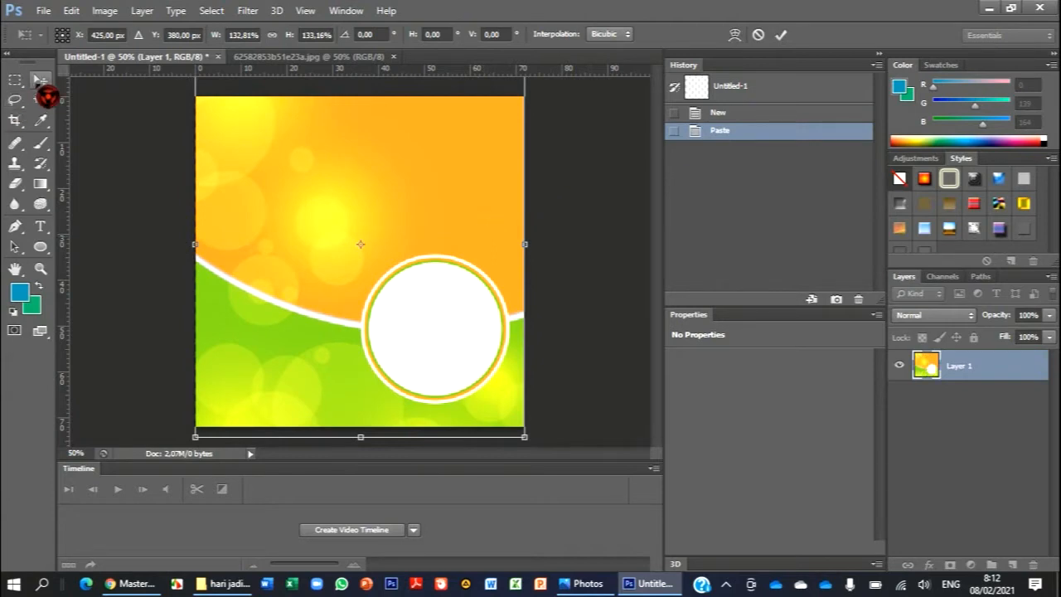
left_click(47, 97)
left_click(483, 233)
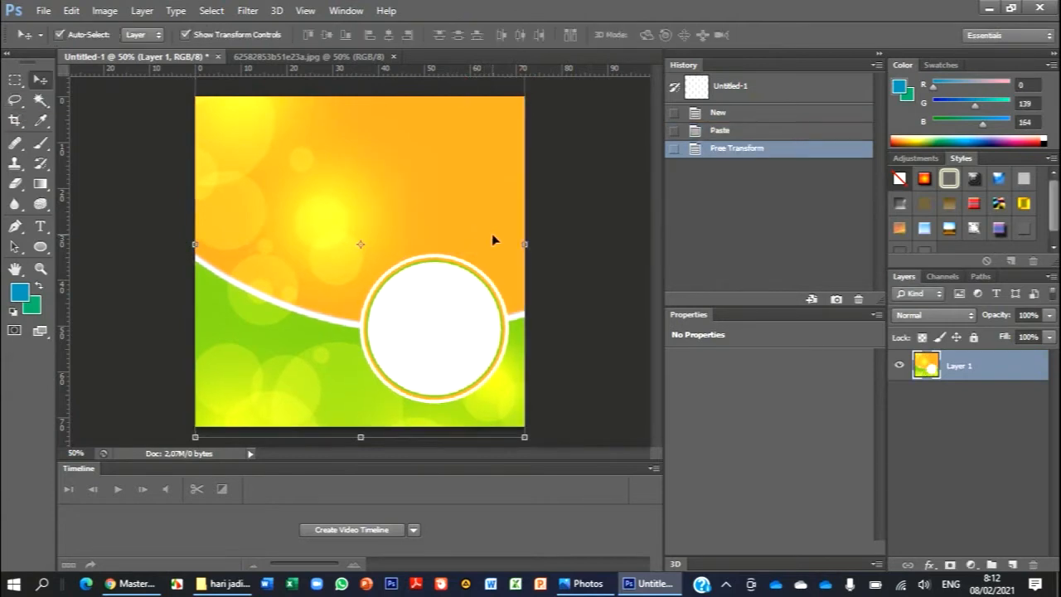
left_click(568, 214)
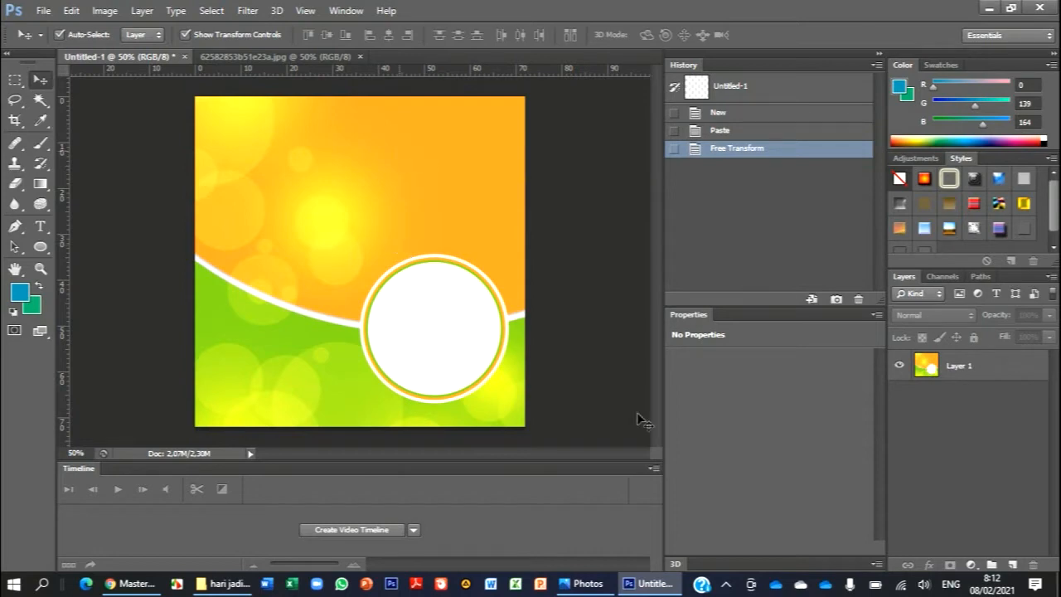
- Open the png-transparent-orange-green-and-blue-background wave image from the hari jadi garut folder
left_click(43, 11)
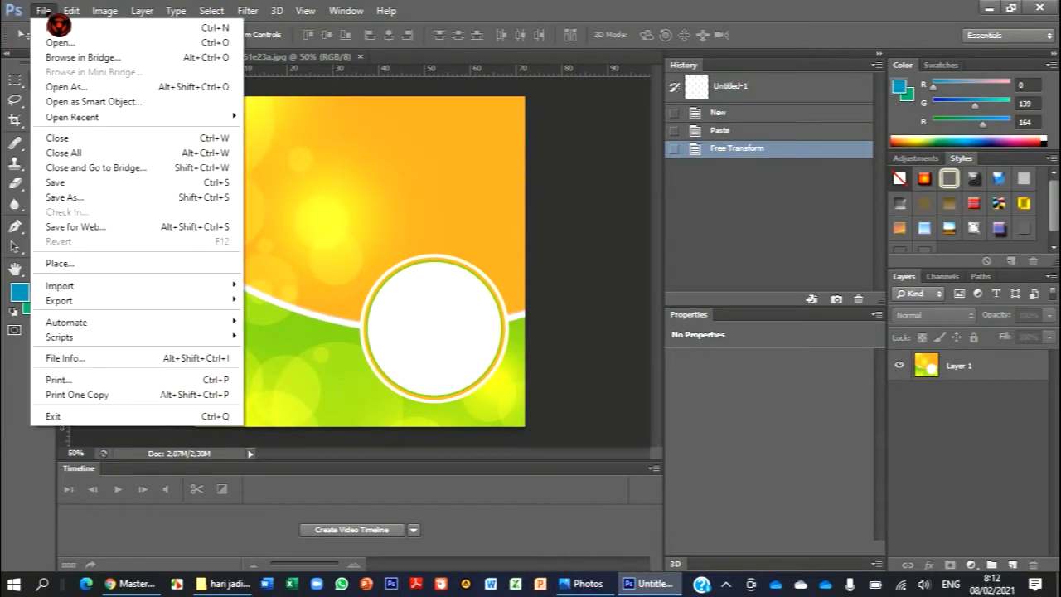
left_click(58, 42)
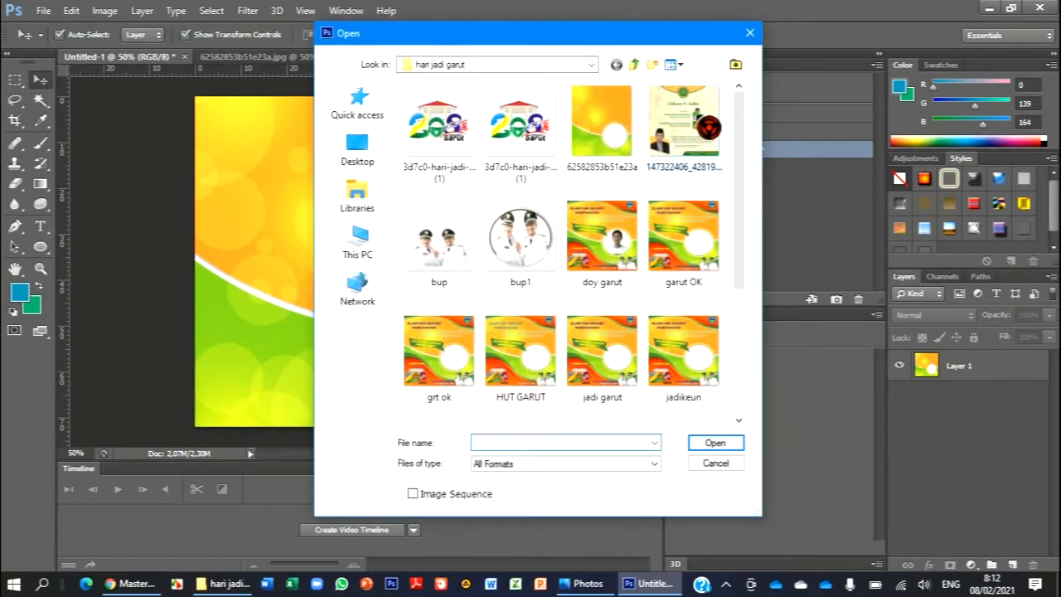
scroll(561, 248, "down", 3)
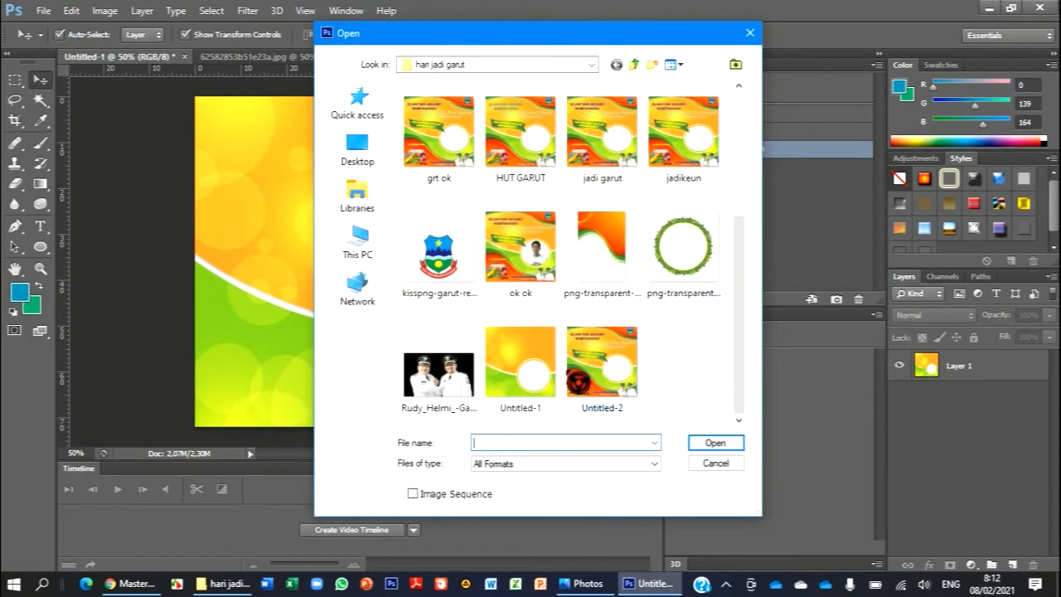
left_click(610, 253)
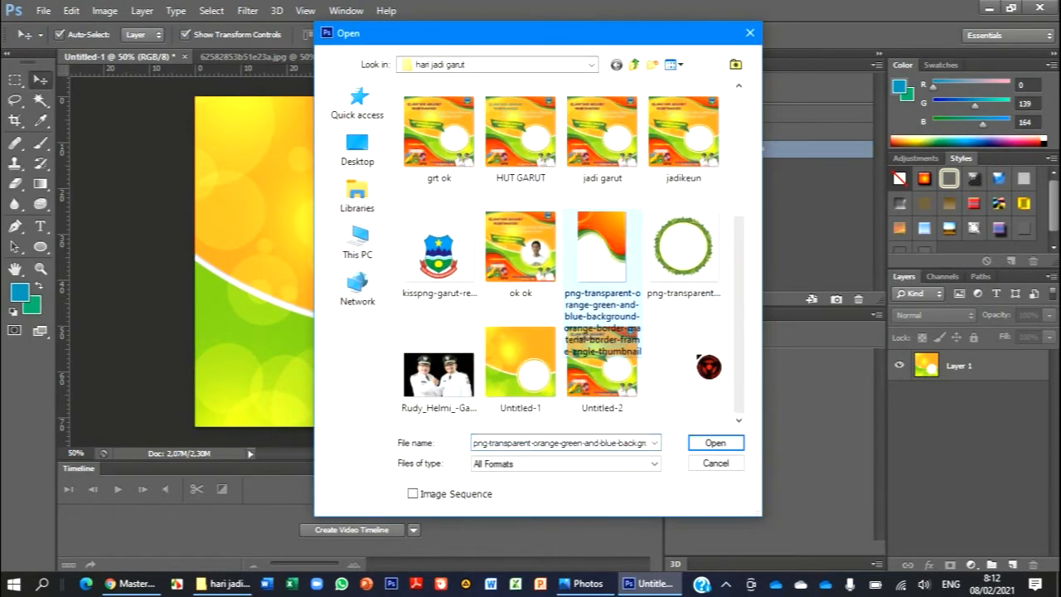
left_click(733, 445)
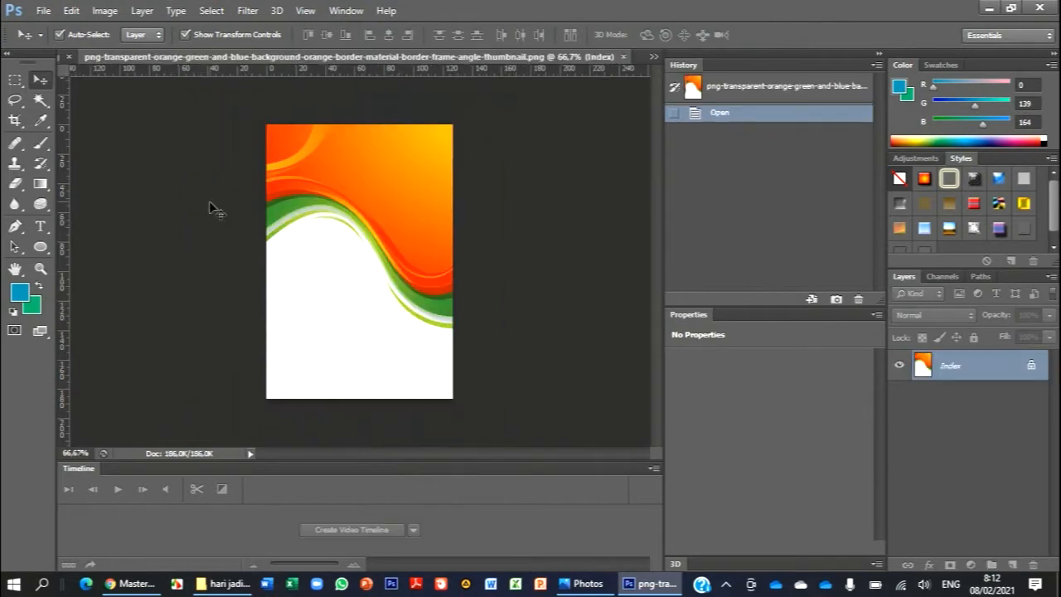
- Copy the entire orange wave image, paste it into Untitled-1 above the background and activate the Move tool
left_click(15, 80)
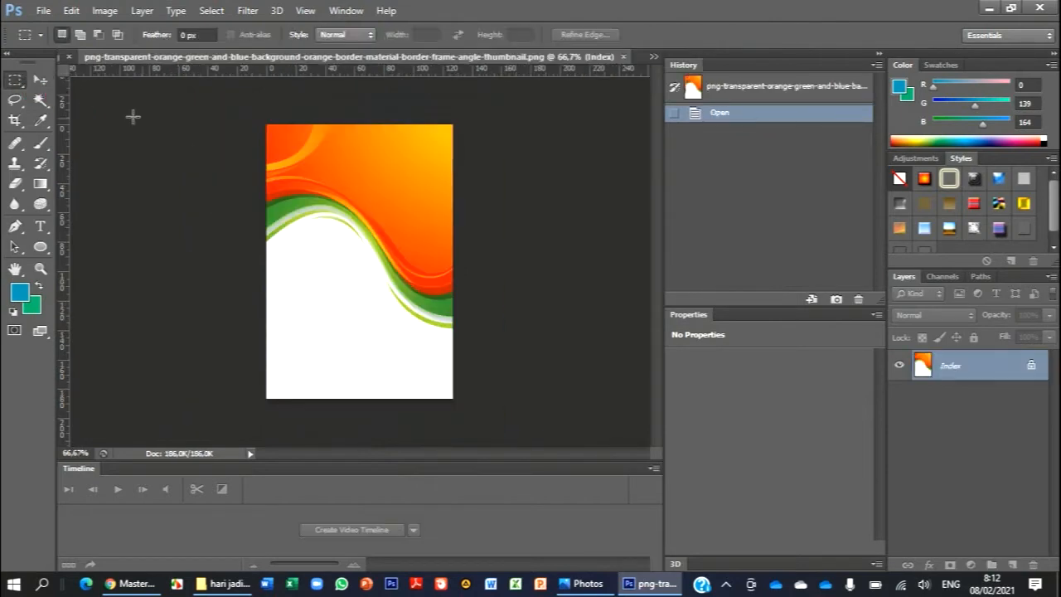
left_click_drag(220, 119, 525, 409)
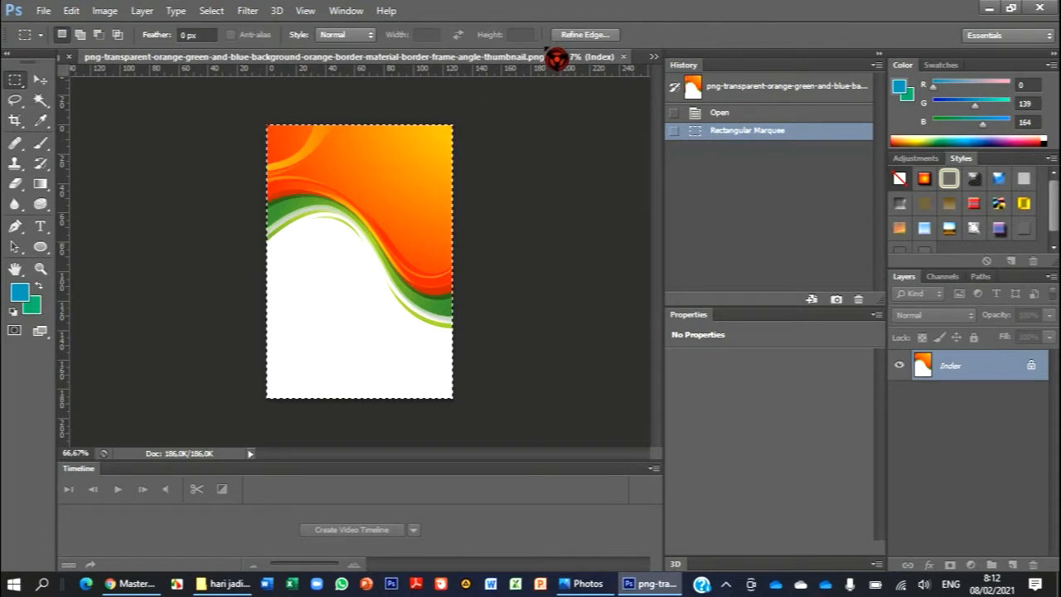
left_click(654, 57)
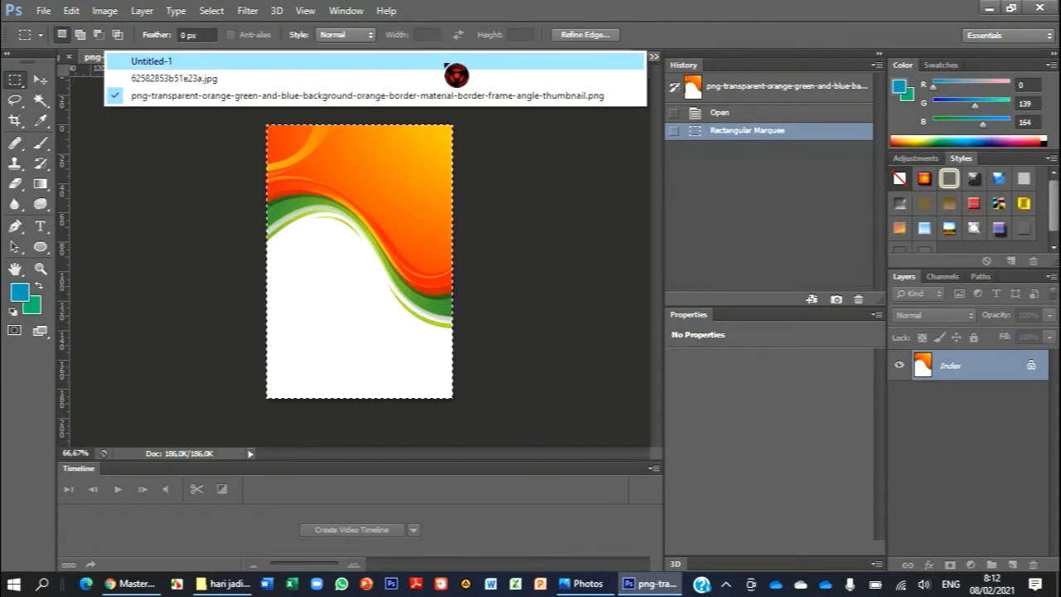
left_click(447, 61)
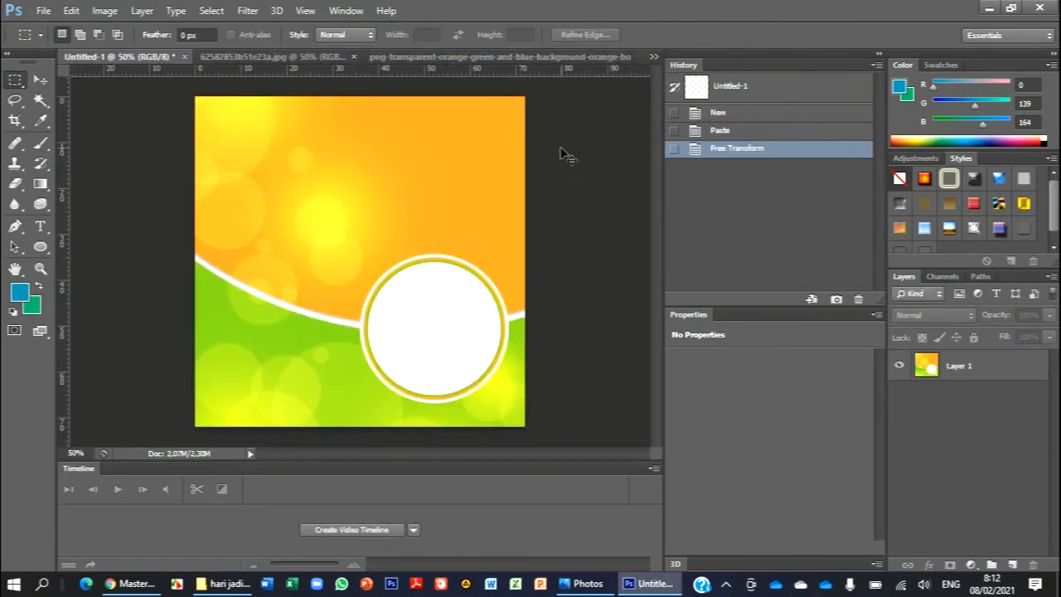
key("ctrl+v")
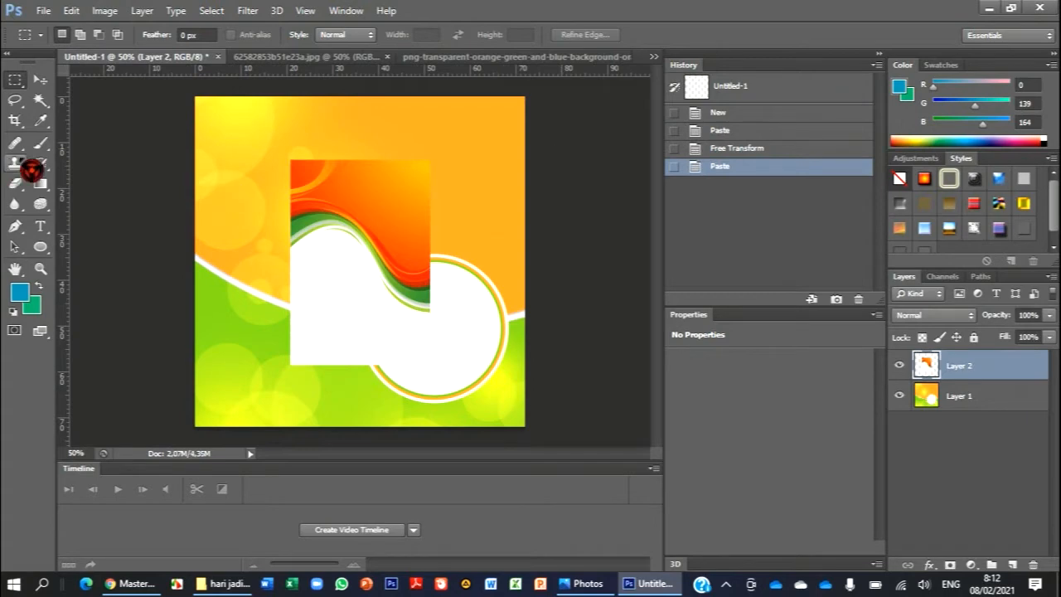
left_click(41, 80)
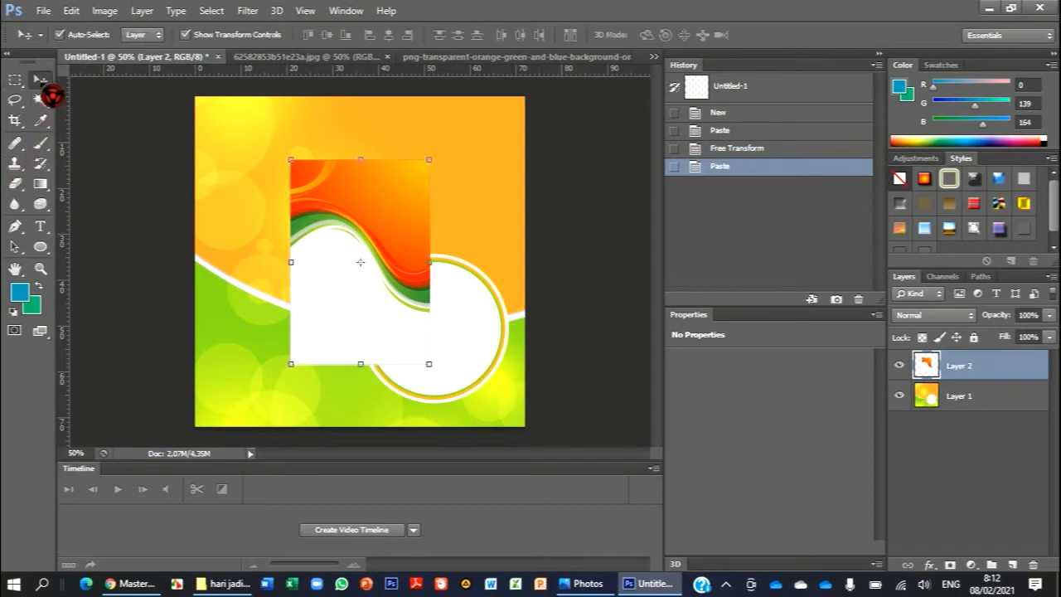
- Stretch the pasted wave image to about 323% width across the canvas, move it up to the canvas's upper edge, and apply the transform
left_click_drag(291, 260, 195, 262)
left_click_drag(430, 262, 643, 256)
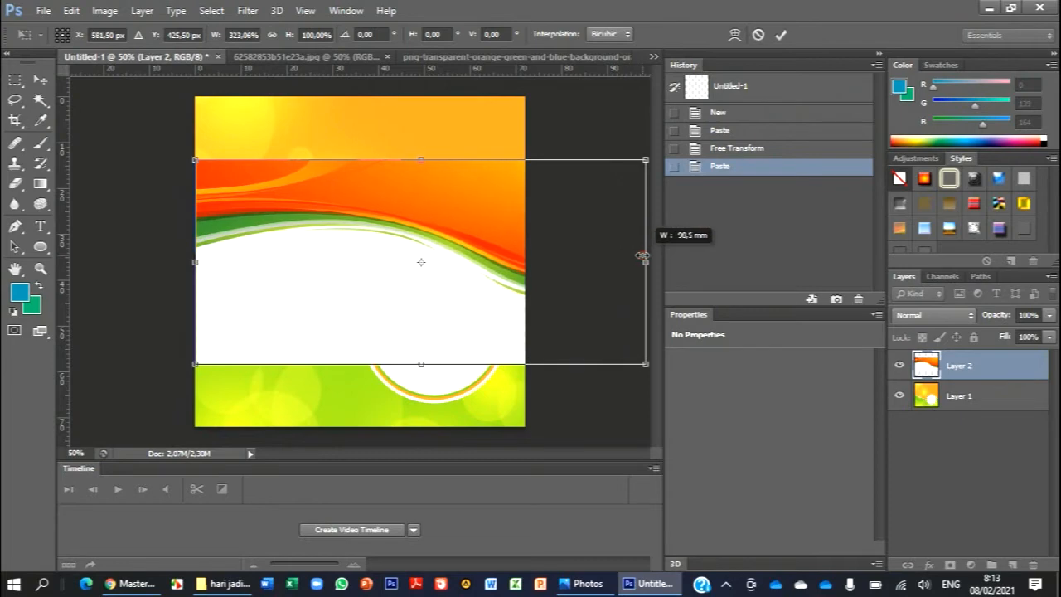
mouse_move(199, 262)
left_mouse_down()
mouse_move(161, 263)
mouse_move(208, 253)
mouse_move(196, 257)
left_mouse_up()
left_click_drag(320, 269, 319, 169)
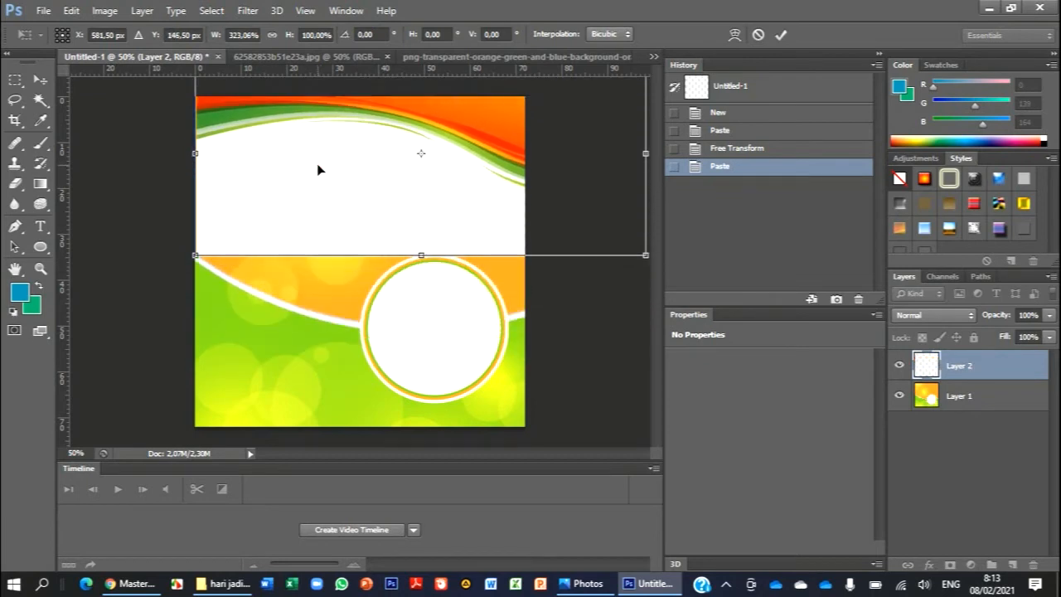
left_click(41, 80)
left_click(478, 231)
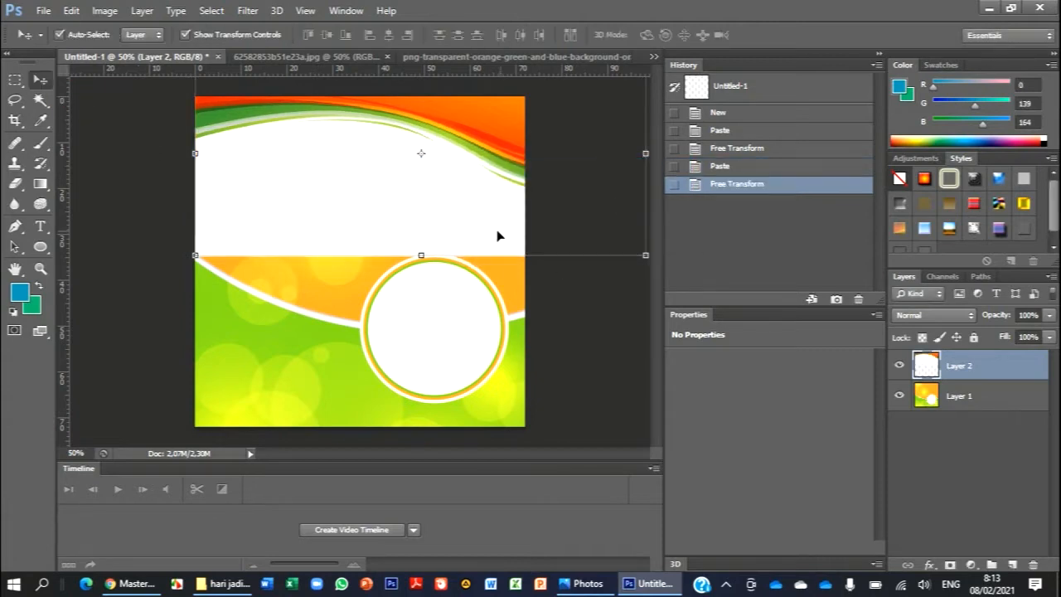
left_click(611, 340)
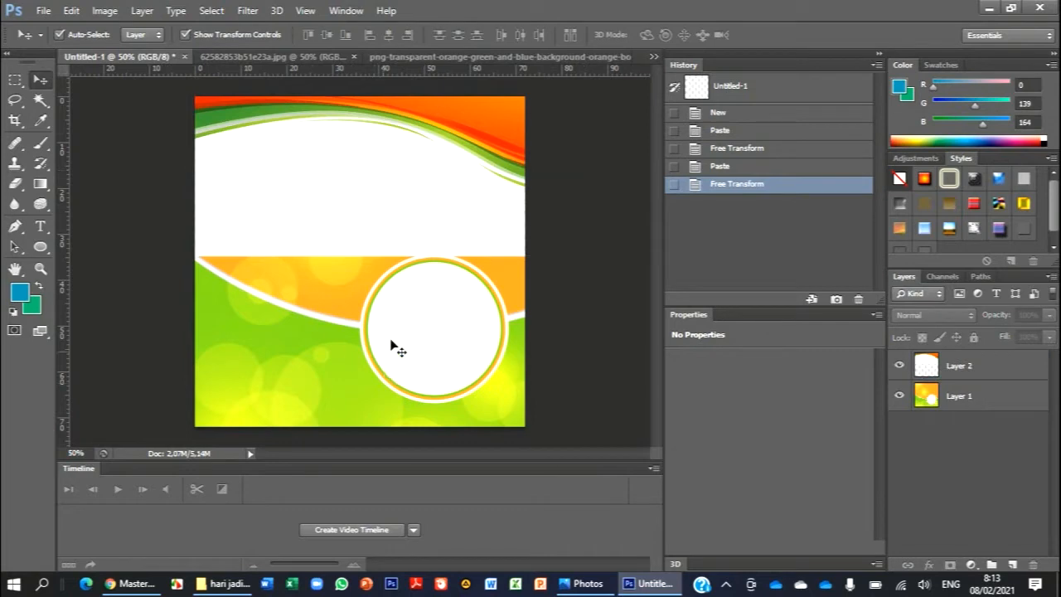
- Try placing the wave layer below the background layer, and undo the reordering
left_click(967, 399)
left_click(969, 365)
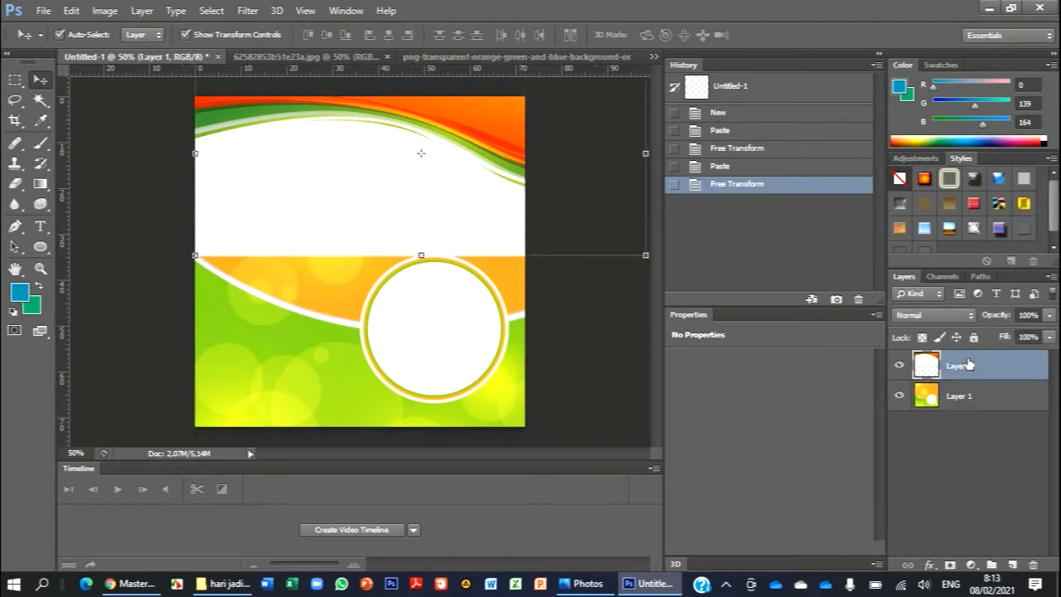
left_click_drag(961, 365, 961, 407)
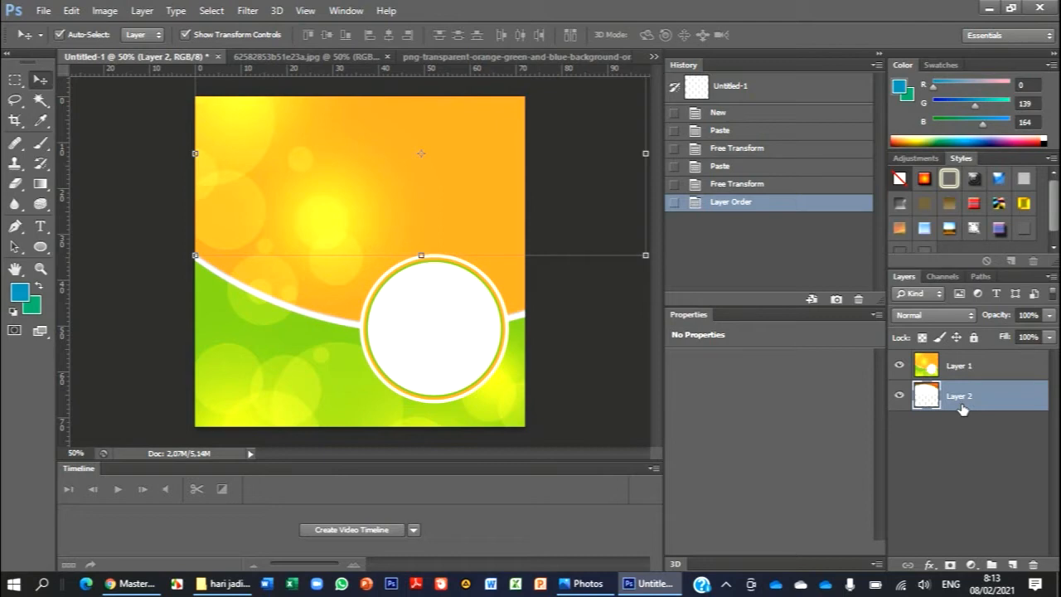
key("ctrl+z")
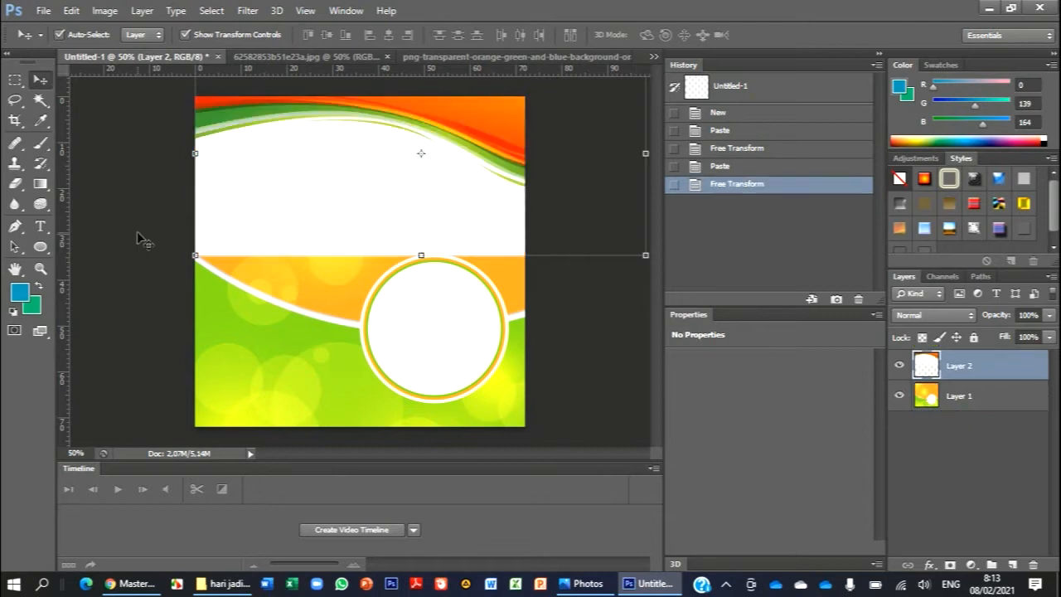
left_click(614, 357)
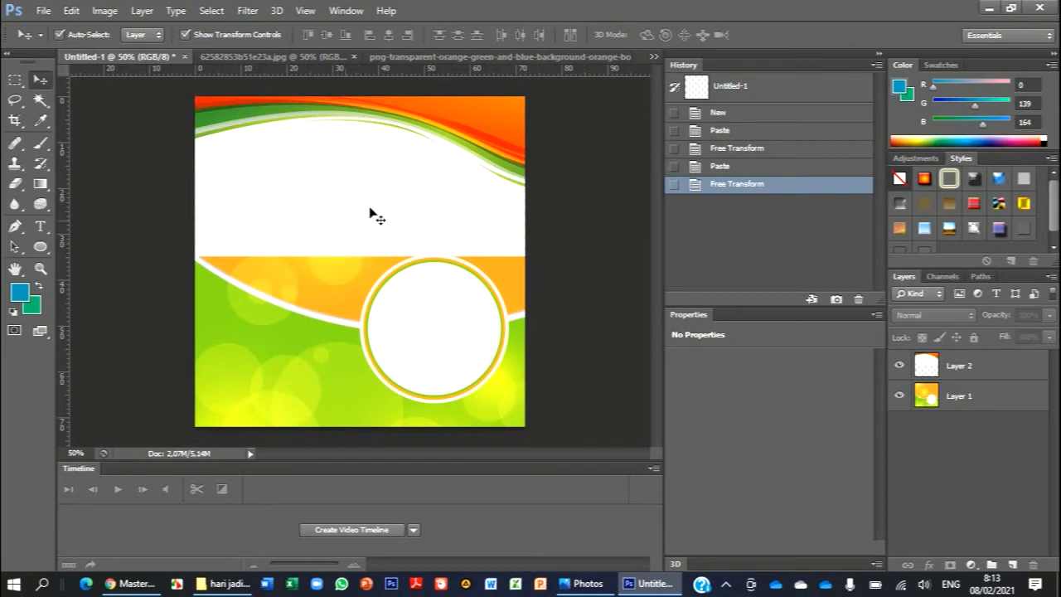
- Select the white area under the wave on Layer 2 with the Magic Wand, delete it and deselect
left_click(41, 100)
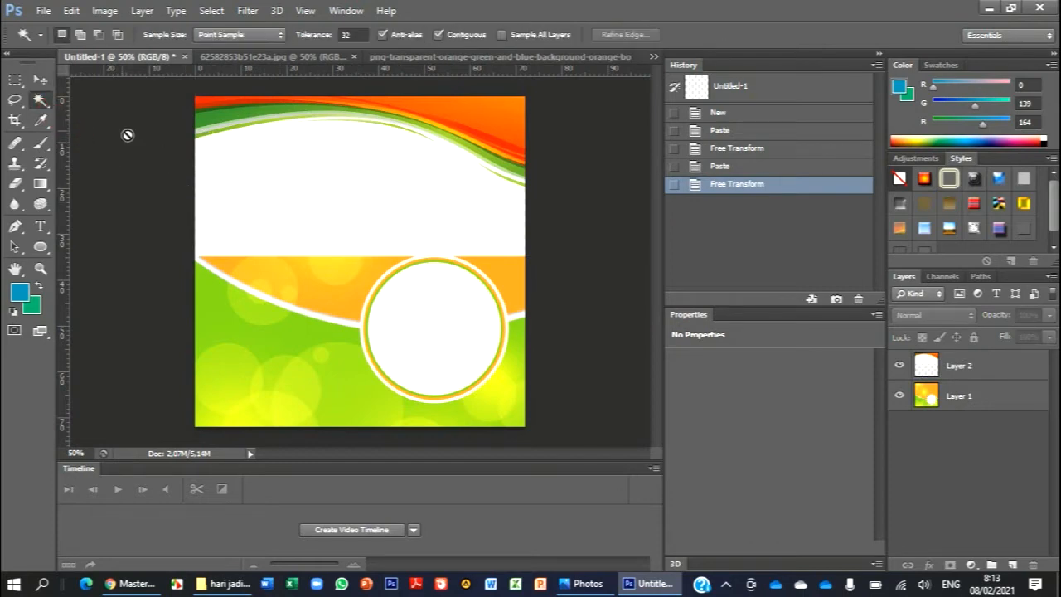
left_click(330, 183)
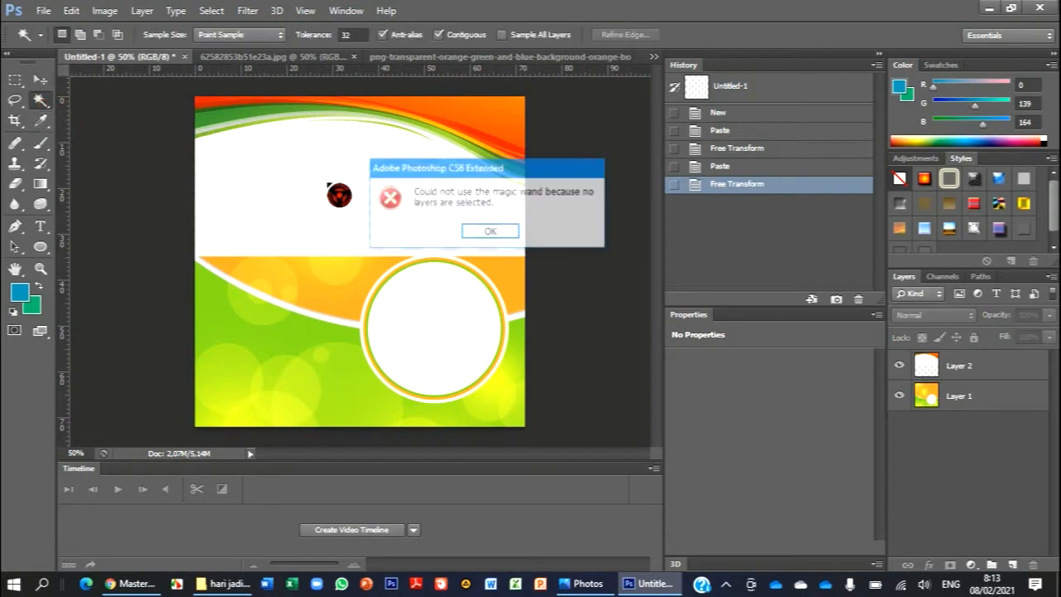
left_click(504, 238)
left_click(985, 369)
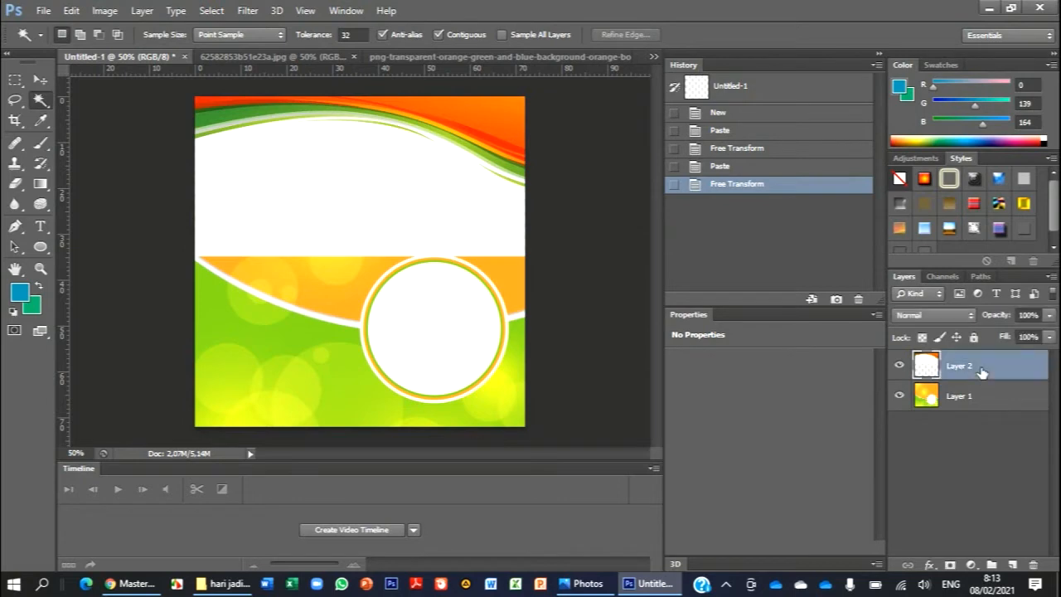
left_click(458, 232)
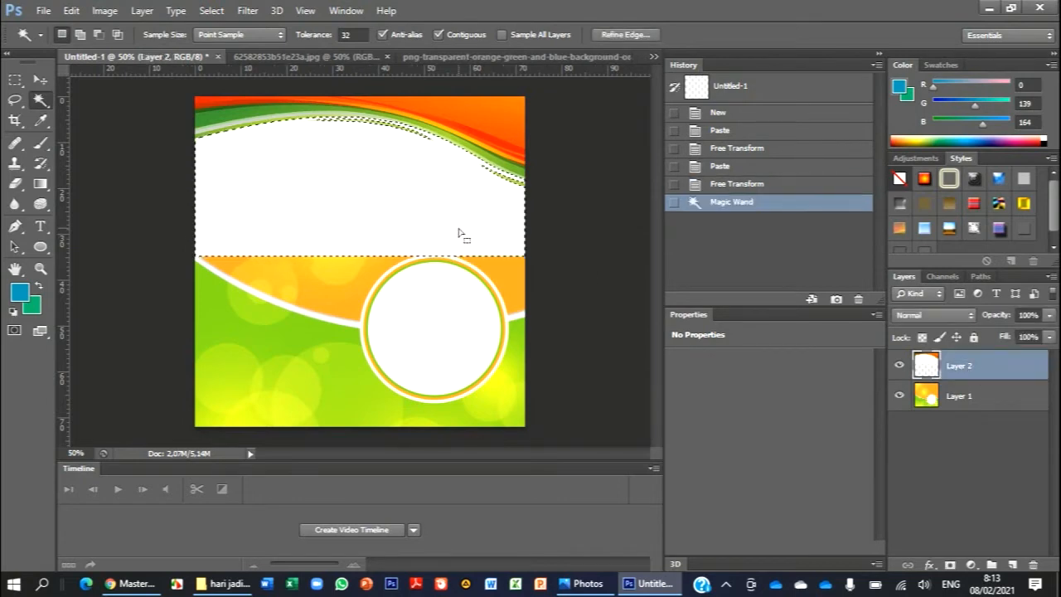
key("Delete")
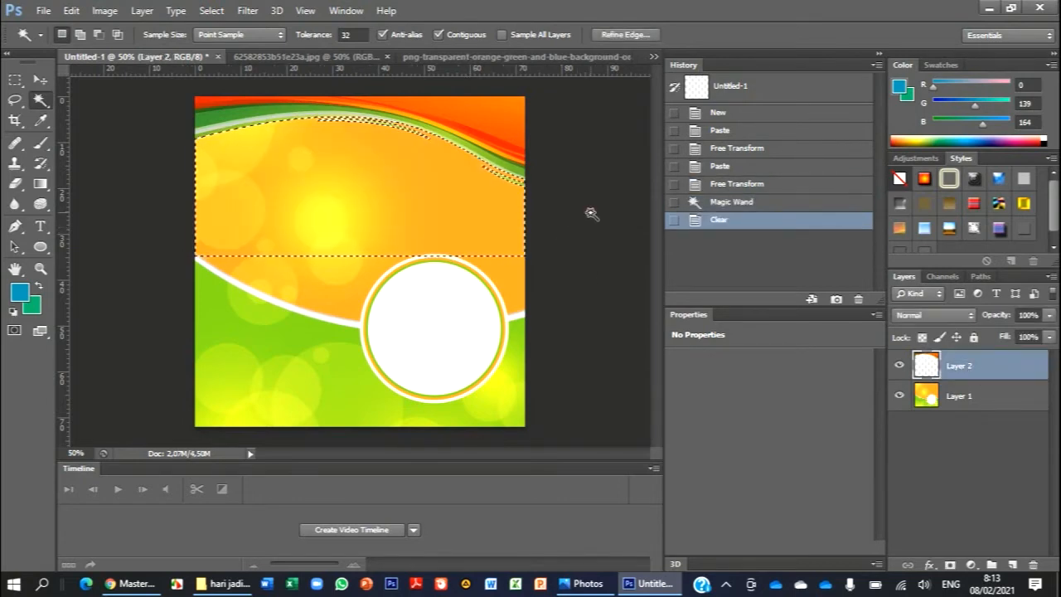
key("ctrl+d")
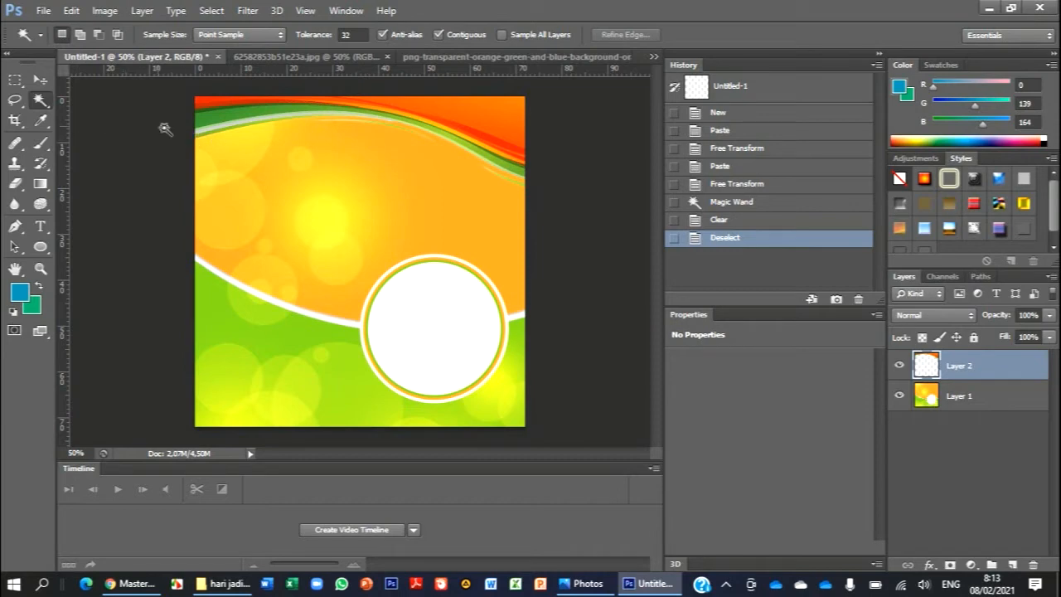
- Try mirroring the wave layer horizontally, rotating it about 11.11° and moving it up, and apply the transform
left_click(40, 79)
left_click_drag(195, 148, 578, 202)
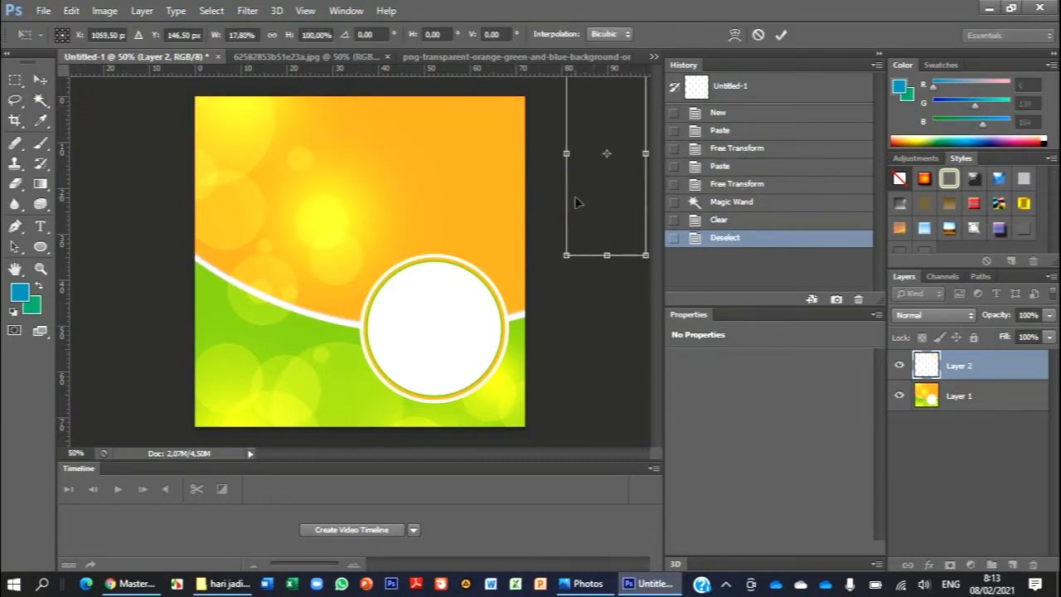
left_click_drag(640, 155, 115, 143)
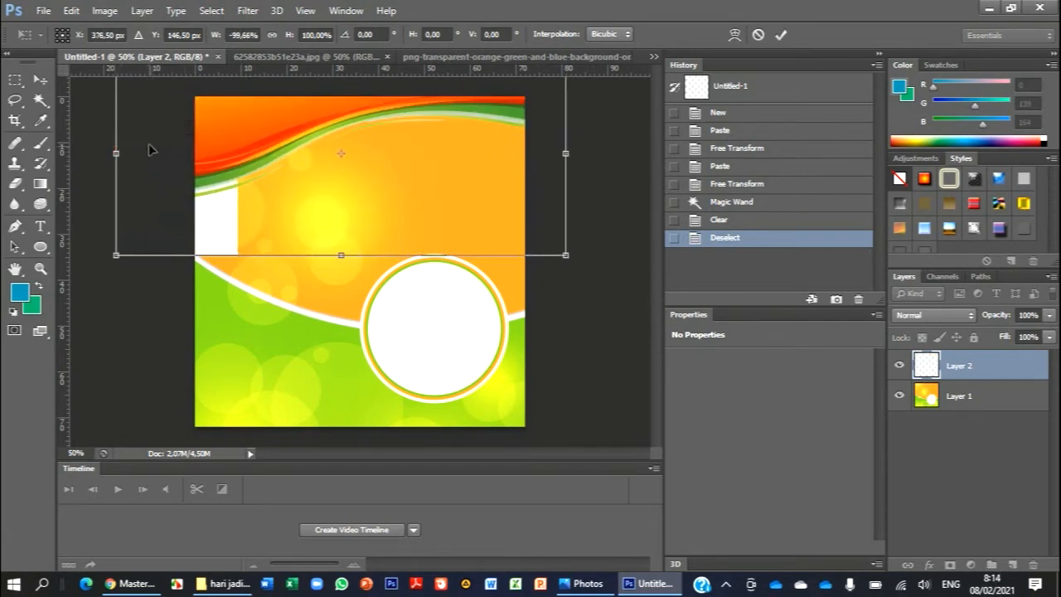
left_click_drag(590, 141, 597, 230)
left_click_drag(607, 202, 610, 191)
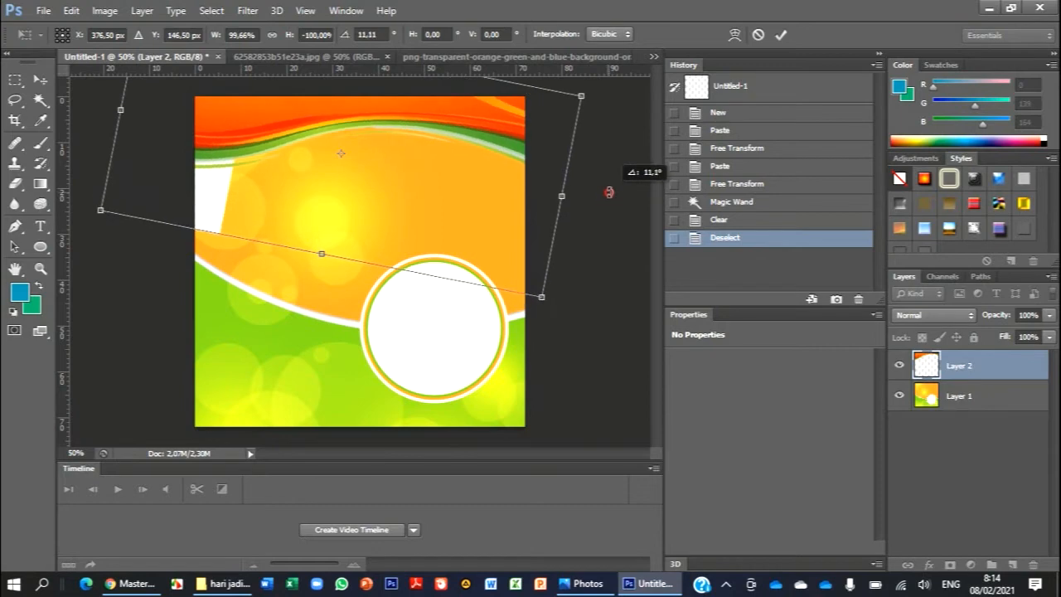
left_click_drag(514, 201, 483, 178)
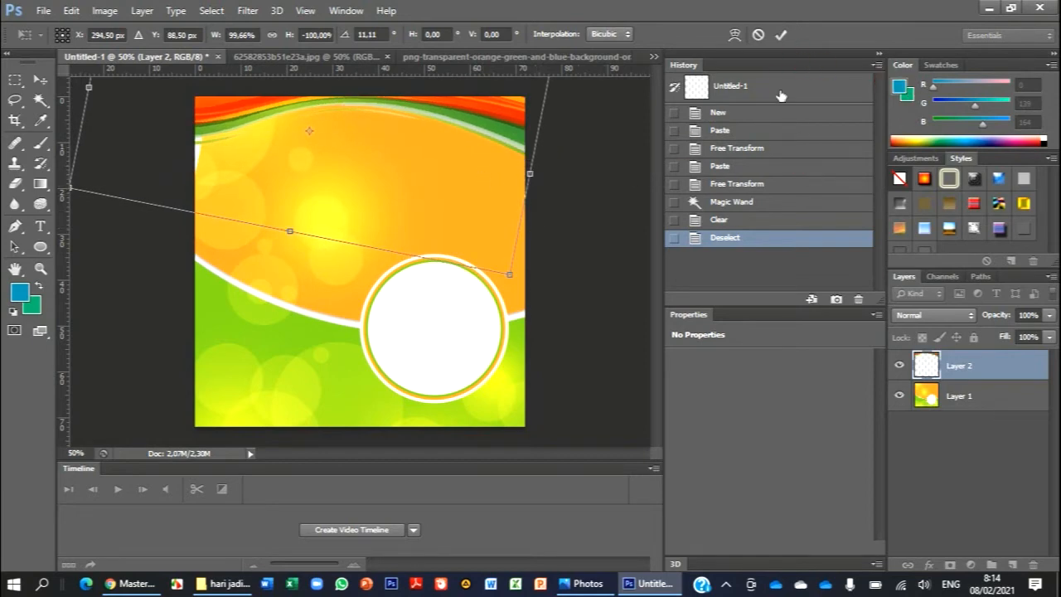
left_click(781, 35)
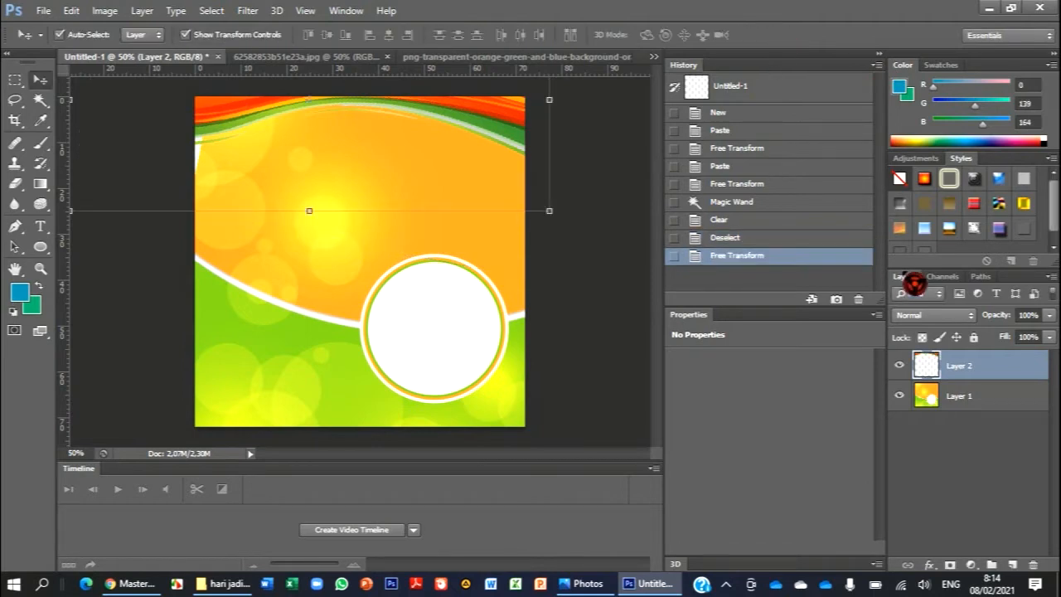
- Delete the latest Free Transform, Deselect and Clear history states to return to the Magic Wand selection
left_click(859, 301)
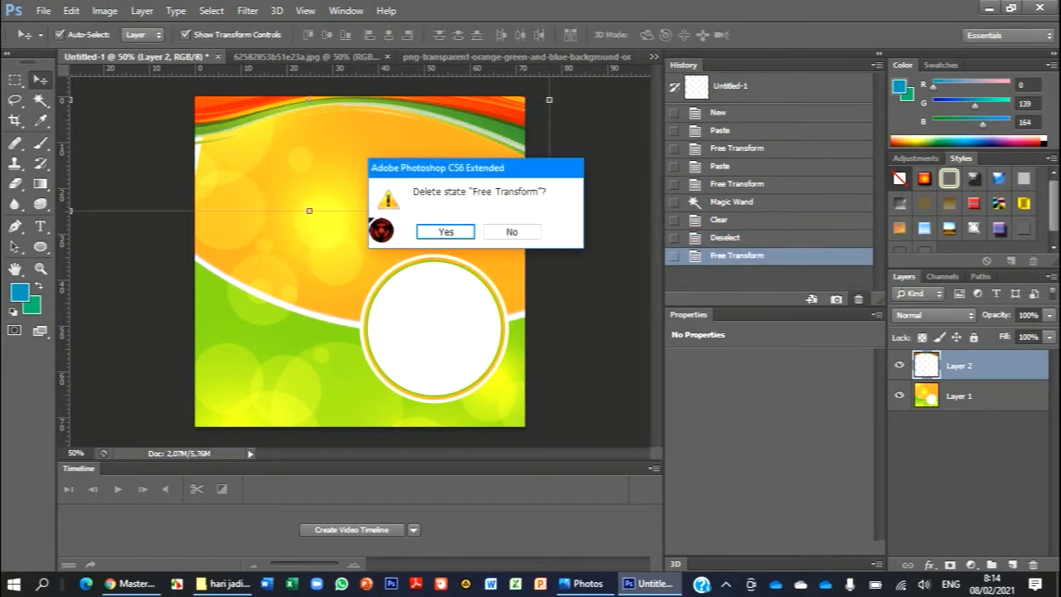
left_click(445, 232)
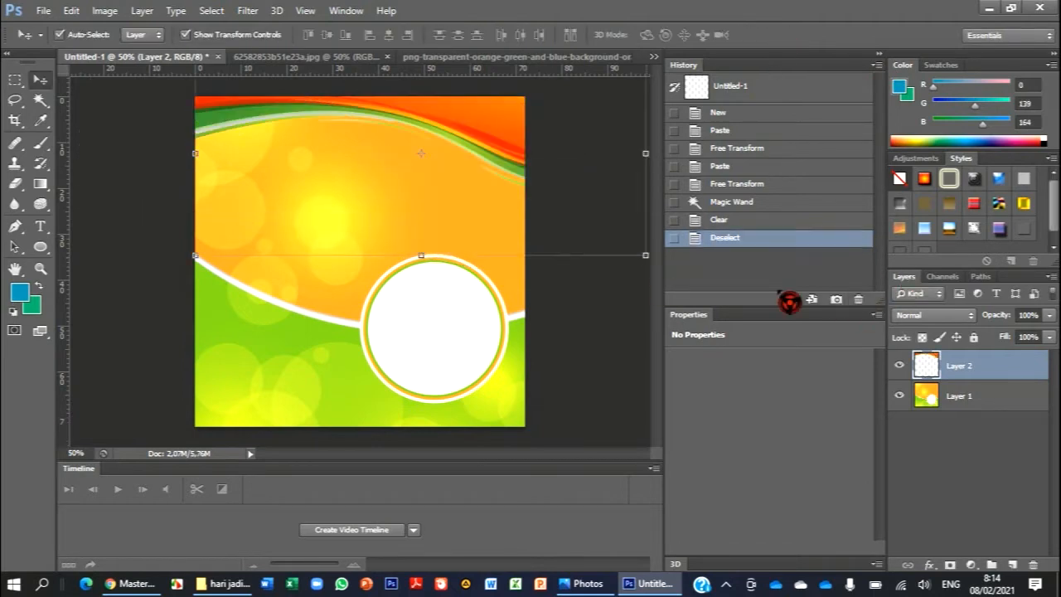
left_click(860, 301)
left_click(446, 233)
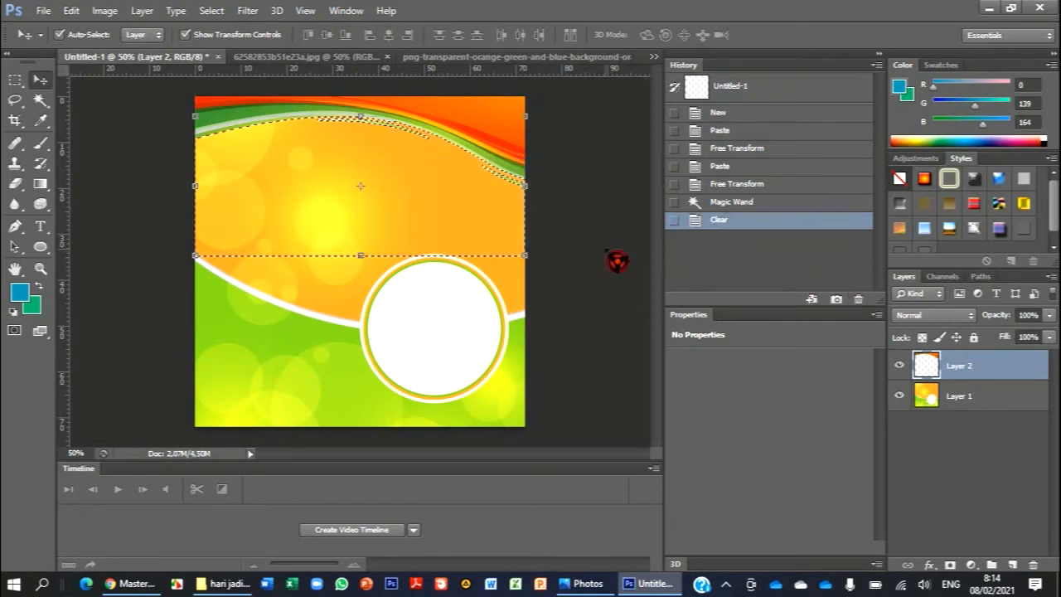
left_click(859, 299)
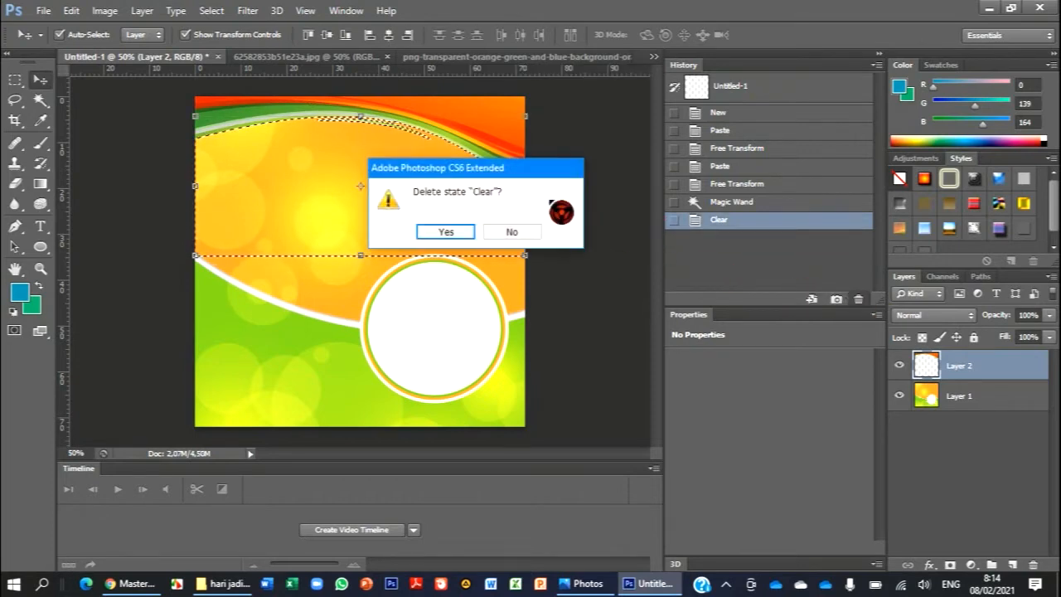
left_click(452, 234)
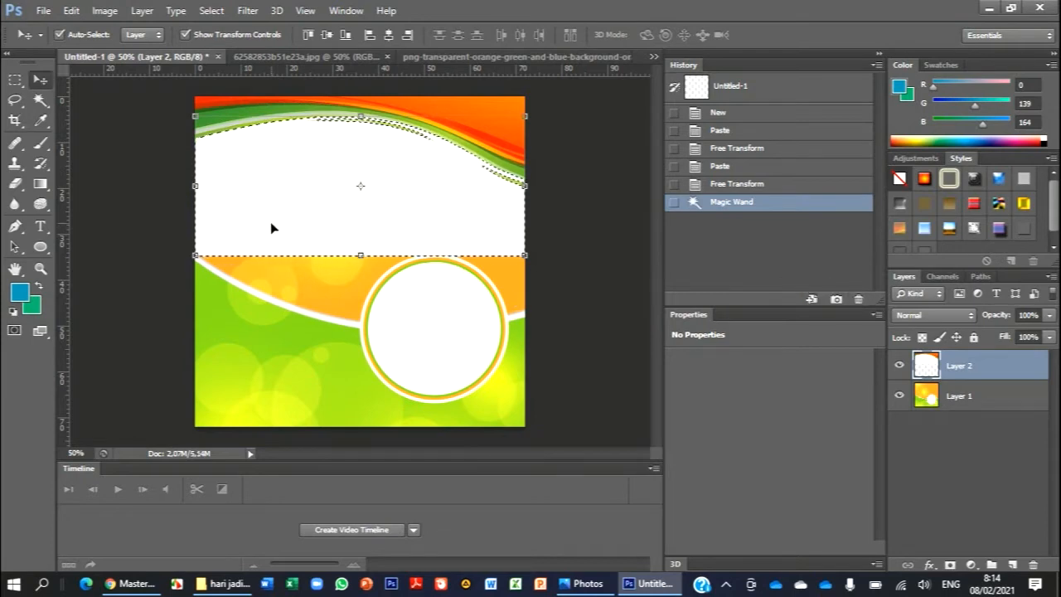
- Clear the selected white area from the wave layer again and deselect
key("Delete")
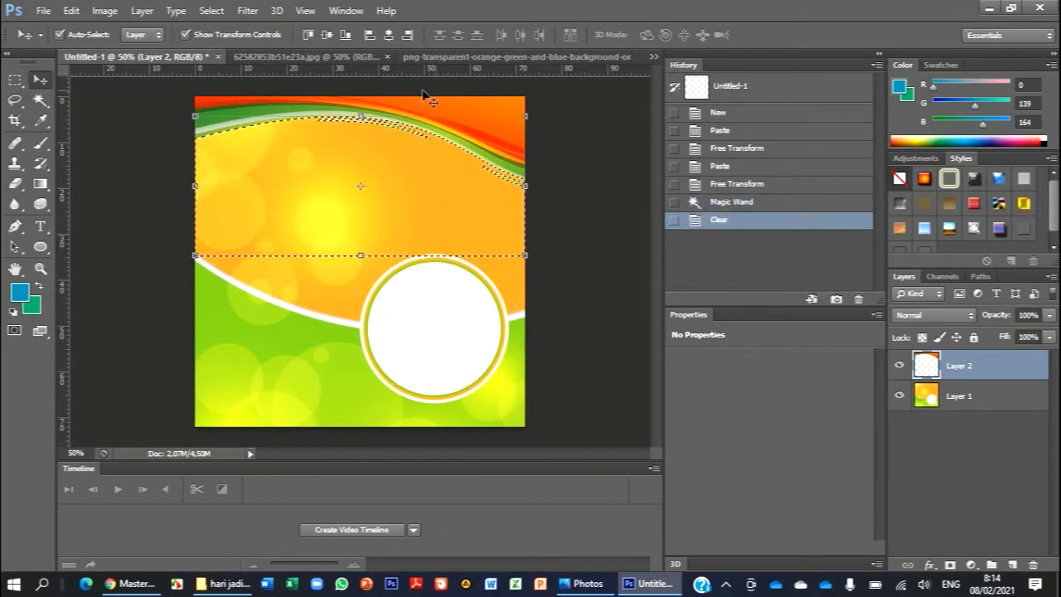
left_click(15, 79)
left_click(240, 212)
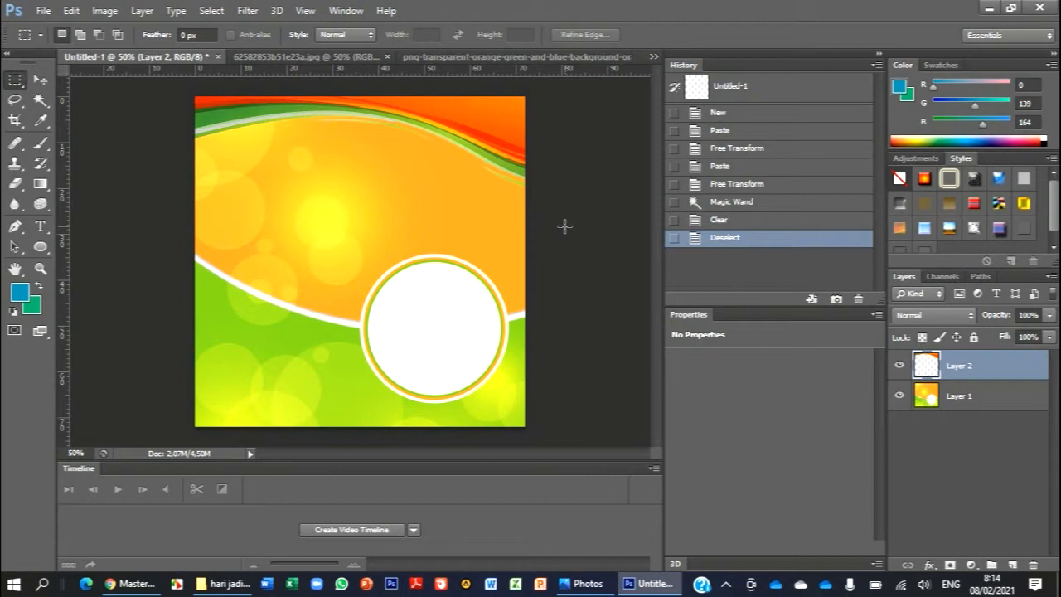
- Open the bup1 image from the hari jadi garut folder
left_click(41, 10)
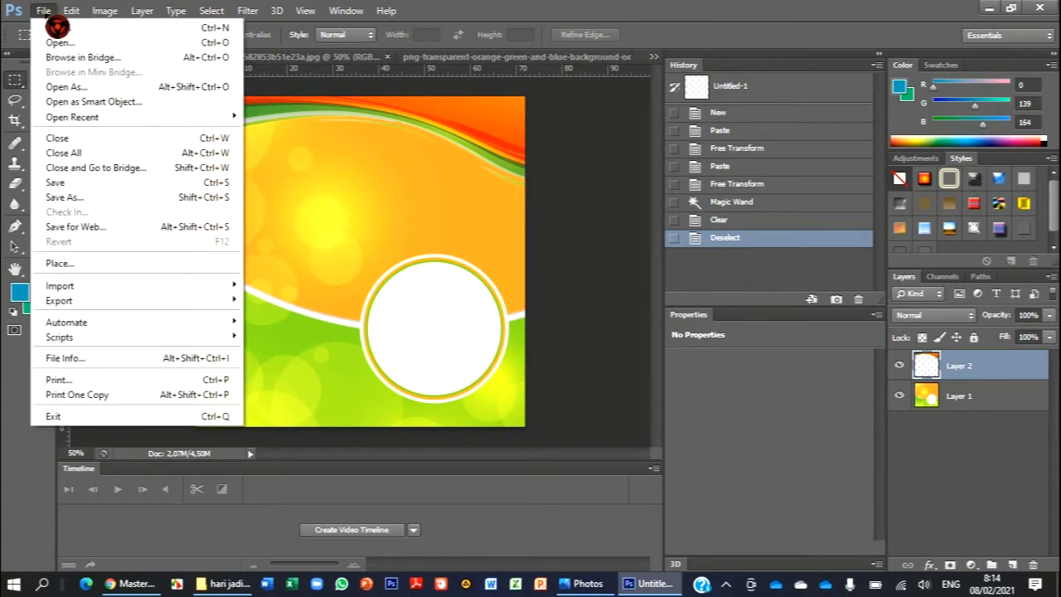
left_click(51, 41)
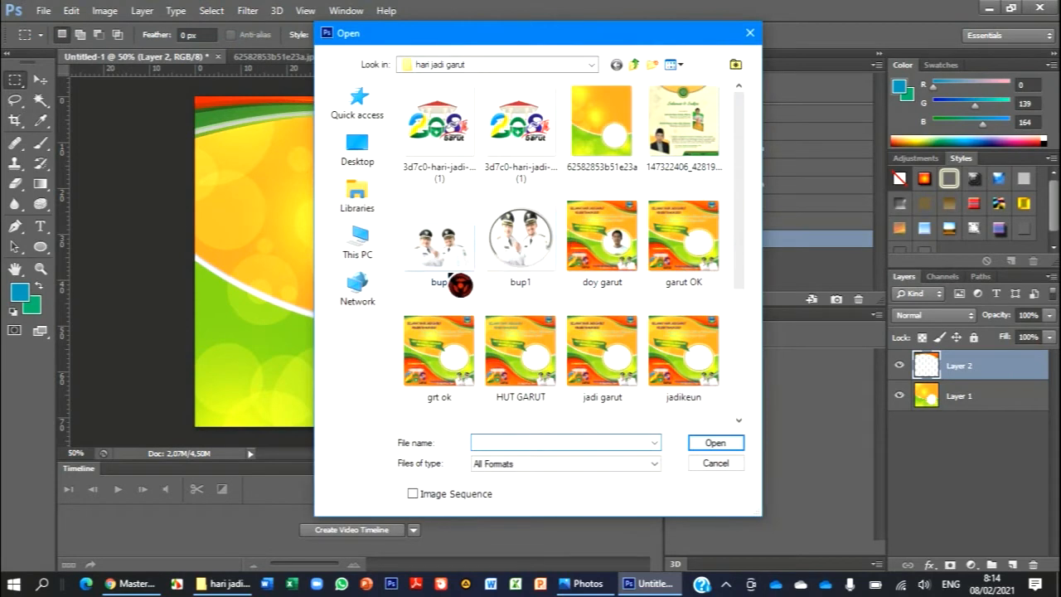
left_click(718, 442)
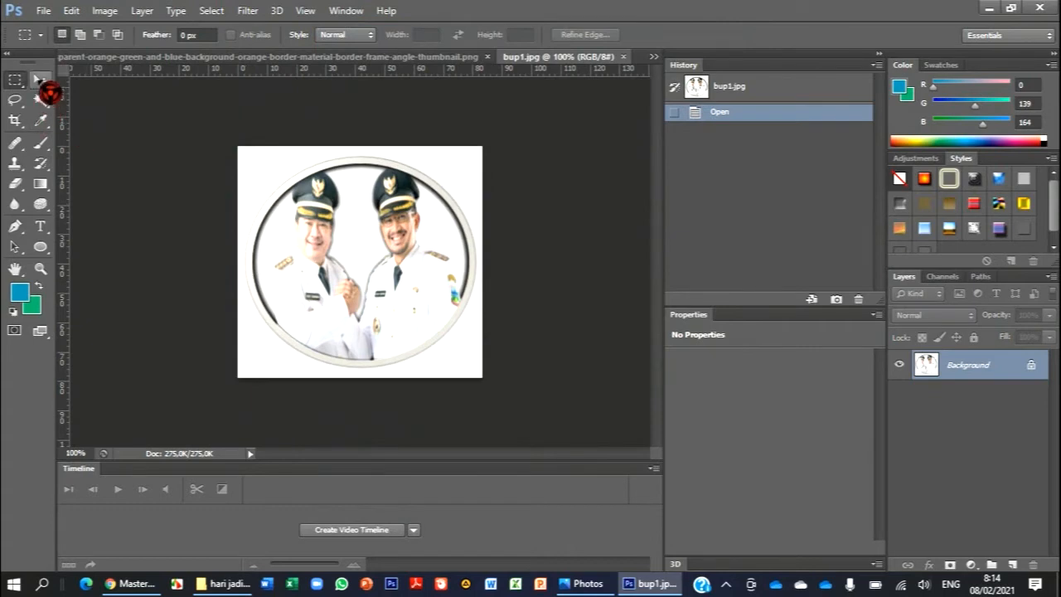
- Copy the entire bup1 image with the Rectangular Marquee, paste it into Untitled-1 above the wave layer and activate the Magic Wand
left_click_drag(197, 132, 501, 404)
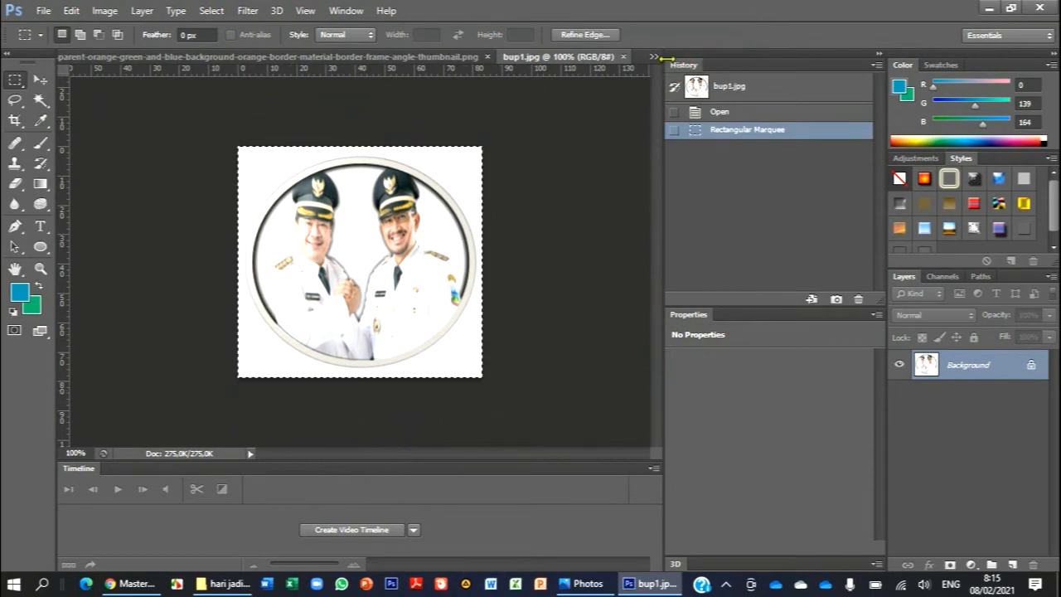
left_click(654, 58)
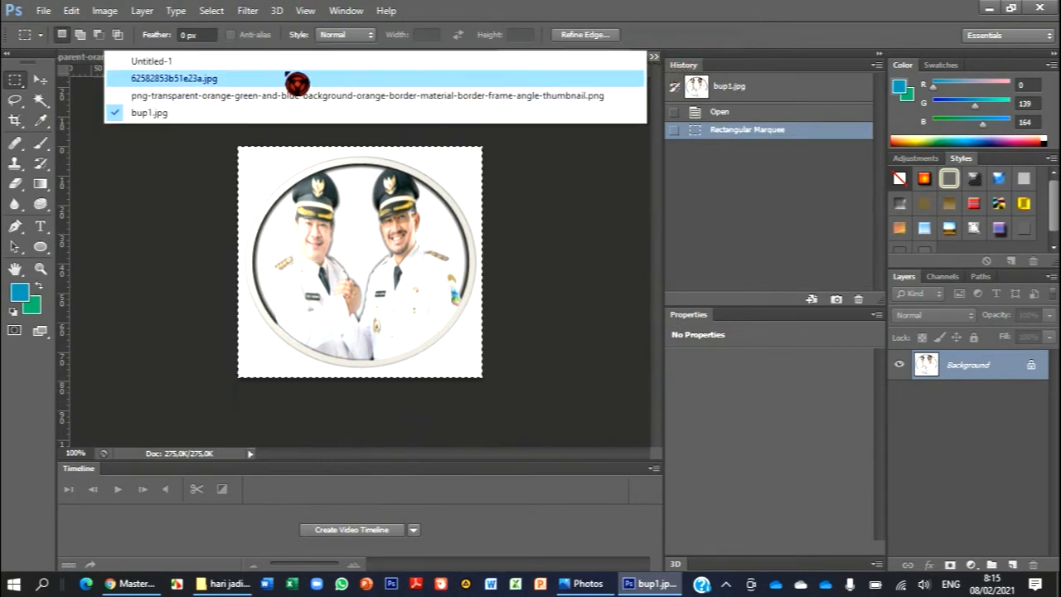
left_click(297, 80)
left_click(654, 57)
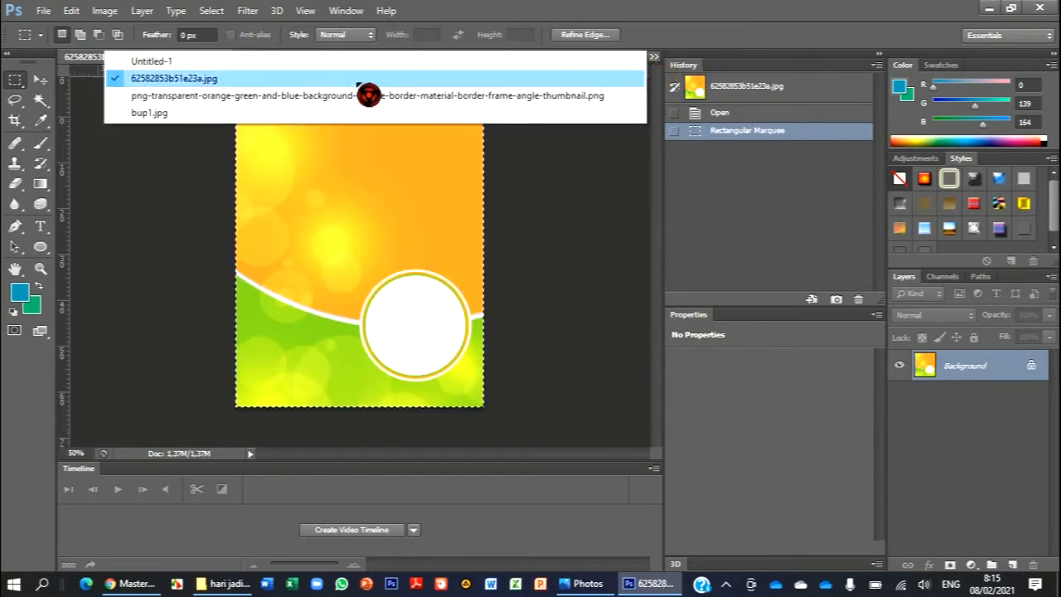
left_click(355, 67)
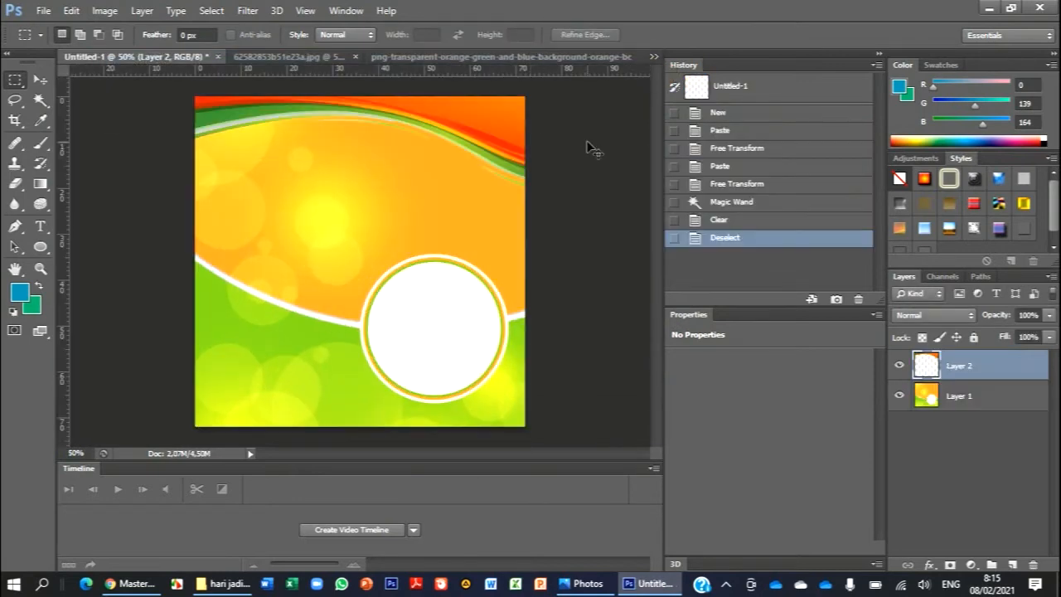
key("ctrl+v")
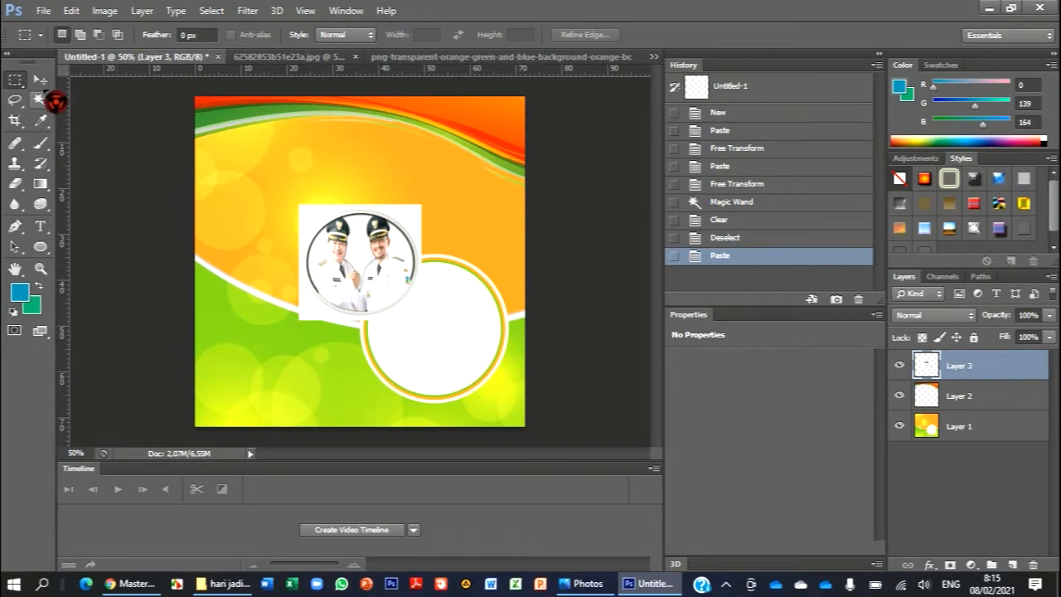
left_click(40, 101)
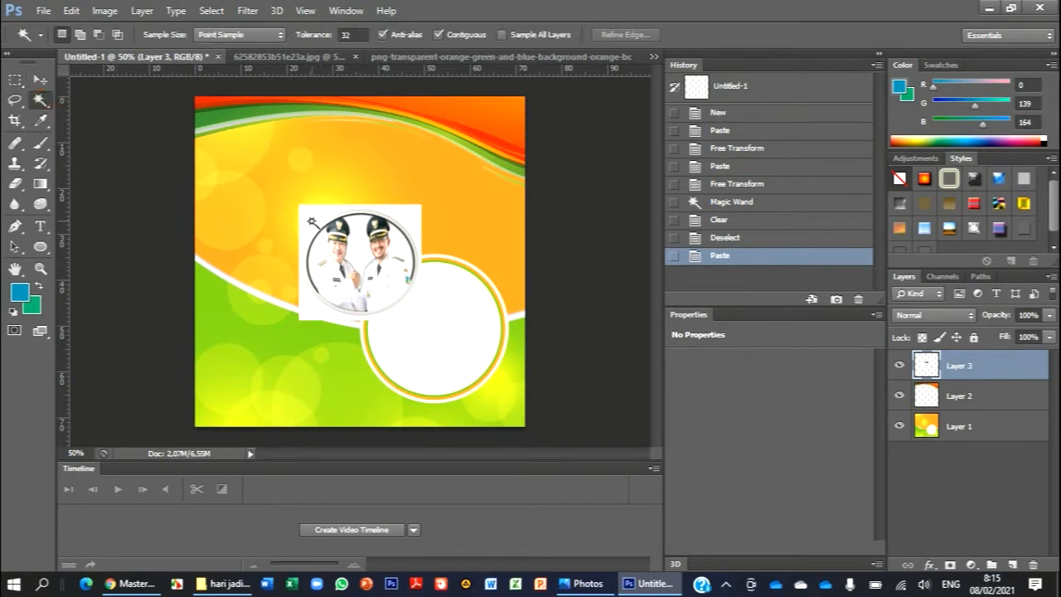
- Select the white area around the officials' circular portrait with the Magic Wand, clear it and deselect
left_click(311, 222)
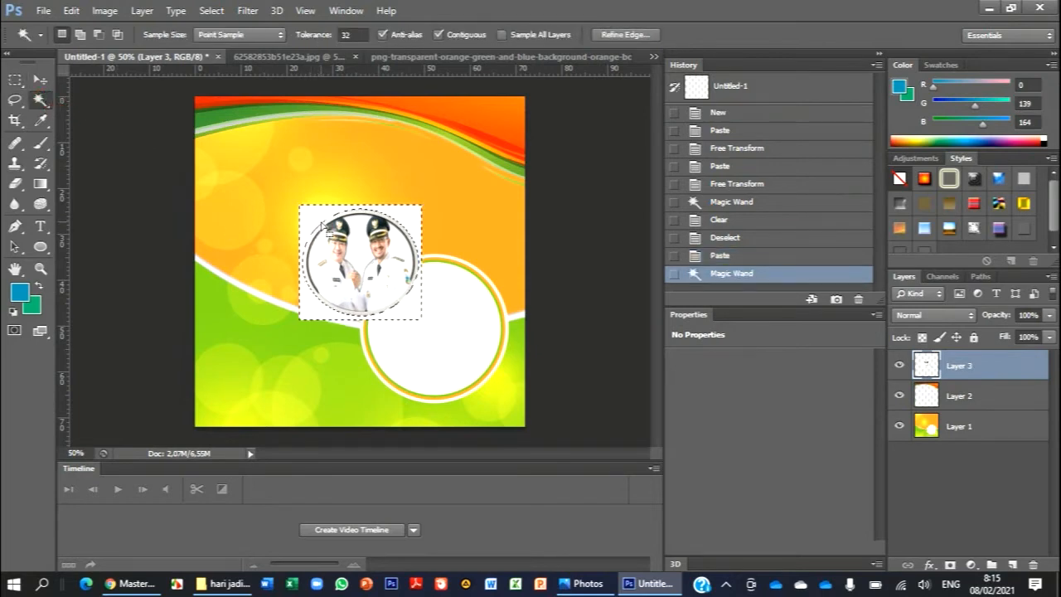
key("Delete")
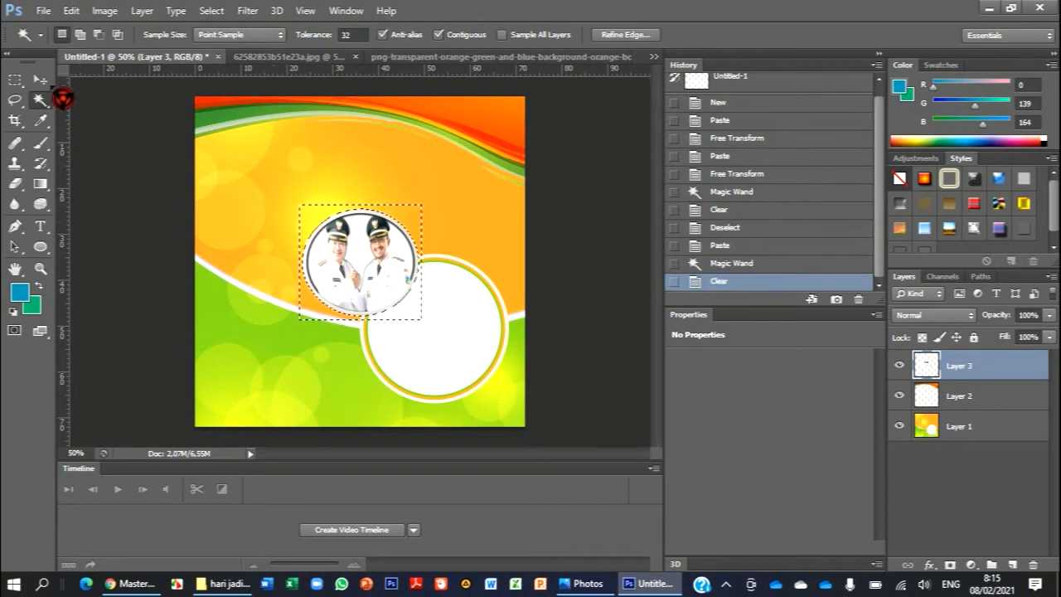
key("ctrl+d")
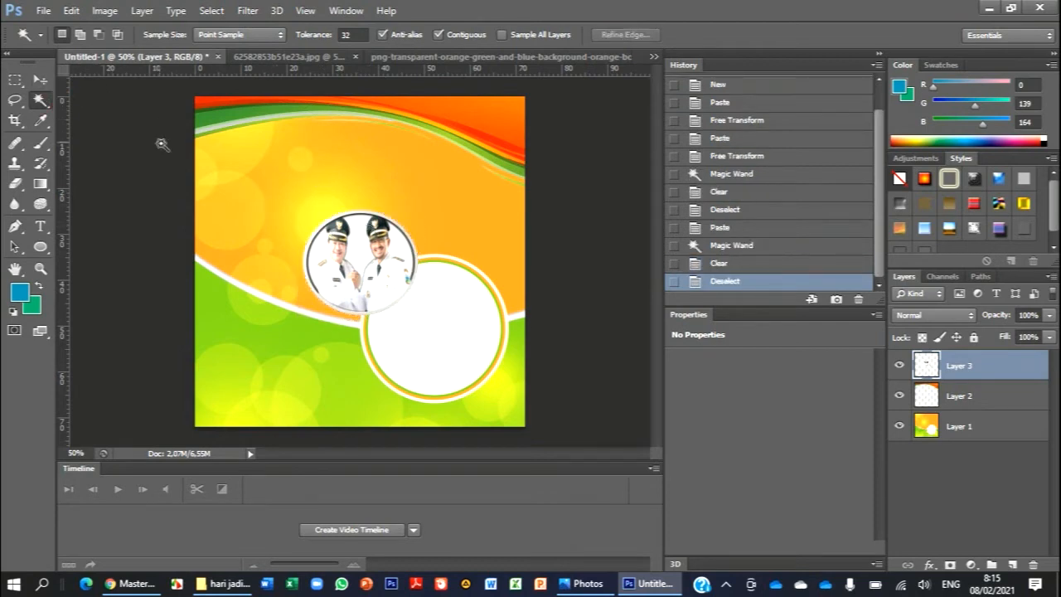
- Move the officials' portrait to the canvas's upper-left area, scale it to about 69% width and 72% height, and apply the transformation
key("v")
left_click_drag(398, 262, 291, 178)
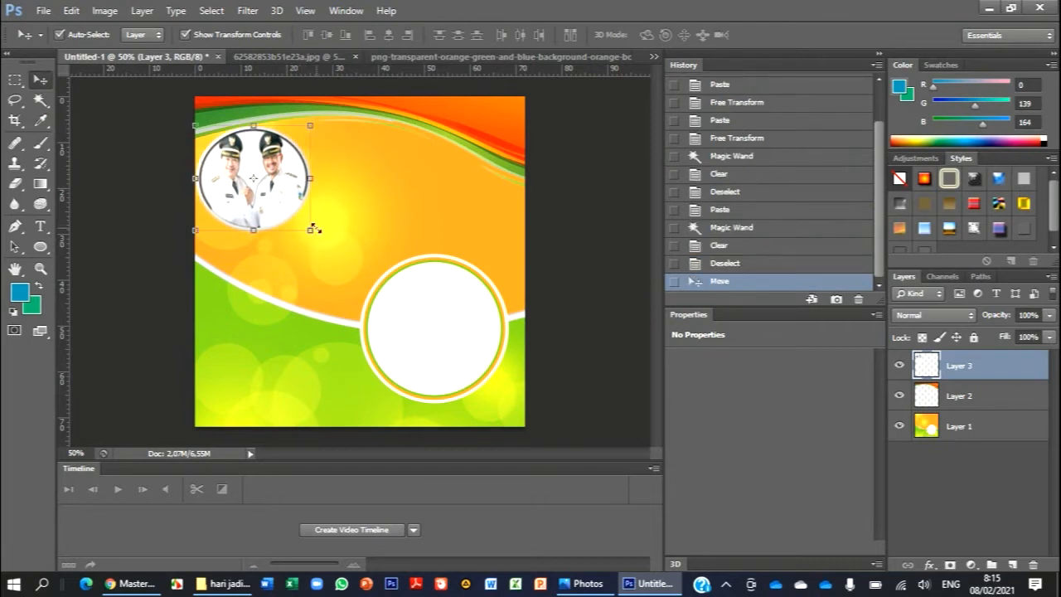
left_click_drag(311, 229, 276, 200)
left_click_drag(261, 162, 258, 171)
left_click(40, 79)
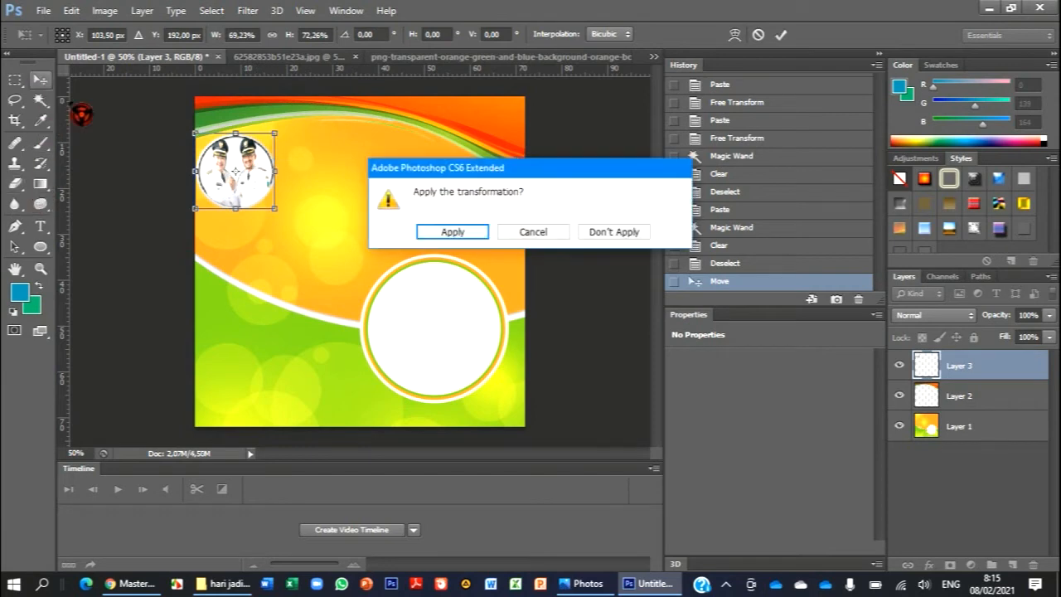
left_click(482, 233)
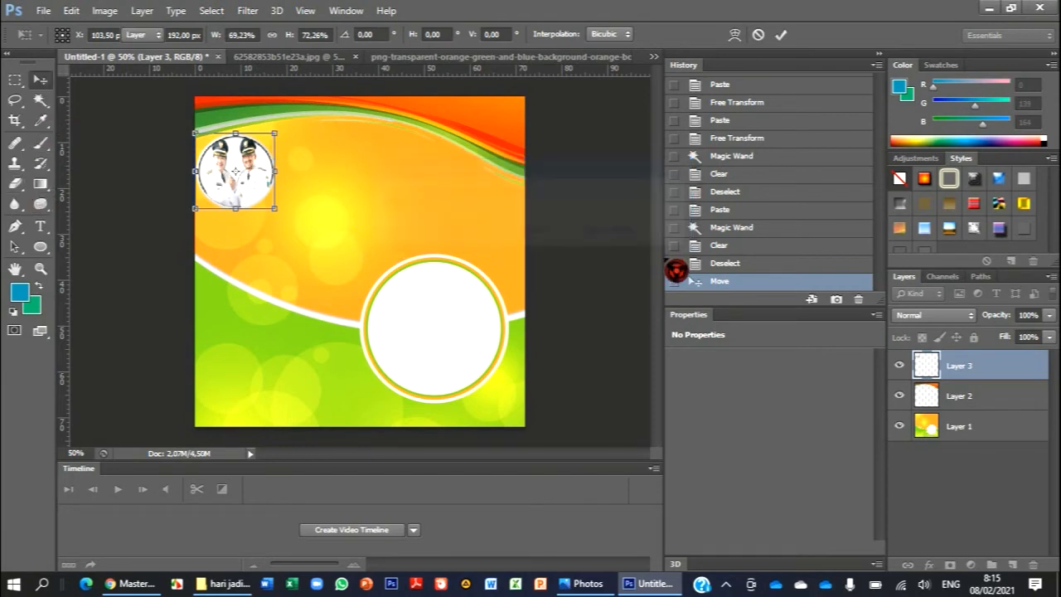
left_click(603, 238)
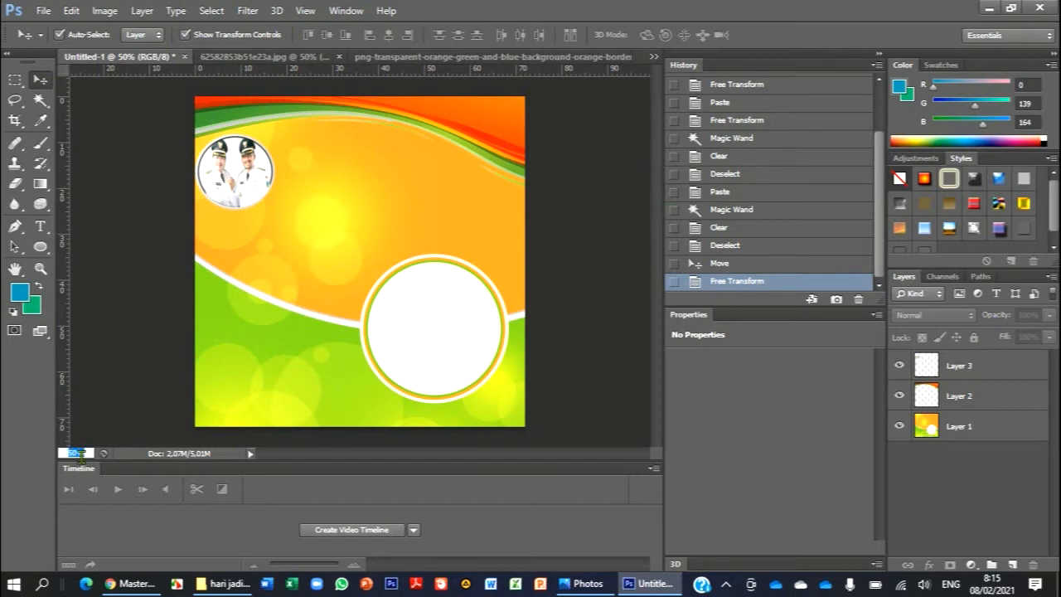
- Set the zoom to 70% and open the 3d7c0-hari-jadi-garut (1) image from the hari jadi garut folder
key("Return")
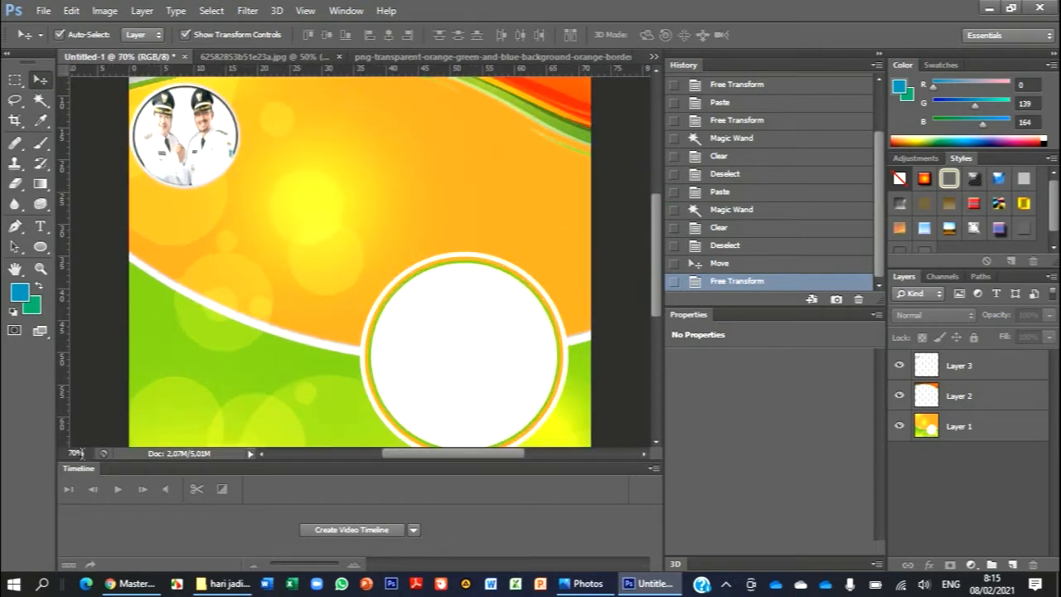
scroll(580, 174, "down", 3)
scroll(580, 189, "up", 6)
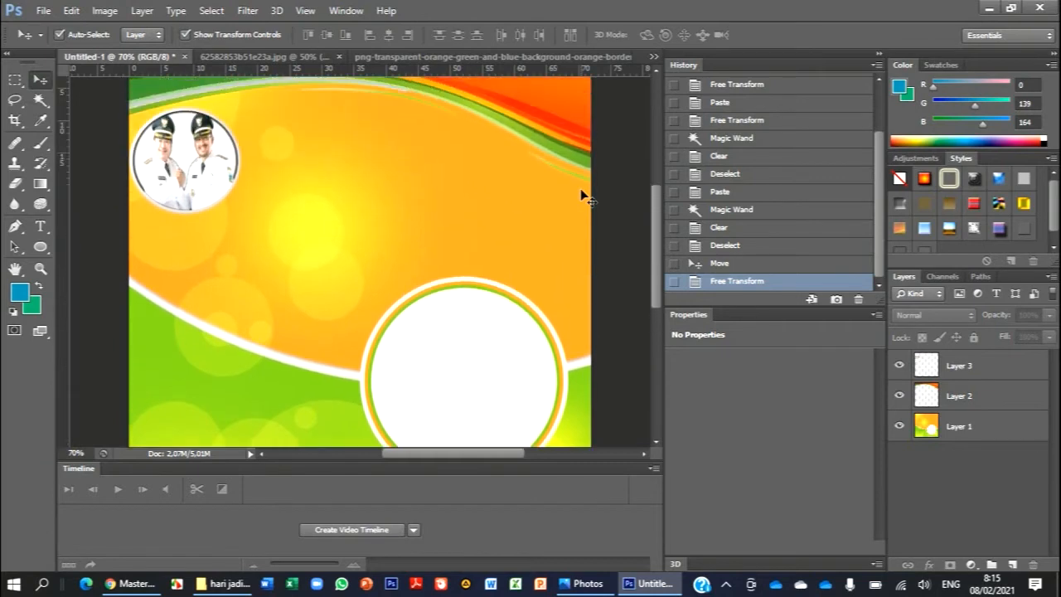
scroll(580, 188, "down", 1)
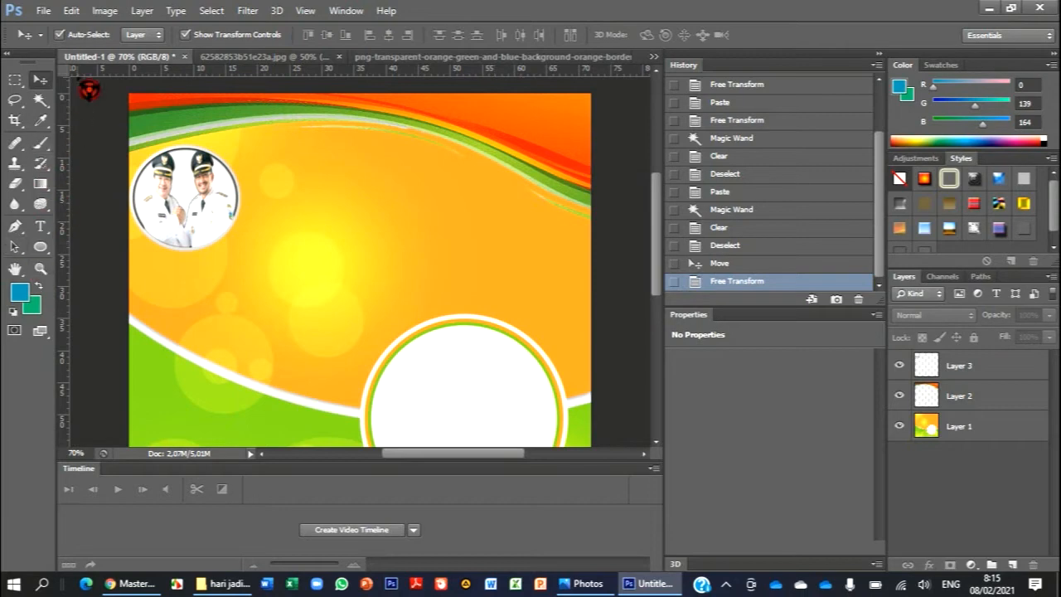
left_click(43, 10)
left_click(68, 47)
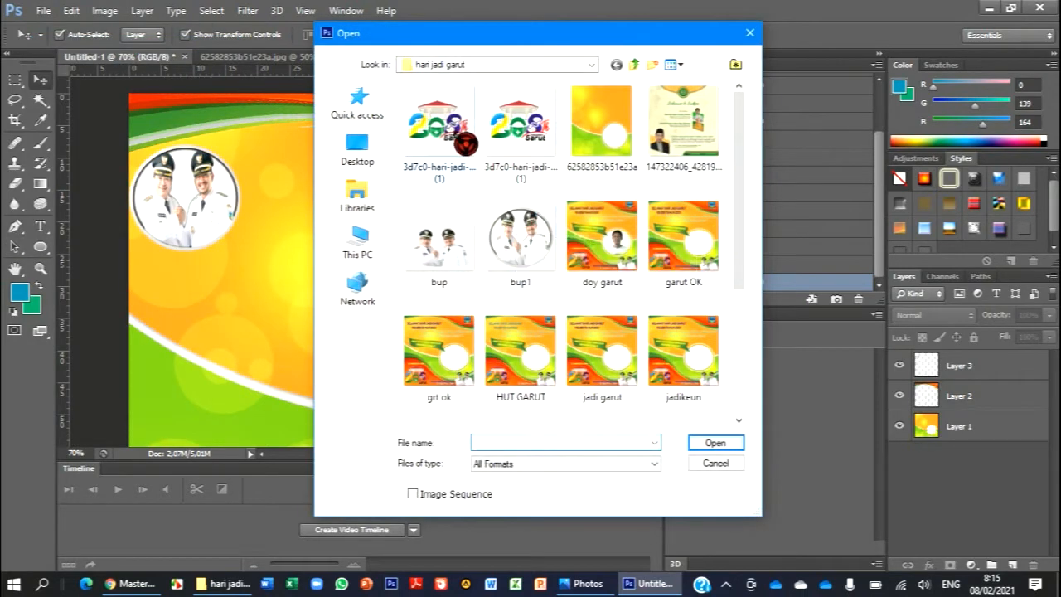
left_click(465, 144)
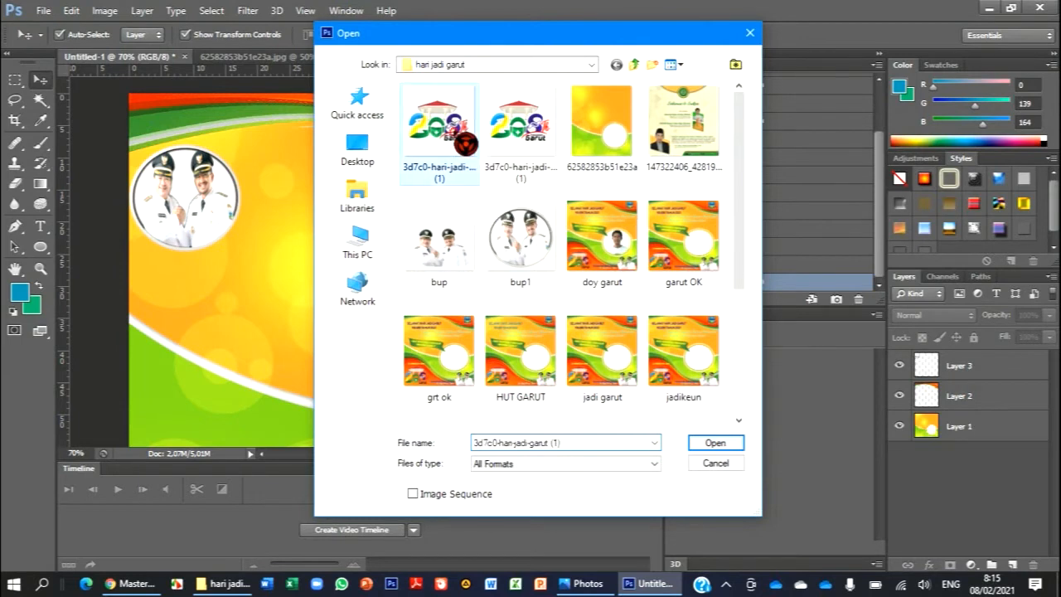
left_click(714, 445)
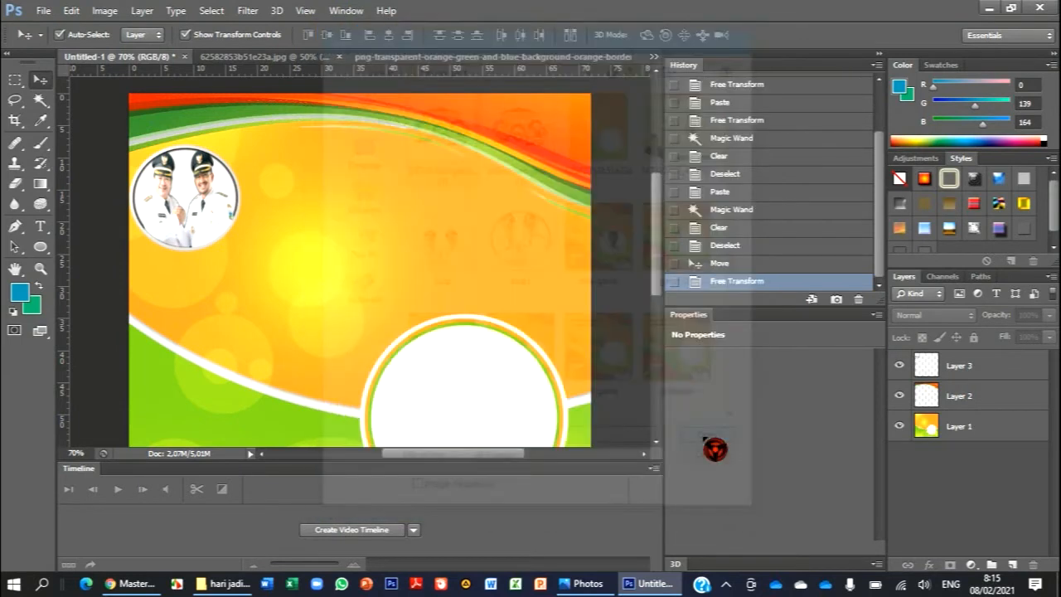
- Copy the anniversary logo area with a full-width Rectangular Marquee and paste it into Untitled-1 as a new layer
left_click(24, 83)
left_click_drag(220, 123, 501, 355)
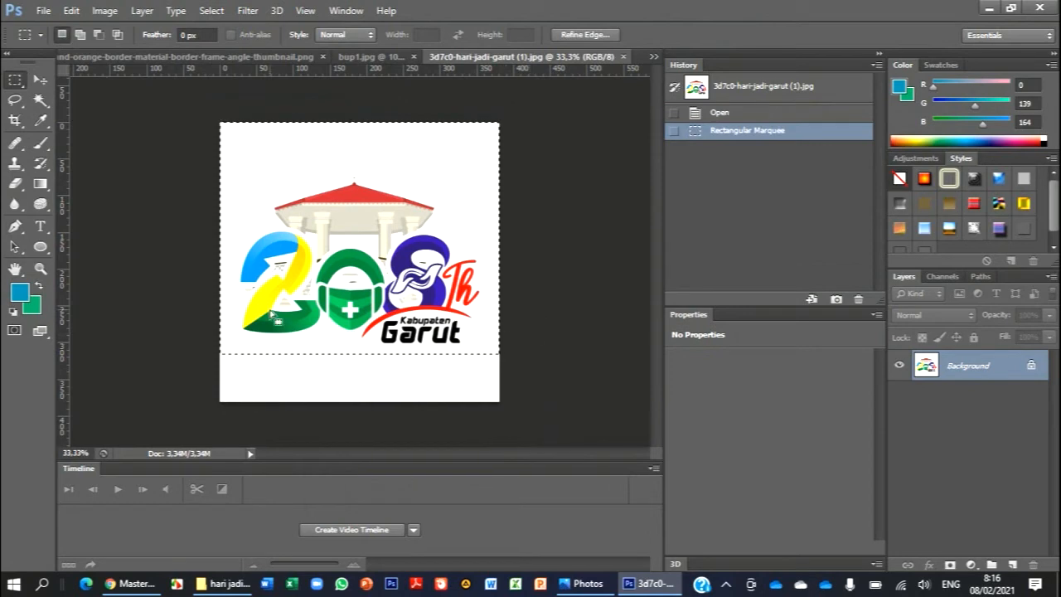
left_click(654, 56)
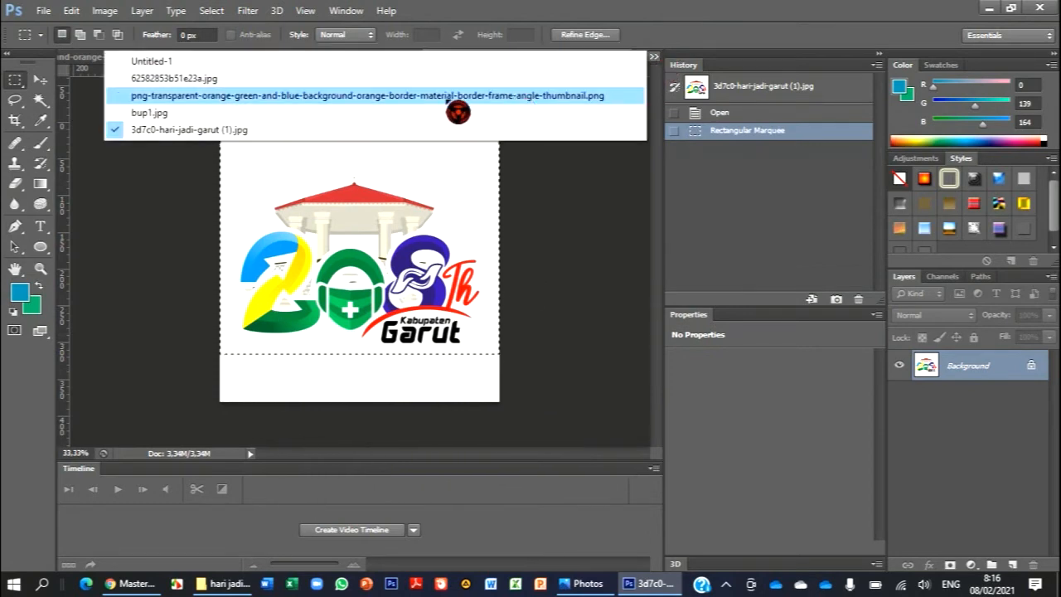
left_click(406, 46)
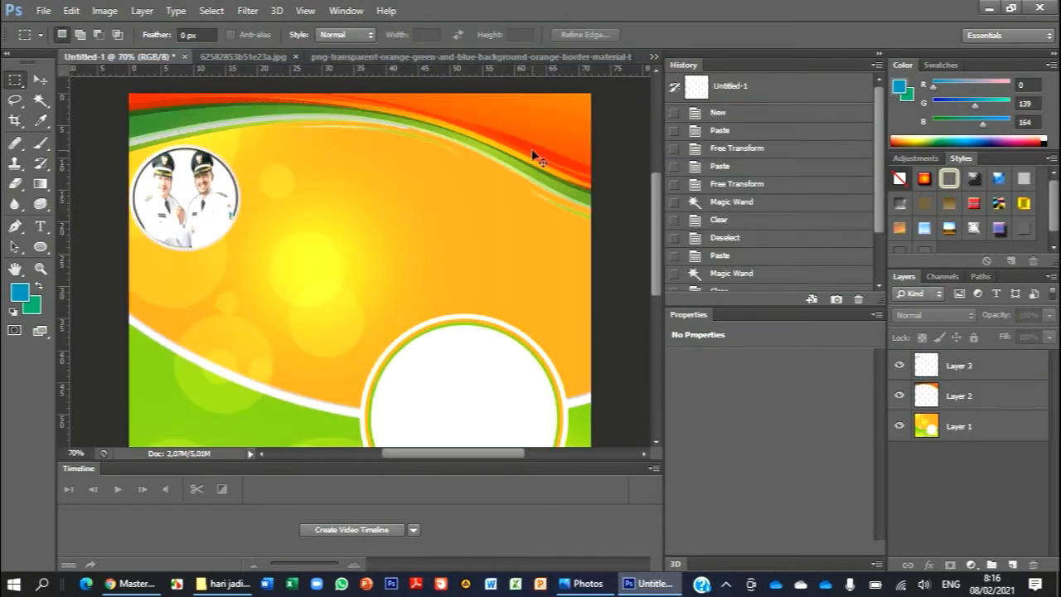
key("ctrl+v")
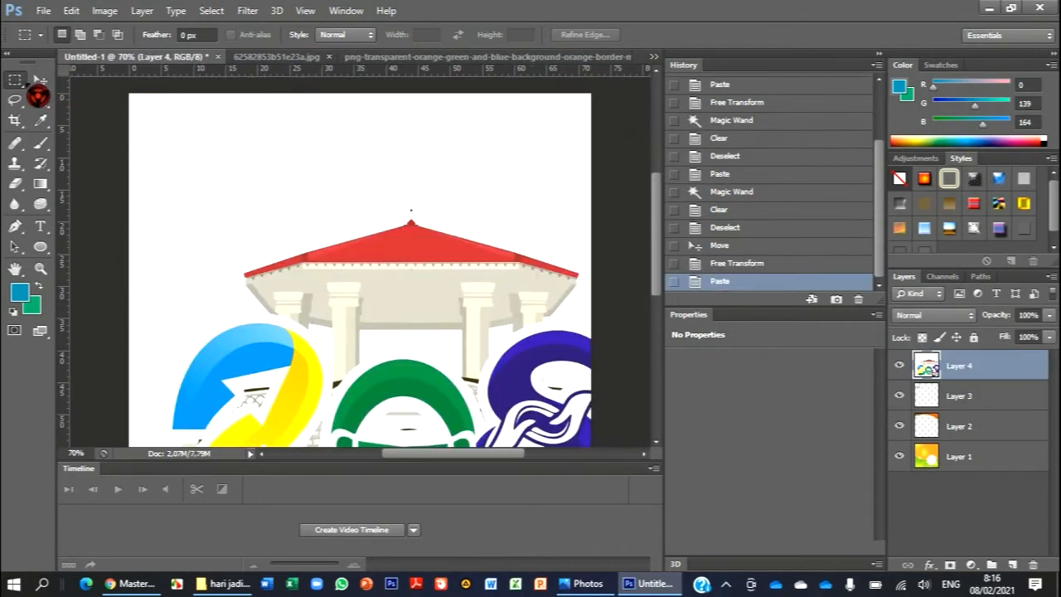
- Scale the pasted logo to about 32% width and 30% height, place it in the canvas's lower-left corner and apply the transformation
left_click(40, 78)
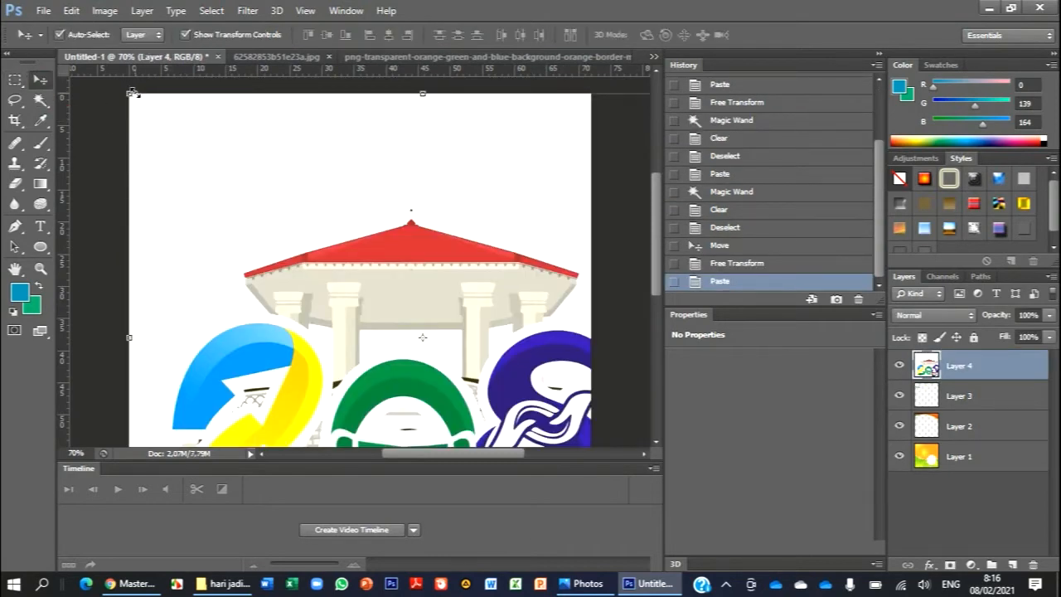
left_click_drag(130, 96, 446, 349)
left_click_drag(487, 383, 238, 203)
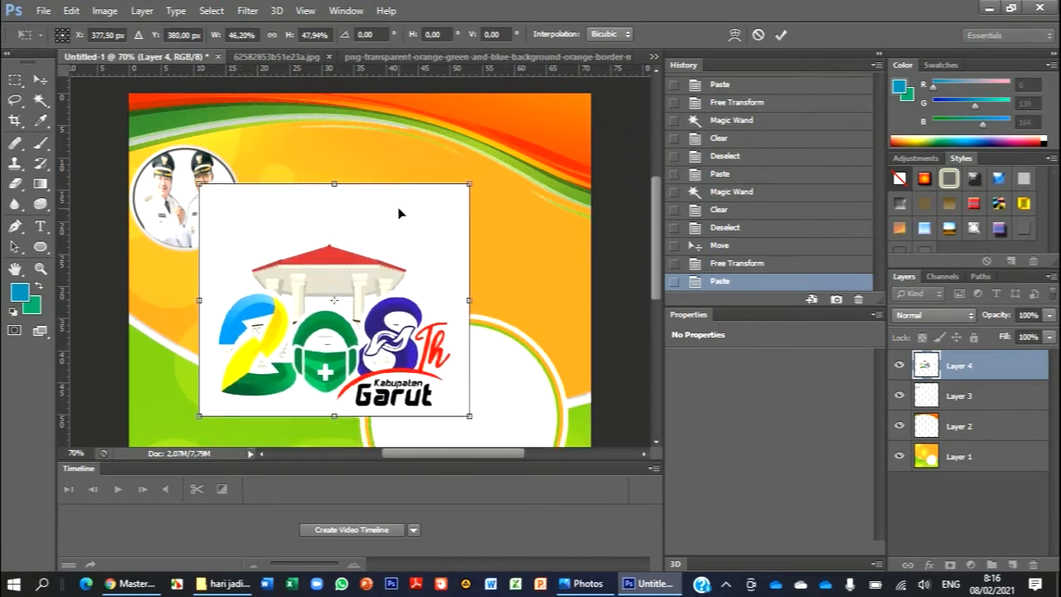
scroll(401, 213, "down", 2)
scroll(390, 203, "down", 1)
left_click_drag(372, 203, 338, 251)
left_click_drag(434, 150, 349, 237)
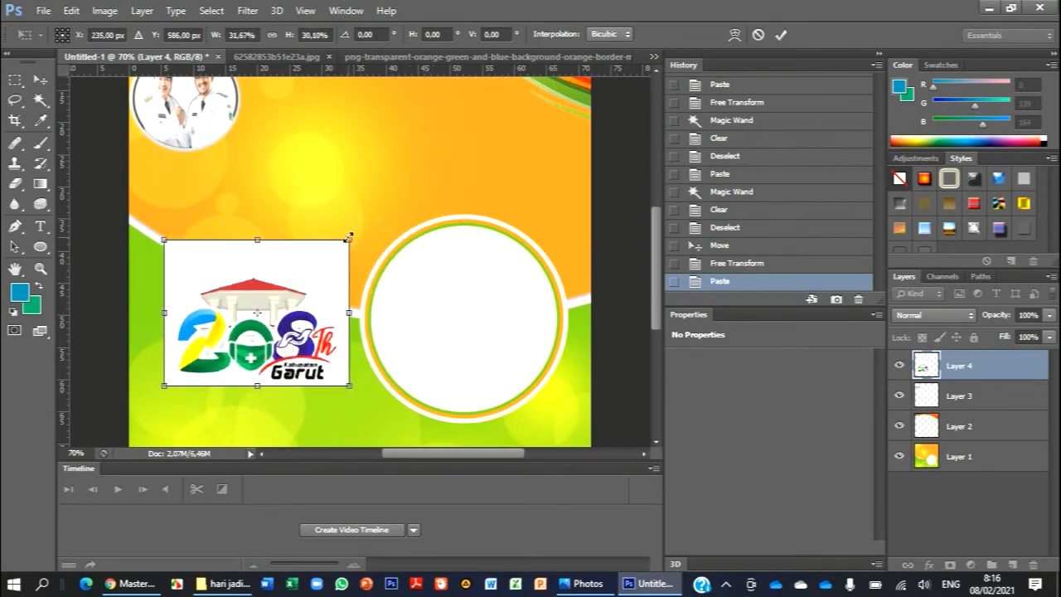
left_click_drag(320, 278, 297, 324)
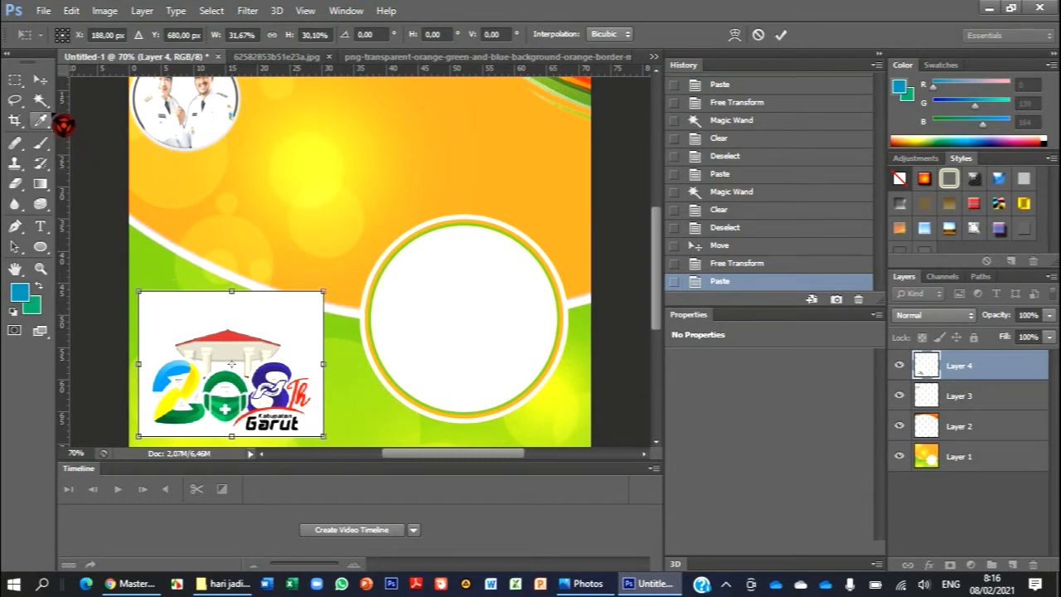
left_click(40, 99)
left_click(442, 231)
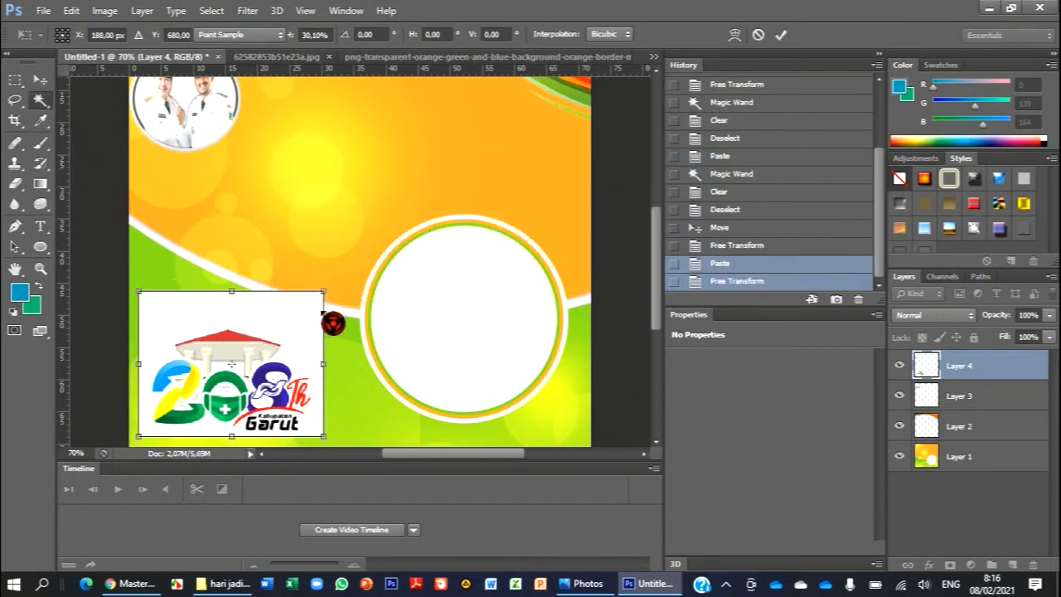
- Clear the white background around the 208th logo and select the remaining white area beside the 8 with the Magic Wand
left_click(295, 307)
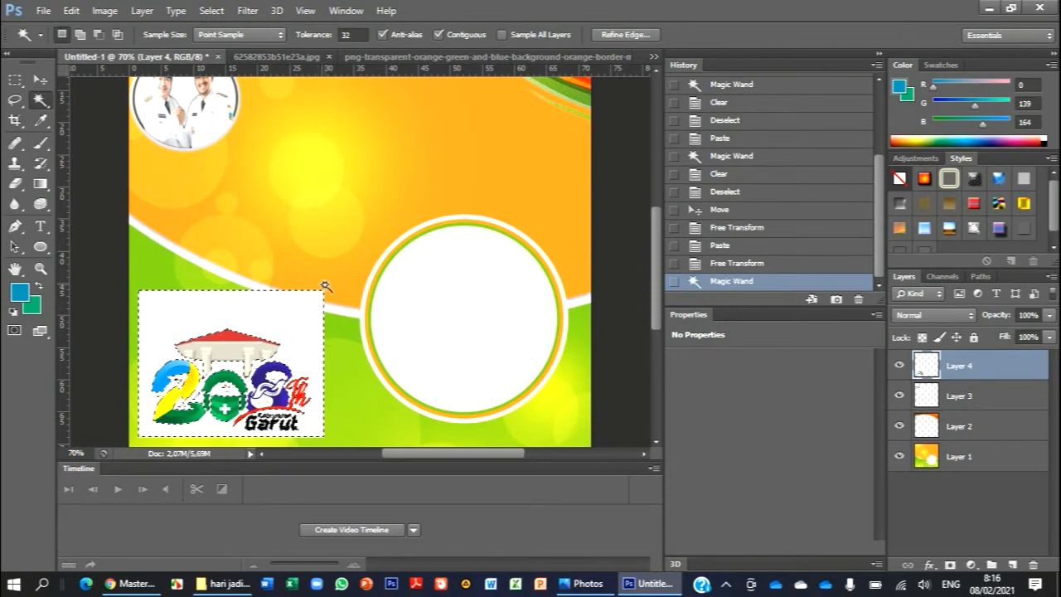
key("Delete")
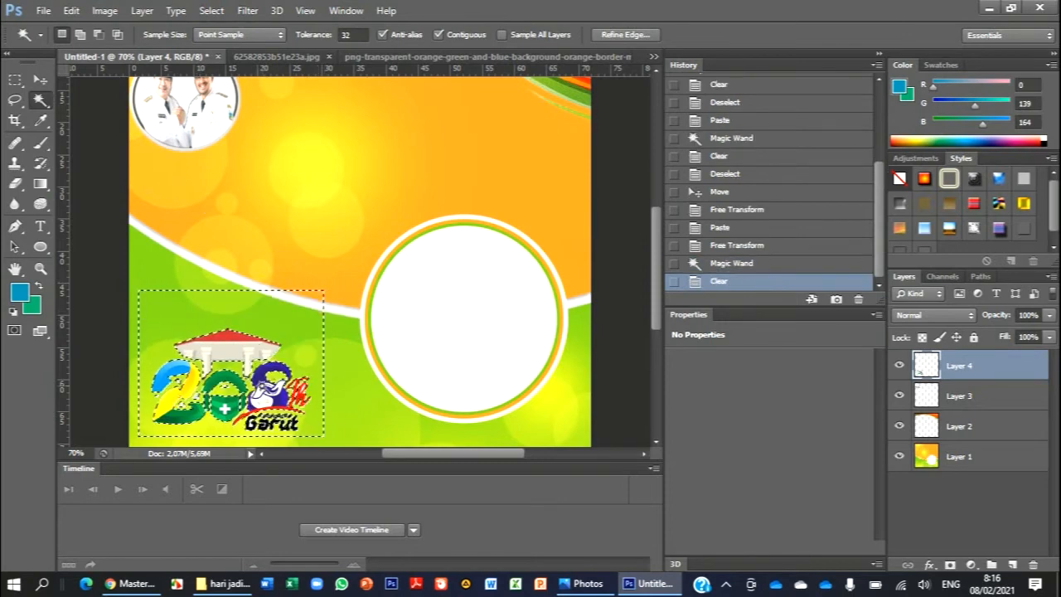
left_click(262, 401)
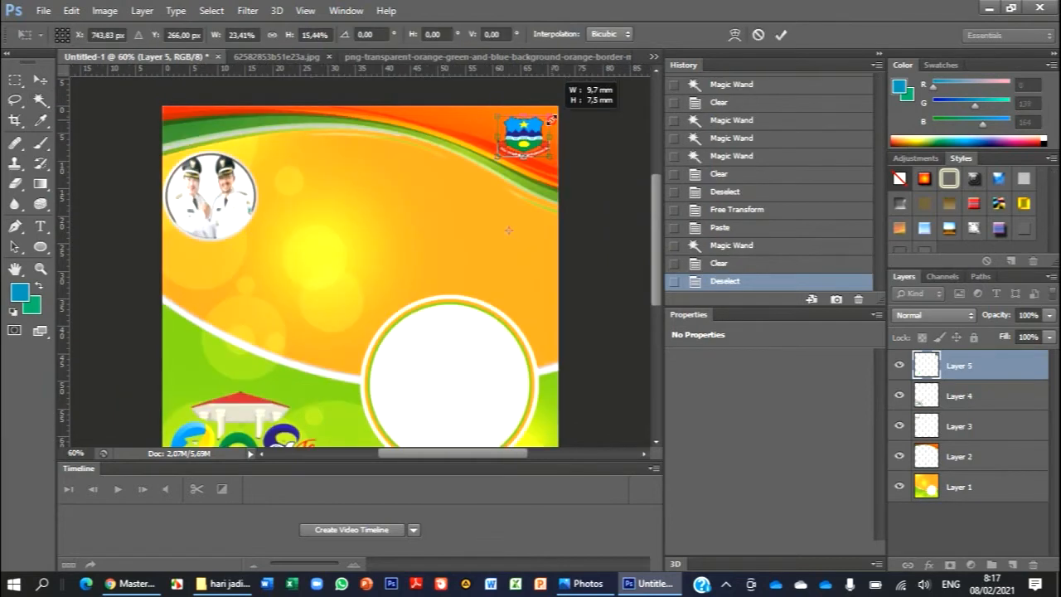
- Fit the Garut emblem into the canvas's upper-right corner at about 22% width and 16% height, apply the transformation and deselect the layer
left_click_drag(552, 121, 533, 131)
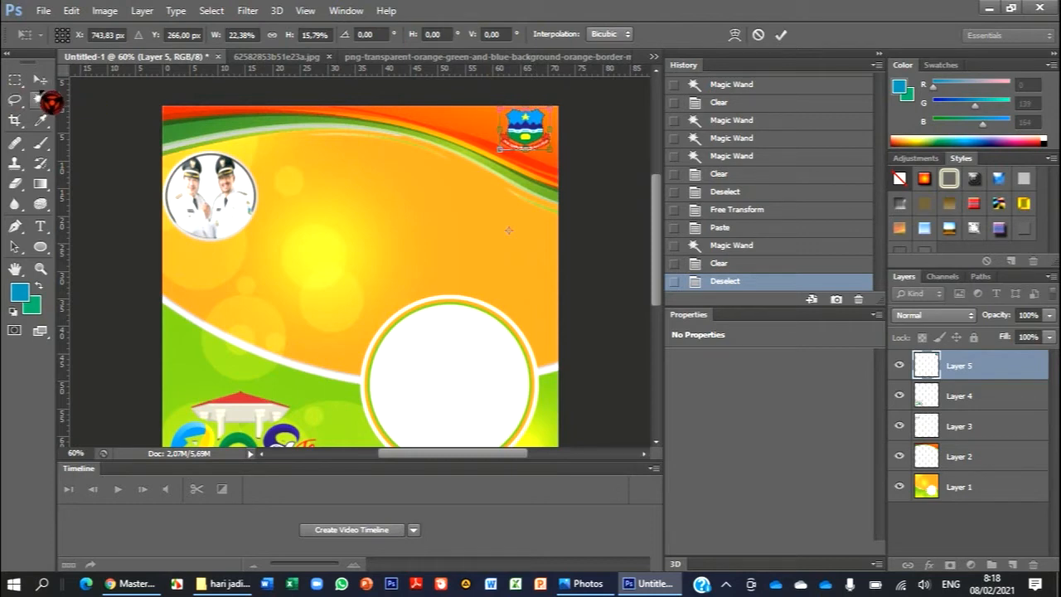
left_click(48, 81)
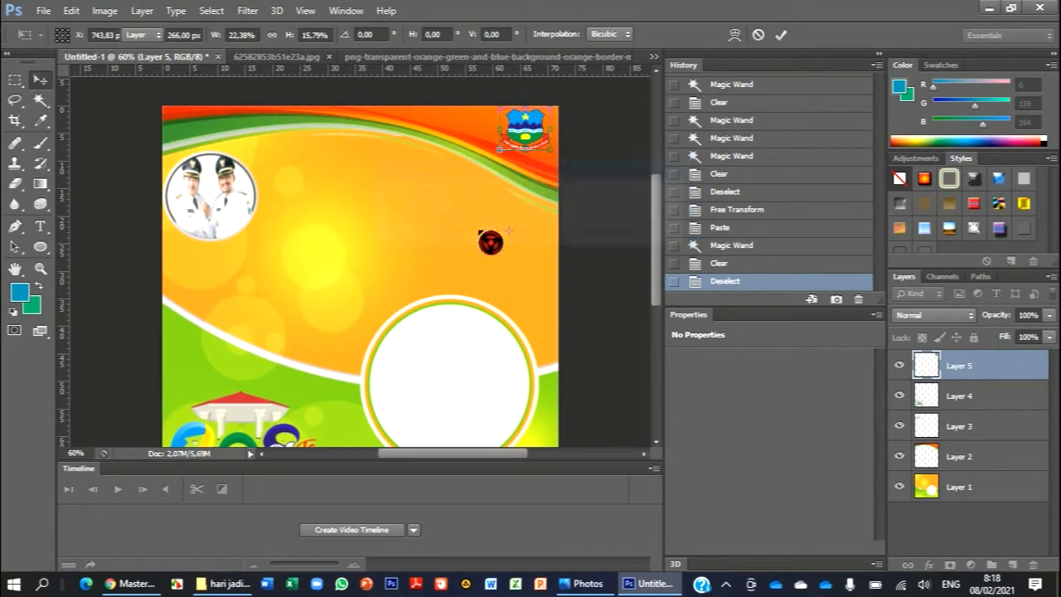
left_click(483, 236)
left_click(605, 189)
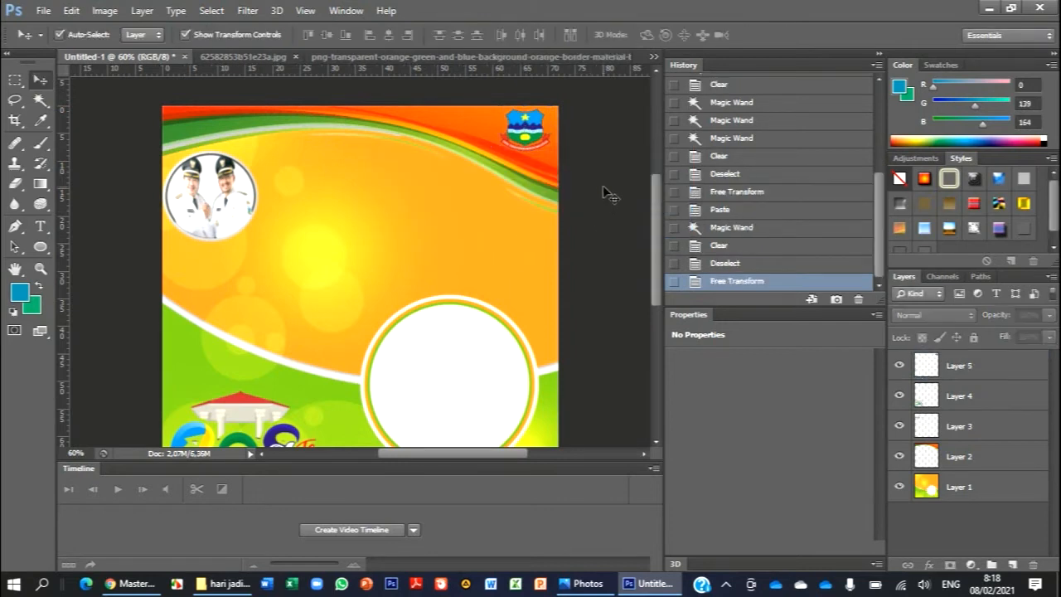
- Open the png-transparent round green leaf frame image from the hari jadi garut folder and activate the Rectangular Marquee
scroll(603, 185, "down", 2)
scroll(603, 184, "up", 2)
scroll(602, 184, "up", 3)
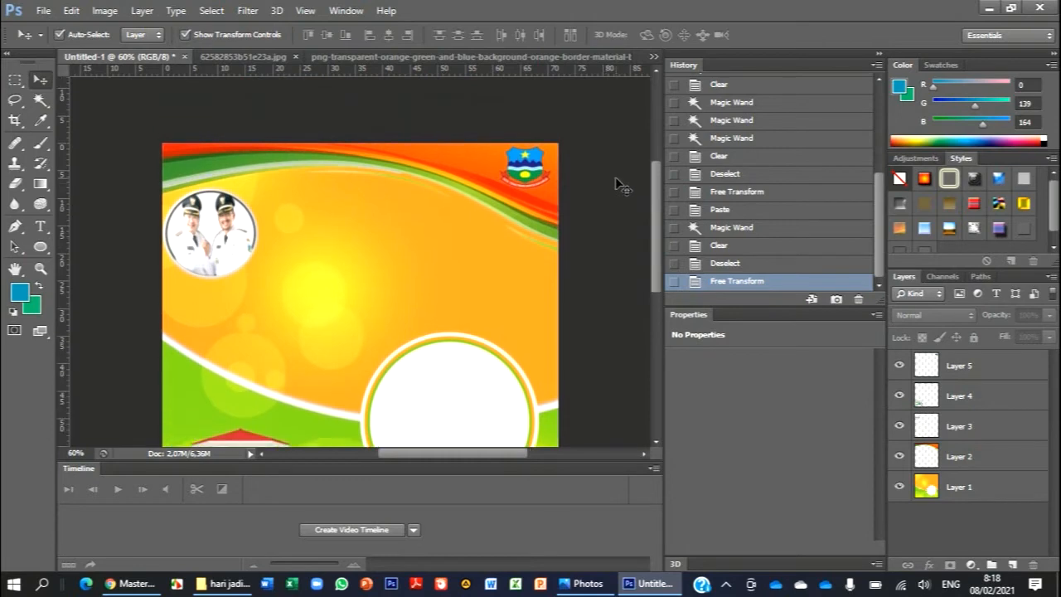
scroll(618, 174, "down", 5)
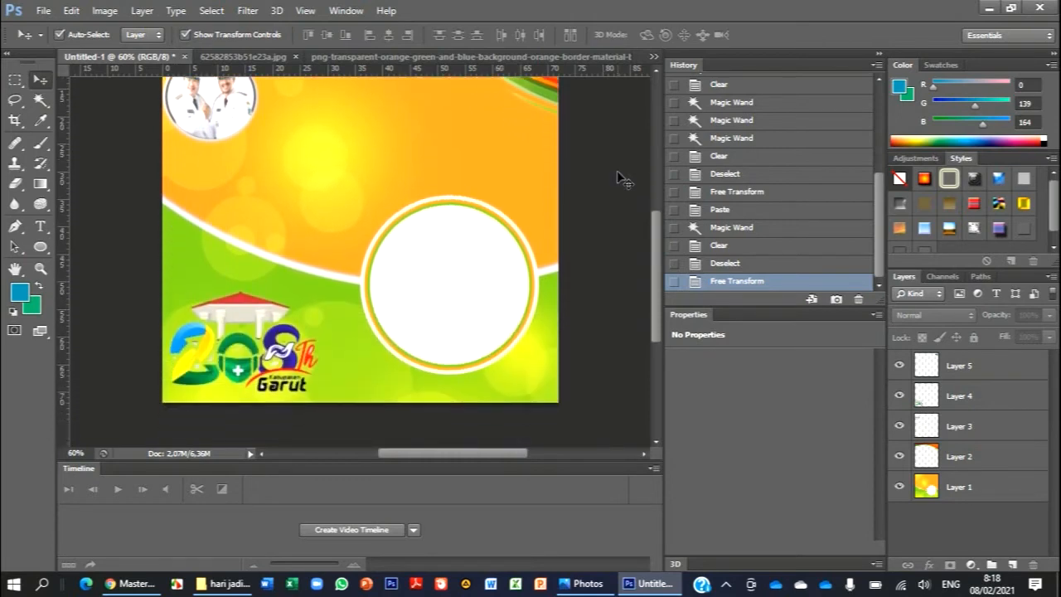
scroll(622, 177, "up", 2)
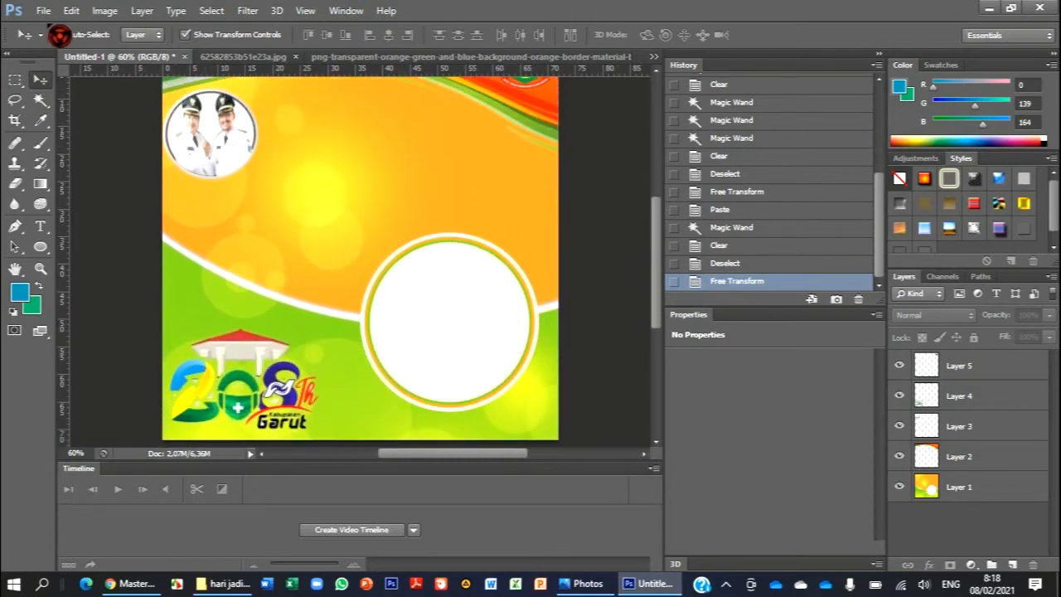
left_click(46, 12)
left_click(62, 39)
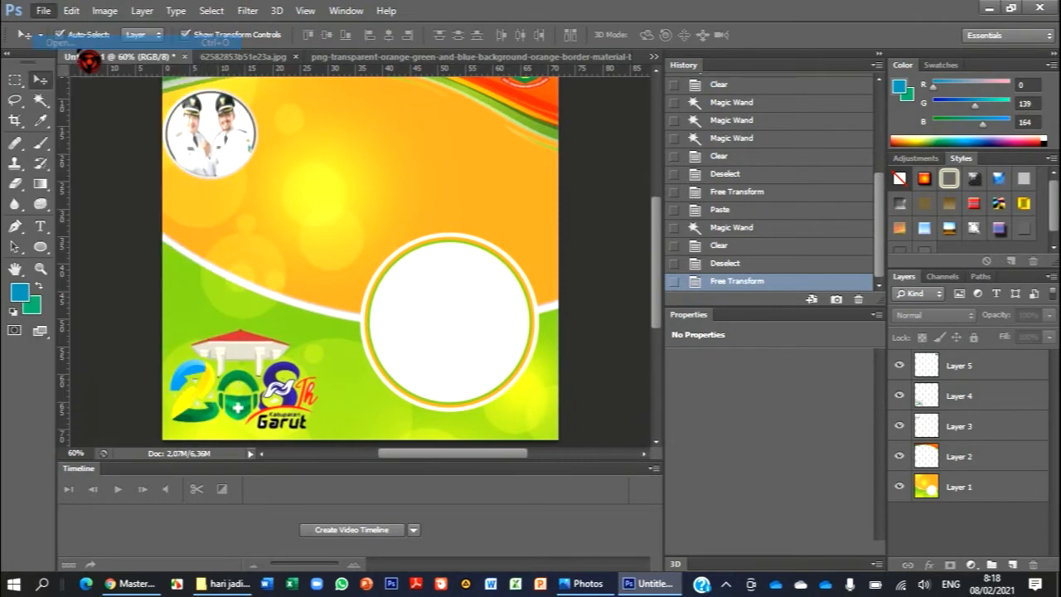
scroll(586, 210, "down", 3)
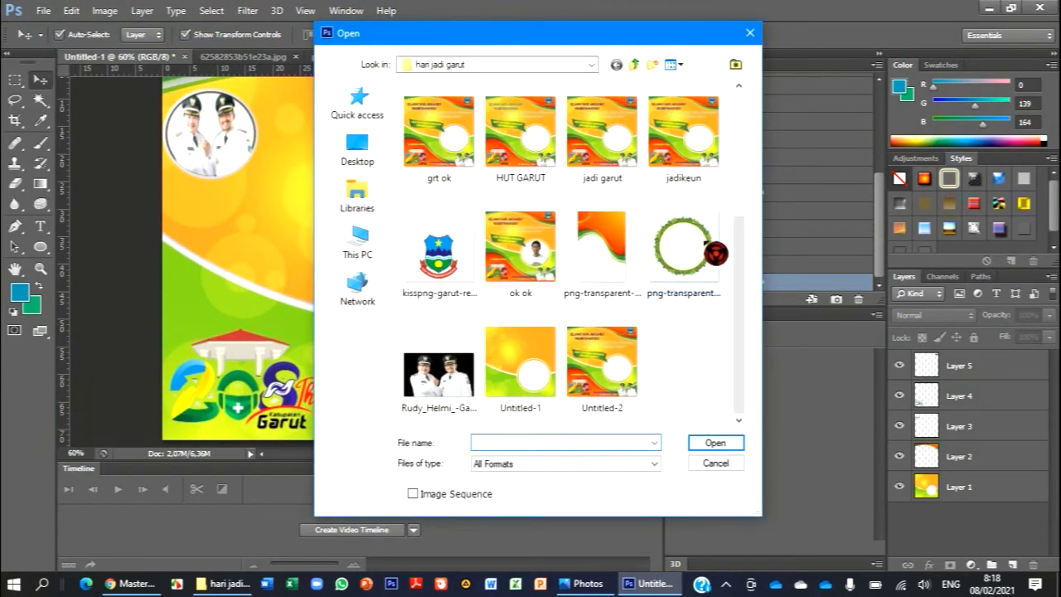
left_click(716, 289)
left_click(716, 445)
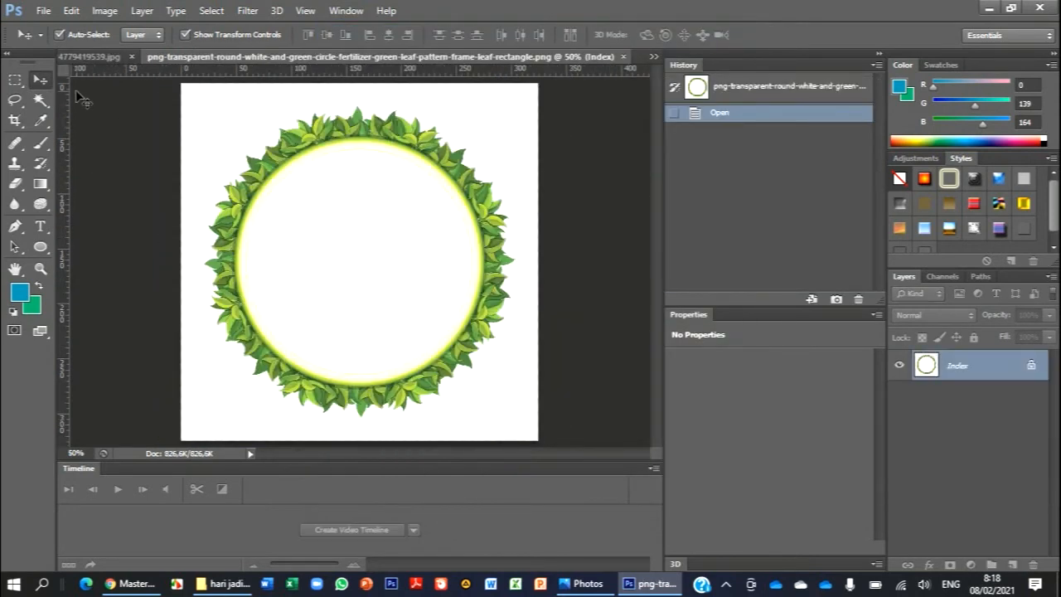
left_click(15, 80)
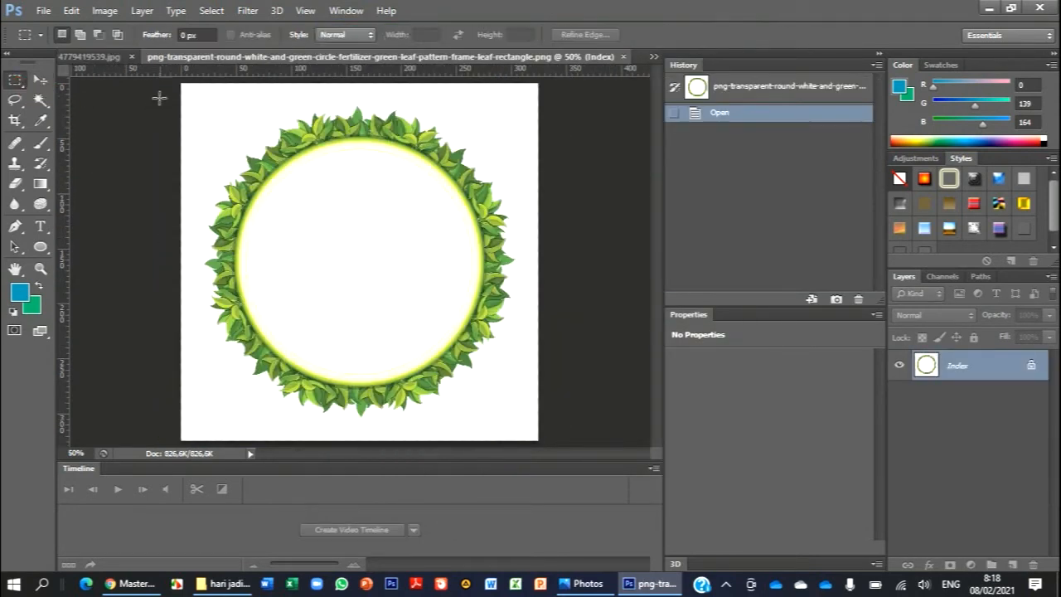
- Select the whole round leaf frame image and paste a copy of it into the Untitled-1 document
left_click_drag(172, 85, 592, 456)
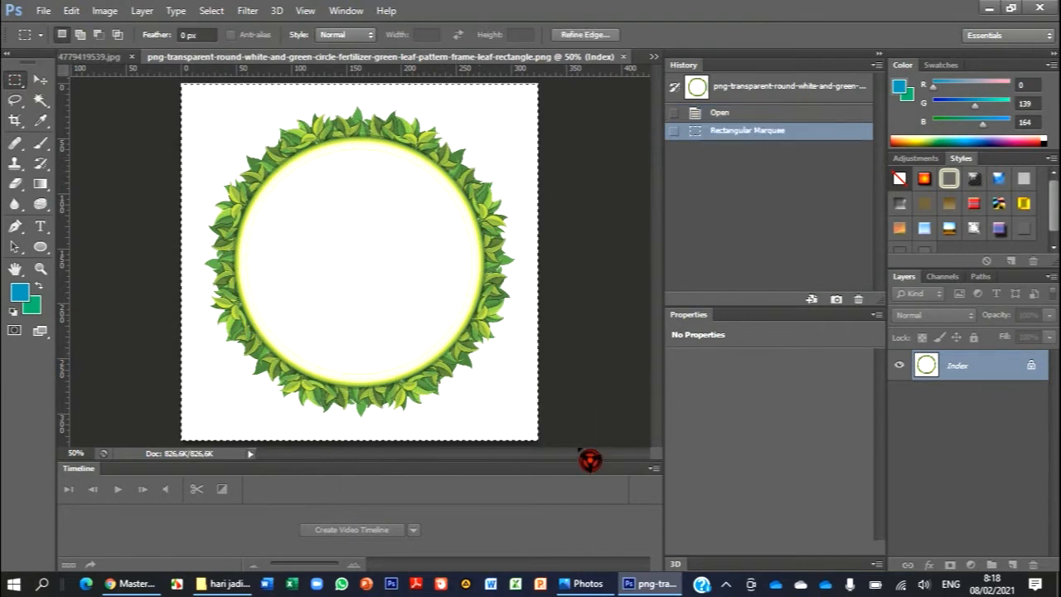
left_click(655, 57)
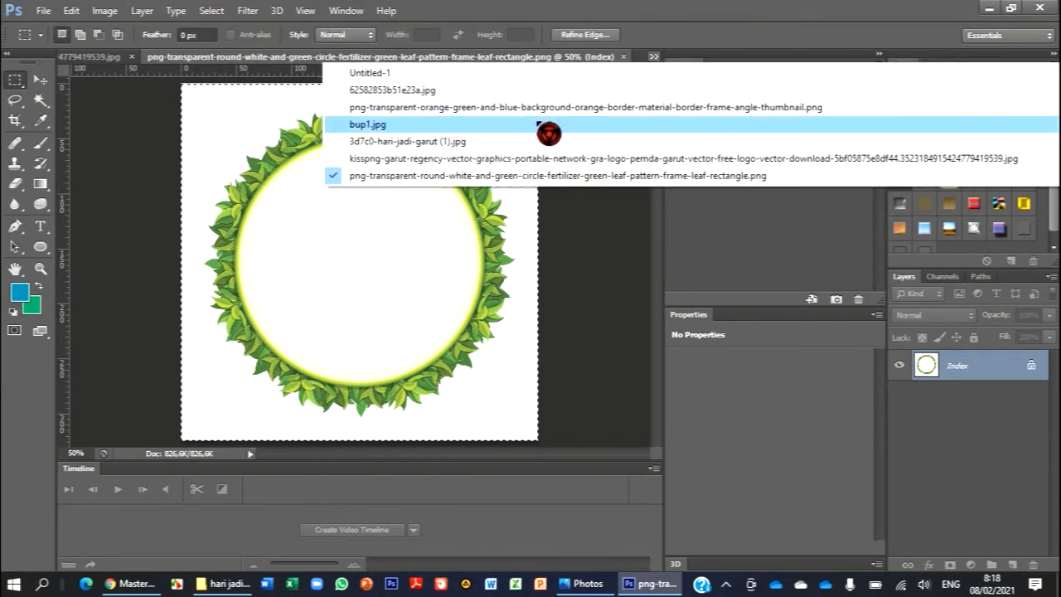
left_click(547, 75)
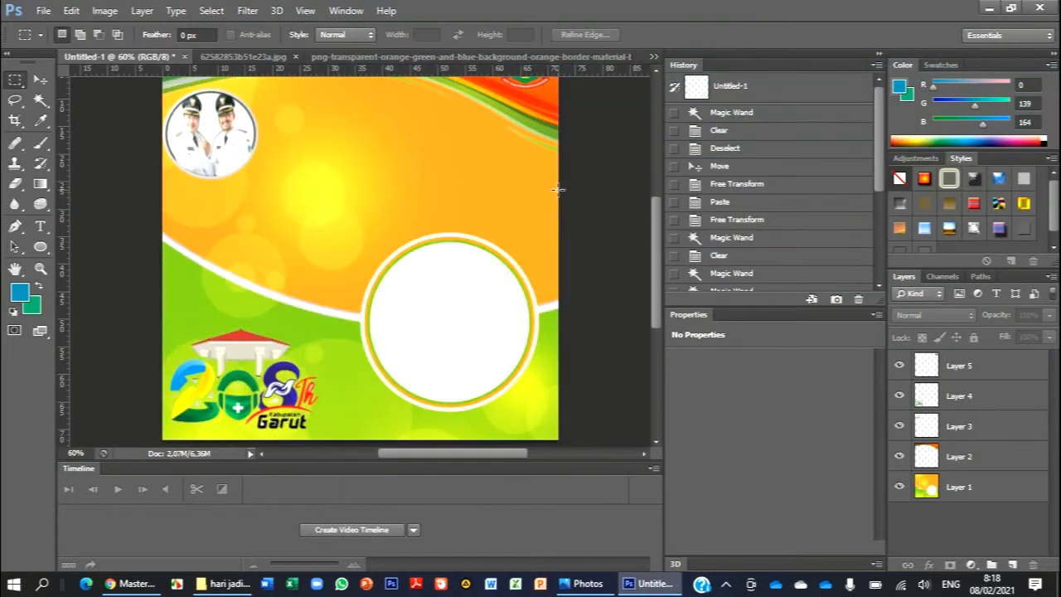
key("ctrl+v")
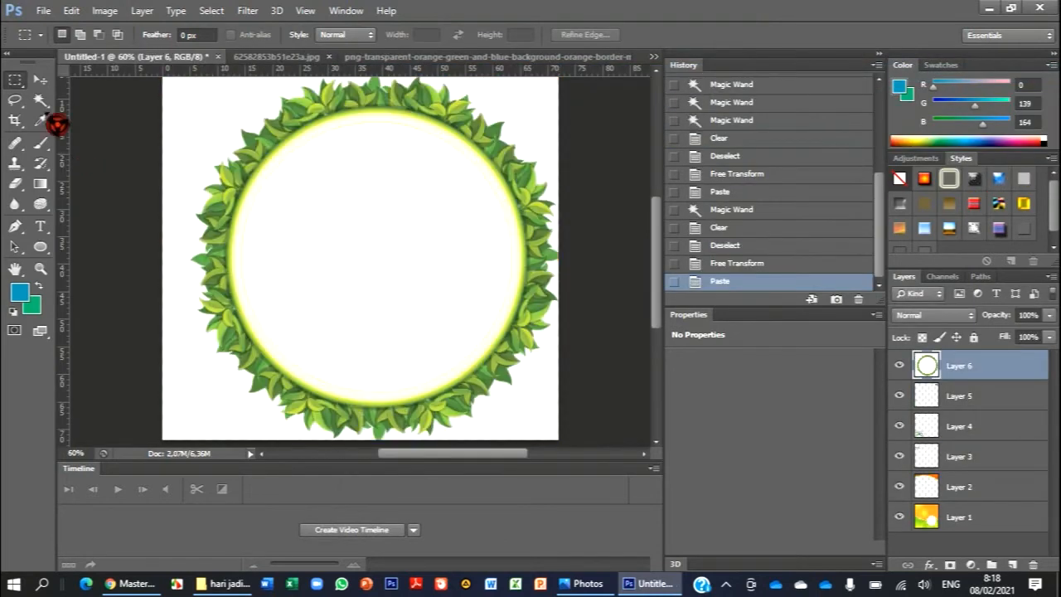
- Scale the pasted leaf frame to about 48% width and 43% height in the canvas's lower-right area and apply the transformation
left_click(40, 80)
scroll(166, 141, "up", 3)
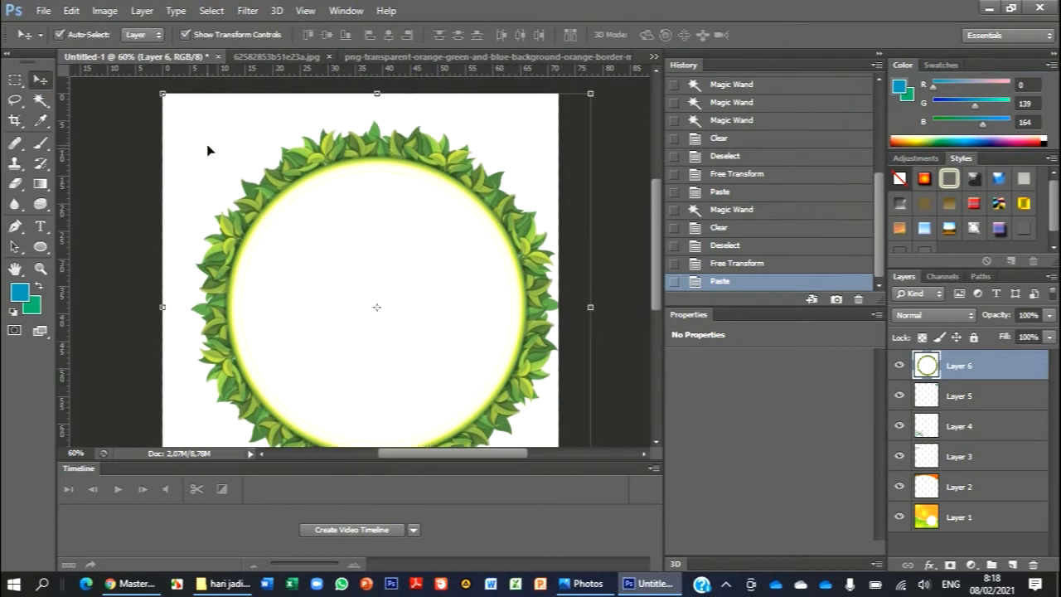
left_click_drag(163, 106, 361, 265)
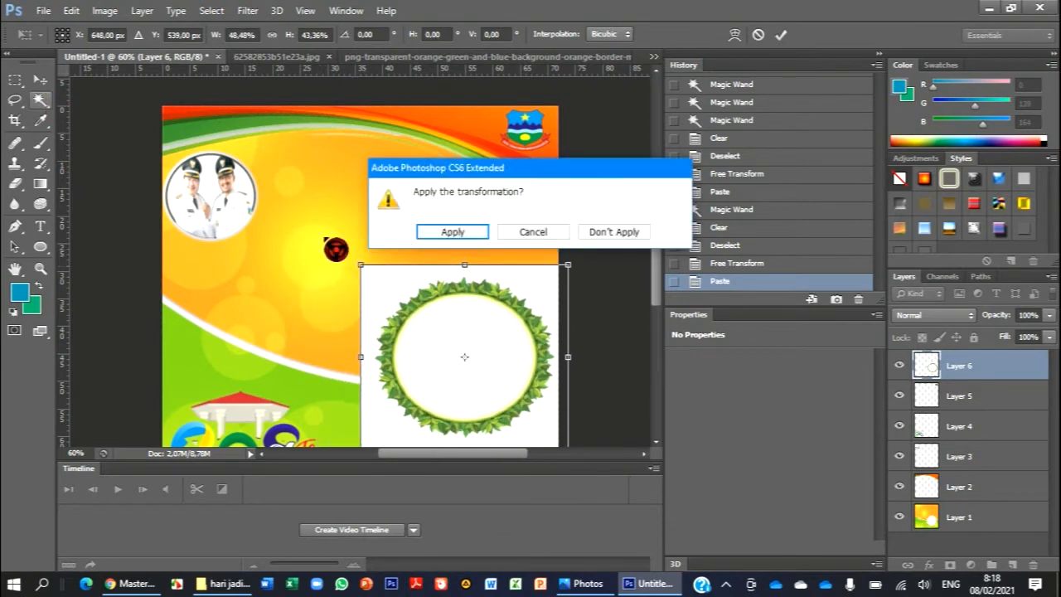
left_click(456, 233)
- Clear the white background around the outside of the leaf frame with the Magic Wand and deselect
left_click(414, 292)
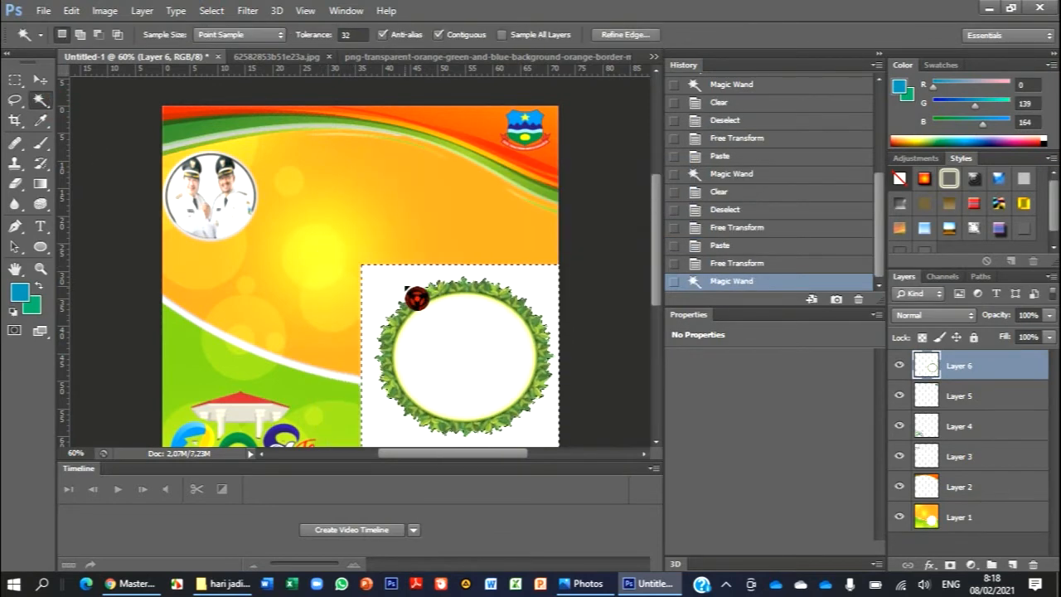
key("Delete")
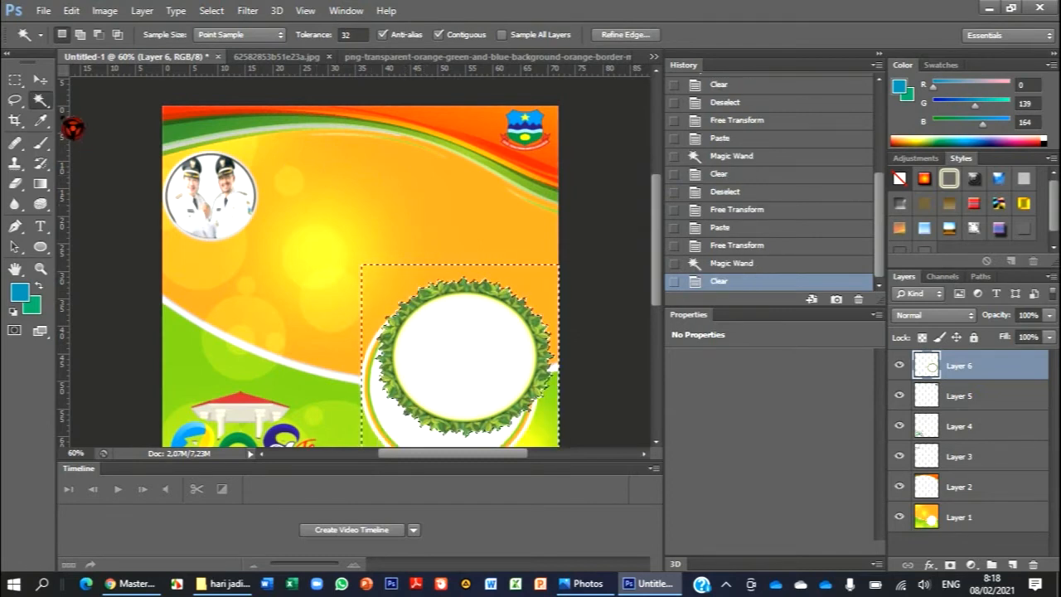
key("ctrl+d")
left_click(40, 80)
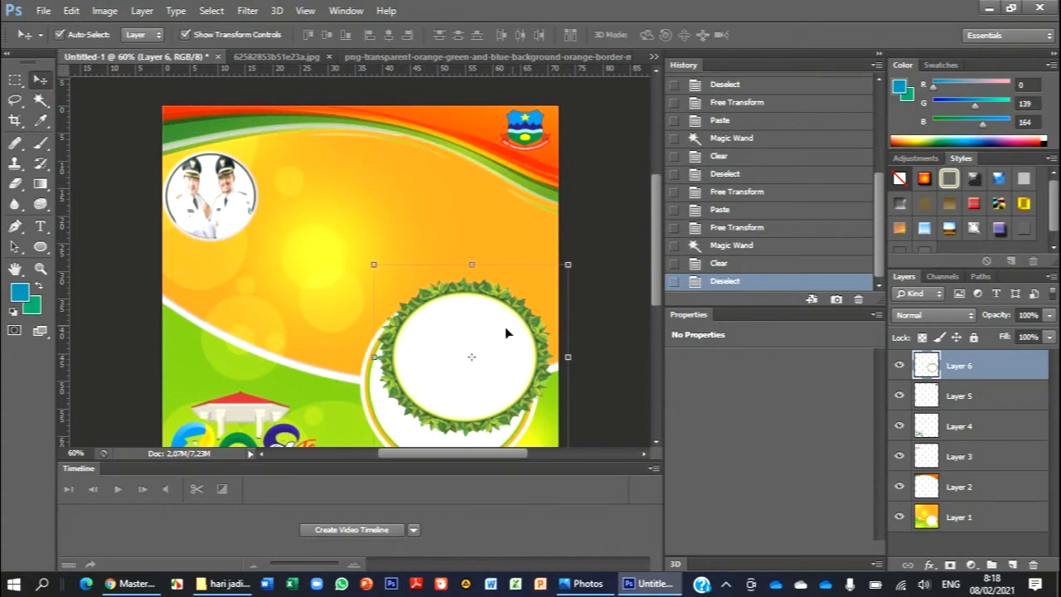
- Clear the white fill inside the leaf frame with the Magic Wand and deselect
scroll(481, 325, "down", 2)
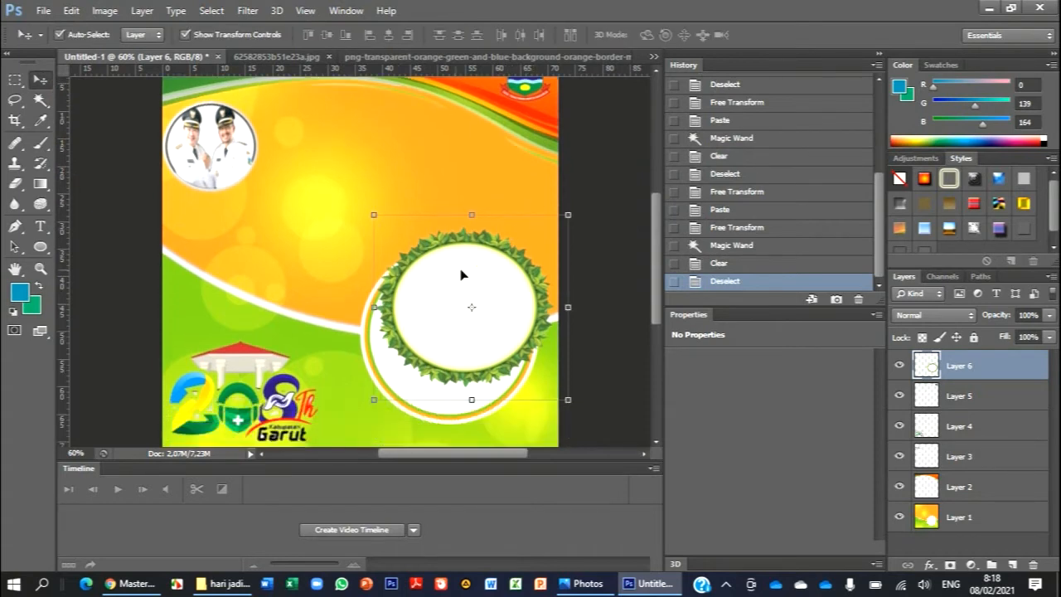
left_click(40, 99)
left_click(480, 305)
key("Delete")
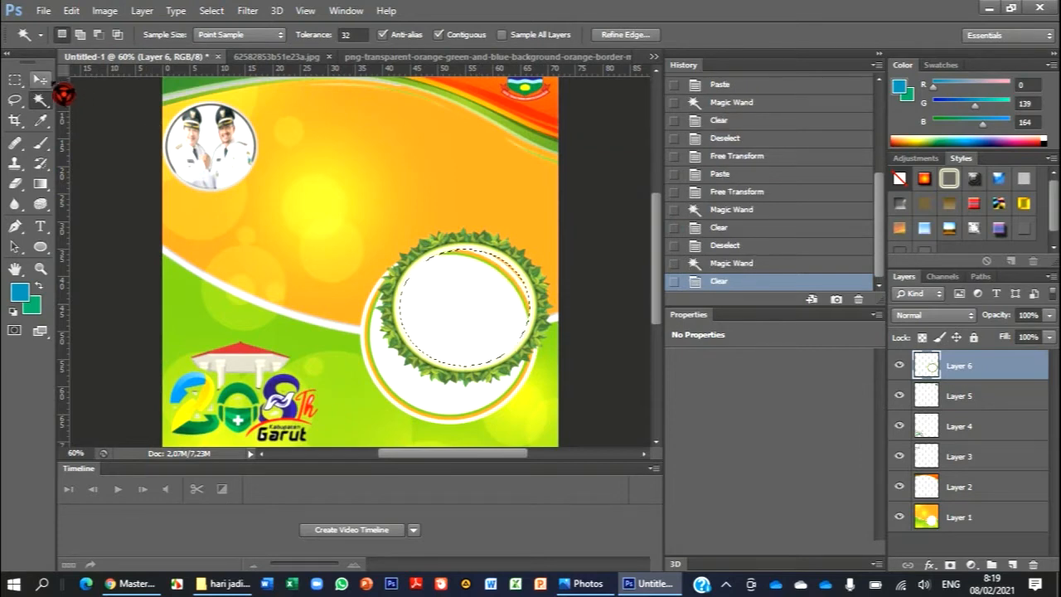
key("ctrl+d")
left_click(39, 78)
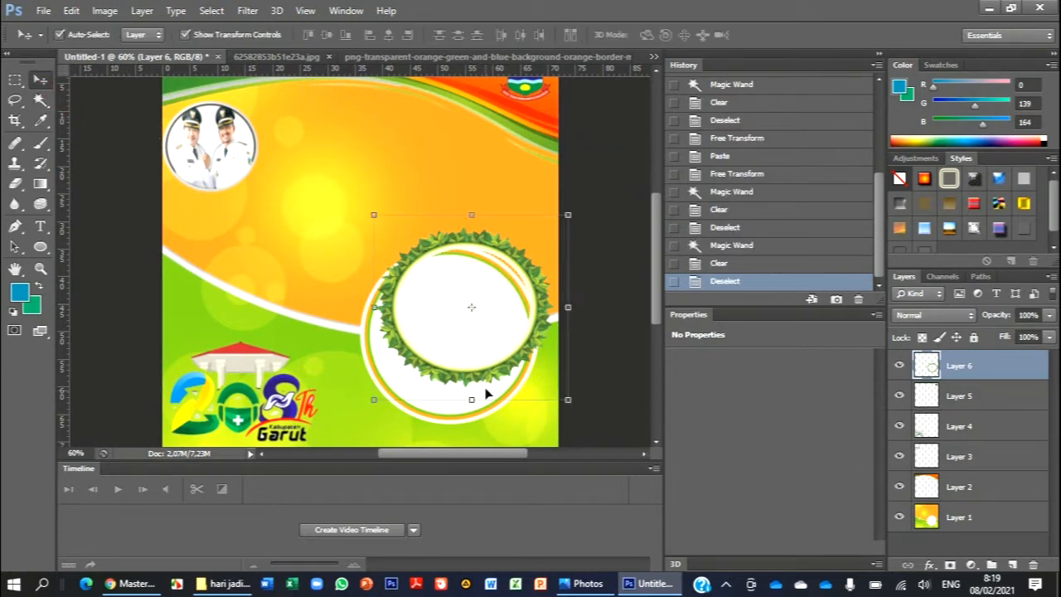
- Move the leaf frame onto the background's white circle so that it surrounds the circle's edge
mouse_move(451, 299)
left_mouse_down()
mouse_move(435, 317)
mouse_move(461, 313)
left_mouse_up()
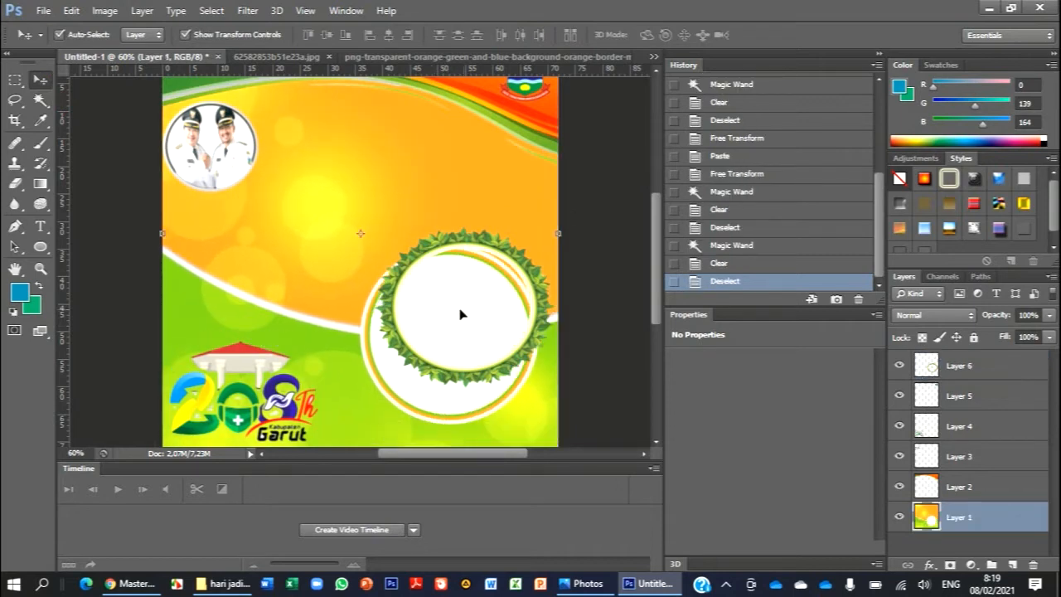
left_click(513, 263)
left_click_drag(513, 262, 505, 281)
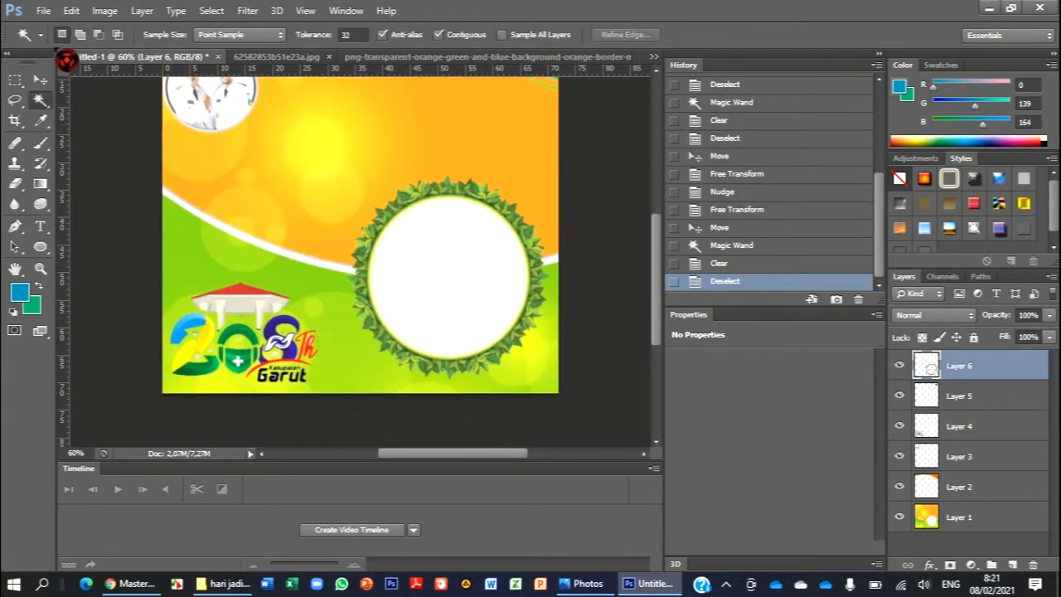
- Start opening another image and browse from the hari jadi garut folder to the Videos library
left_click(43, 10)
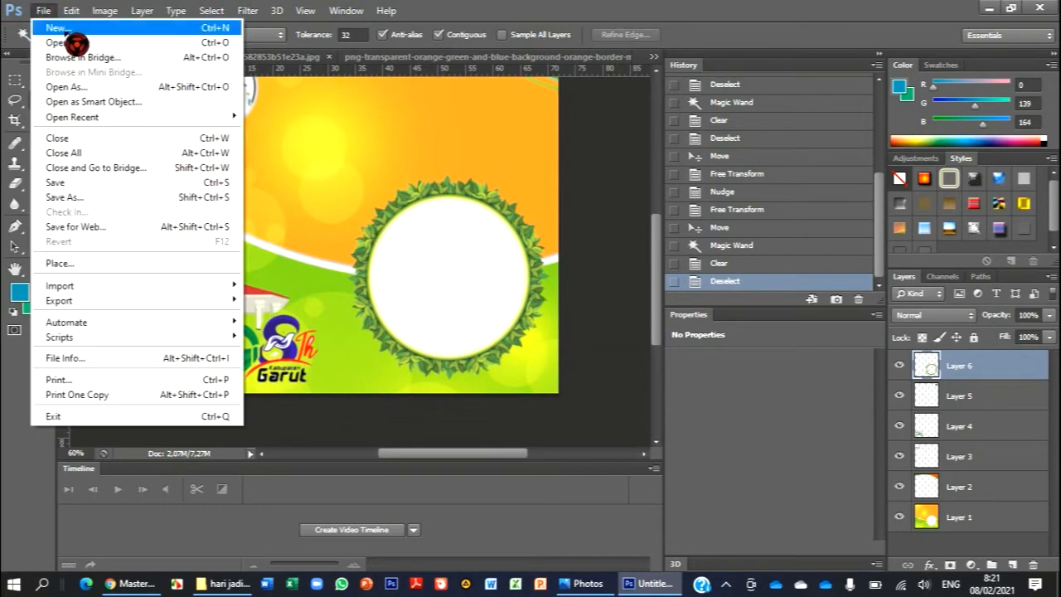
left_click(89, 44)
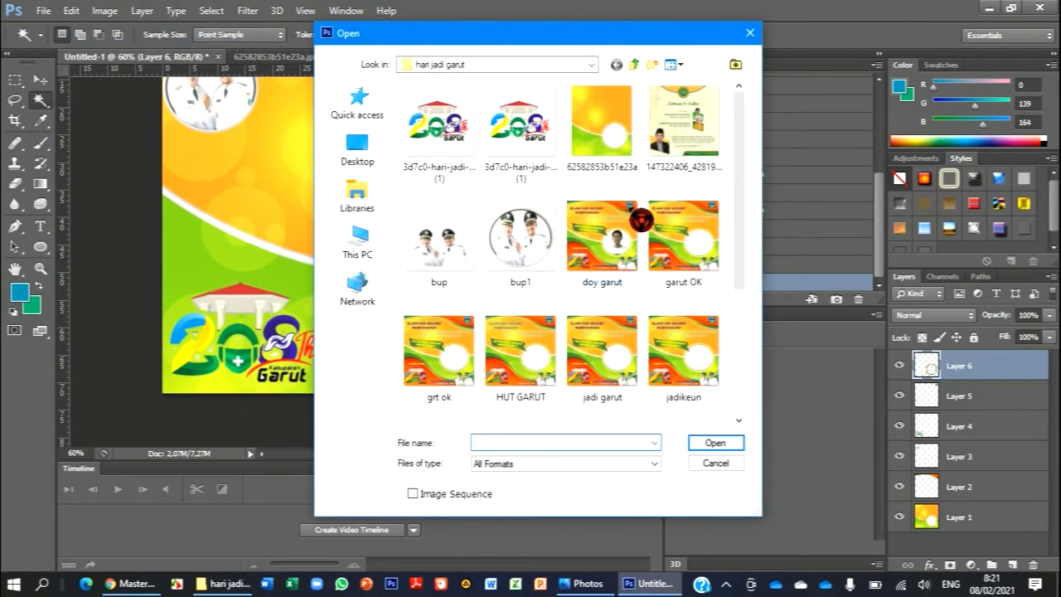
scroll(641, 220, "up", 3)
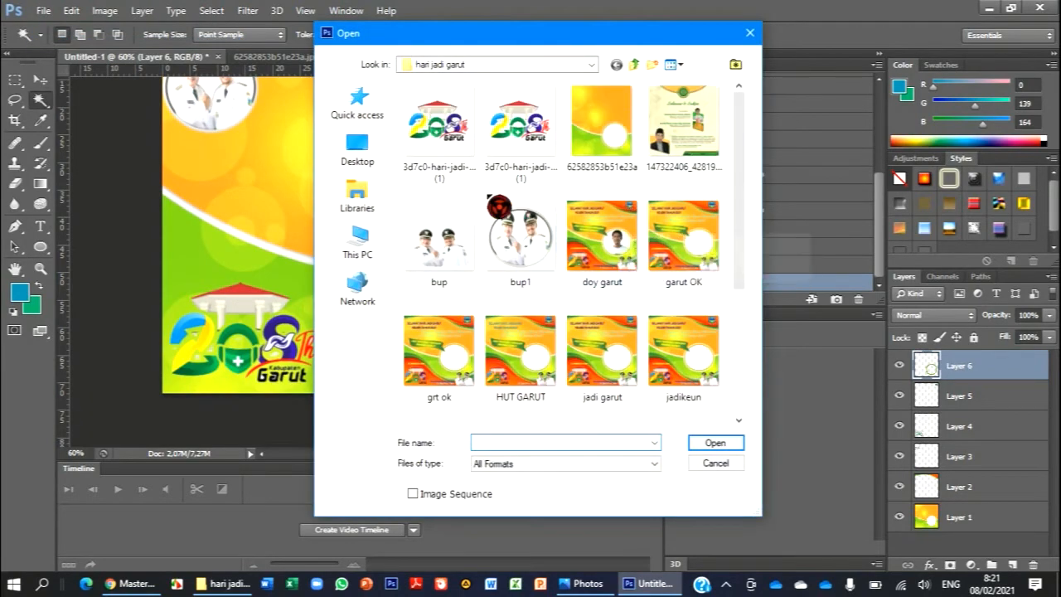
left_click(386, 205)
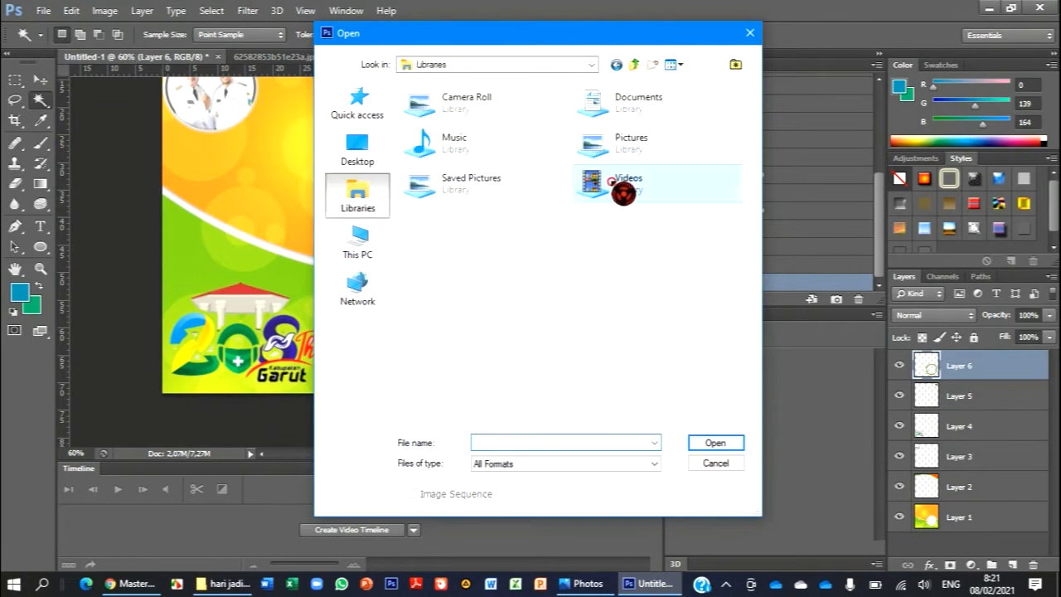
double_click(623, 190)
left_click_drag(737, 108, 777, 329)
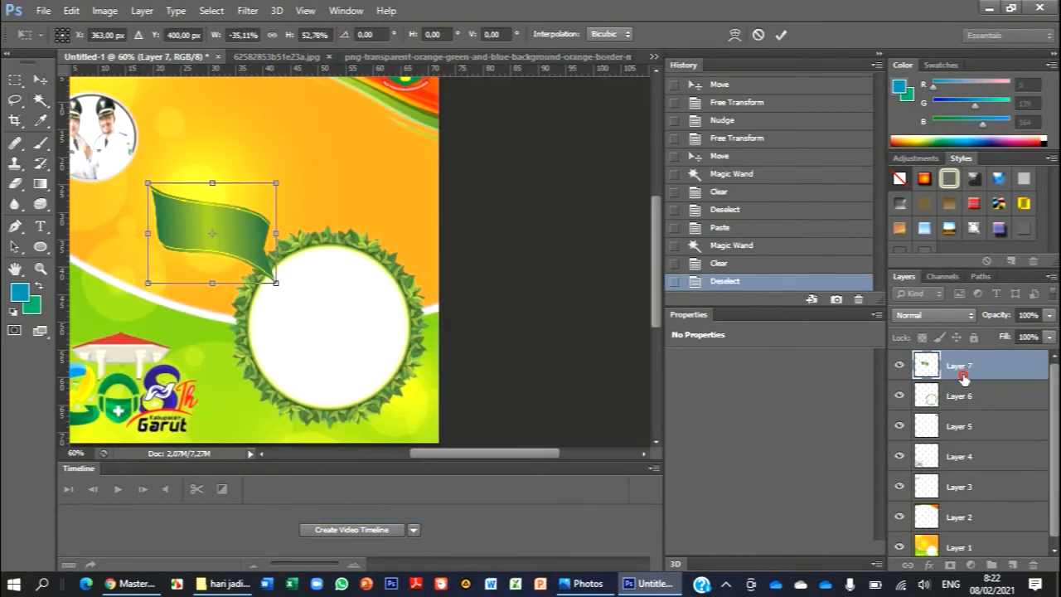
- Apply the green ribbon's mirrored scaling of about -35% width and 53% height, and place its layer below the leaf frame layer
left_click(40, 79)
left_click(453, 232)
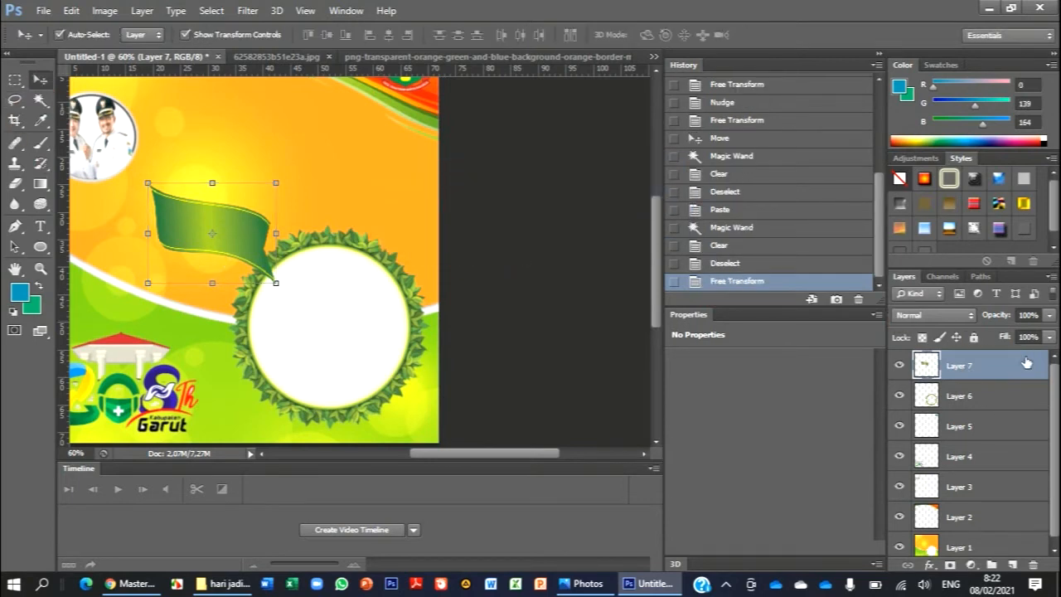
left_click_drag(992, 373, 989, 411)
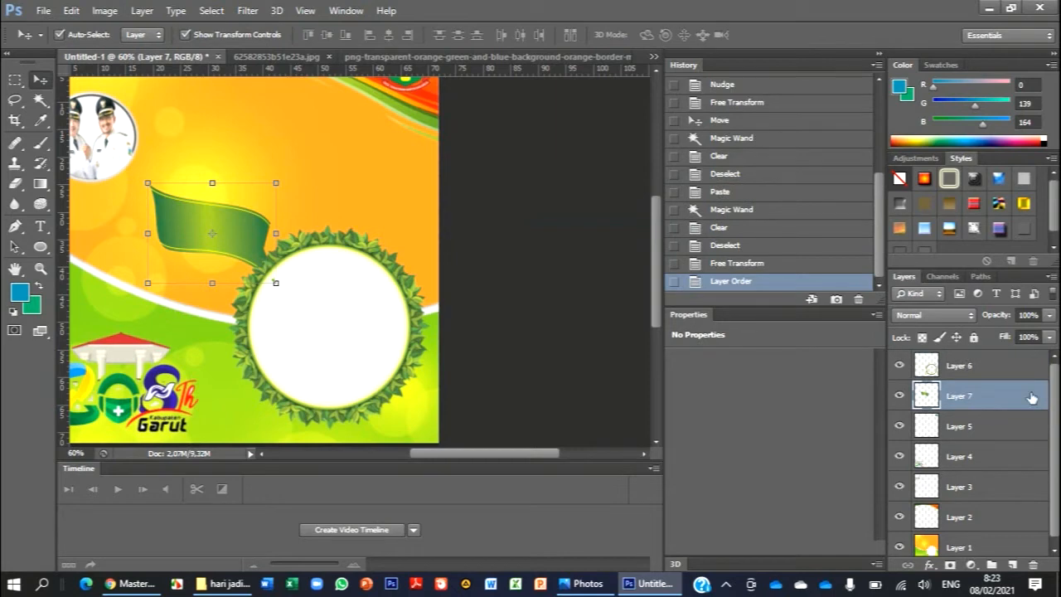
- Enlarge the green ribbon to about 110% width and 115% height and apply the transformation
left_click_drag(276, 282, 290, 300)
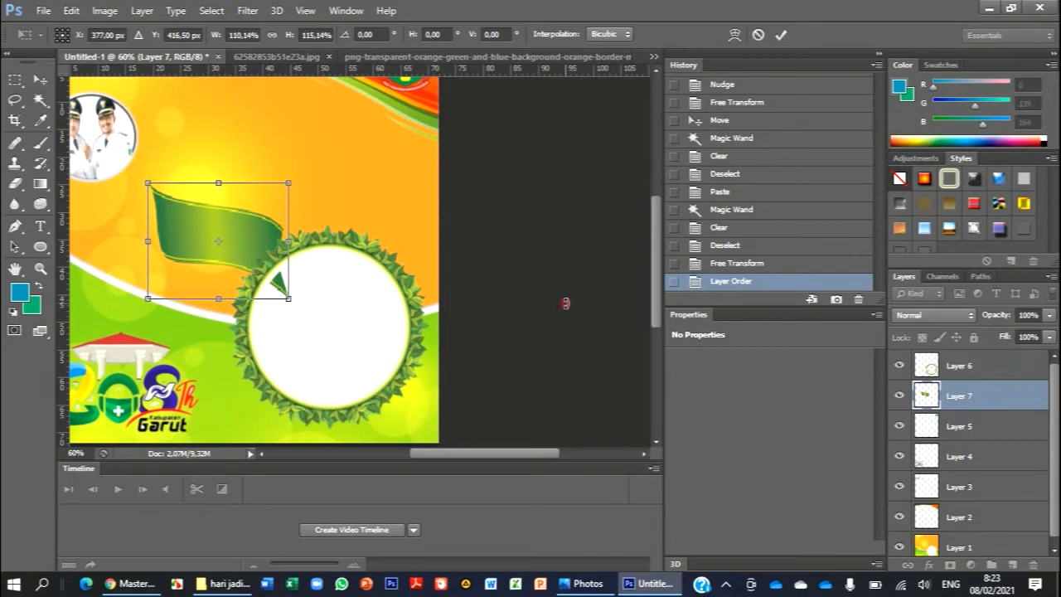
left_click(75, 454)
left_click(780, 35)
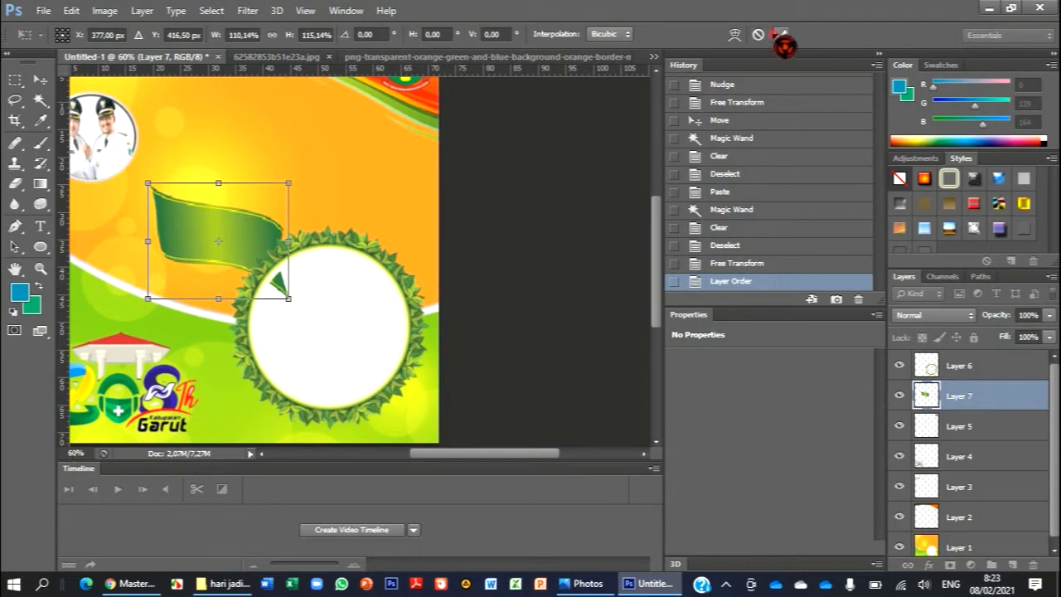
- Reshape the ribbon to about 117% width and 87% height, fit it between the officials' portrait and the leaf frame, and apply
left_click(83, 454)
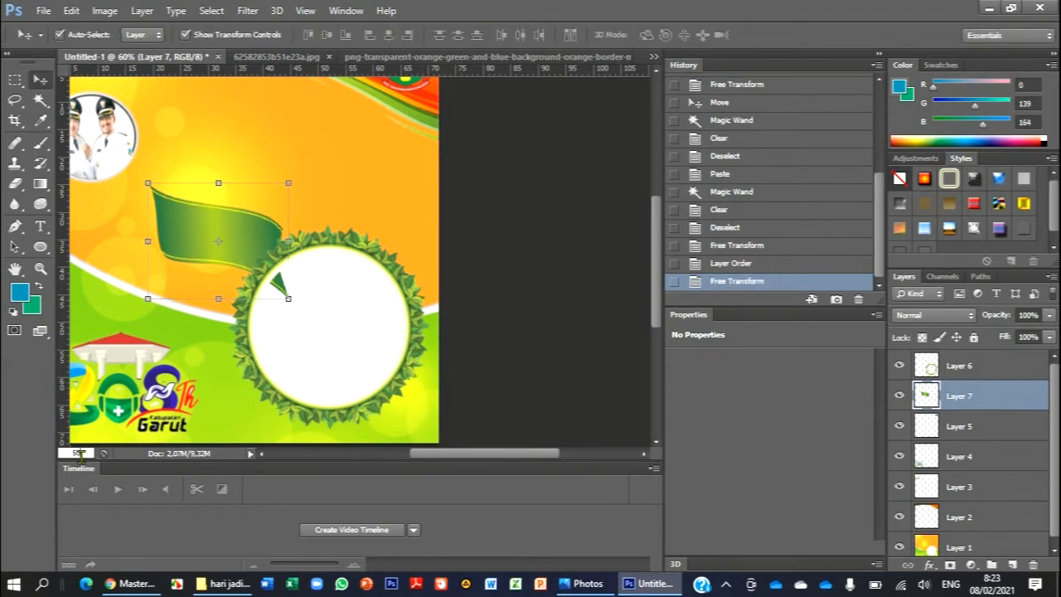
type("50")
key("Return")
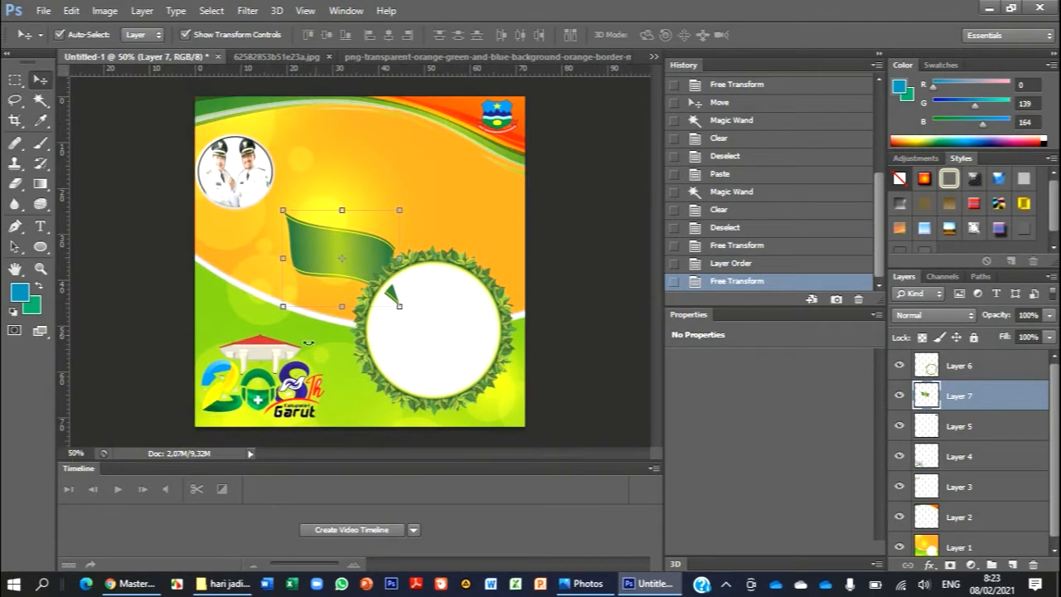
left_click_drag(281, 209, 252, 203)
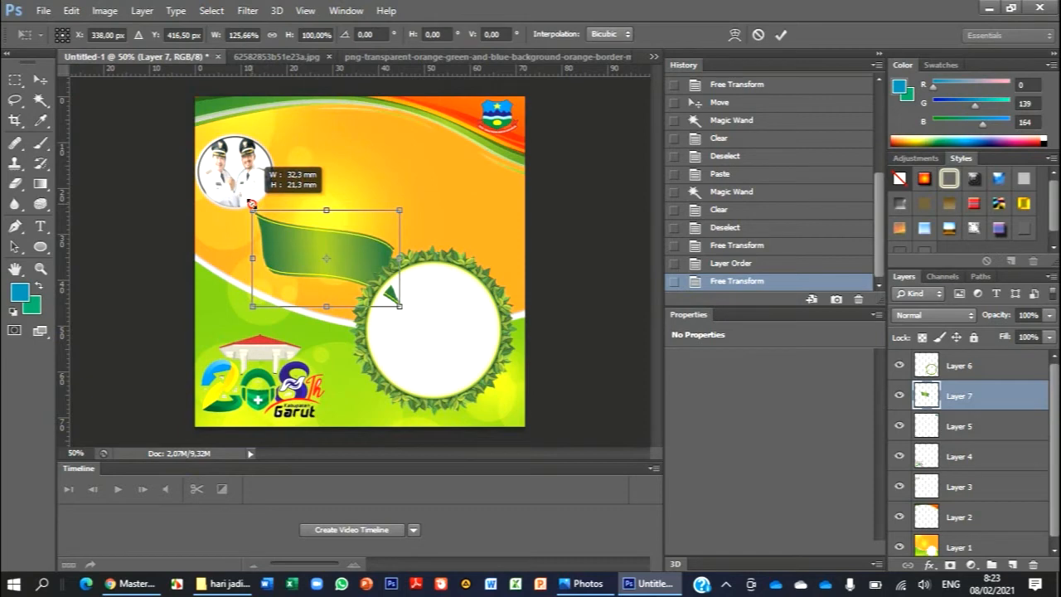
left_click_drag(252, 203, 263, 210)
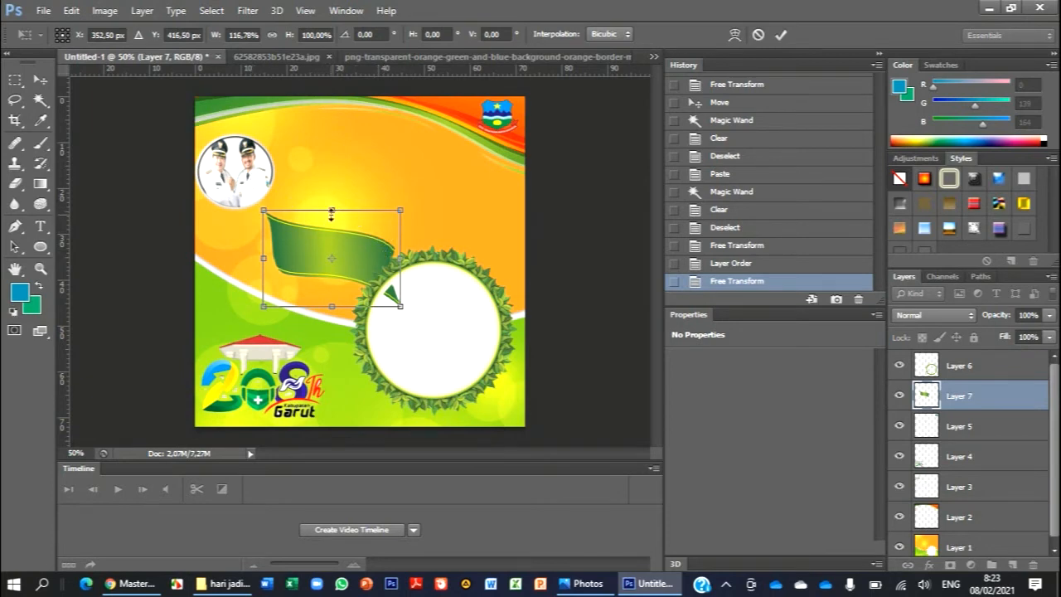
left_click_drag(332, 212, 331, 225)
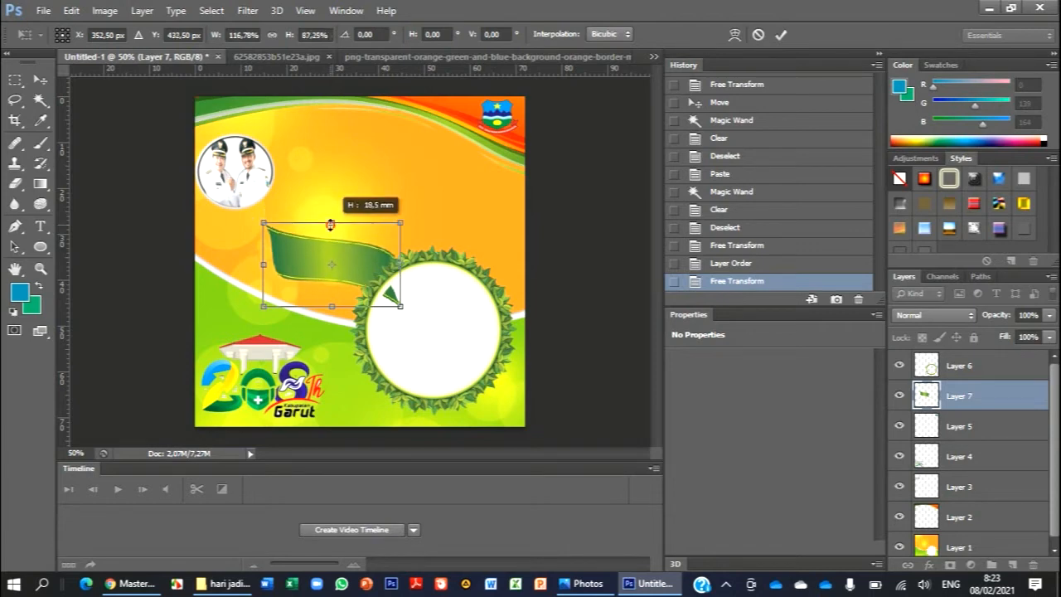
left_click_drag(309, 258, 301, 230)
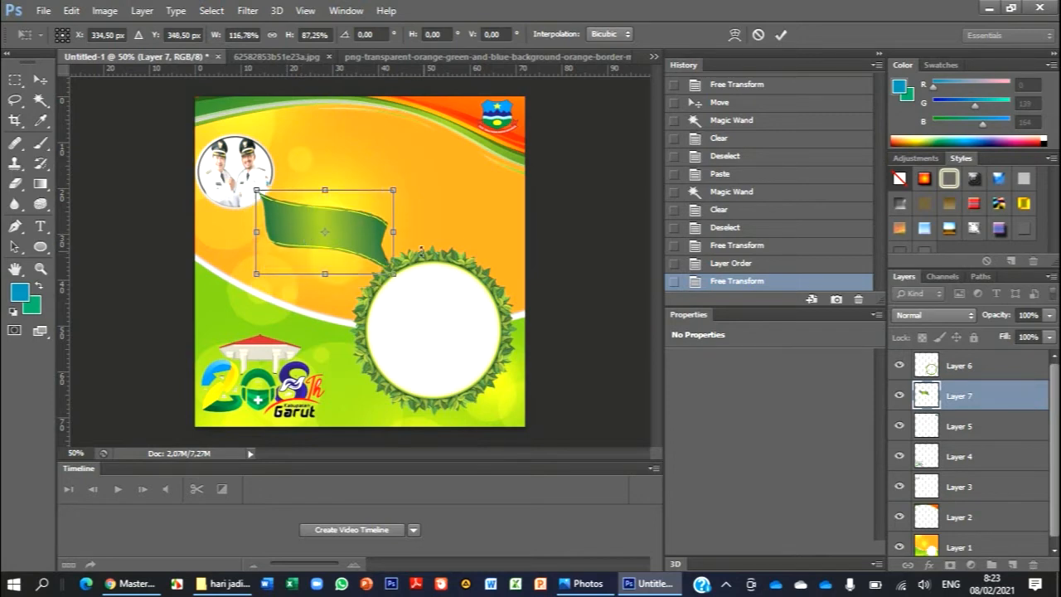
left_click(780, 35)
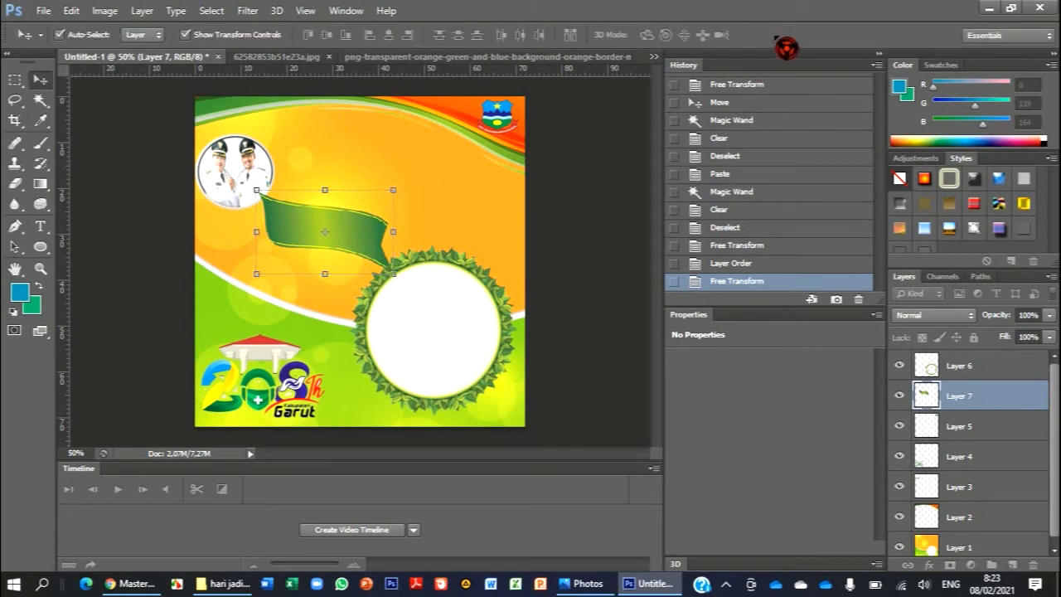
- Move the ribbon layer above the leaf frame layer in the stacking order
left_click(588, 202)
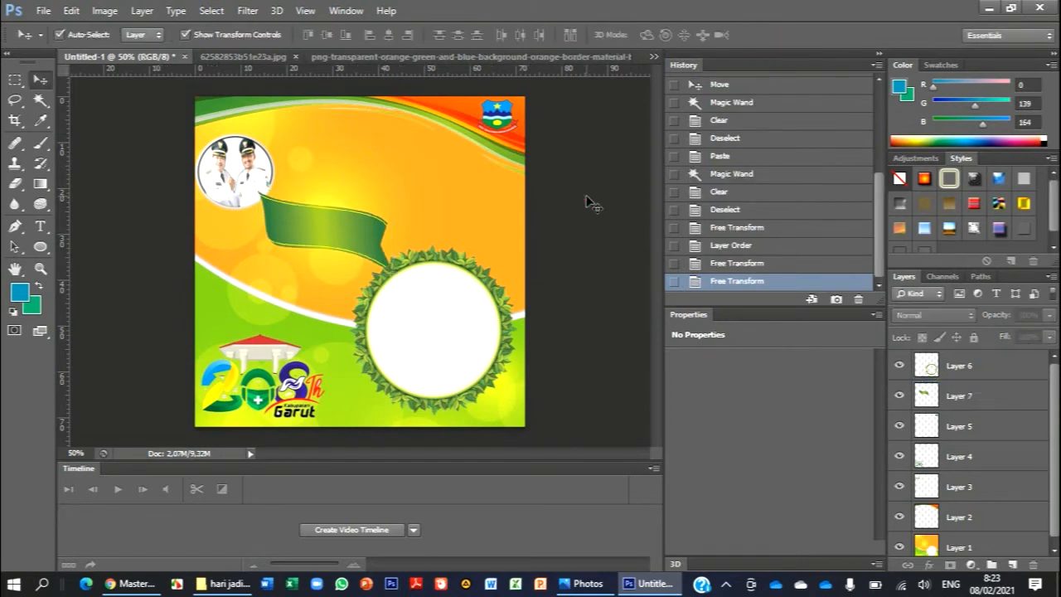
left_click(962, 404)
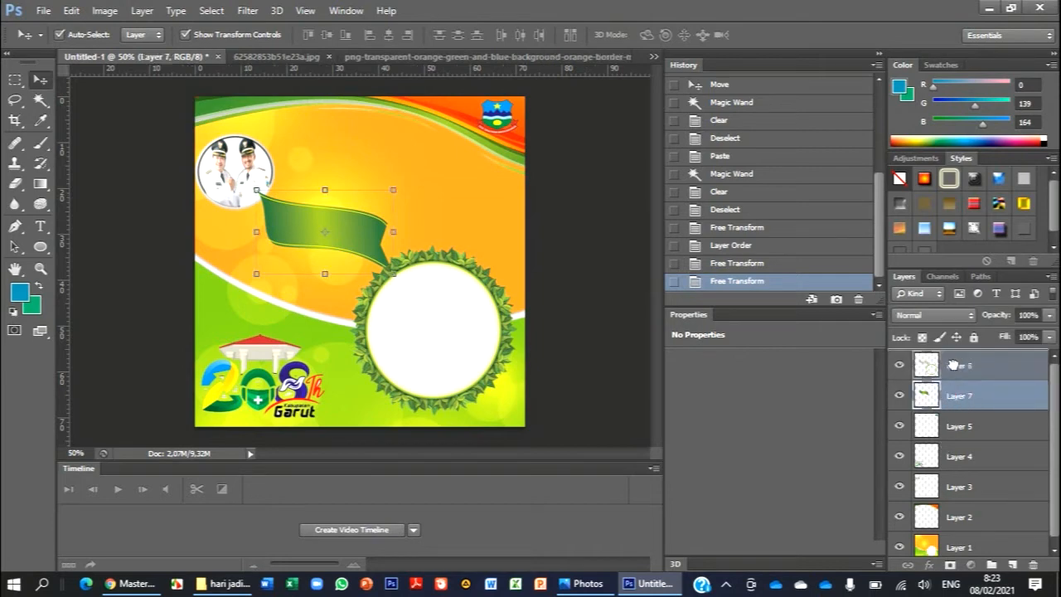
left_click_drag(953, 365, 955, 369)
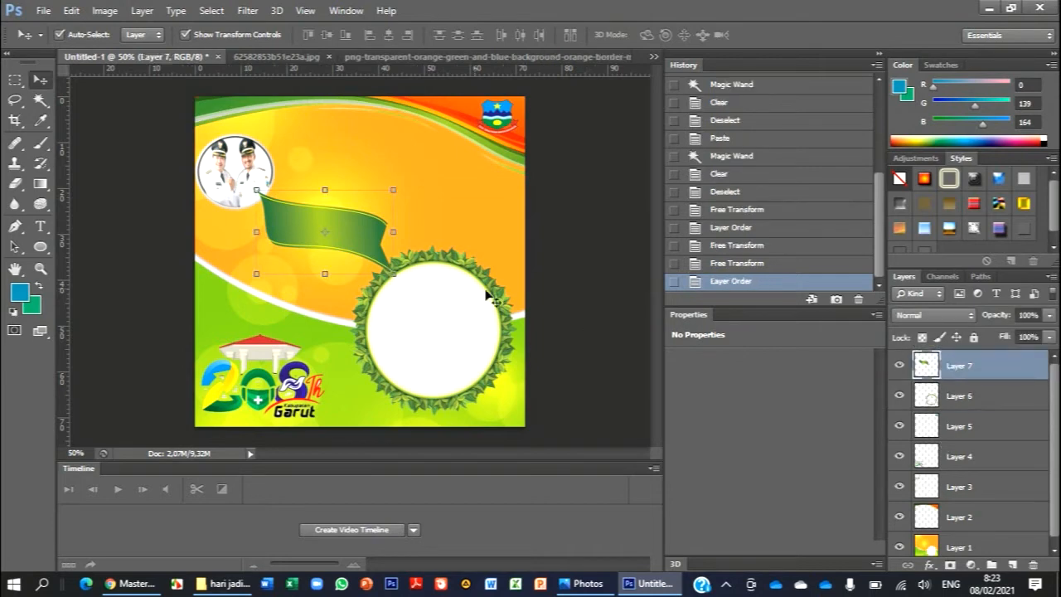
left_click(427, 238)
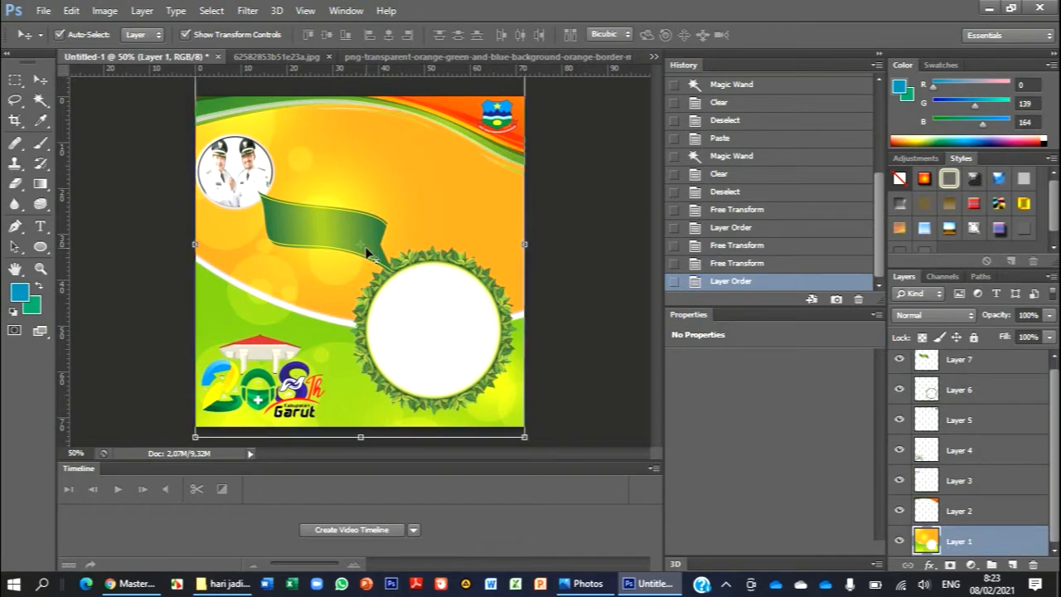
key("ctrl+t")
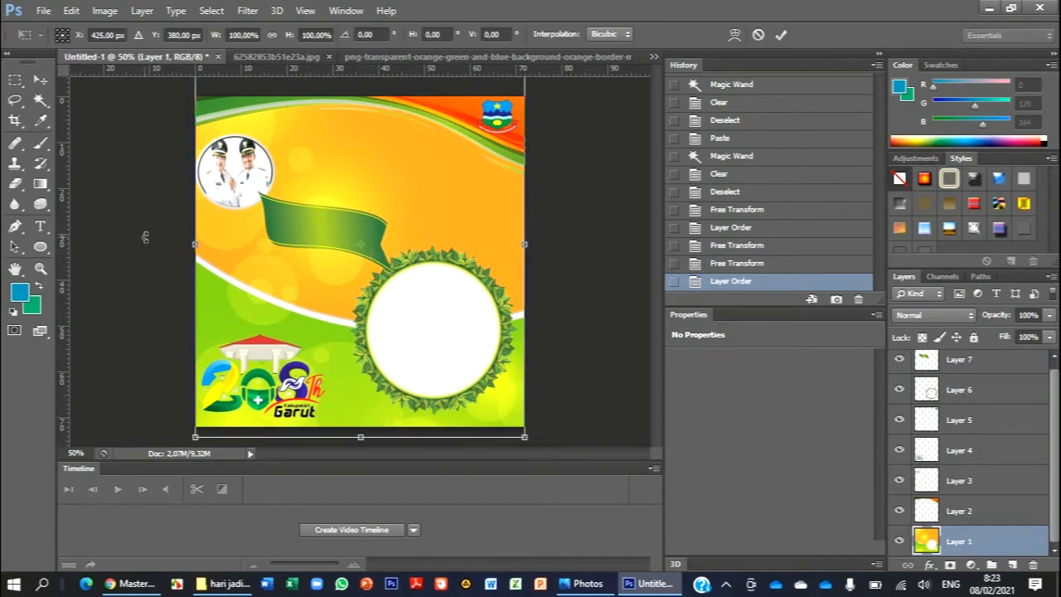
left_click(780, 35)
- Transform the green ribbon to about 106% width and 93% height, rotate it about 5.3°, shift it toward the officials' portrait, and apply
left_click(298, 228)
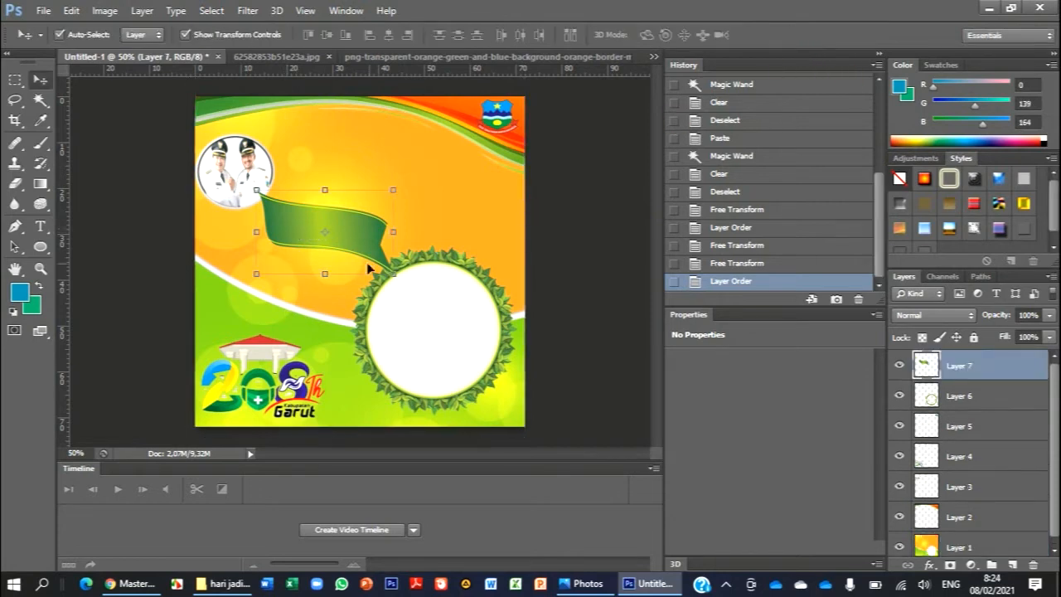
key("ctrl+t")
left_click_drag(394, 279, 403, 289)
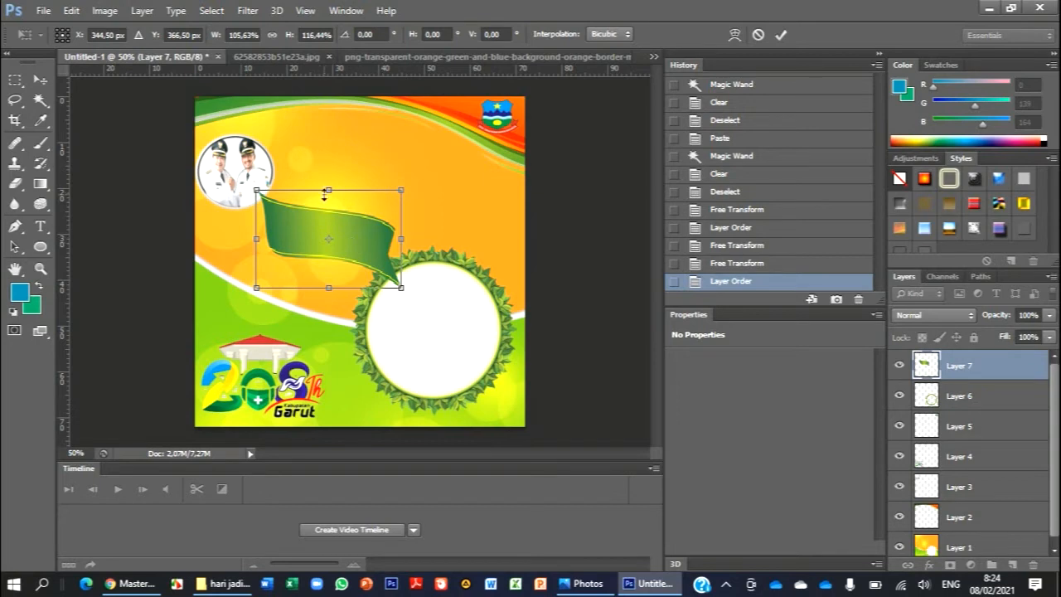
mouse_move(329, 193)
left_mouse_down()
mouse_move(330, 177)
mouse_move(330, 210)
left_mouse_up()
left_click_drag(238, 218, 235, 208)
left_click_drag(291, 257, 274, 247)
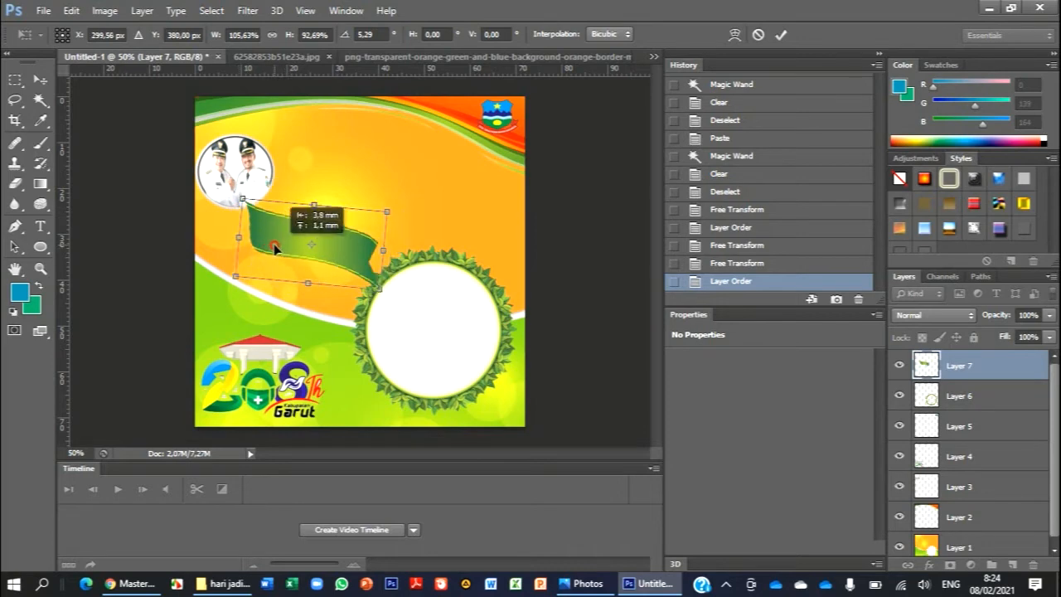
left_click(781, 36)
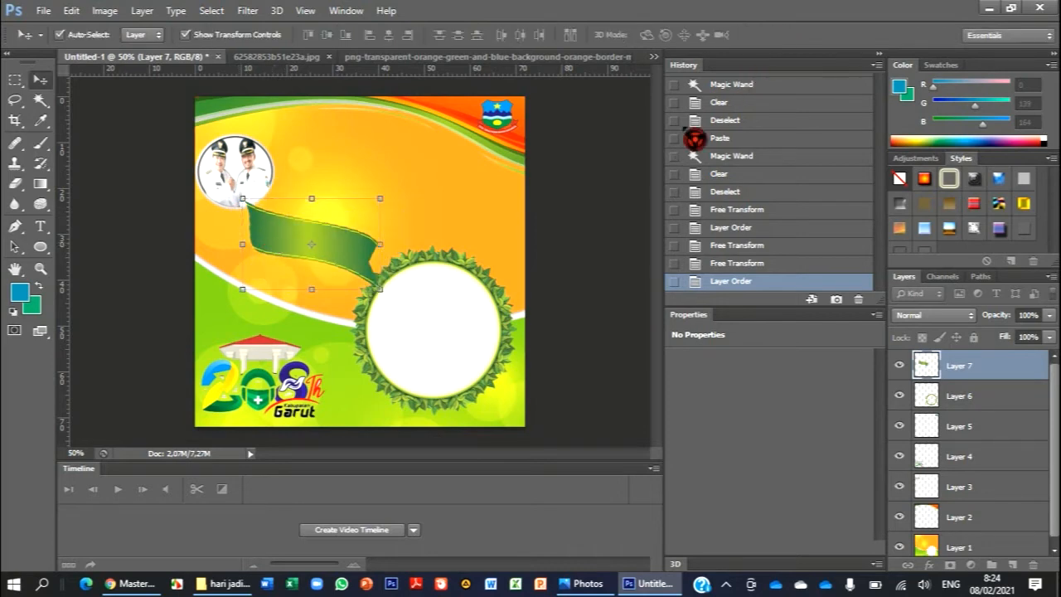
left_click(578, 223)
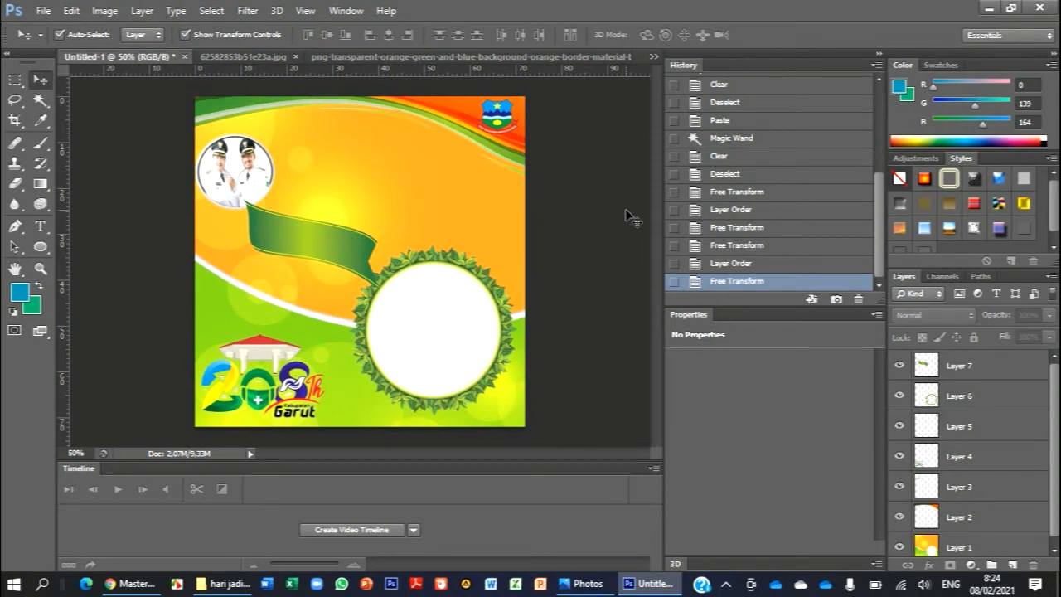
- Transform the ribbon to about 111% width and 102% height with about 4.9° rotation so its tail overlaps the leaf frame, and apply
left_click(332, 237)
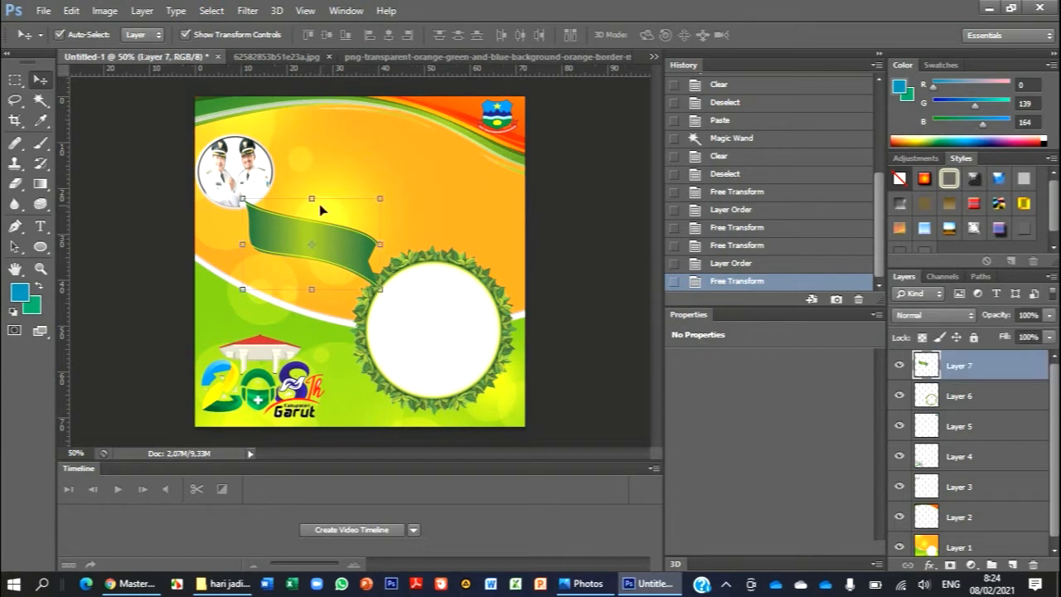
left_click_drag(311, 285, 311, 276)
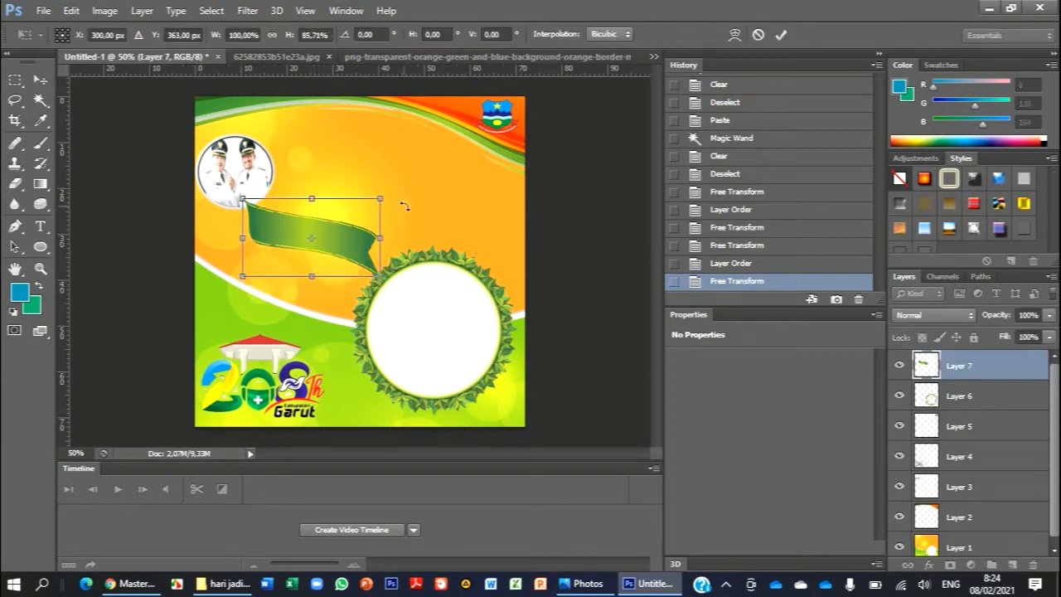
left_click_drag(403, 205, 409, 213)
left_click_drag(380, 286, 395, 302)
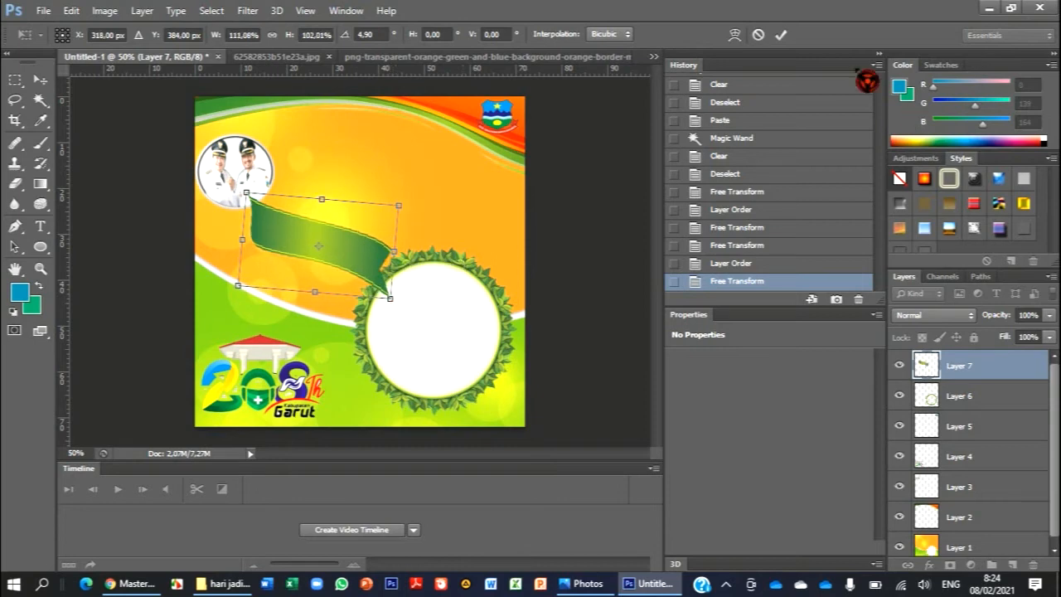
left_click(781, 36)
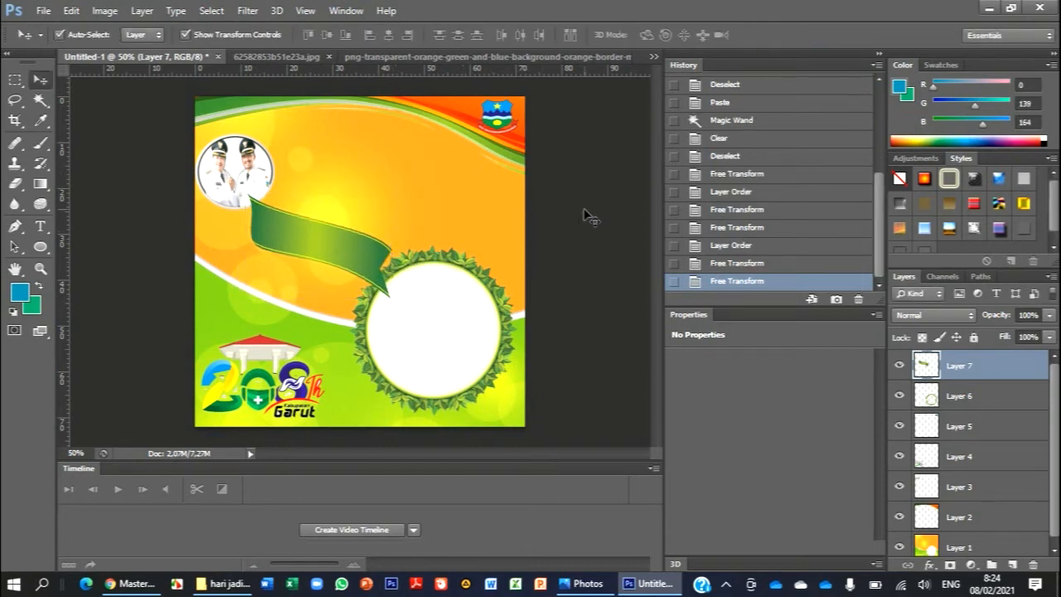
left_click(645, 219)
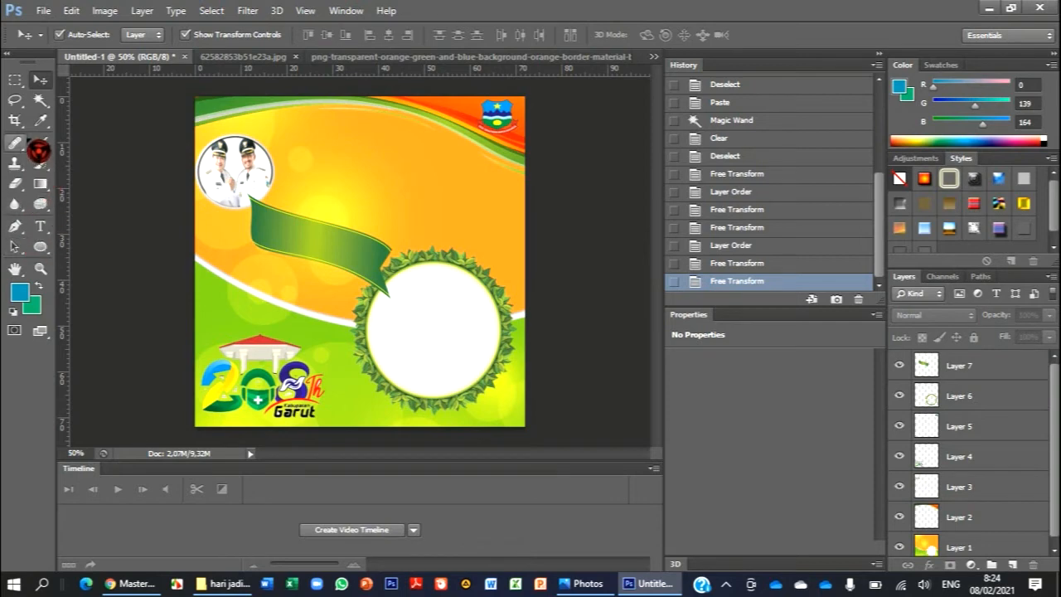
- Add the heading text SELAMAT HARI JADI GARUT KE-208 near the top of the design, taking the wording from the reference image garut OK.png
left_click(40, 225)
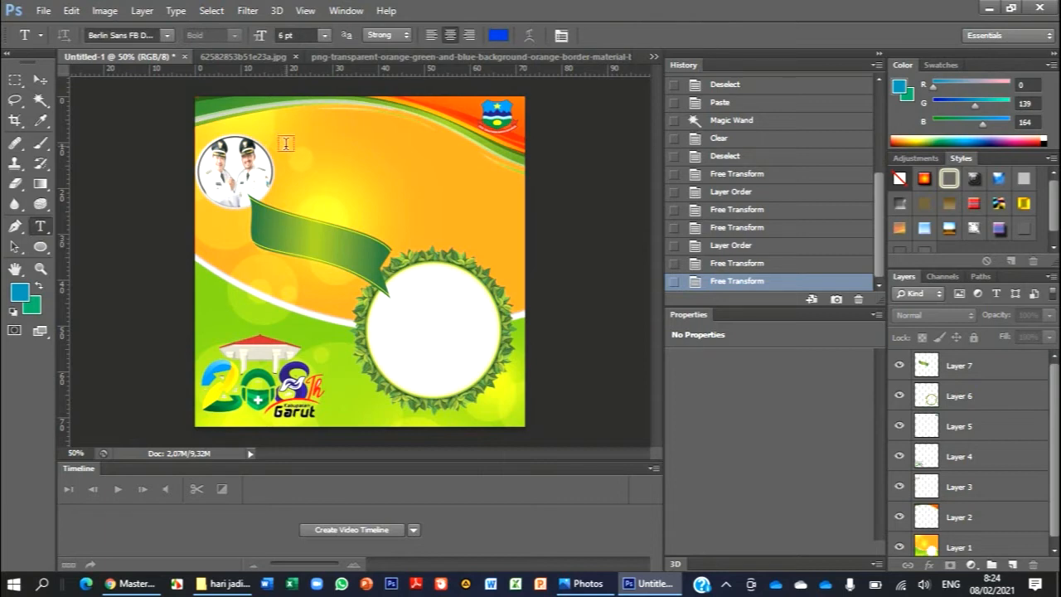
left_click(285, 144)
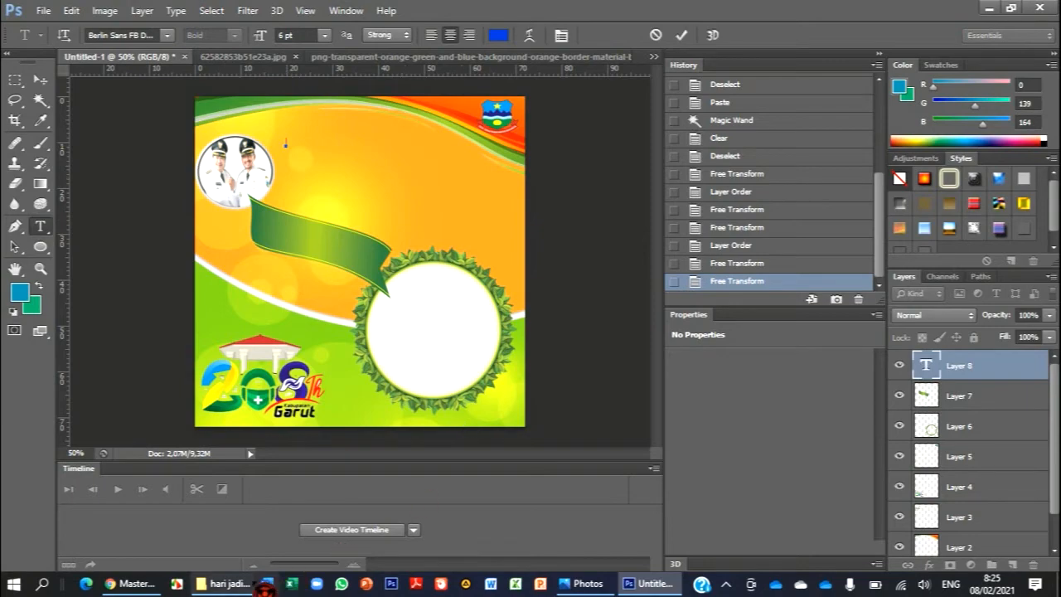
left_click(236, 583)
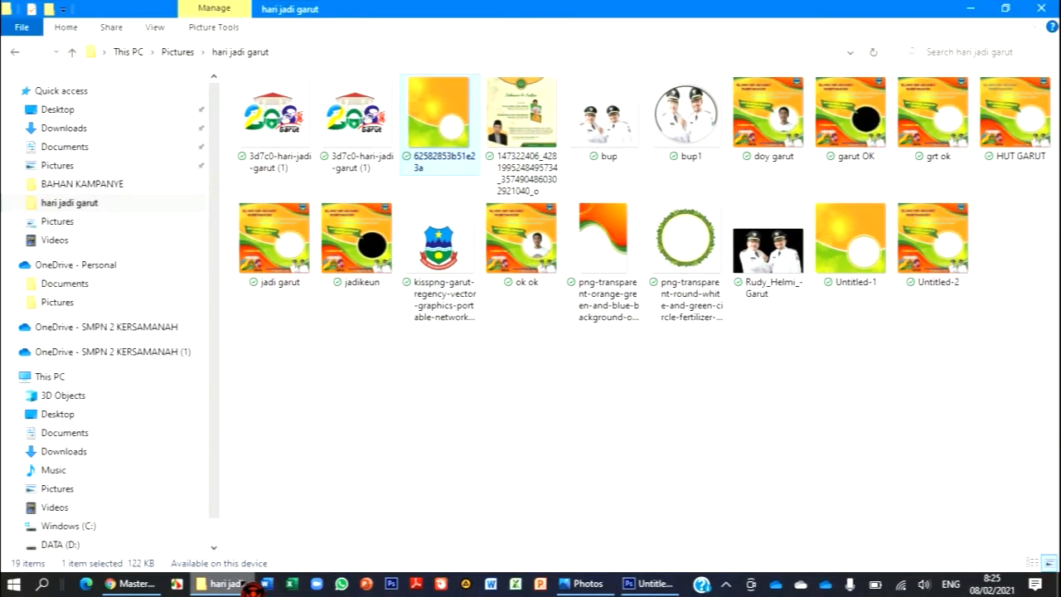
left_click(224, 584)
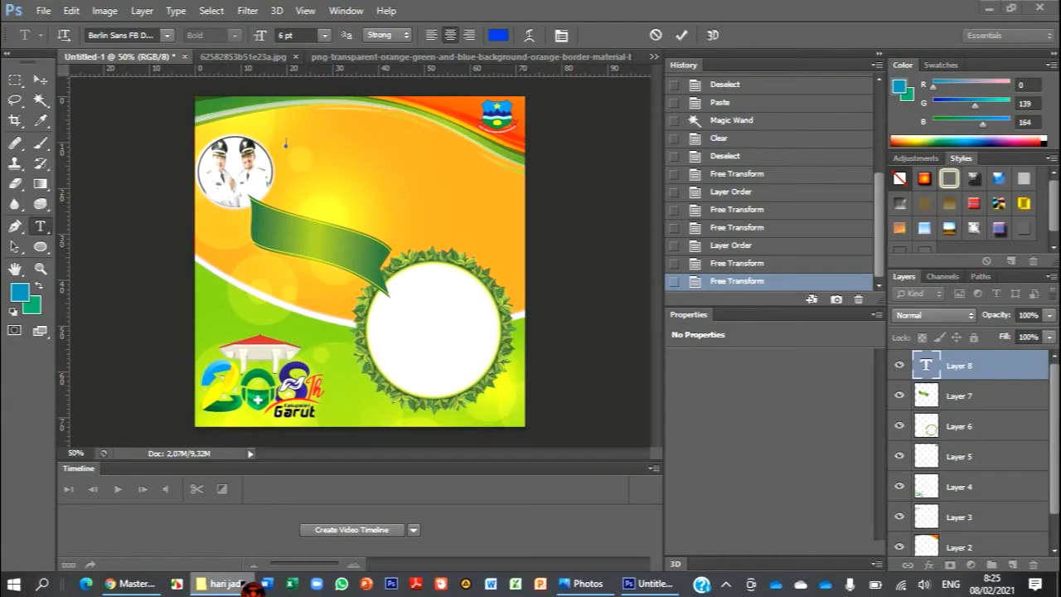
left_click(585, 584)
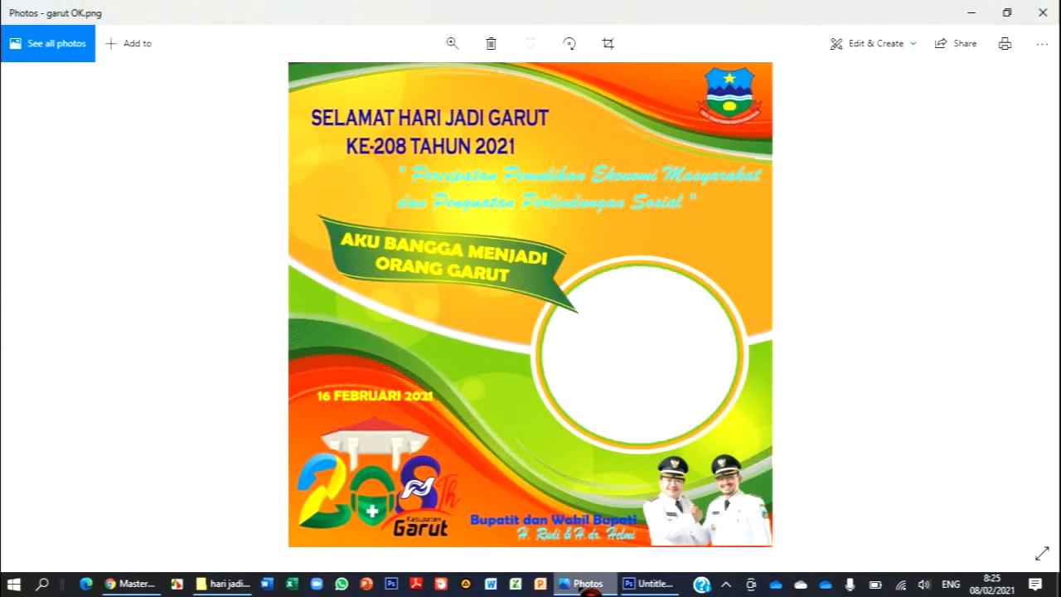
left_click(649, 584)
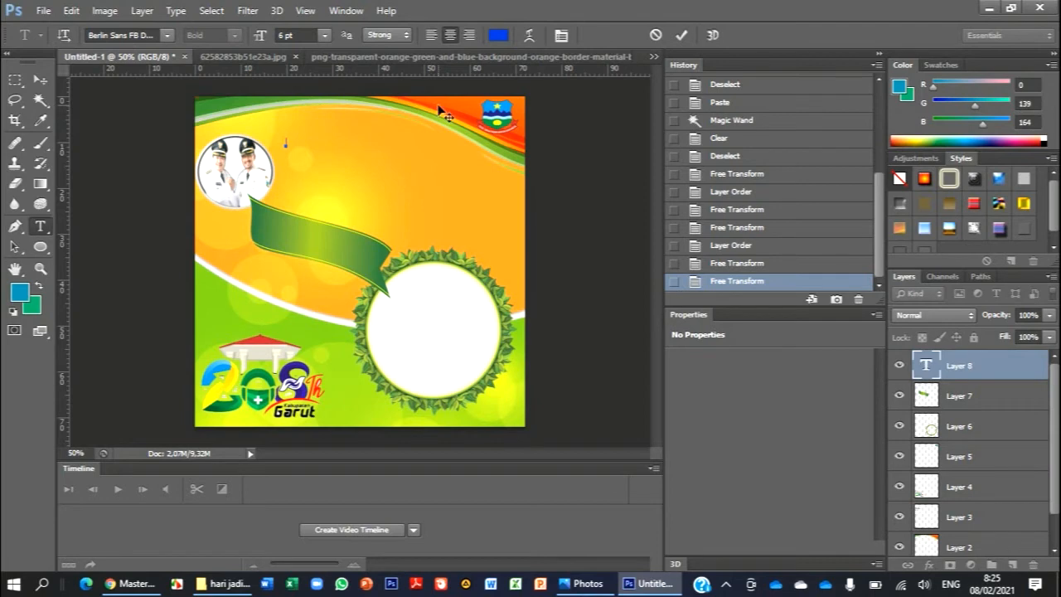
type("SELAMAT HARI JADI GARUT KE-208")
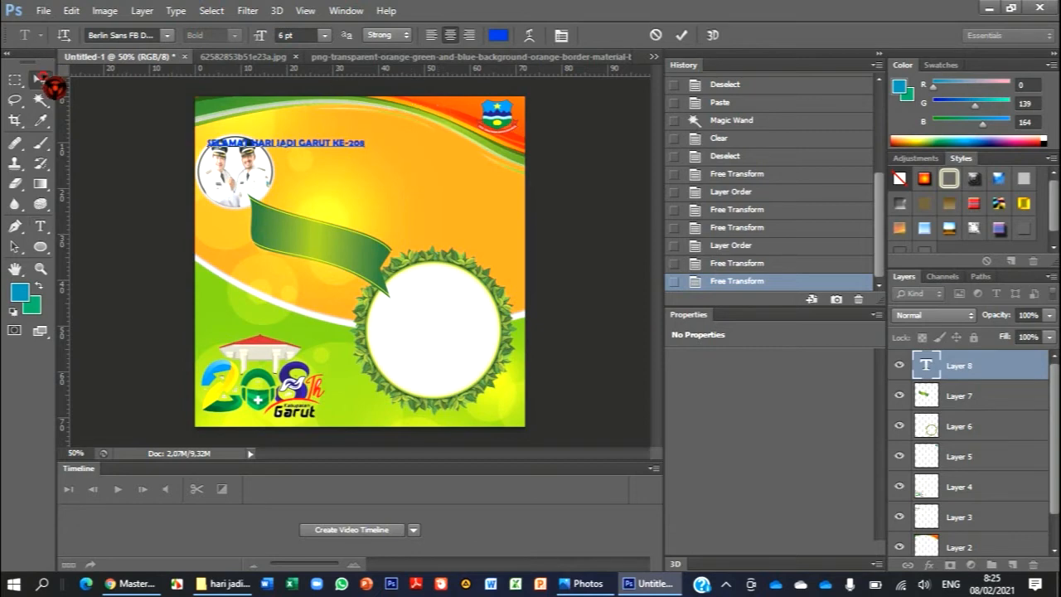
- Move the heading clear of the officials' portrait, placing it just to the portrait's right
left_click(40, 78)
left_click_drag(328, 146, 400, 153)
left_click_drag(402, 154, 402, 151)
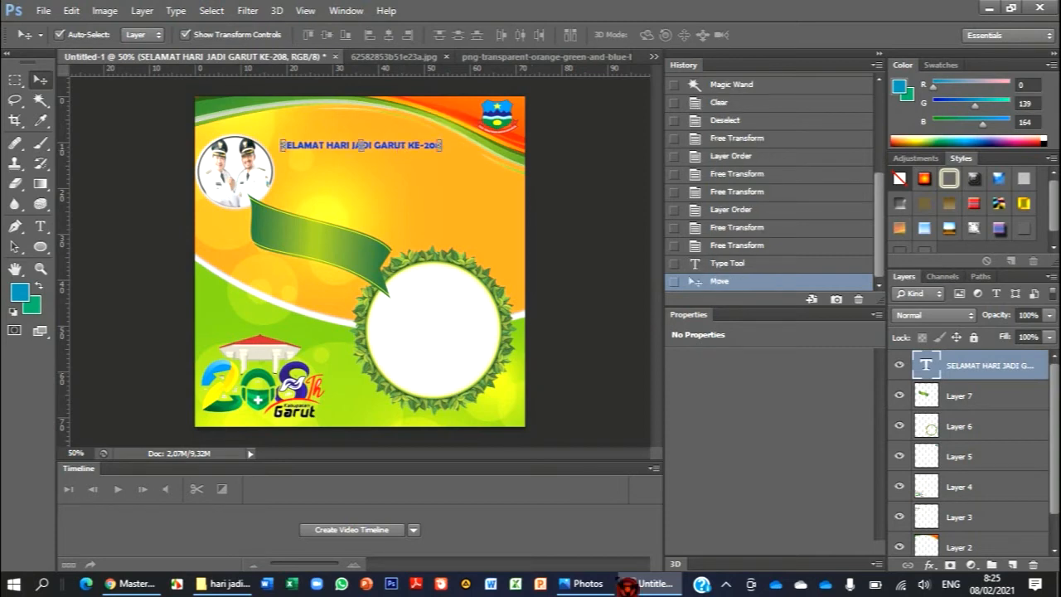
- Open the heading text for editing and compare its wording and layout with the reference image garut OK.png
left_click(590, 584)
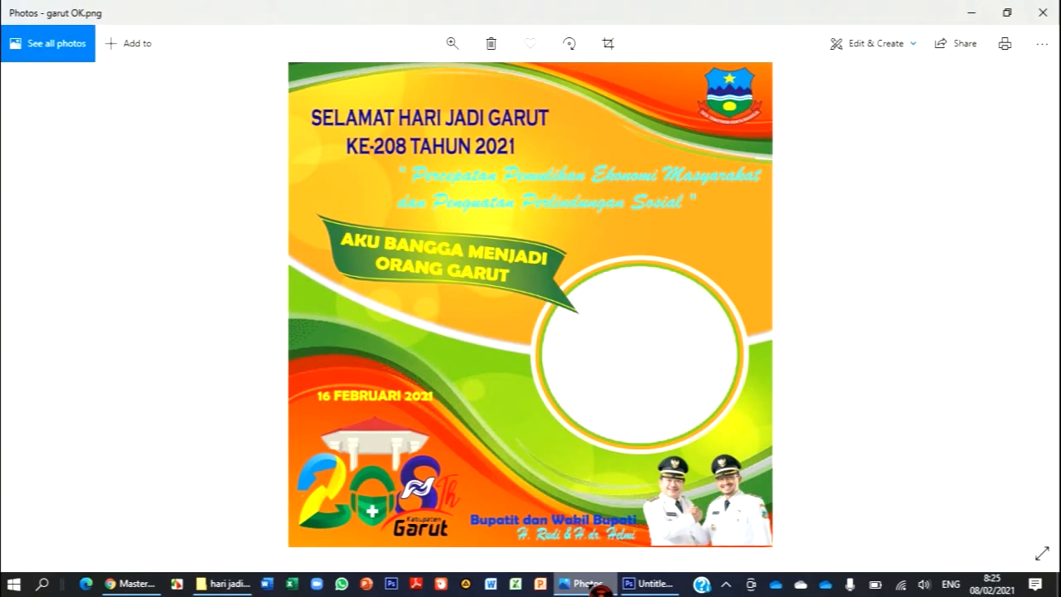
left_click(593, 584)
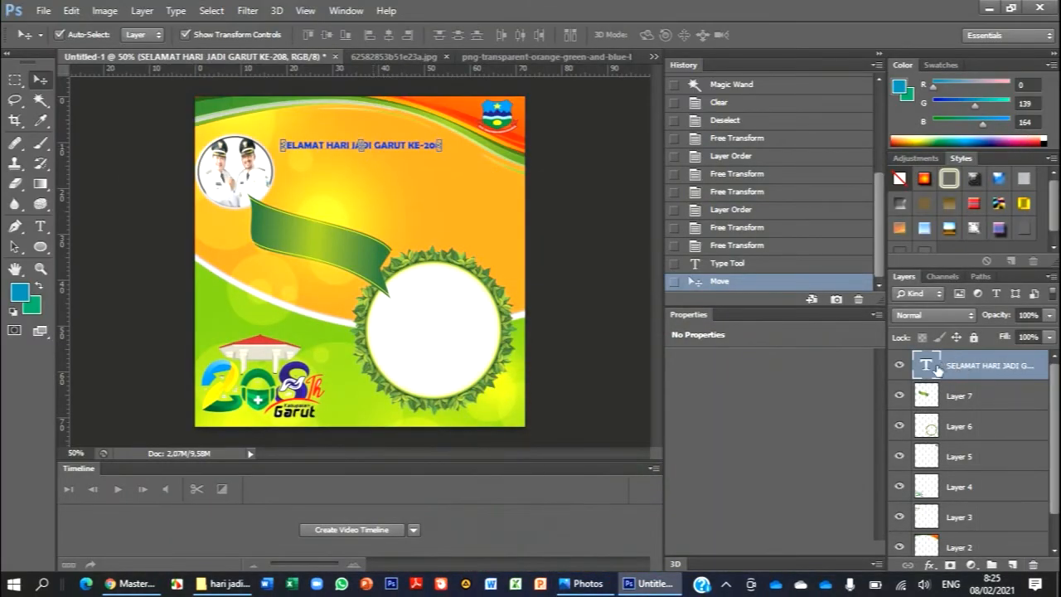
key("t")
triple_click(375, 146)
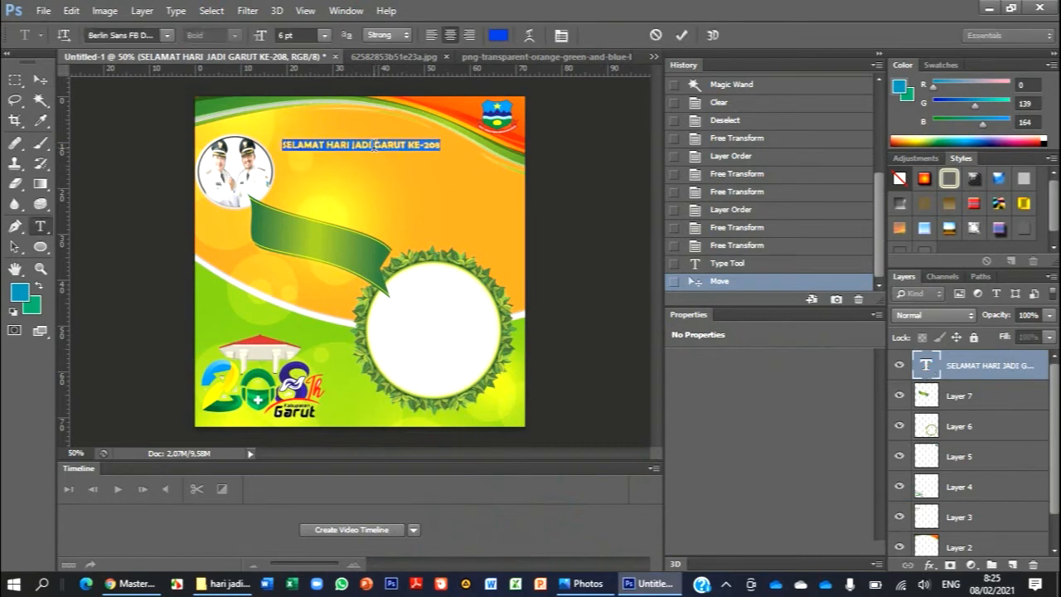
left_click(375, 146)
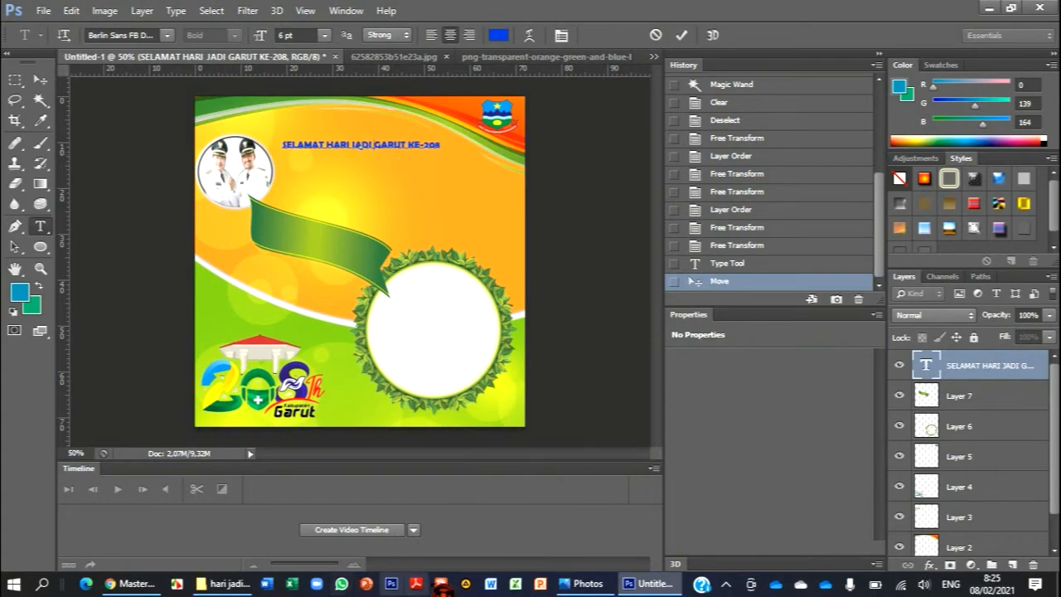
left_click(585, 583)
left_click(604, 591)
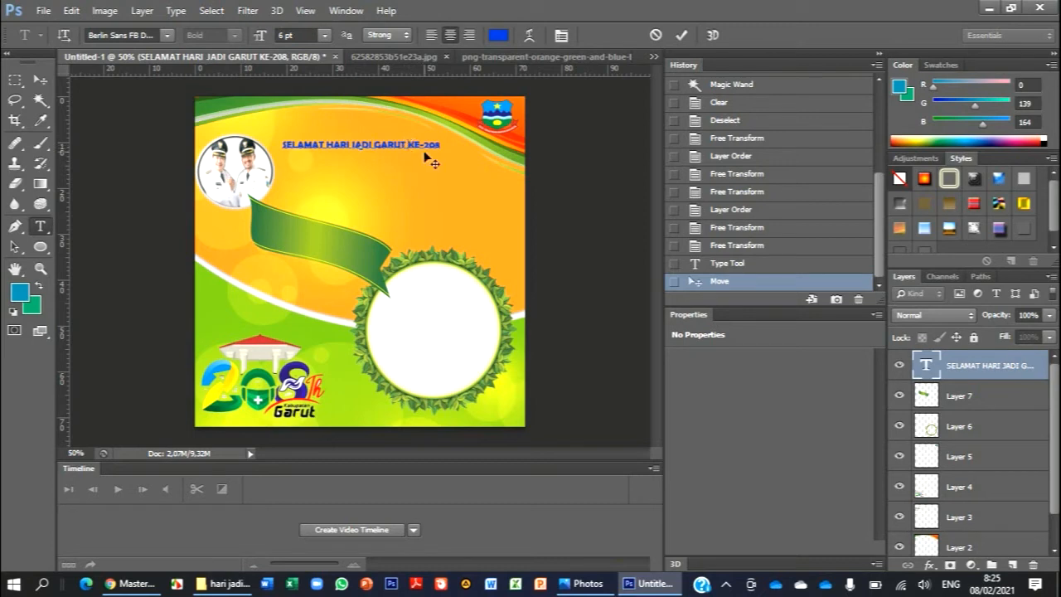
- Try to break the heading before KE-208 and start the second line with TAHUN
key("Return")
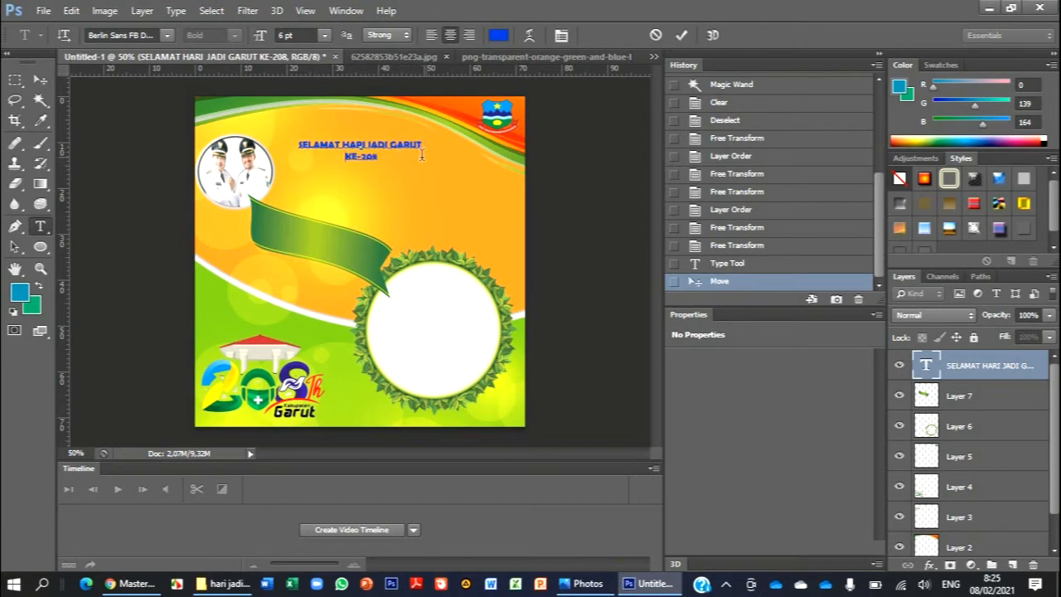
type("TAHUN")
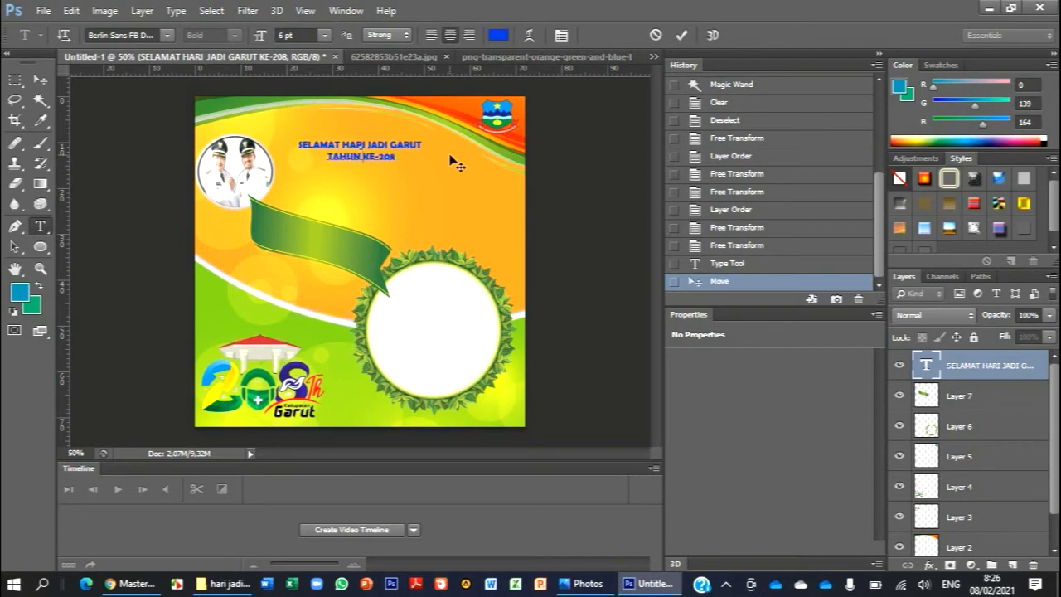
key("BackSpace")
key("BackSpace")
key("BackSpace")
key("BackSpace")
key("BackSpace")
key("BackSpace")
key("BackSpace")
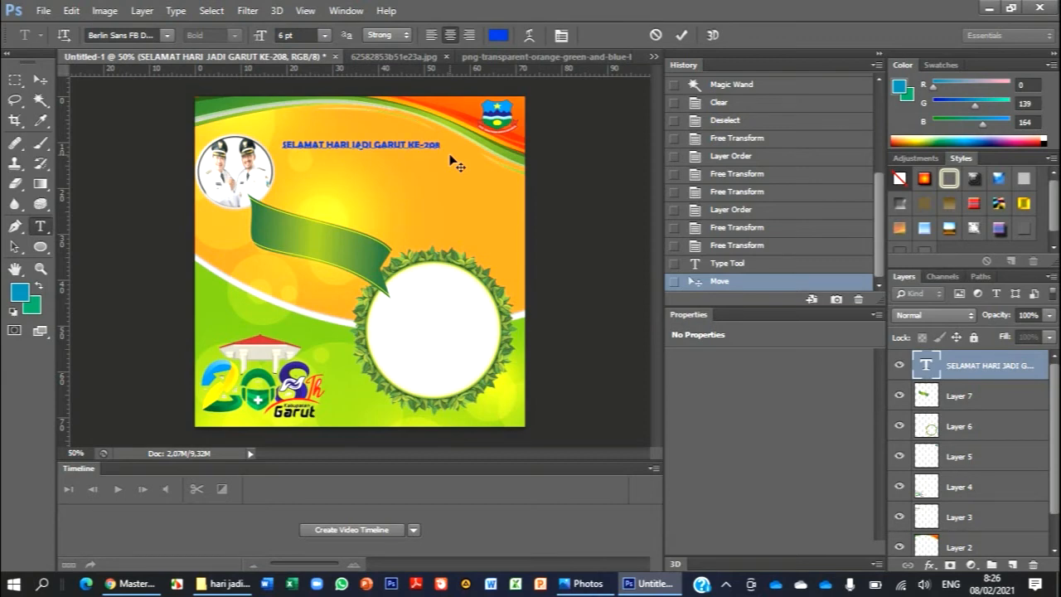
- Add a second heading line reading TAHUN 2021 and compare it with the reference image
type("TAHUN 2021")
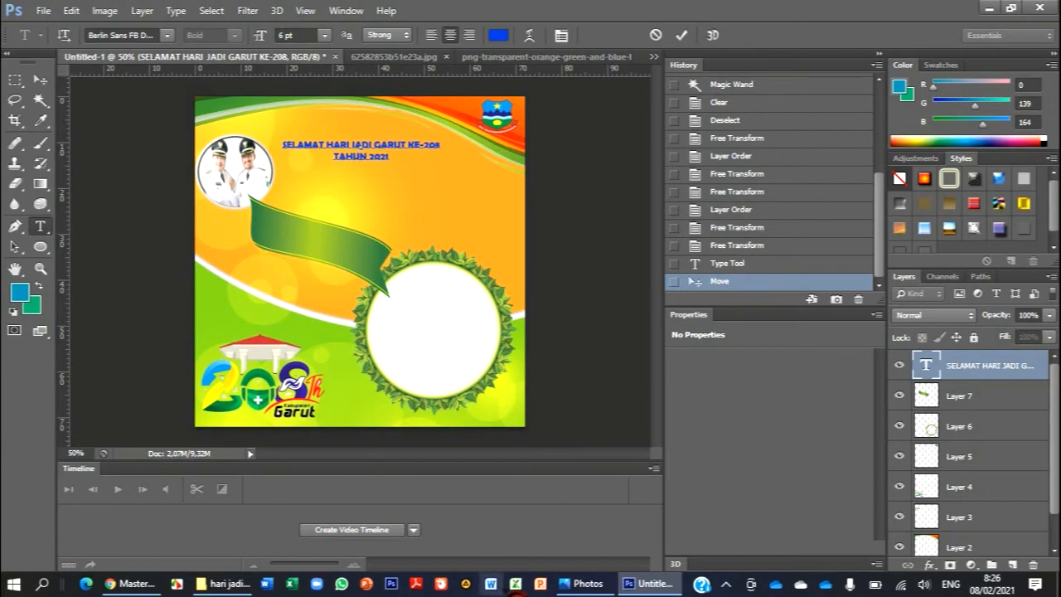
left_click(586, 583)
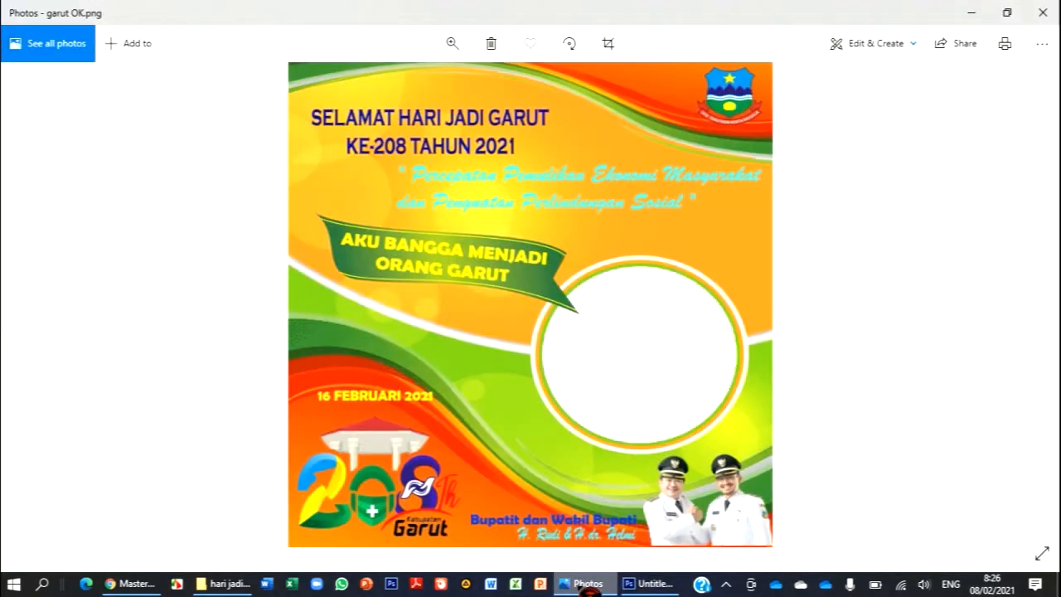
left_click(587, 585)
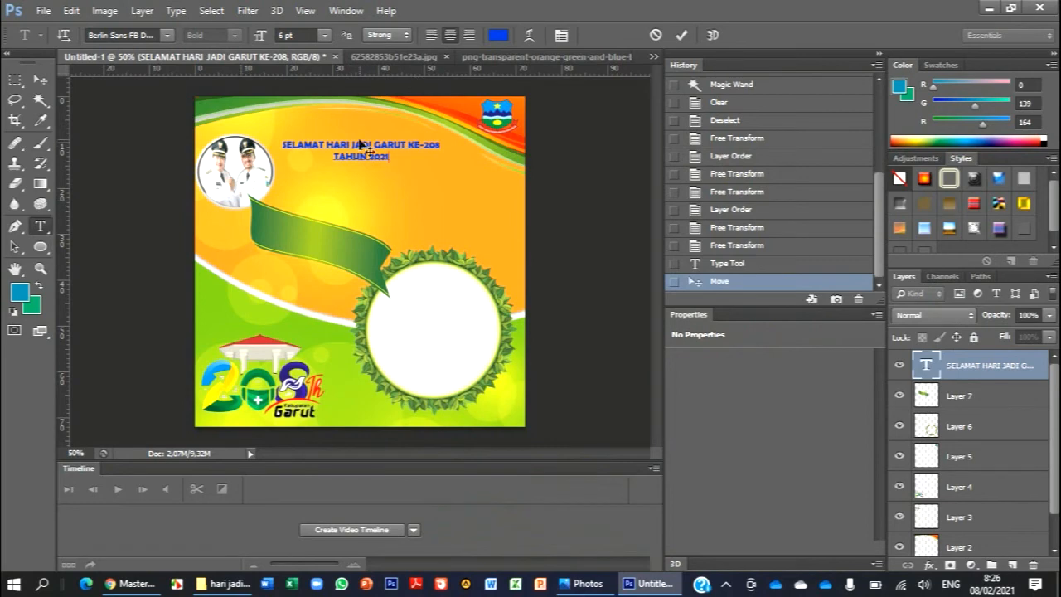
- Set the font size of the entire two-line heading to 9 pt and commit the text edit
key("ctrl+a")
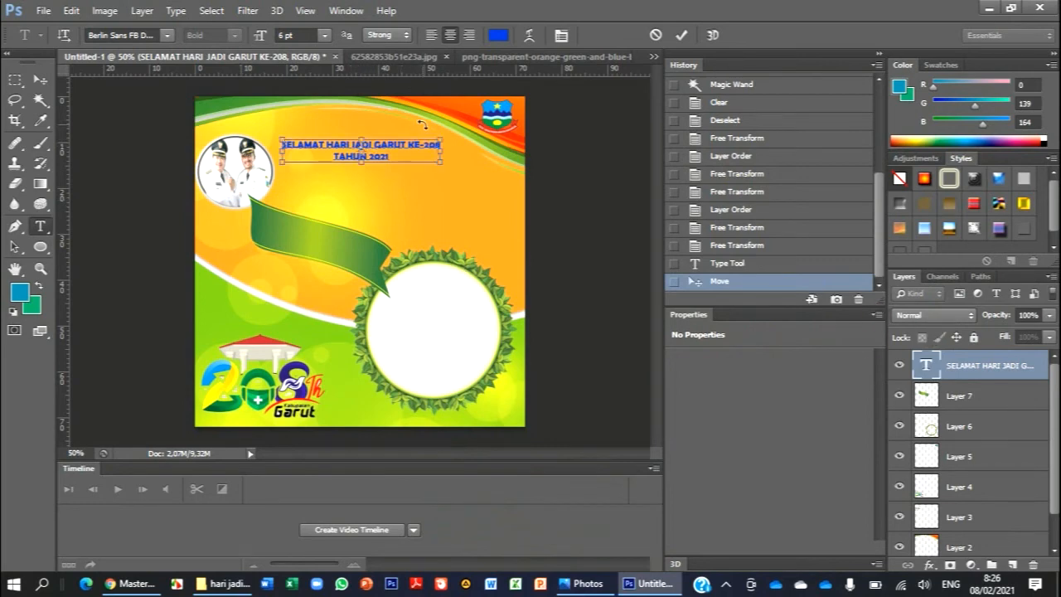
left_click(324, 35)
left_click(313, 126)
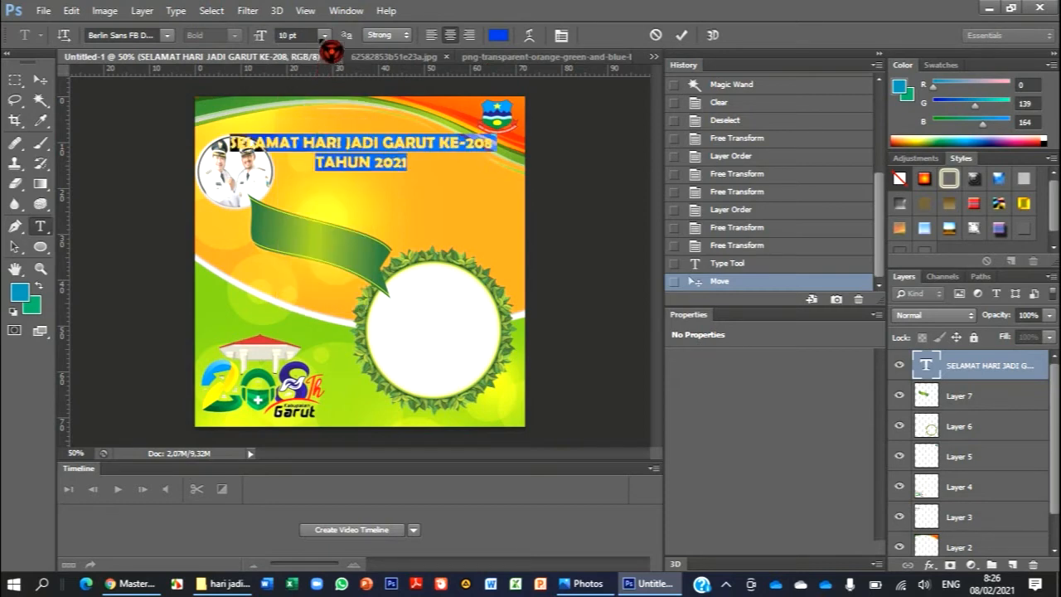
left_click(324, 34)
left_click(315, 110)
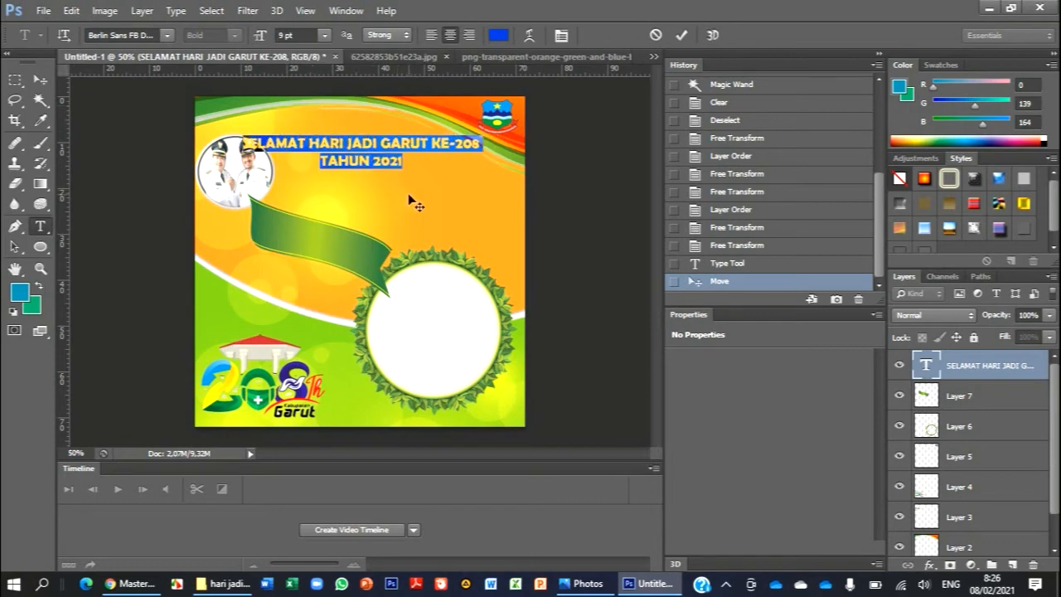
left_click(681, 36)
key("v")
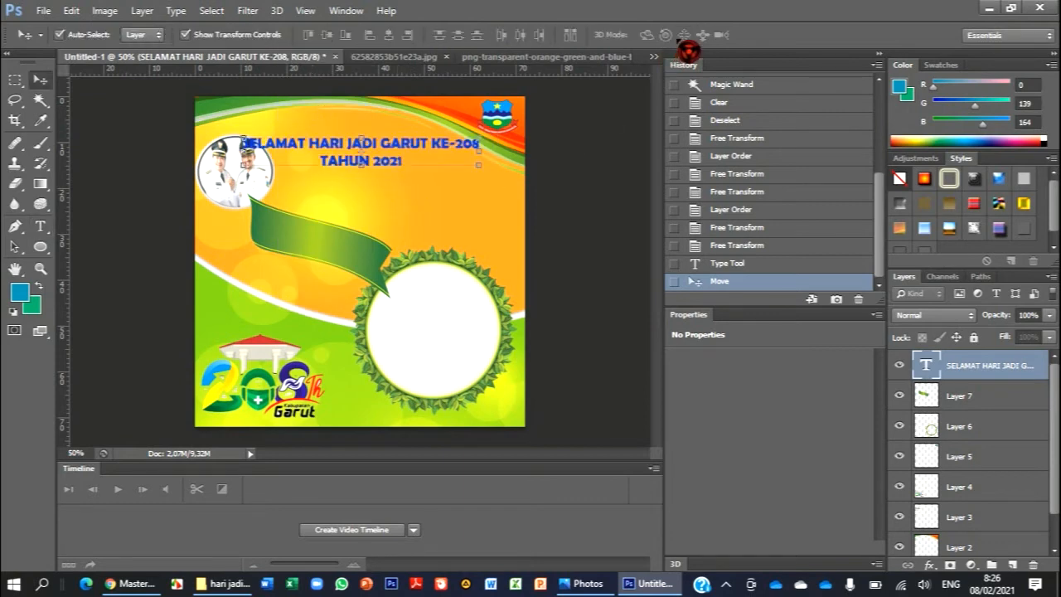
- Check the heading layout in the reference image garut OK.png and move the two-line heading clear of the officials' portrait
left_click(599, 584)
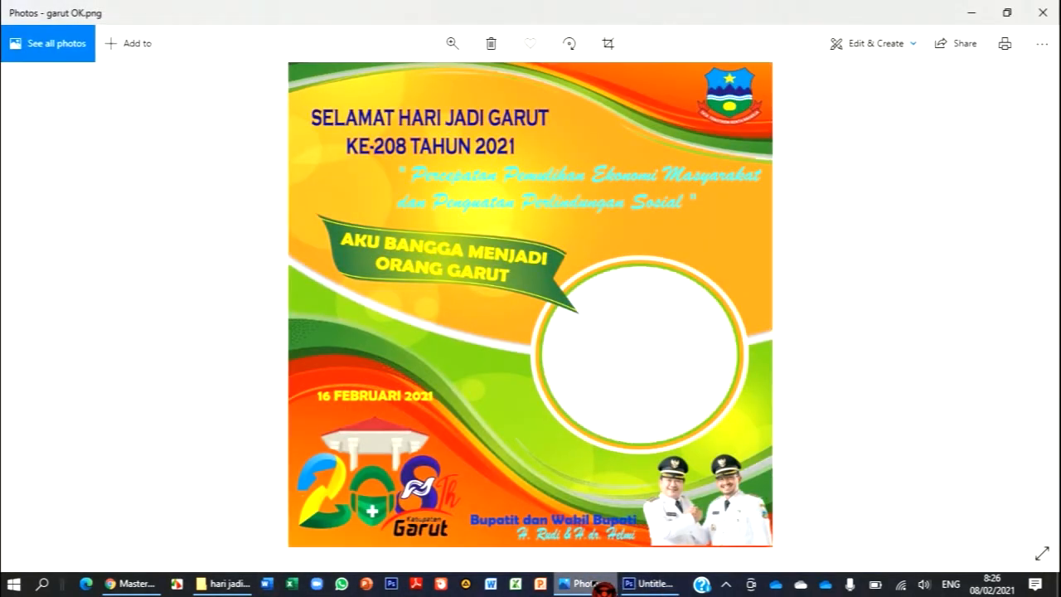
left_click(599, 584)
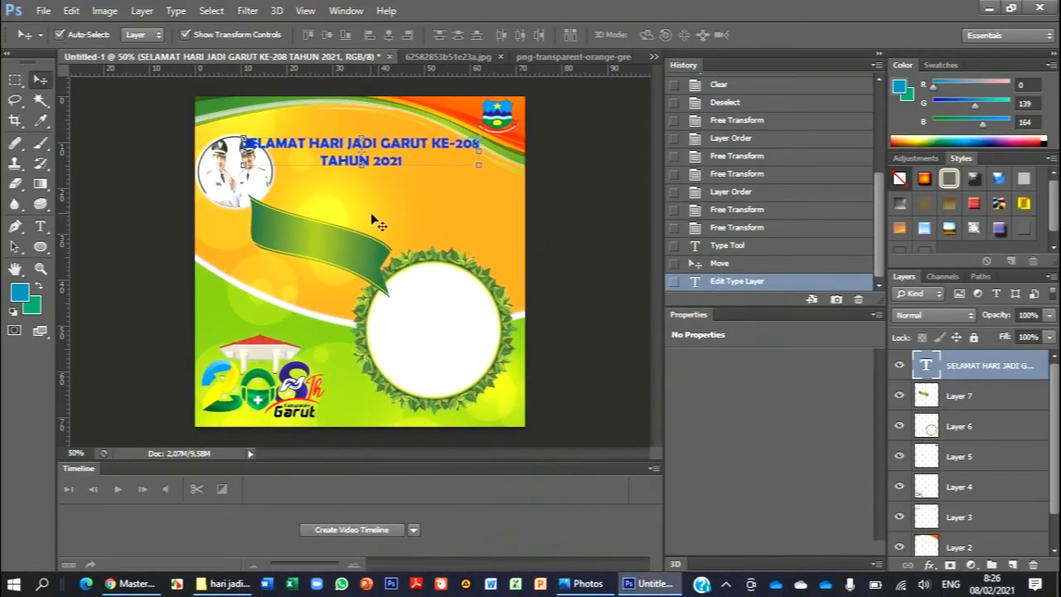
left_click_drag(352, 150, 382, 157)
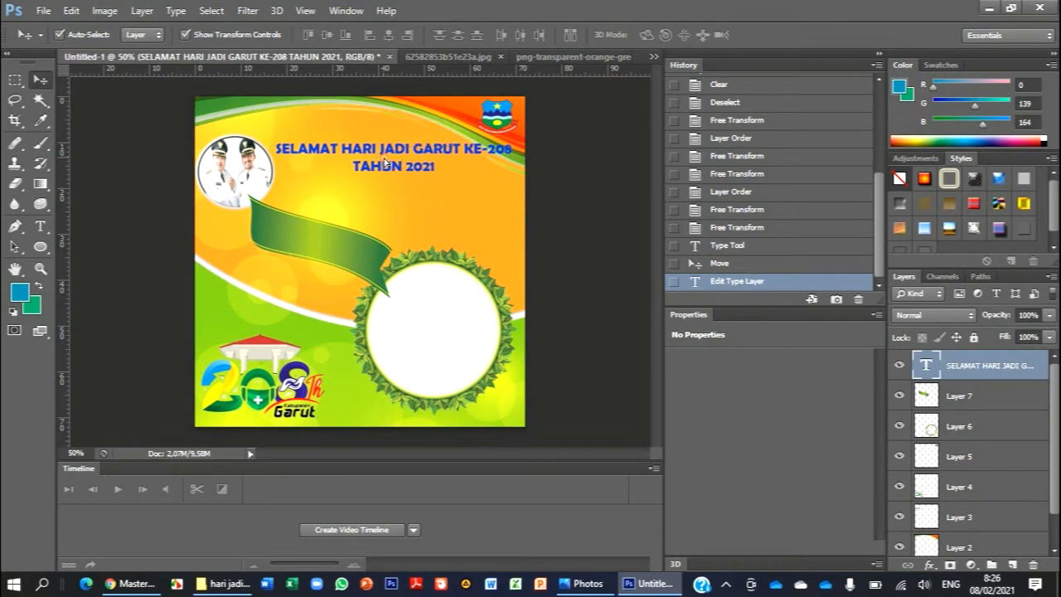
- Rearrange the heading as SELAMAT HARI JADI GARUT over KE-208 TAHUN 2021 and move it beside the officials' portrait
double_click(927, 366)
left_click(467, 150)
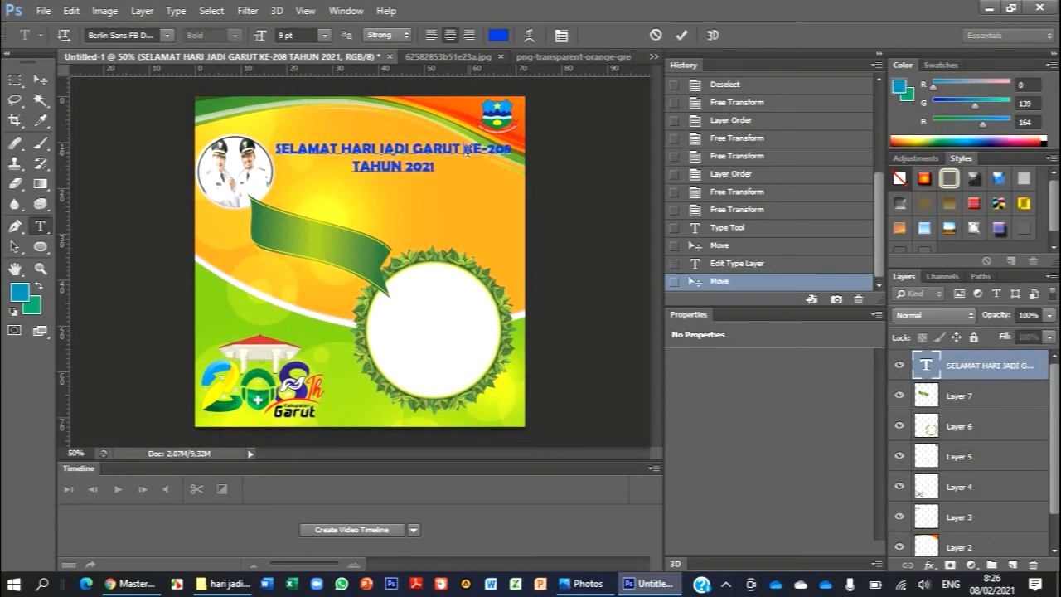
key("Return")
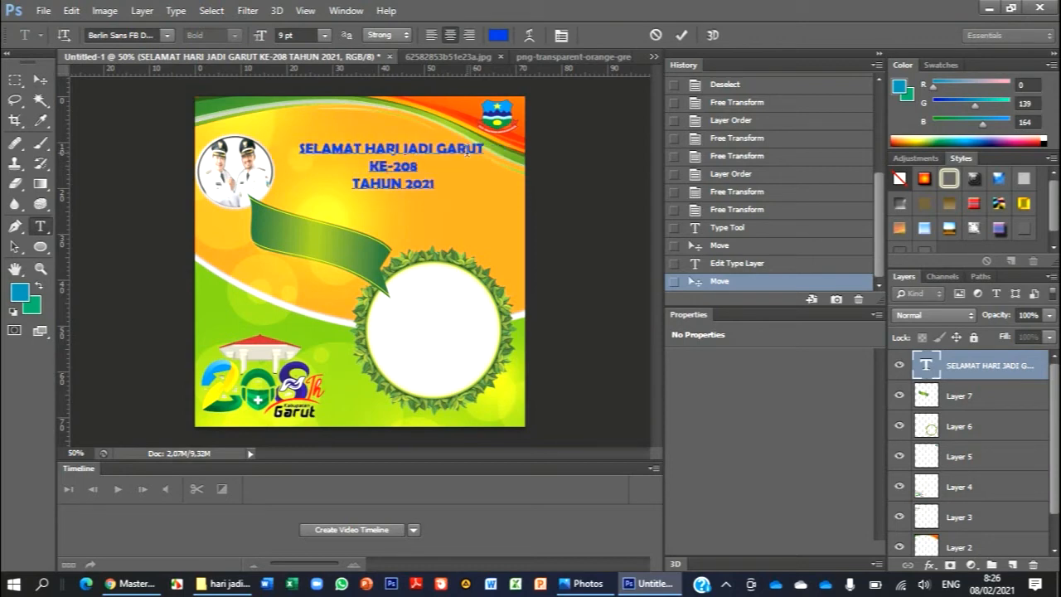
key("Delete")
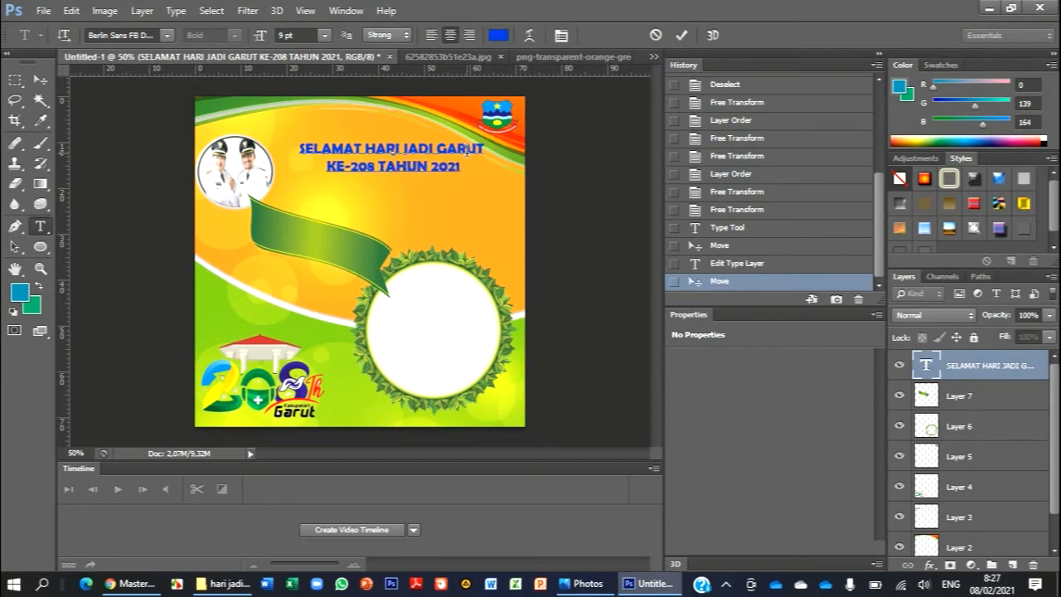
left_click(40, 80)
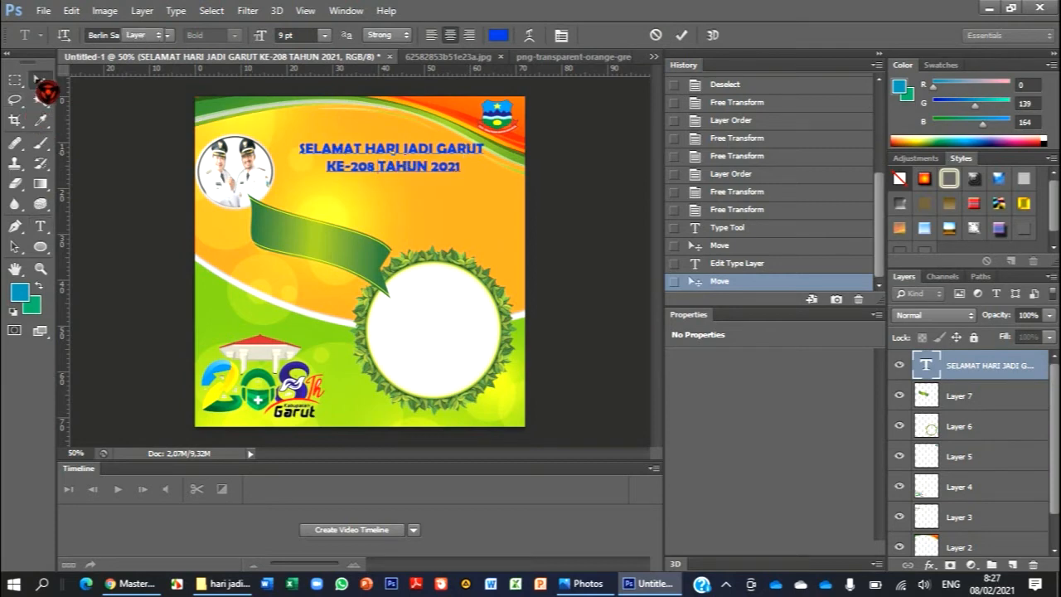
left_click_drag(427, 154, 406, 154)
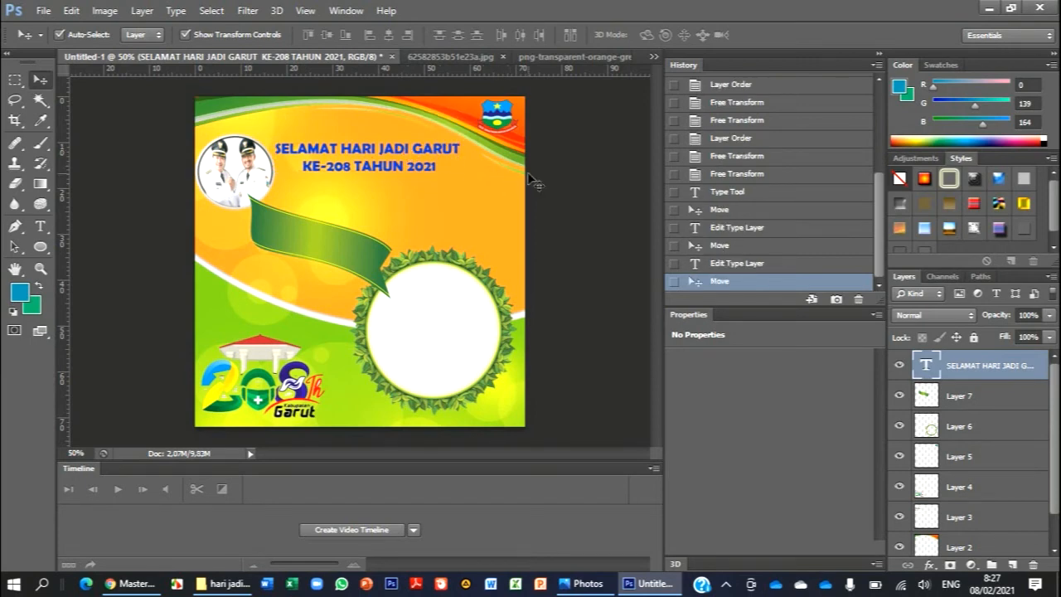
left_click(580, 181)
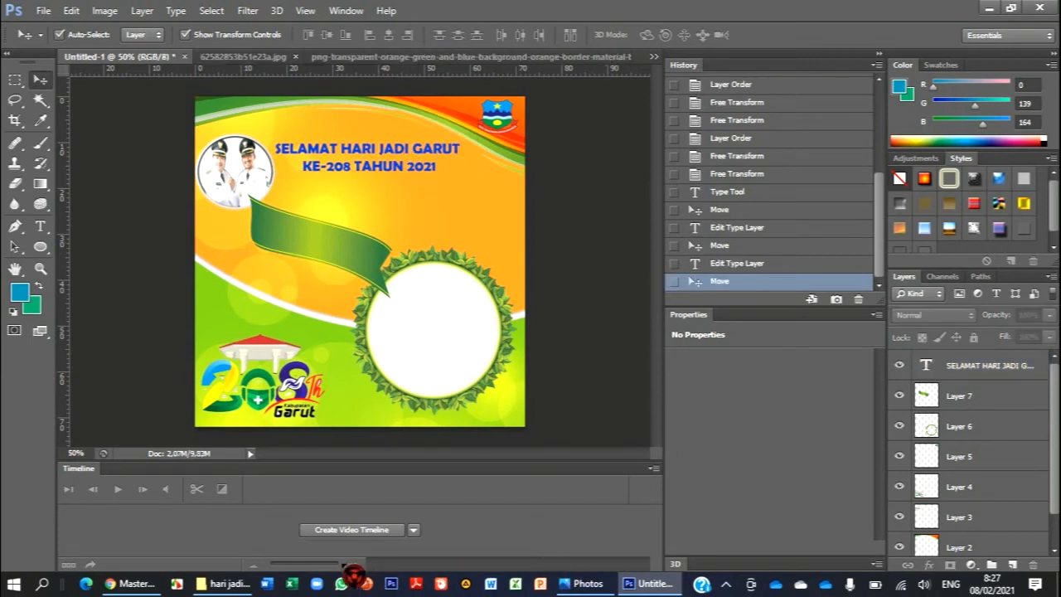
- Following the reference image, add a slogan text below the heading beginning with 'Percepatan Pemulihan ekonomi
left_click(585, 583)
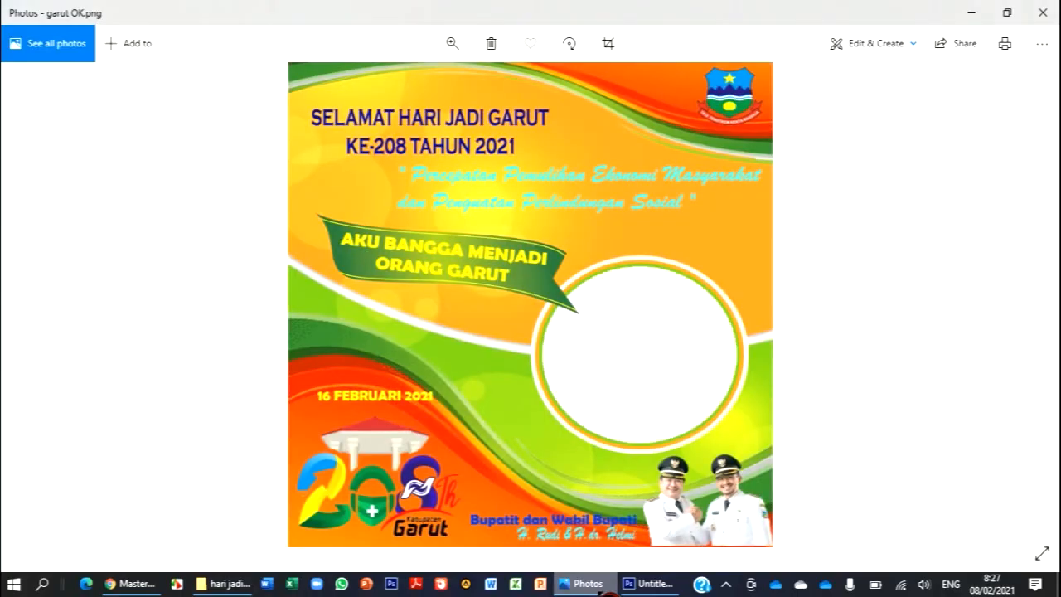
left_click(606, 591)
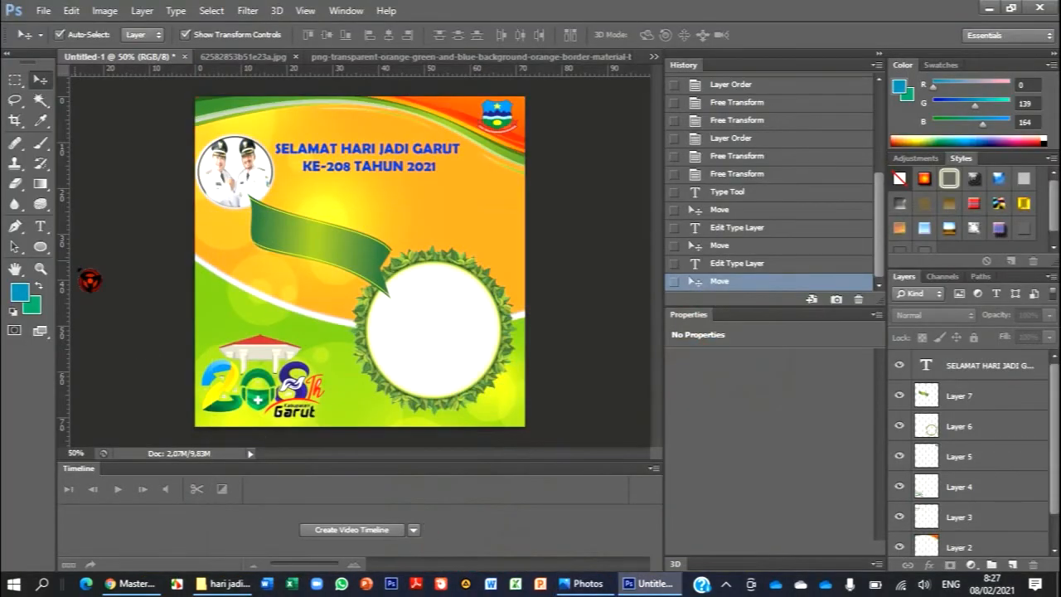
left_click(42, 227)
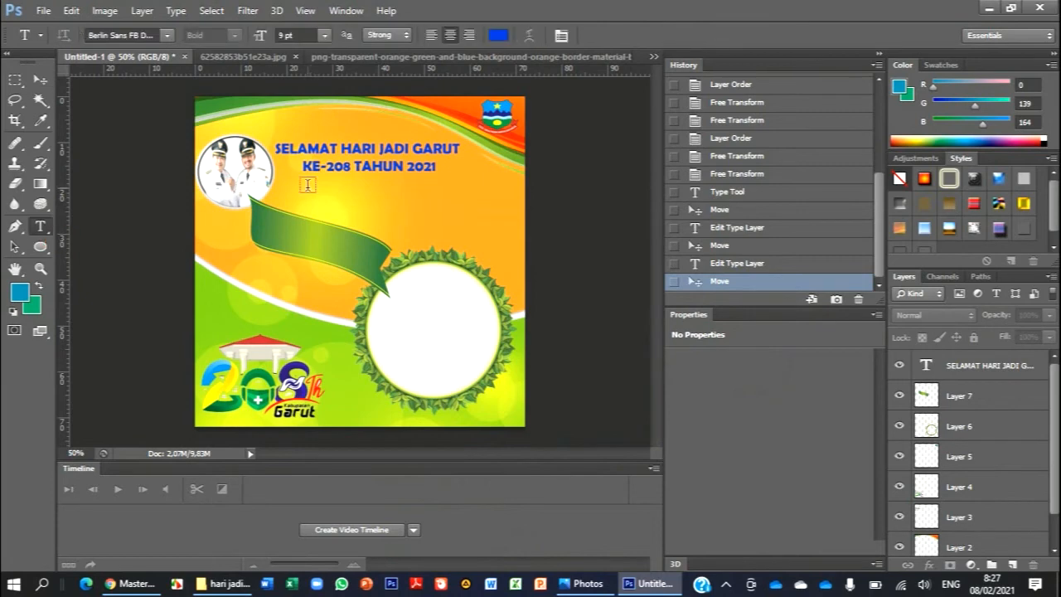
left_click(309, 183)
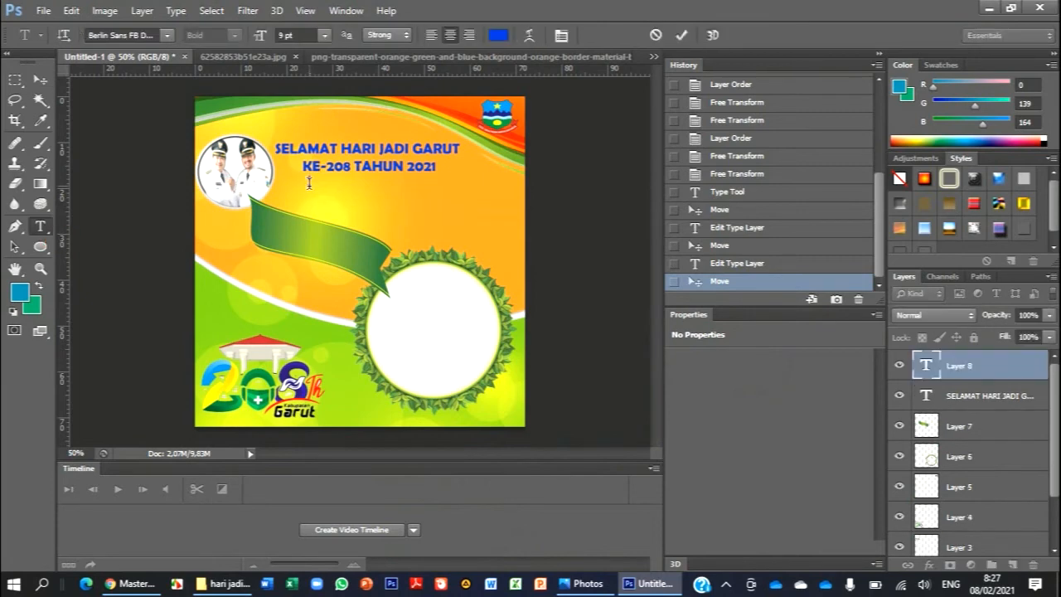
type("'Pers")
key("BackSpace")
type("cepatan Pemulihan")
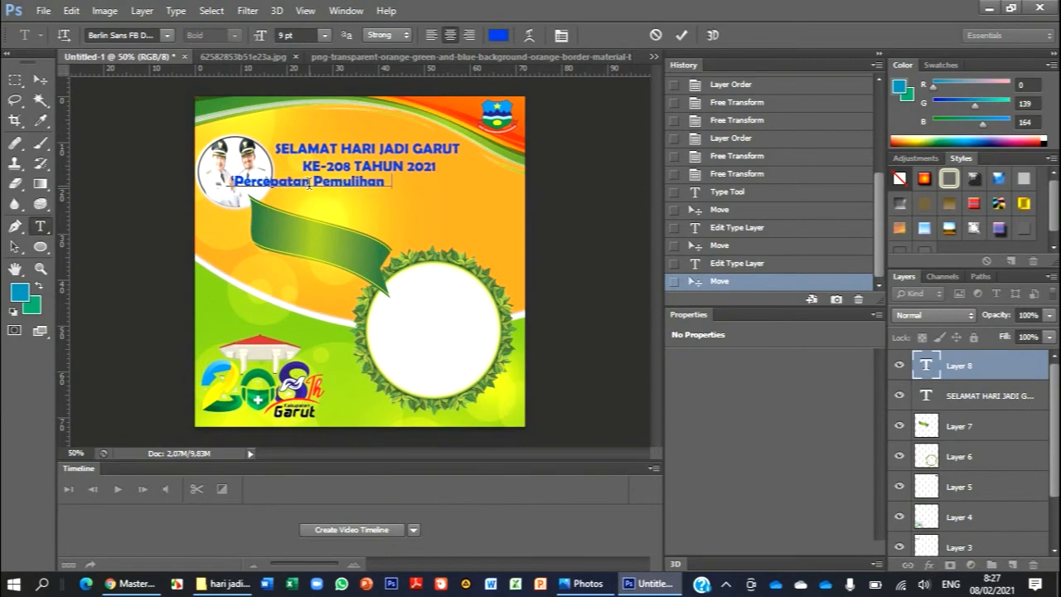
type(" ekonomi")
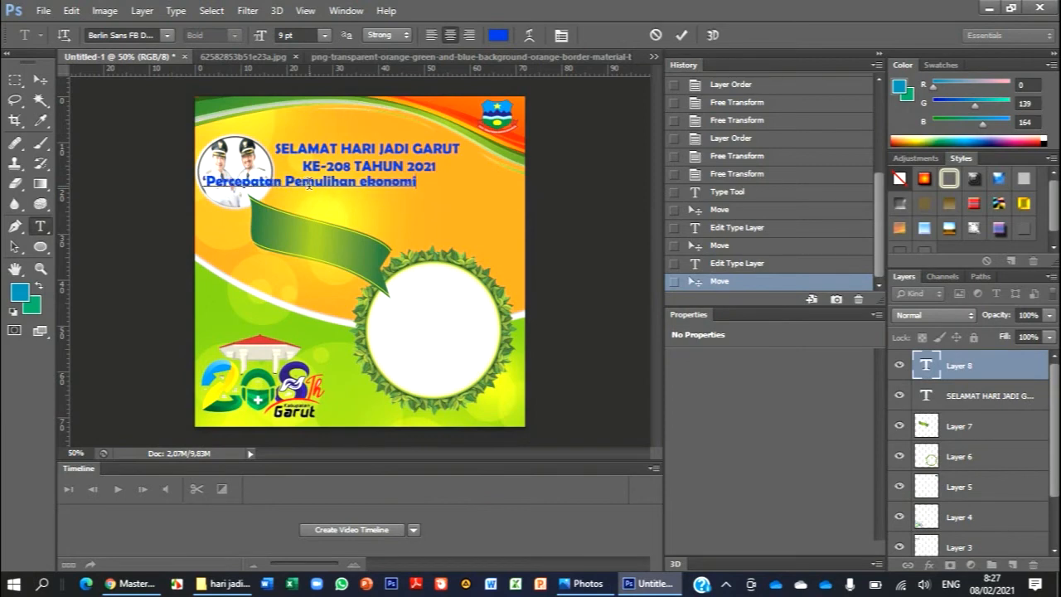
- Check the slogan wording in the reference image and continue the text with Masyarakat dan Penguatan
left_click(232, 585)
left_click(232, 585)
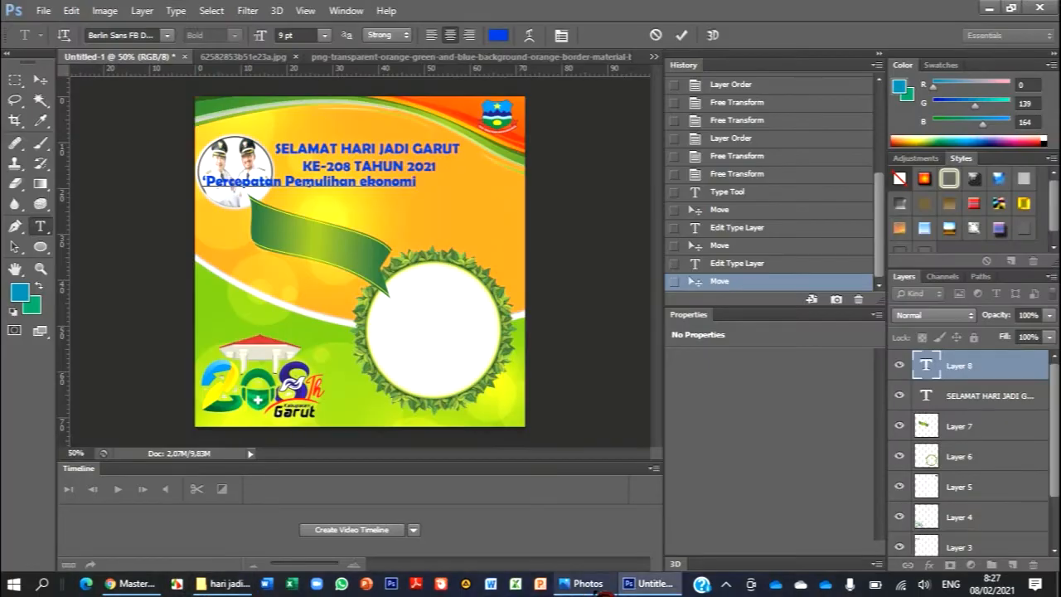
left_click(601, 589)
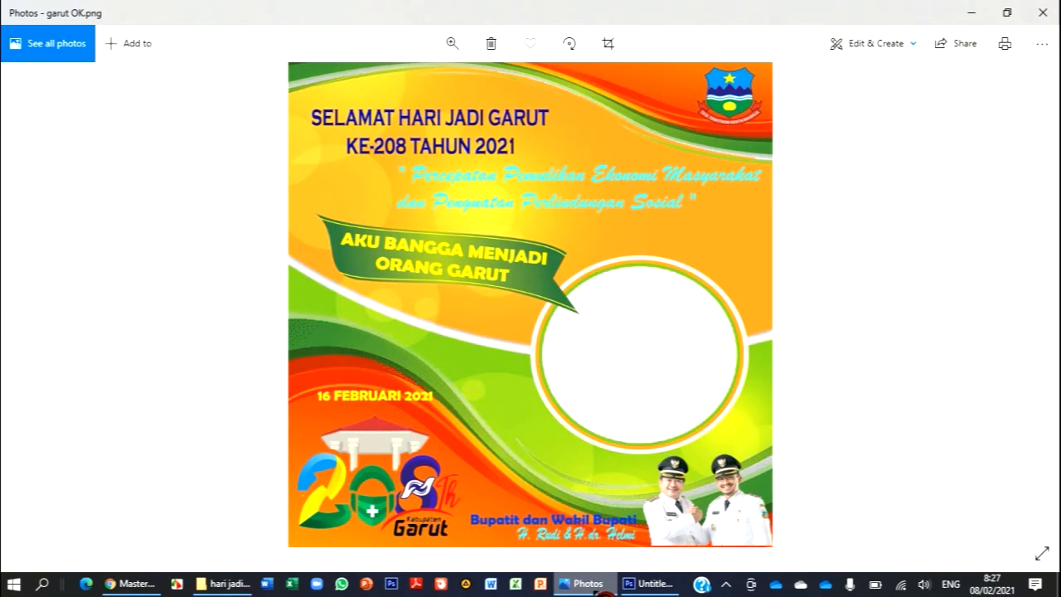
left_click(606, 591)
type("Masyarakat dan Penguatan")
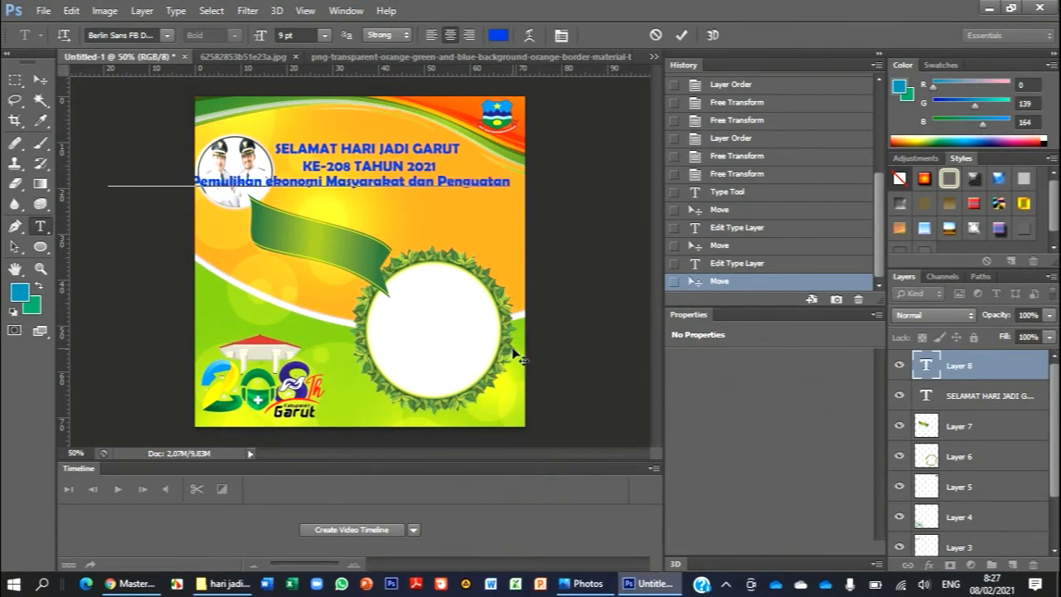
- Consult the reference image again and complete the slogan with Perlindungan Sosial and a closing quotation mark
left_click(586, 583)
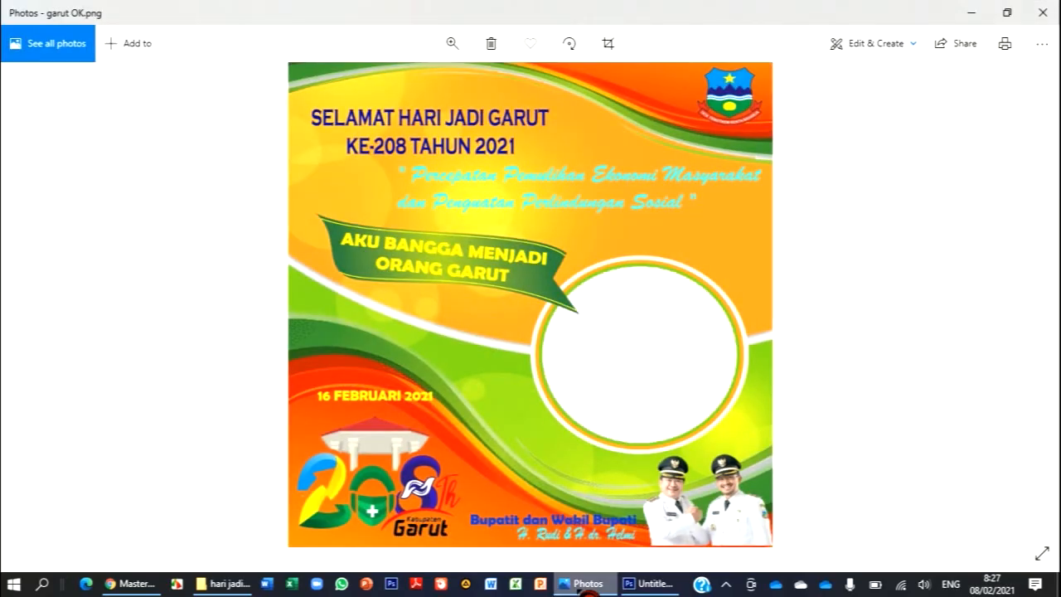
key("alt+Tab")
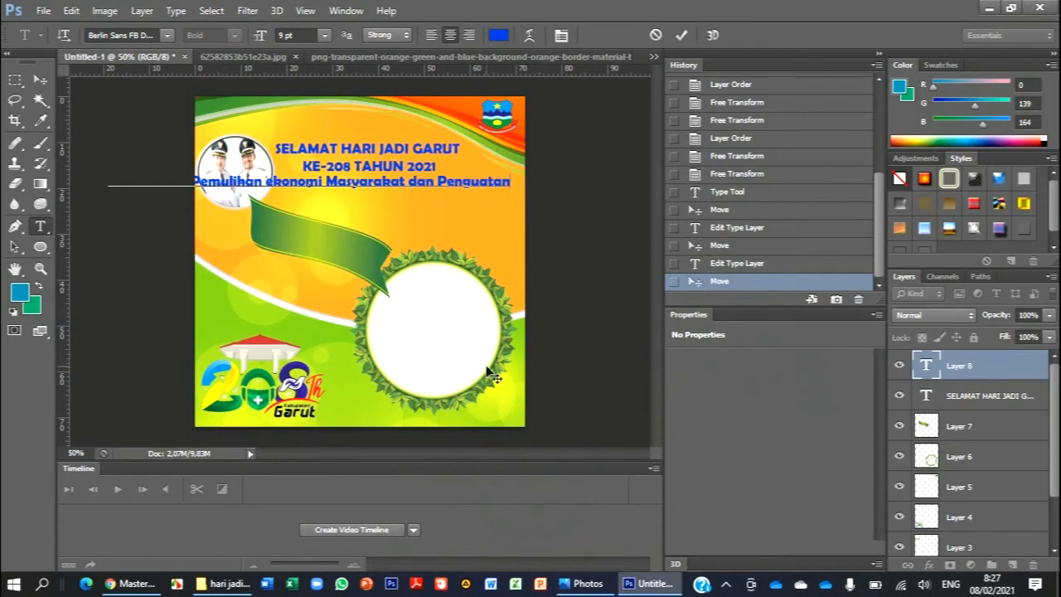
type("Pr")
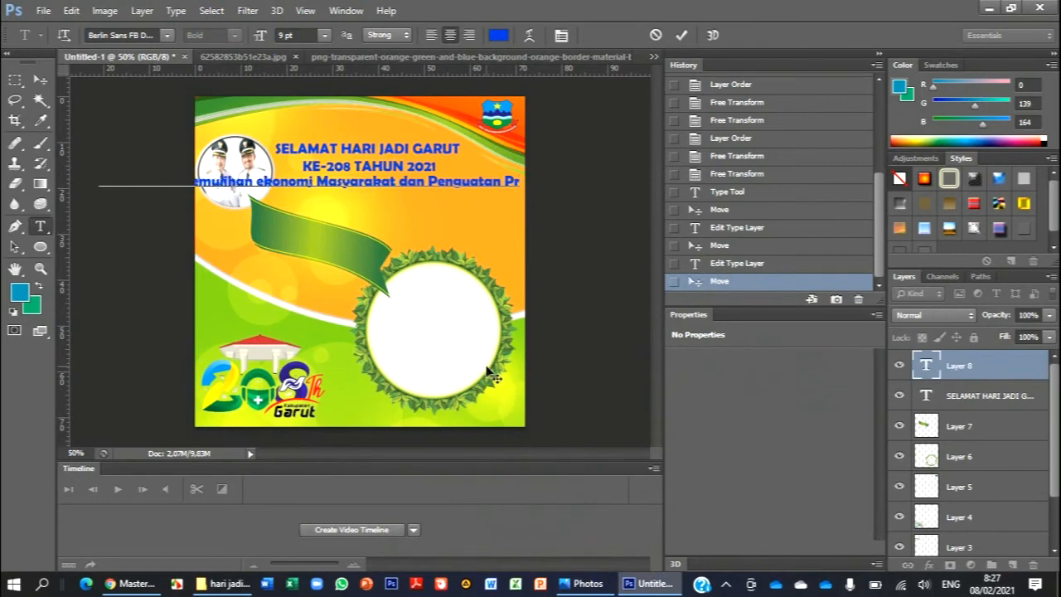
type("rlin")
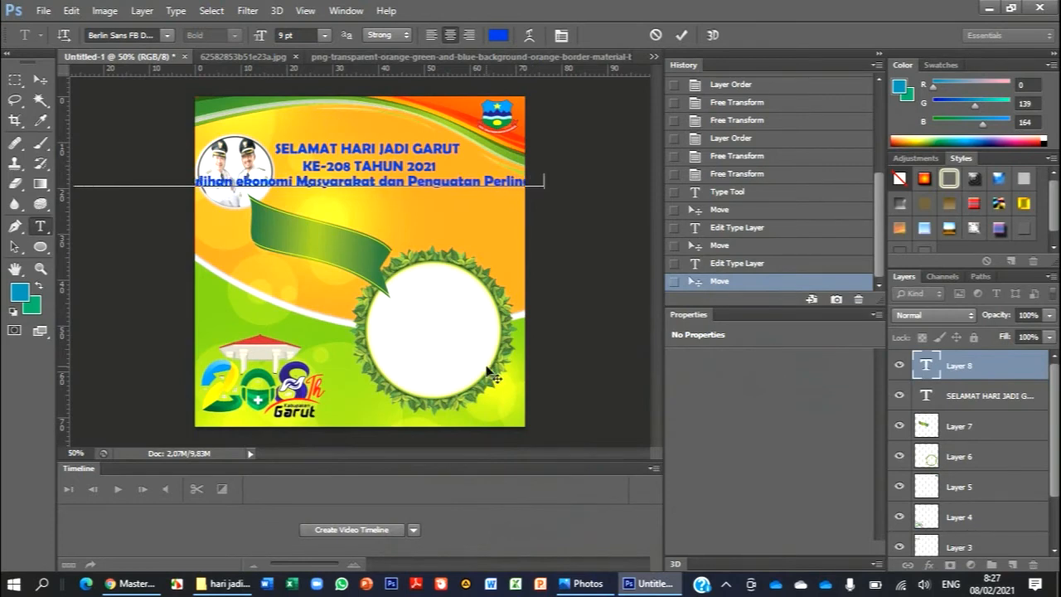
type("dun")
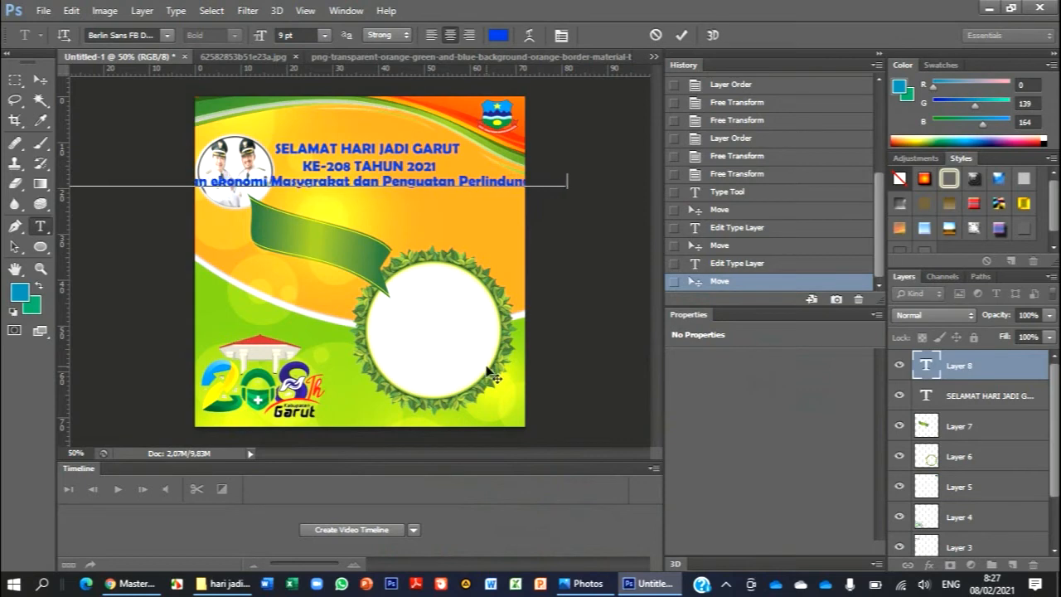
type("gan")
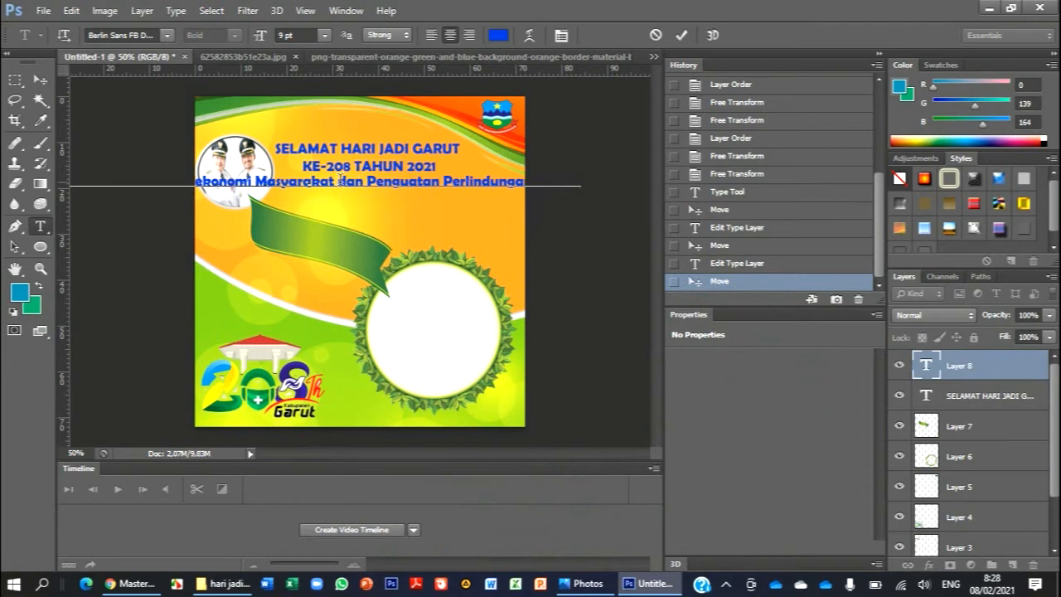
- Break the slogan into two lines before dan Penguatan and left-align both lines
left_click(340, 178)
key("Return")
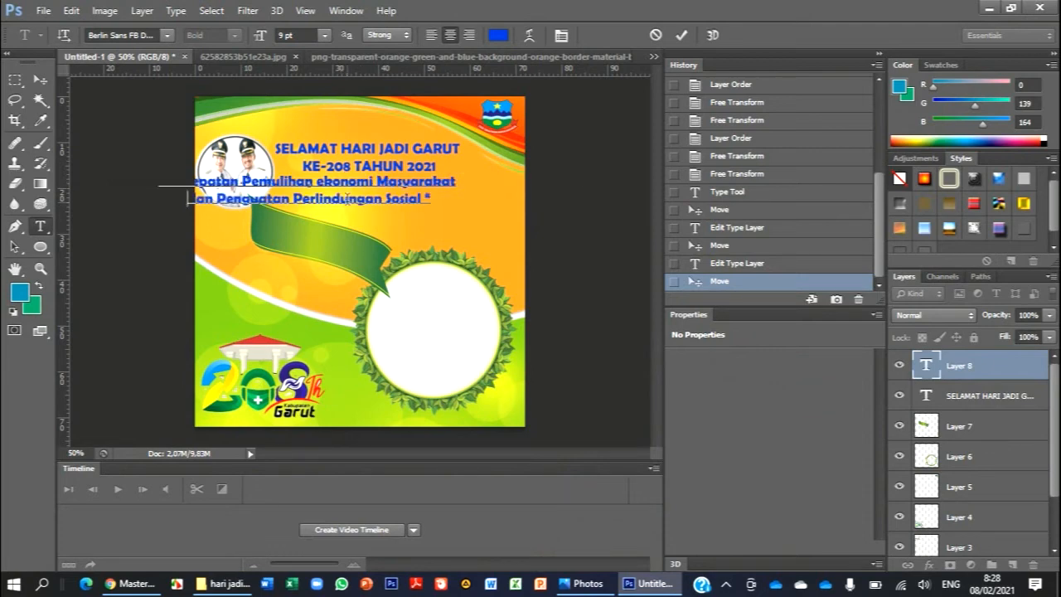
left_click(432, 36)
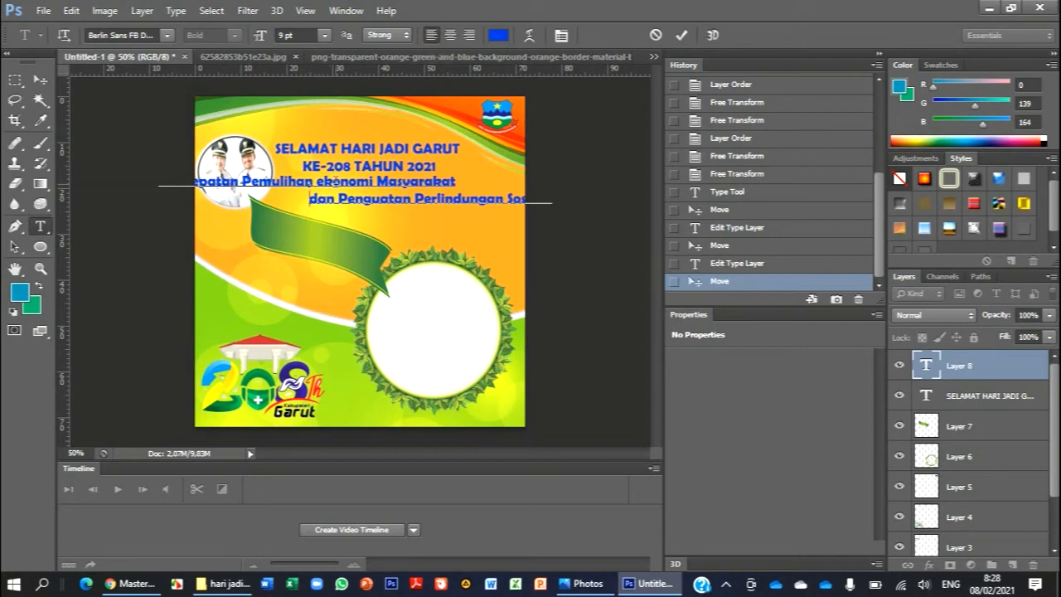
left_click(435, 36)
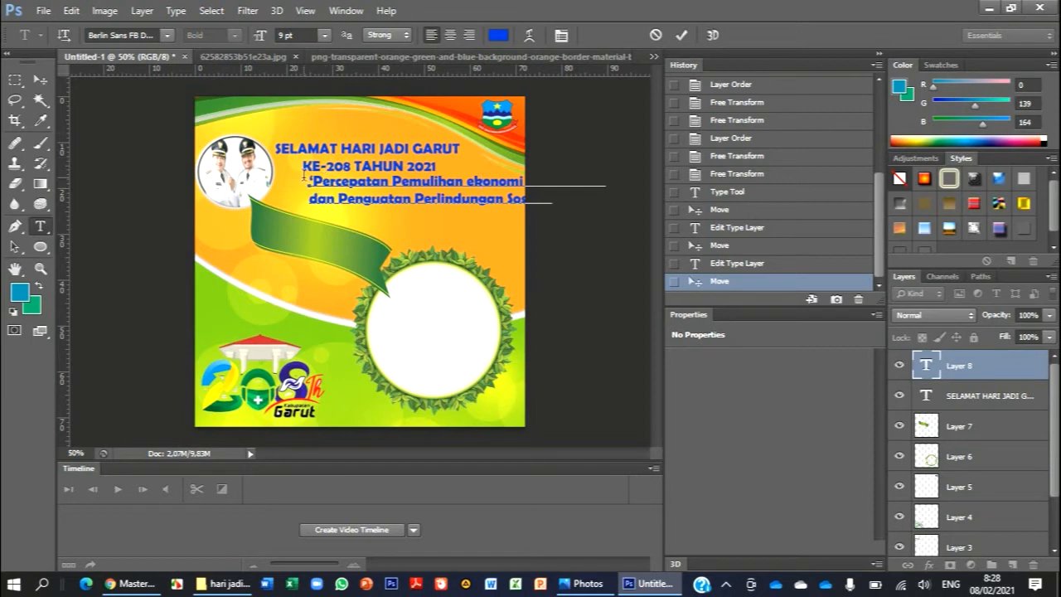
- Set the whole slogan in Monotype Corsiva and move it about 4.6 mm left and 1.4 mm down, inside the canvas
key("ctrl+a")
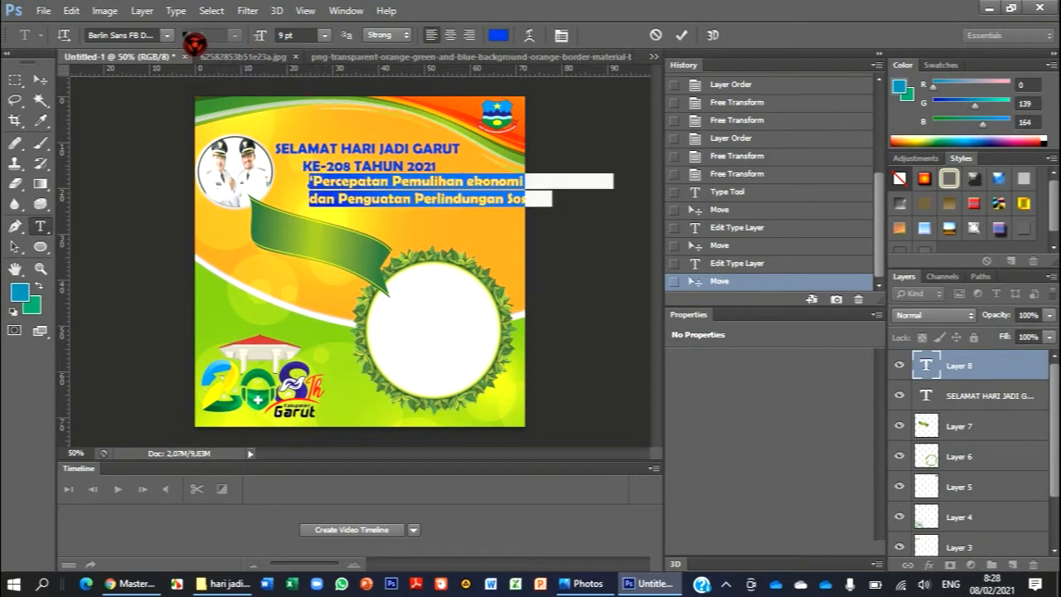
left_click(178, 39)
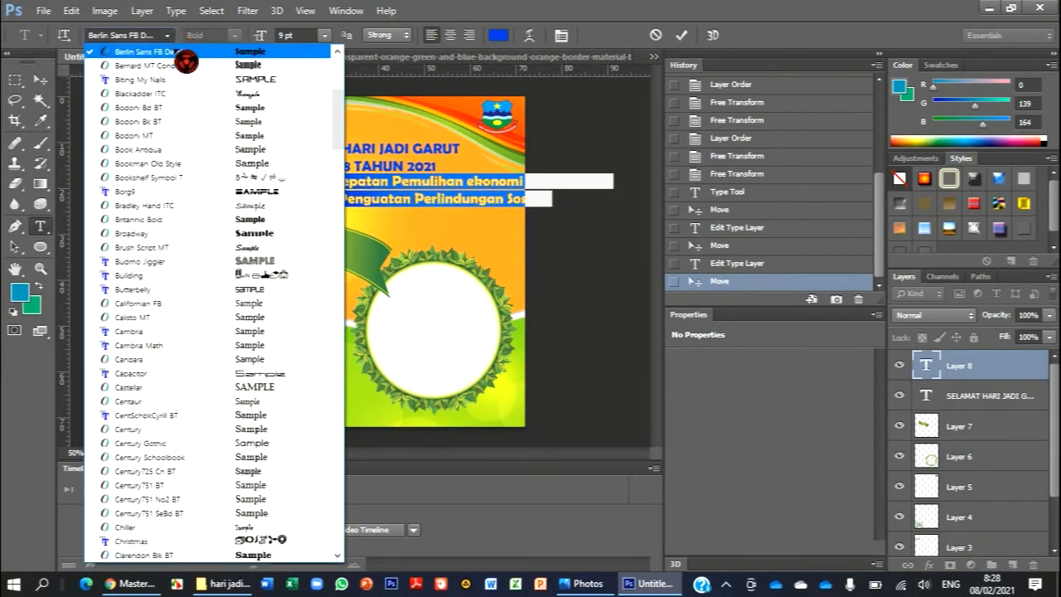
left_click(230, 206)
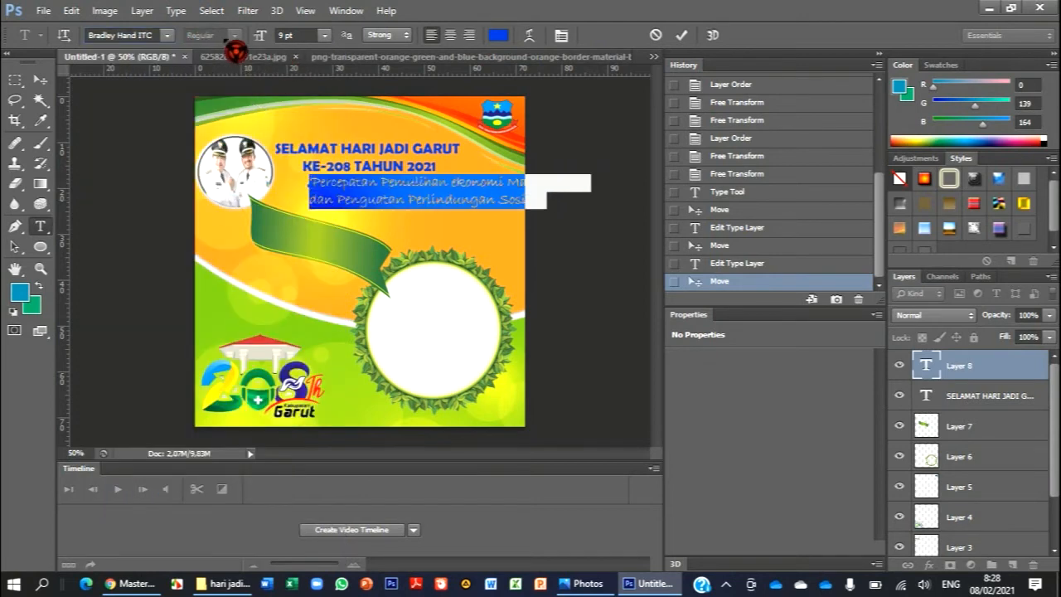
left_click(169, 36)
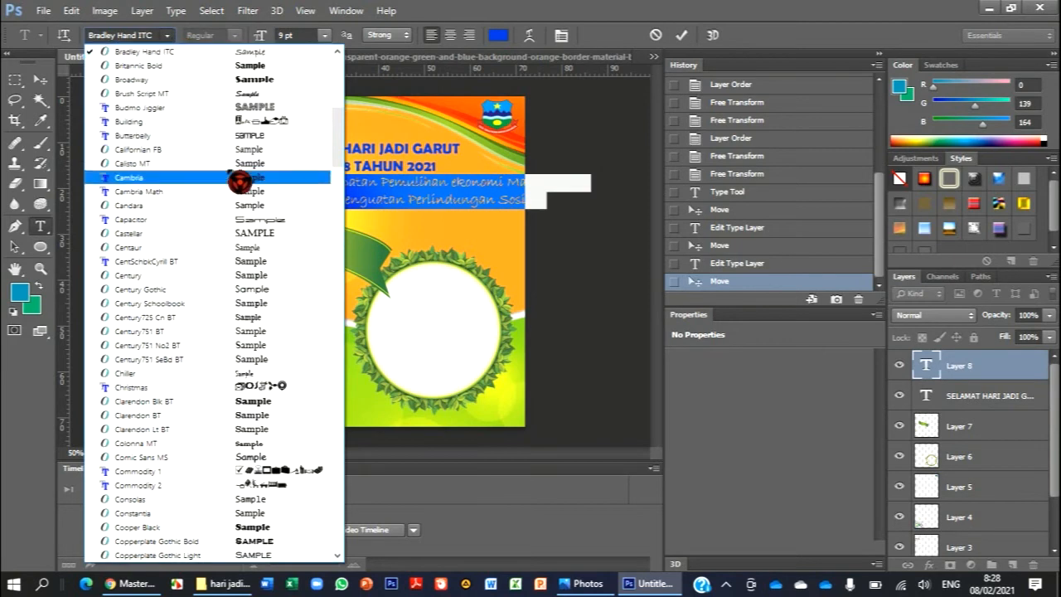
scroll(243, 208, "down", 3)
scroll(251, 213, "down", 2)
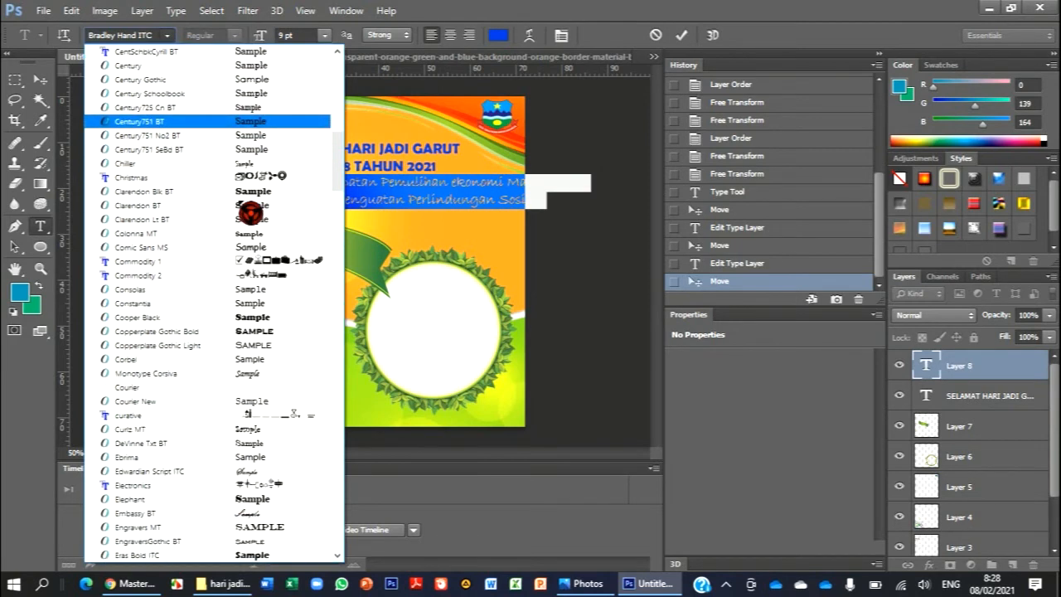
left_click(253, 373)
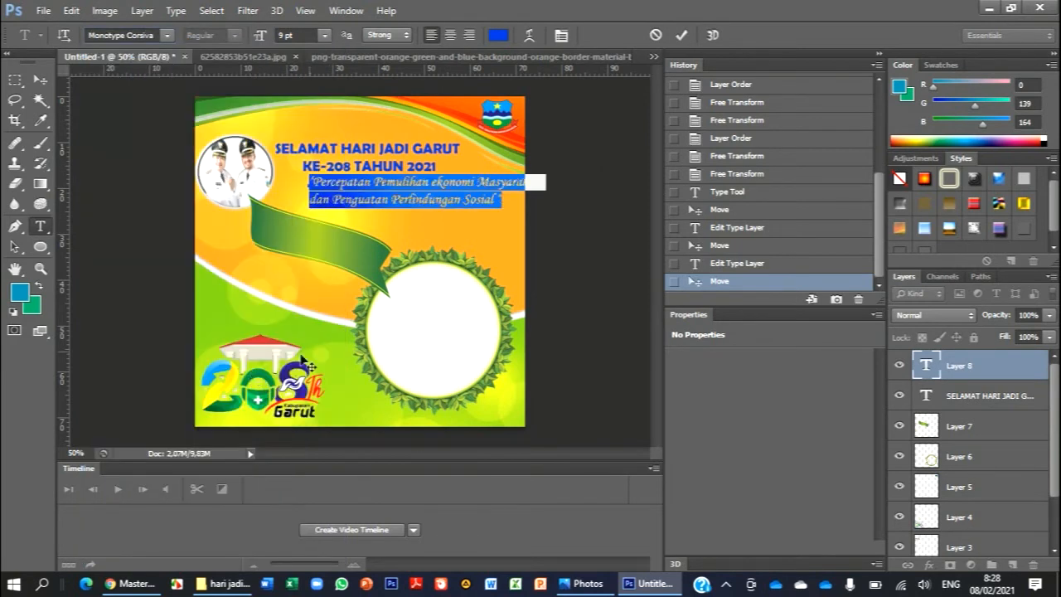
left_click(42, 81)
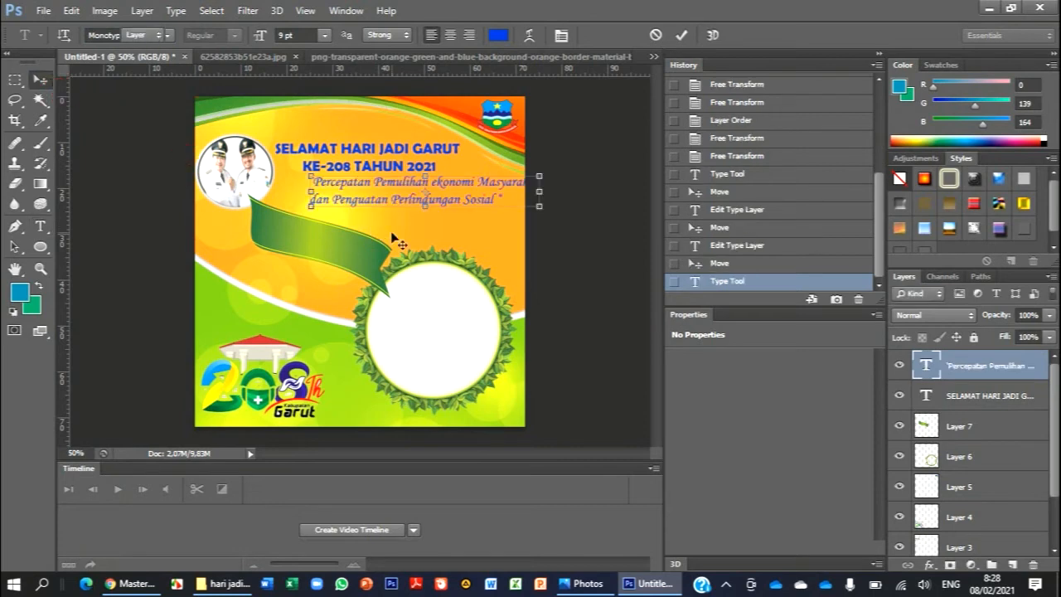
left_click_drag(401, 186, 379, 190)
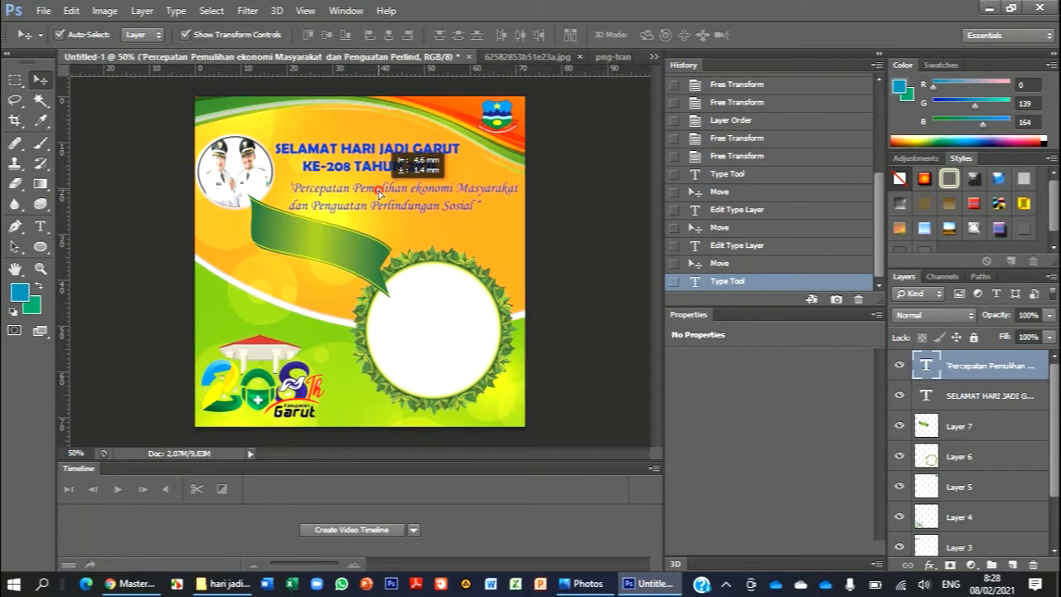
- Move the slogan slightly up and replace its opening single quote with a double quotation mark and a space before Percepatan
left_click_drag(378, 193, 379, 190)
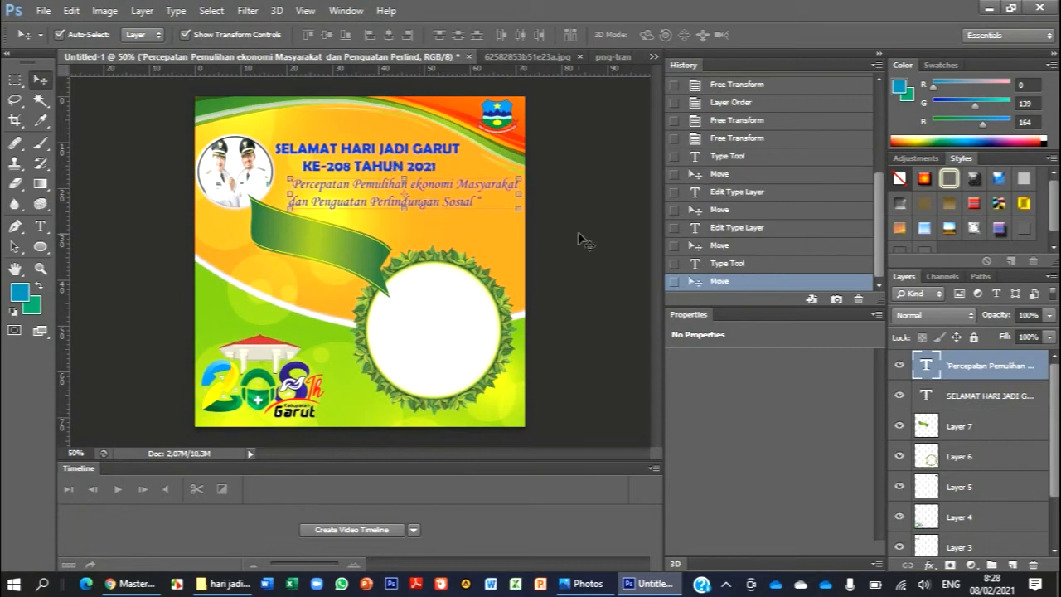
key("t")
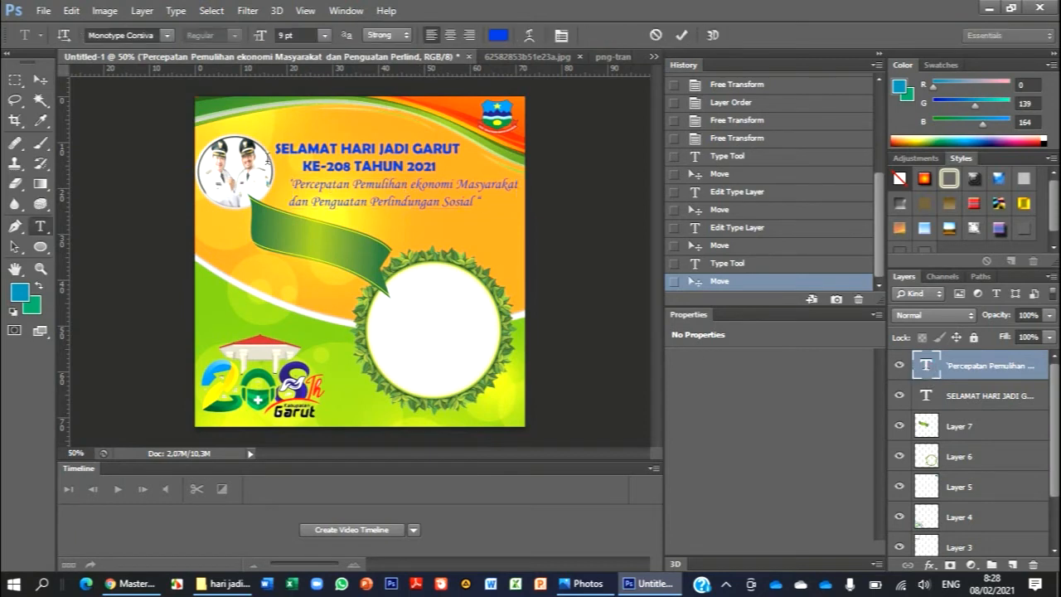
key("Return")
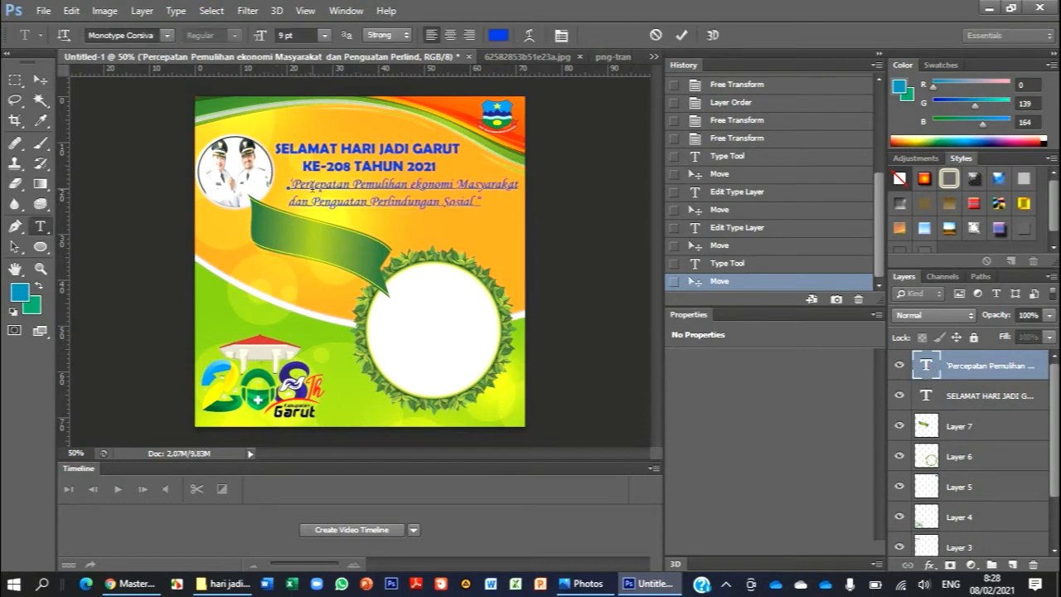
key("Delete")
key("BackSpace")
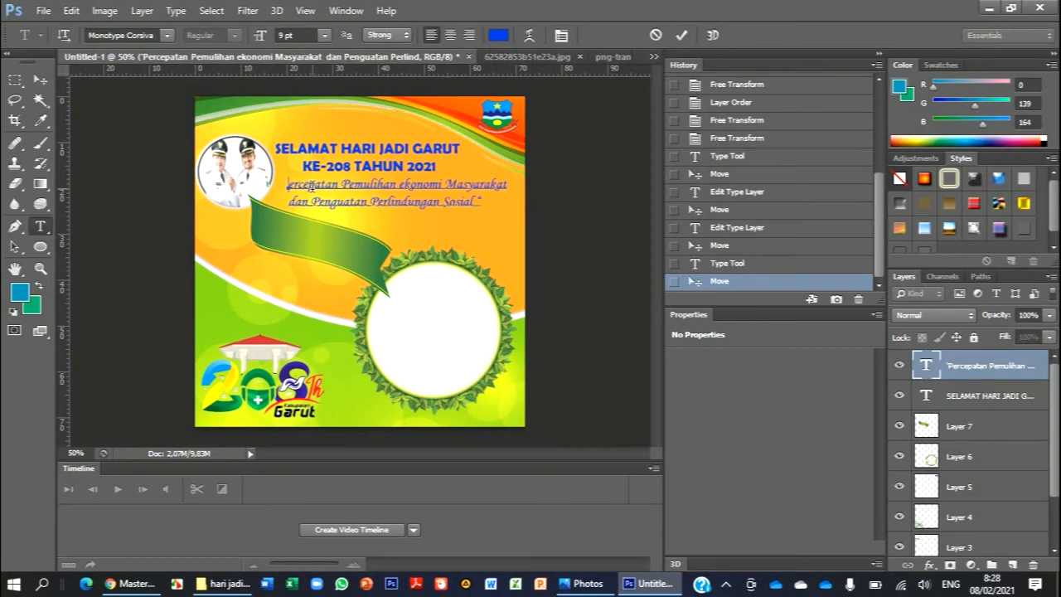
type("\" P")
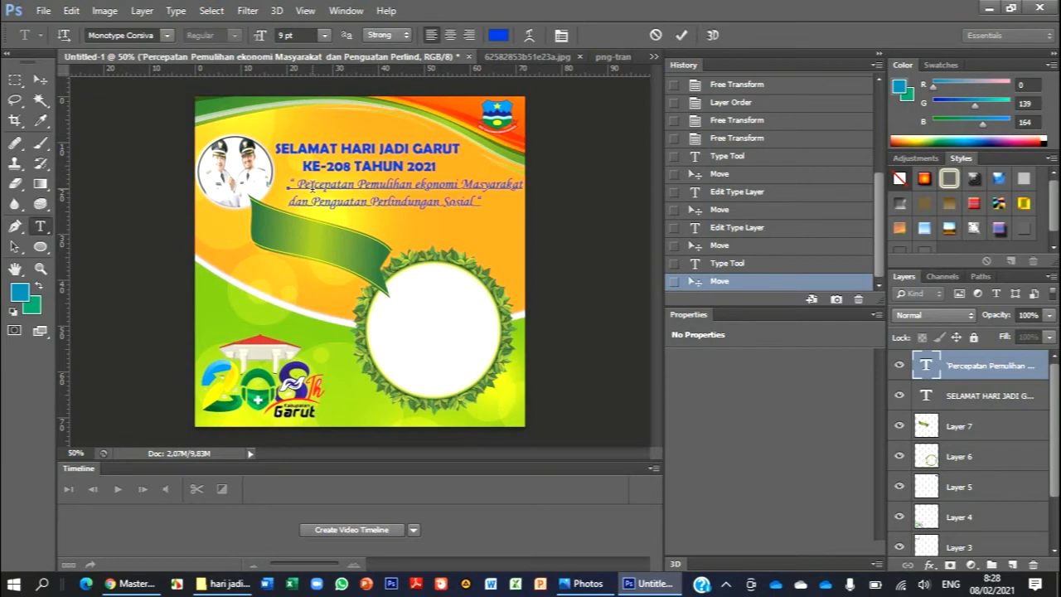
- Try the pale cyan ccffff as the text colour of the whole slogan
key("ctrl+a")
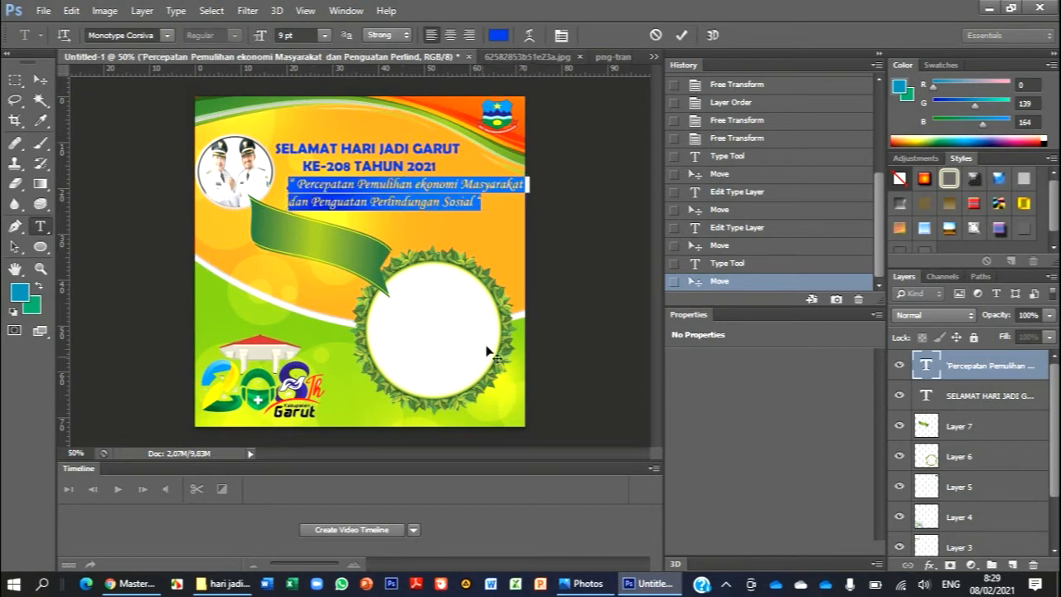
left_click(587, 584)
left_click(582, 580)
left_click(498, 35)
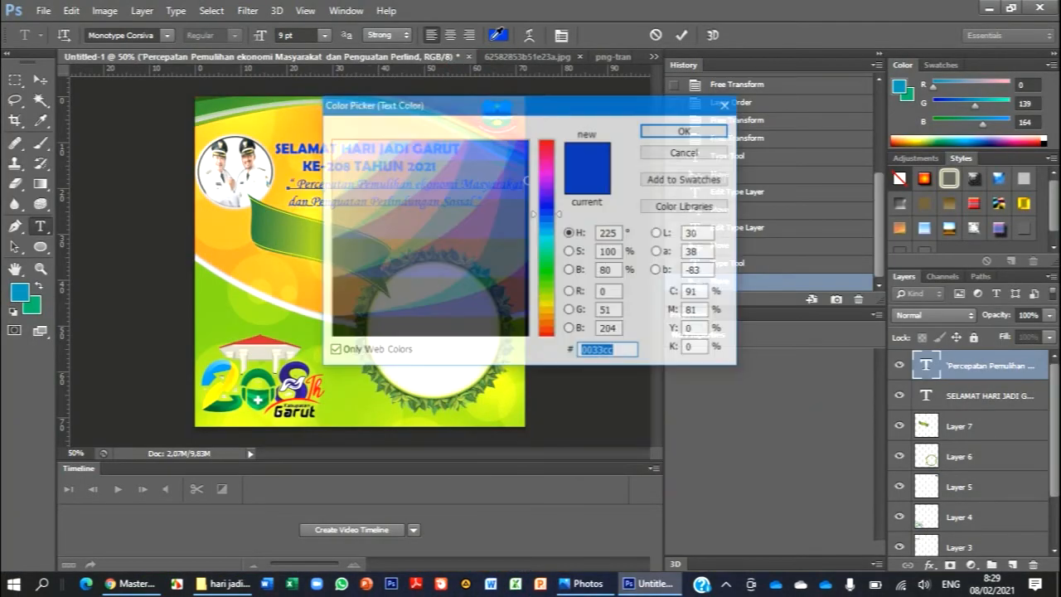
left_click(387, 154)
left_click_drag(390, 152, 347, 147)
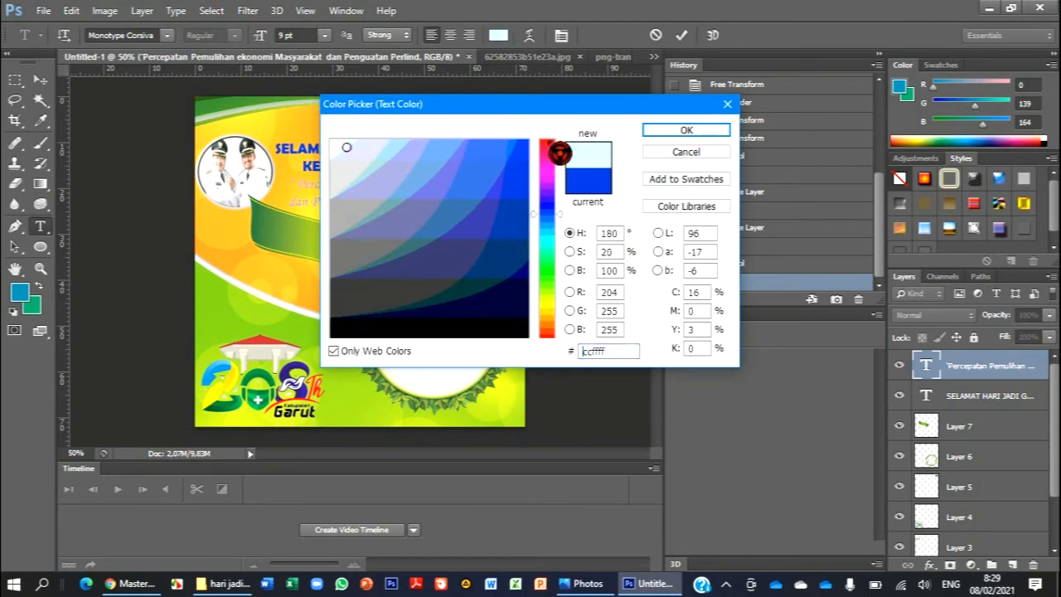
left_click(665, 133)
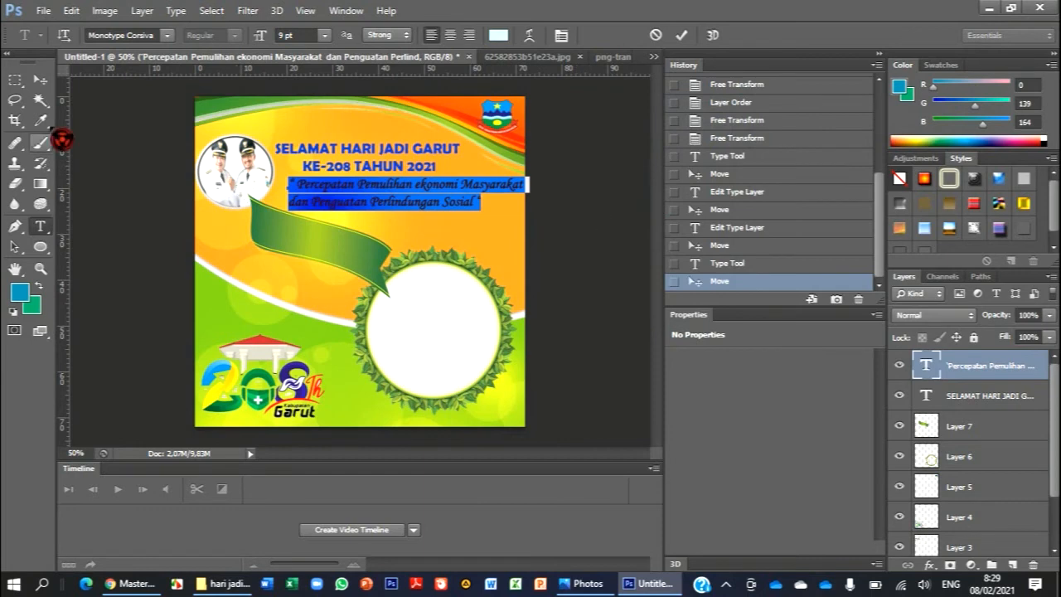
left_click(39, 79)
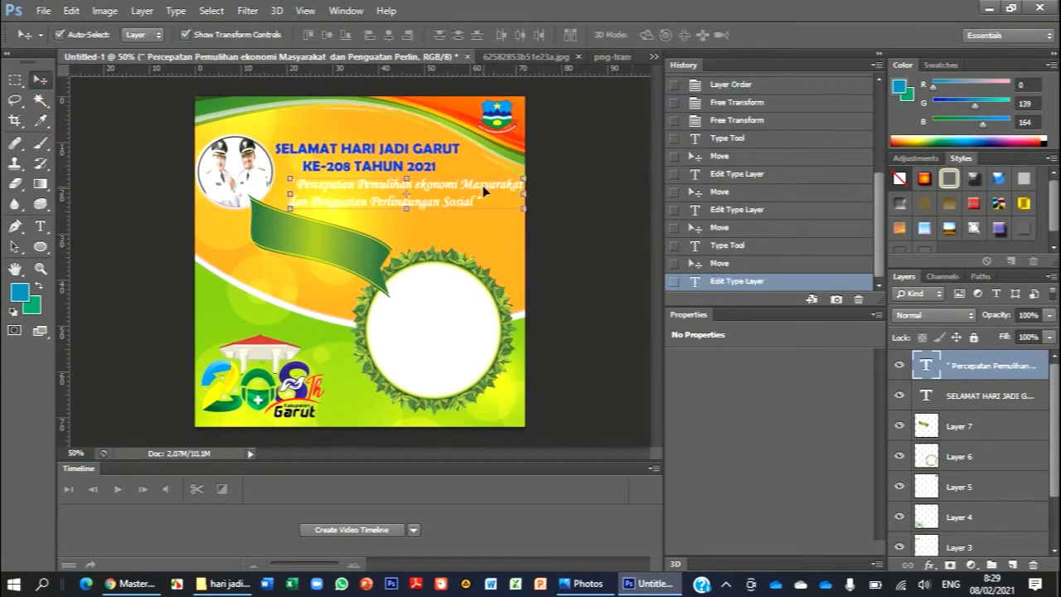
- Recolour the whole slogan text in the bright cyan 00cccc
double_click(925, 365)
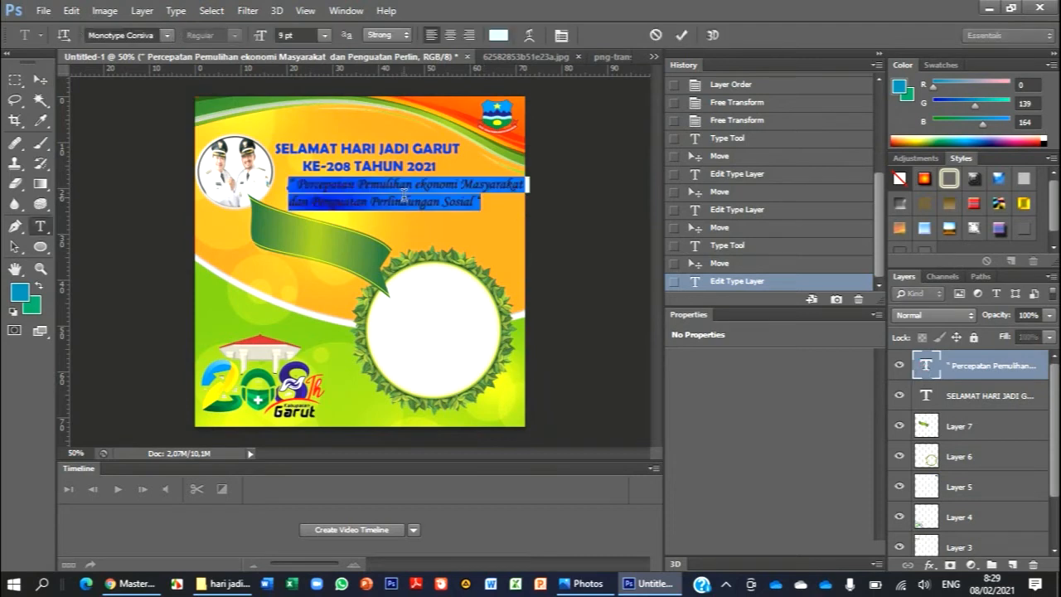
left_click(497, 34)
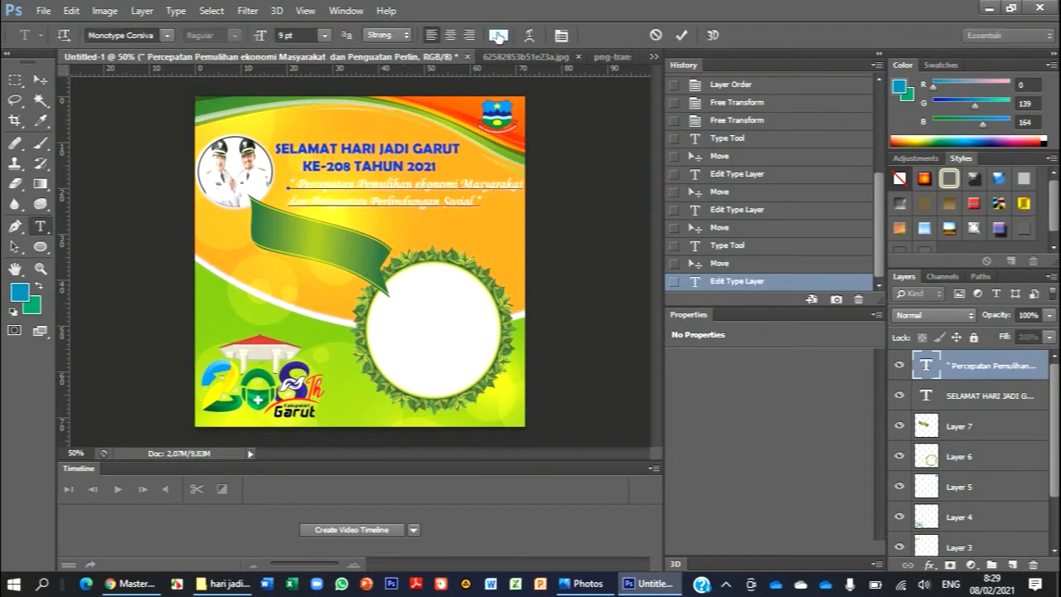
left_click(516, 182)
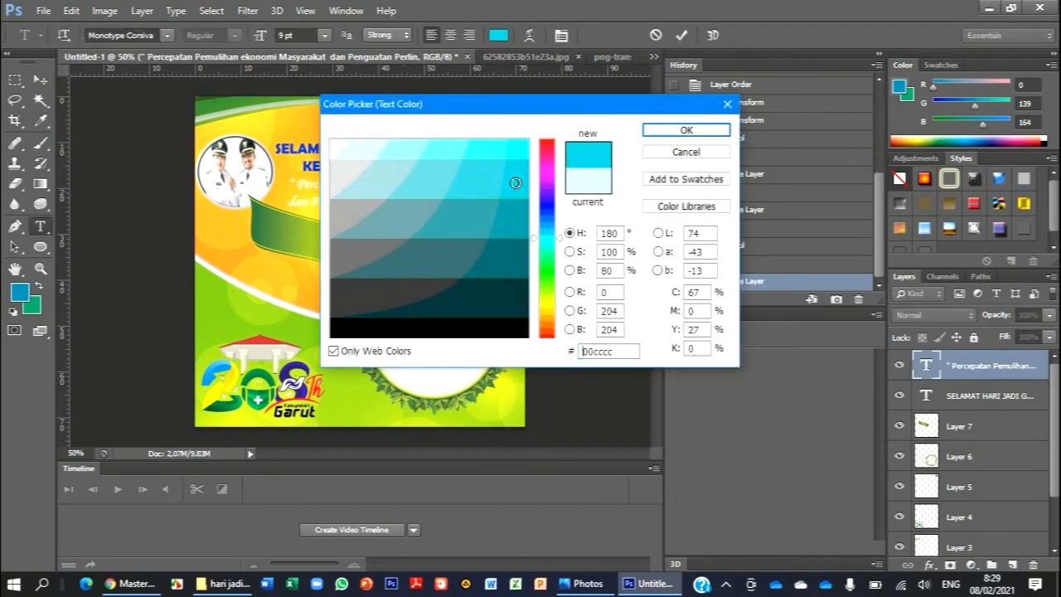
left_click(683, 131)
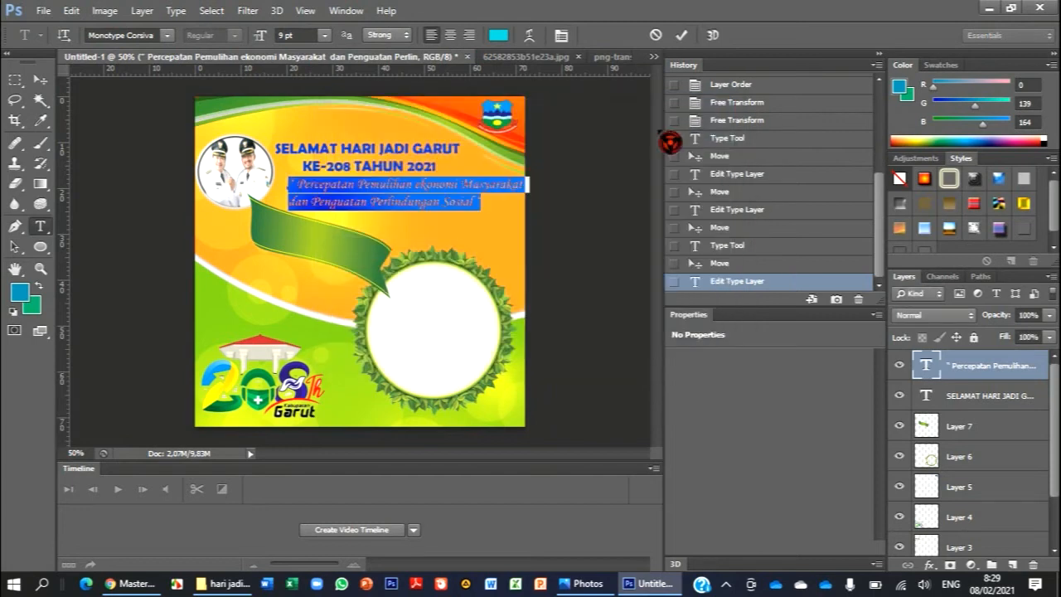
left_click(39, 79)
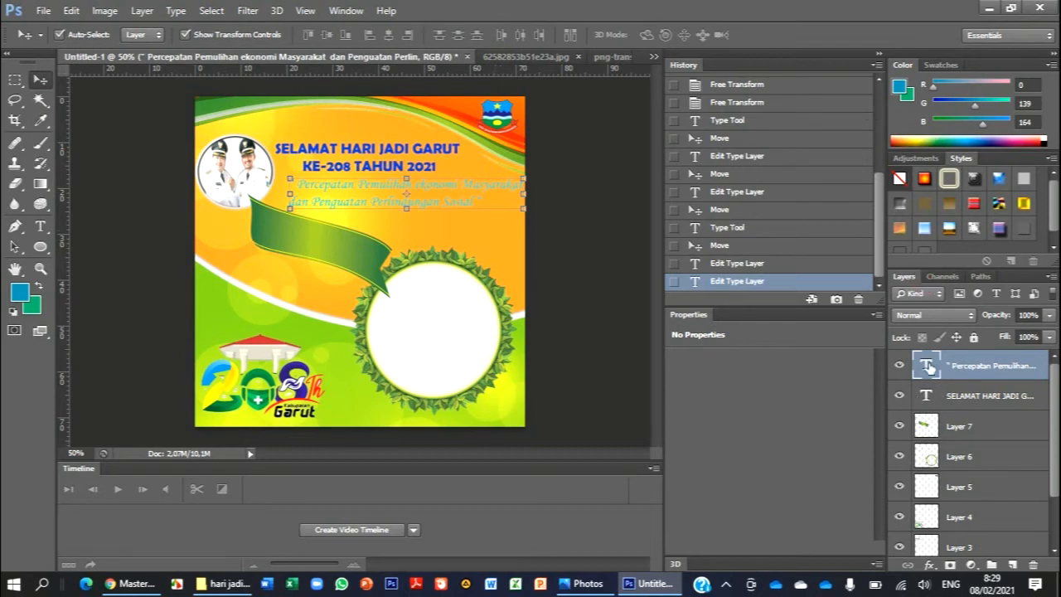
- Try the dark teal 003333 as the slogan's text colour
double_click(926, 366)
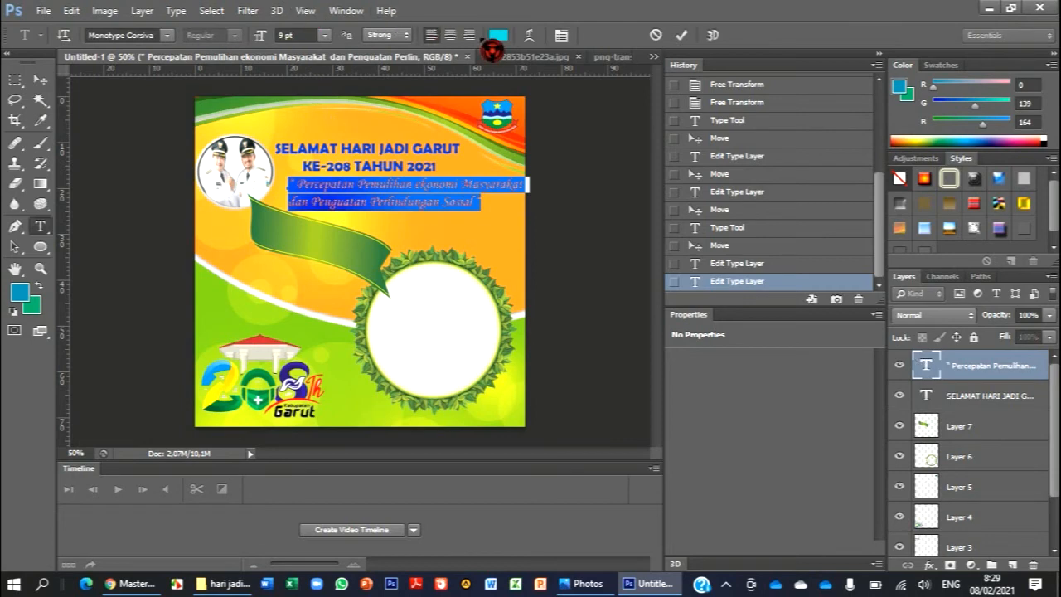
left_click(498, 34)
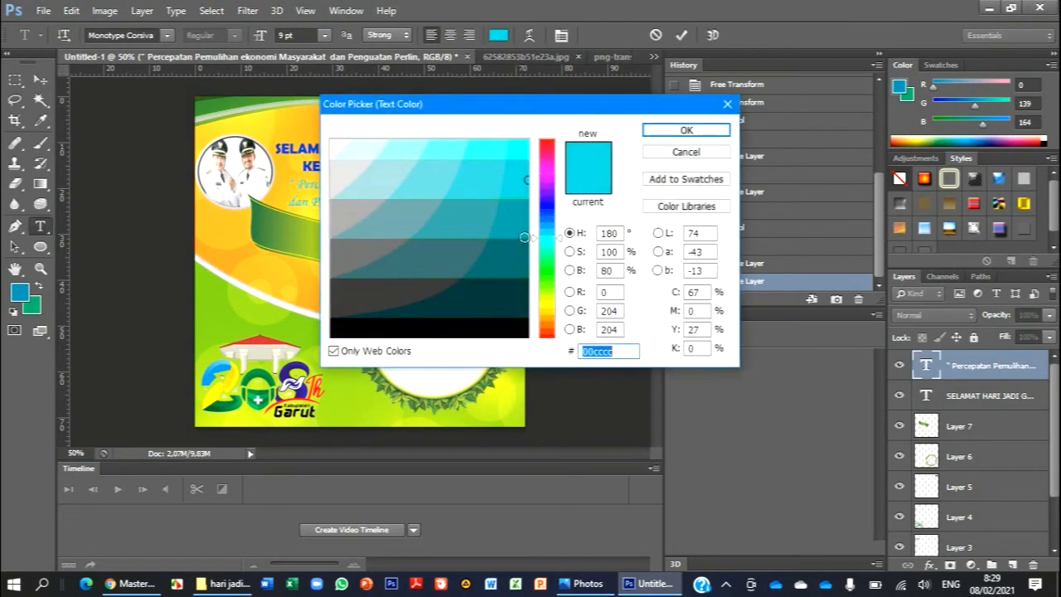
left_click(512, 275)
left_click(506, 304)
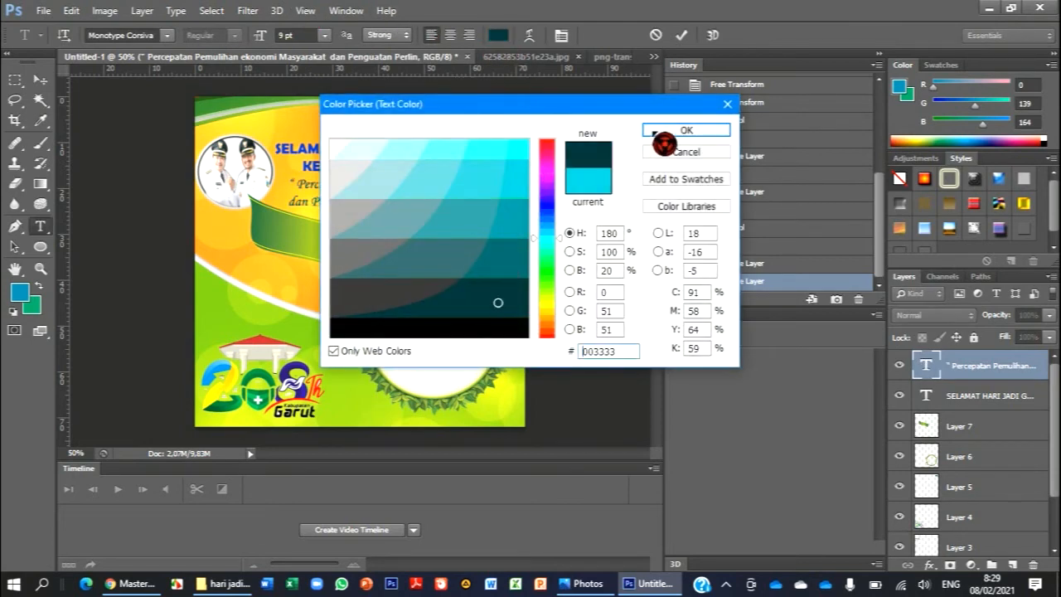
left_click(666, 135)
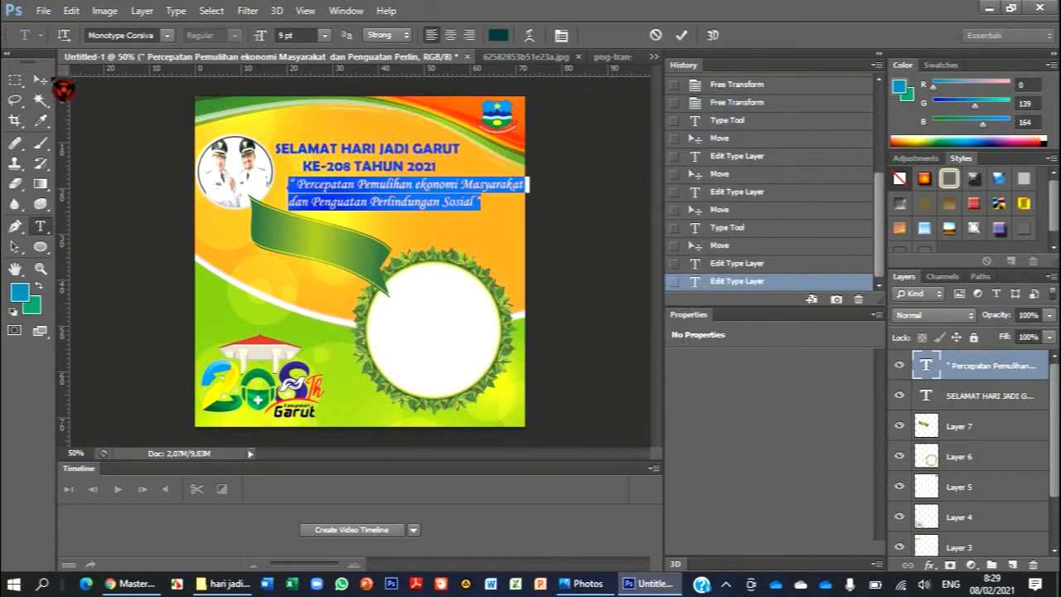
left_click(40, 81)
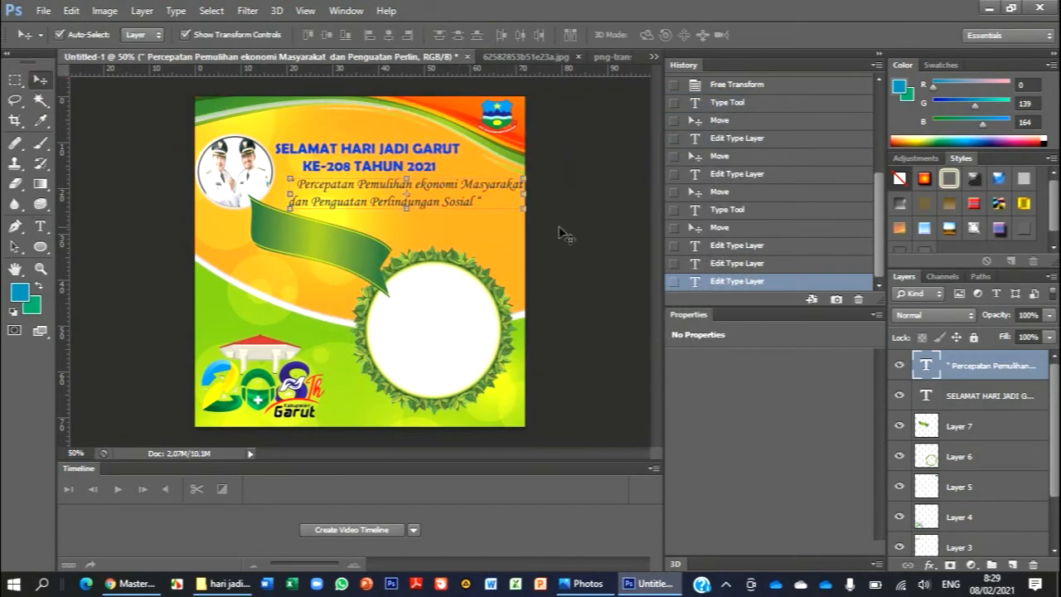
- Compare lighter cyan shades for the slogan text and apply 00cccc
double_click(925, 366)
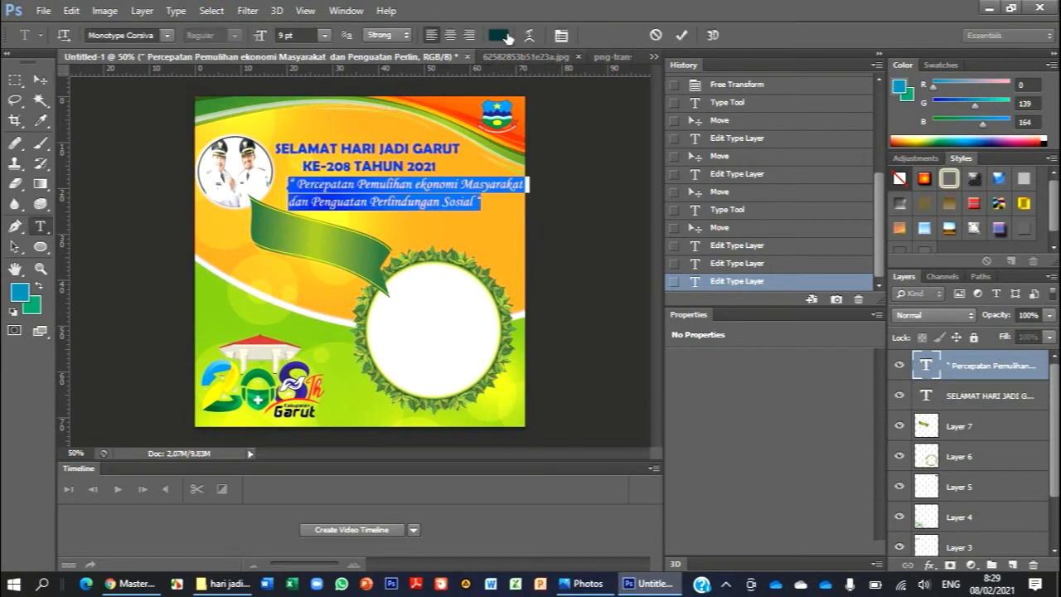
left_click(504, 35)
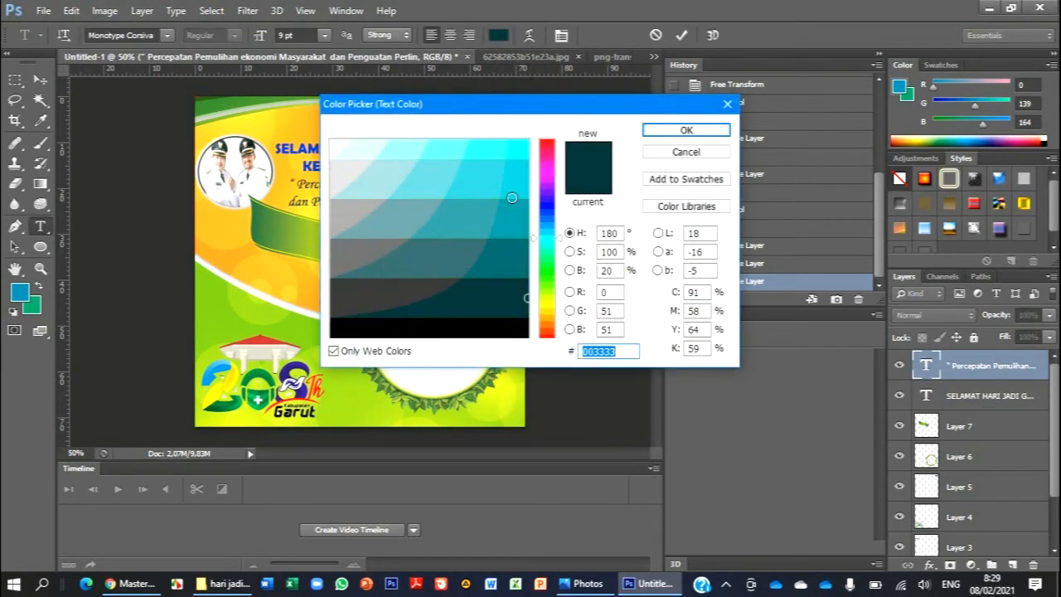
left_click(512, 220)
left_click(481, 180)
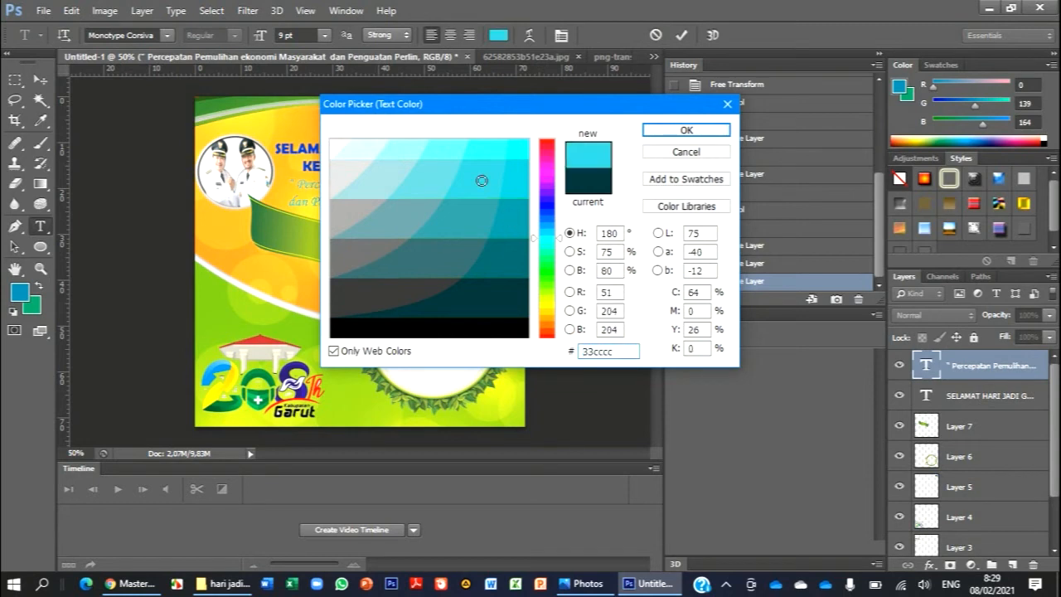
left_click(514, 191)
left_click(683, 133)
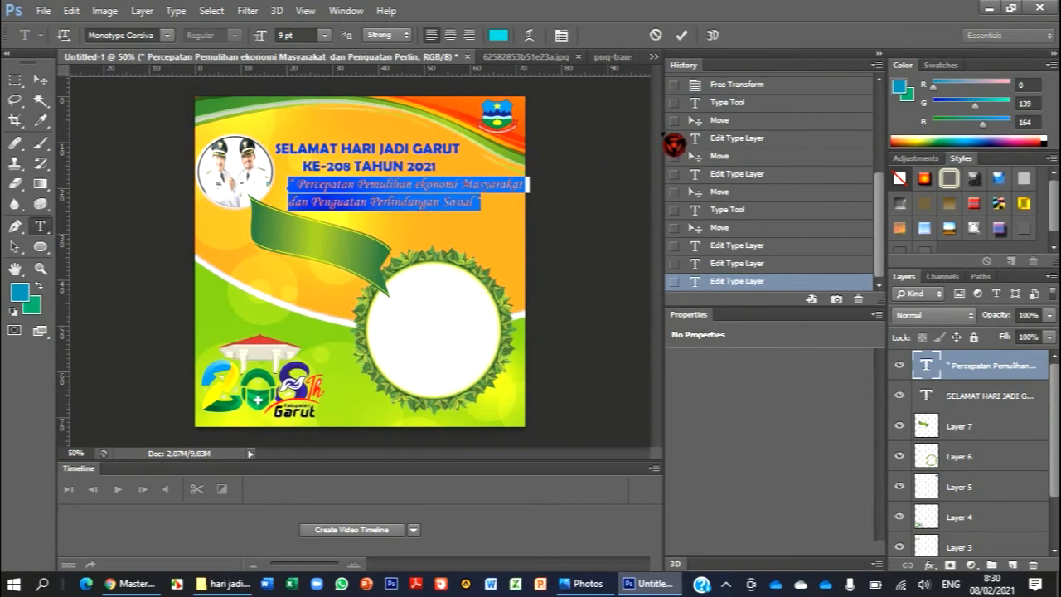
left_click(45, 81)
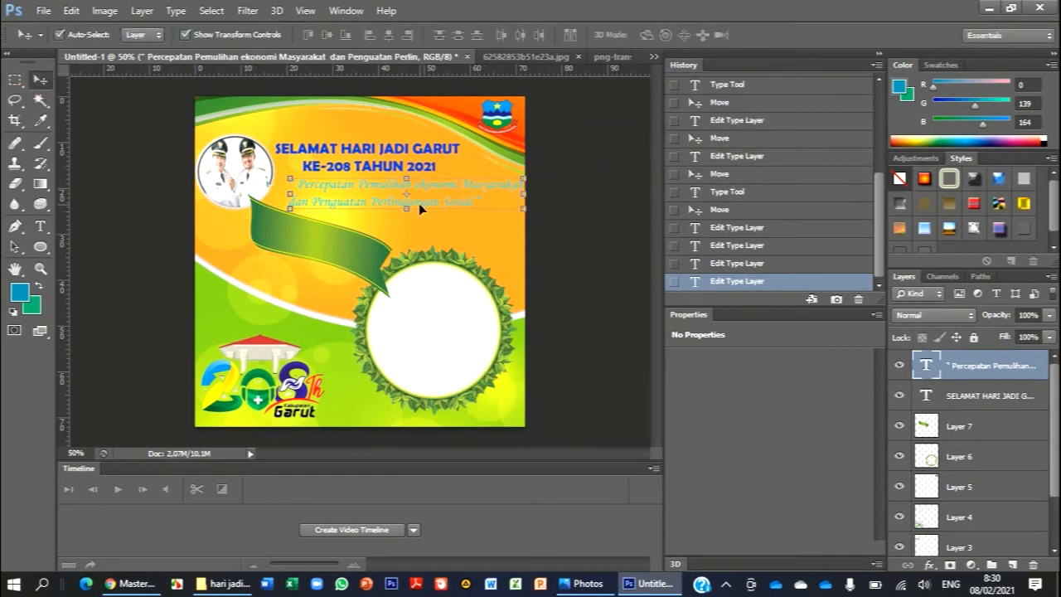
- Scale the slogan to 100.03% width and 98.59% height, apply the transform and deselect the layer
mouse_move(404, 205)
left_mouse_down()
mouse_move(395, 196)
mouse_move(394, 209)
left_mouse_up()
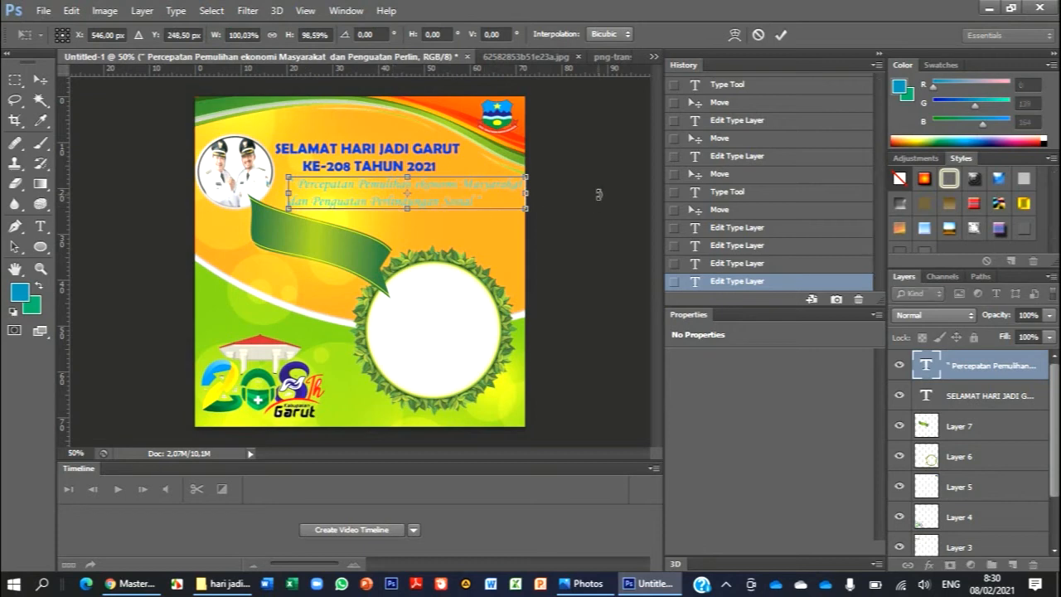
left_click(780, 35)
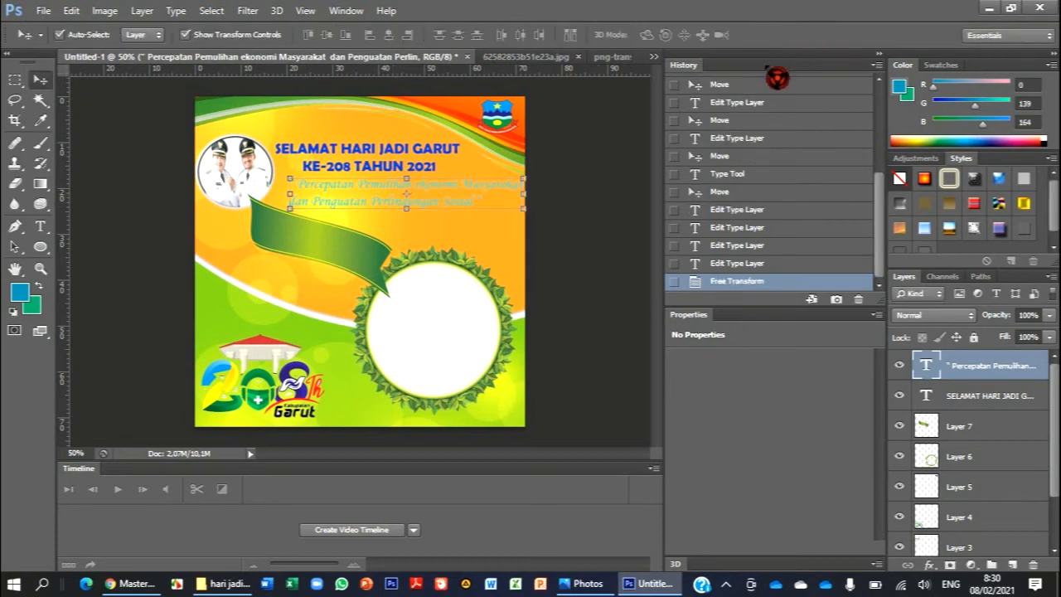
left_click(545, 210)
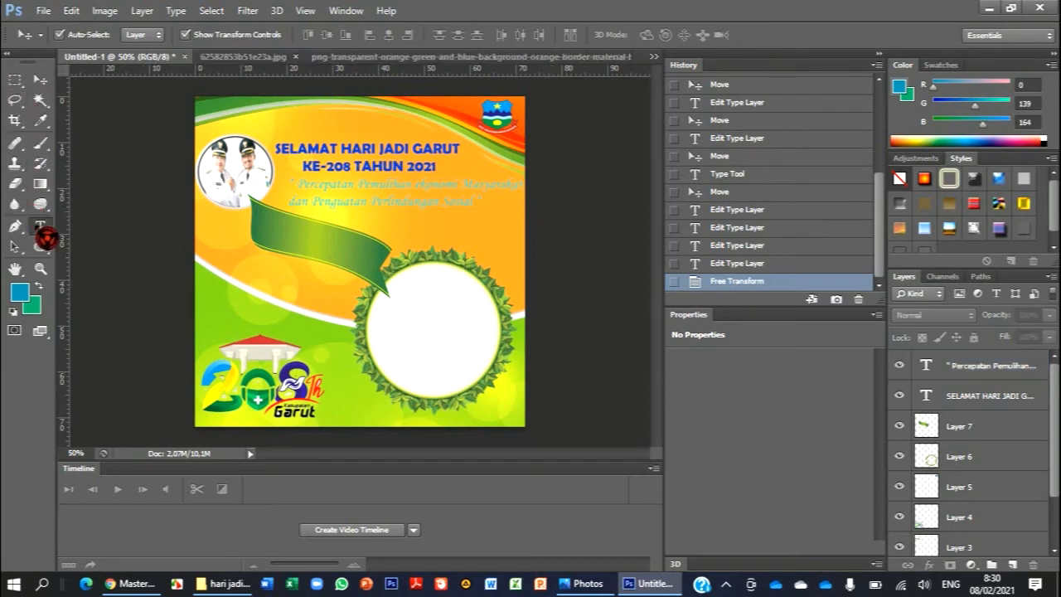
- Add a new text line reading 16 Pebruari 2021 above the 208 anniversary logo
left_click(42, 231)
left_click(219, 319)
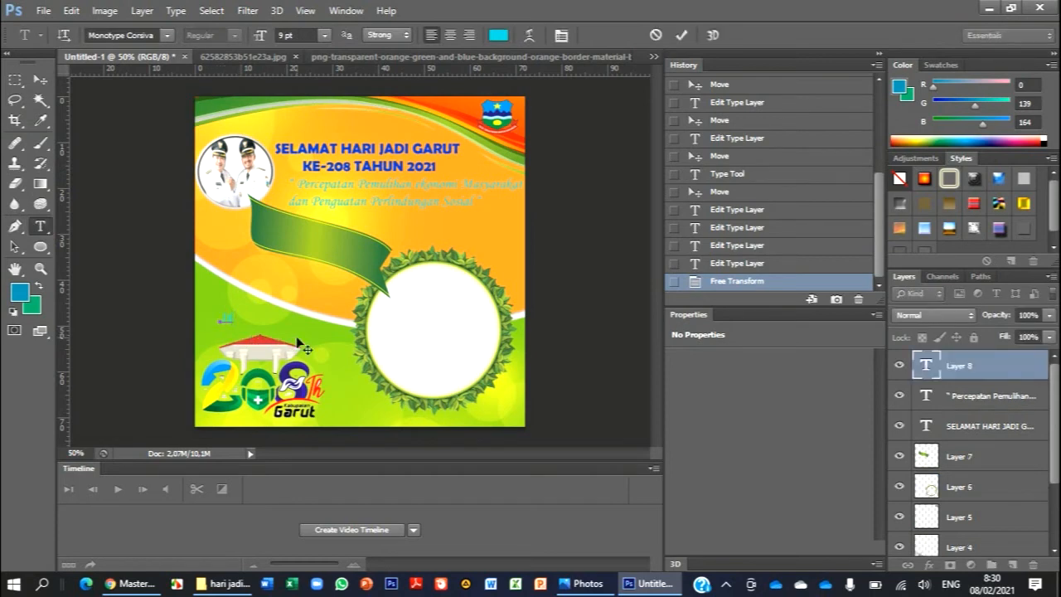
type("16 Februari 2021")
- Set the whole date text in the Copperplate Gothic Bold font
key("ctrl+a")
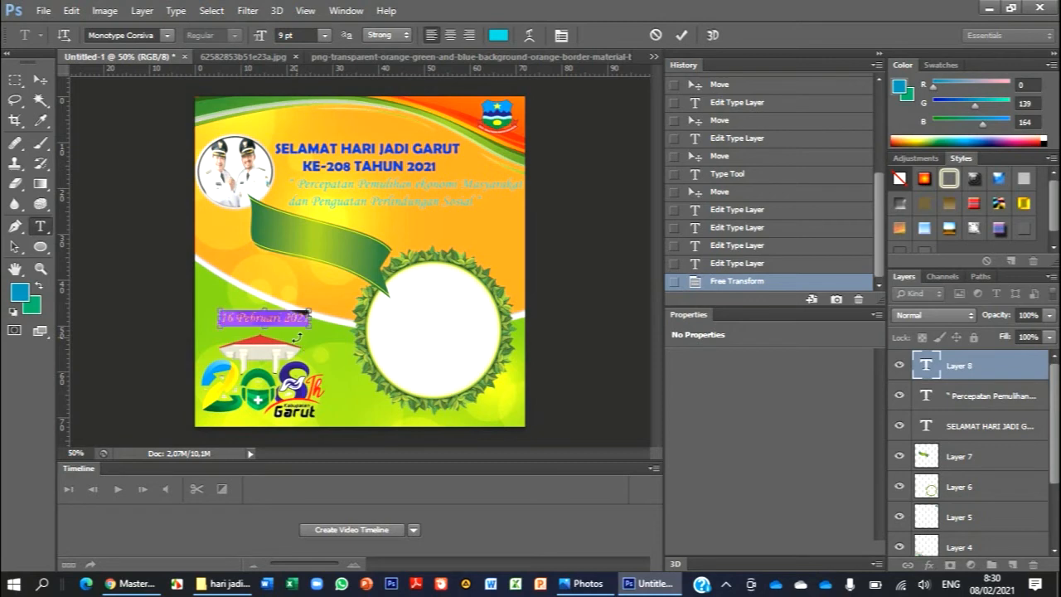
left_click(169, 36)
scroll(219, 172, "up", 3)
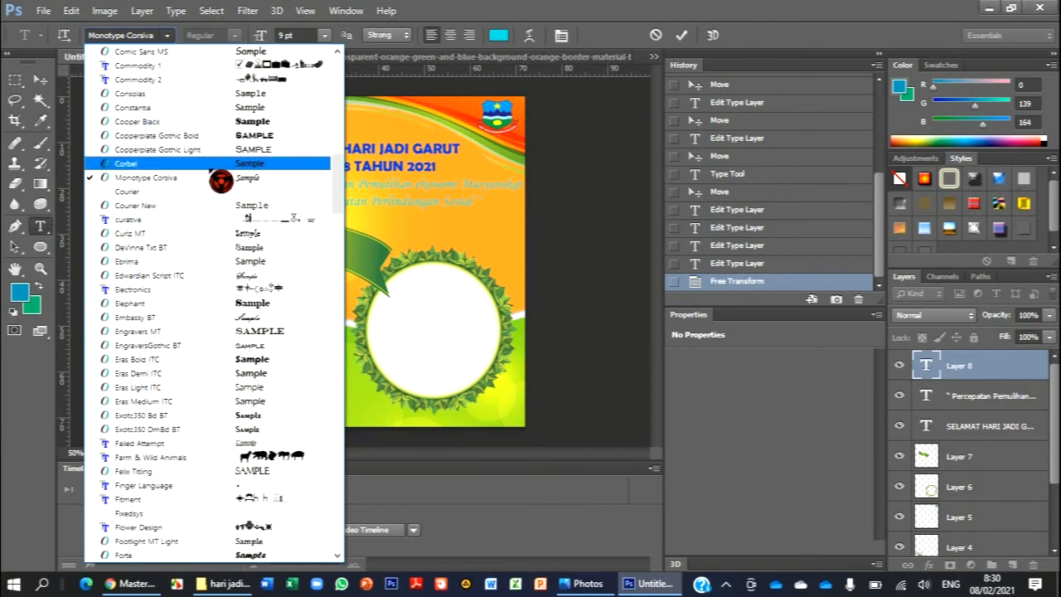
left_click(238, 138)
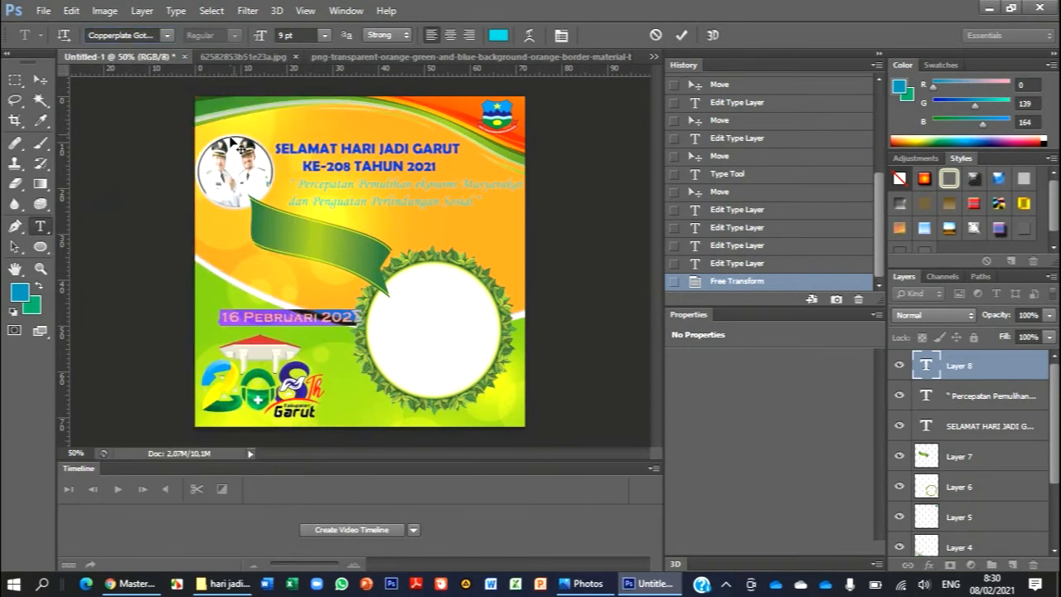
- Turn off the web-only colour restriction and colour the selected date text orange, ec8a2a
left_click(500, 35)
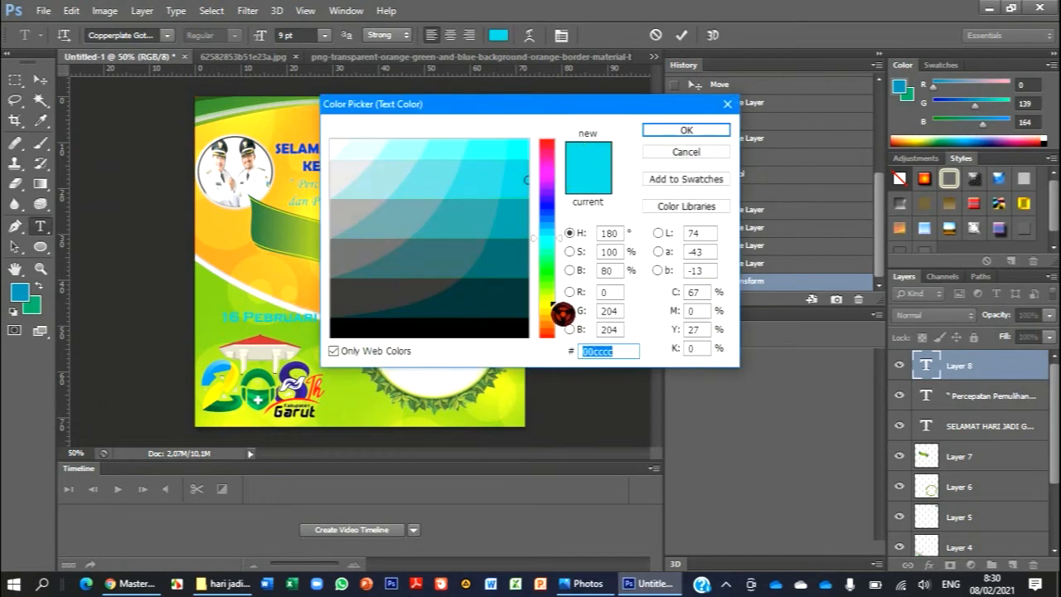
left_click(556, 326)
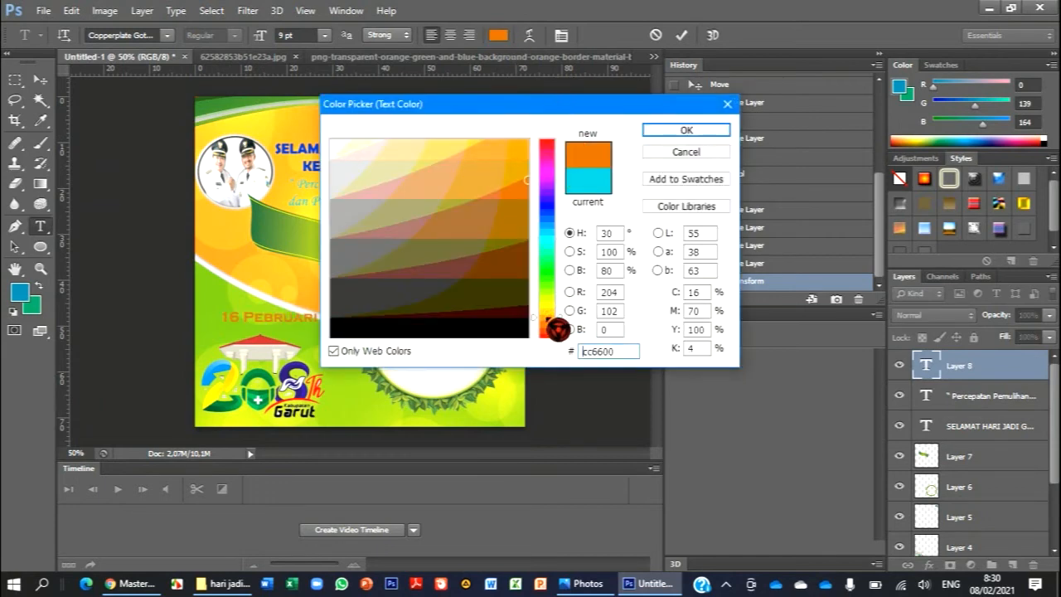
left_click(358, 355)
left_click_drag(559, 324, 559, 332)
left_click(493, 154)
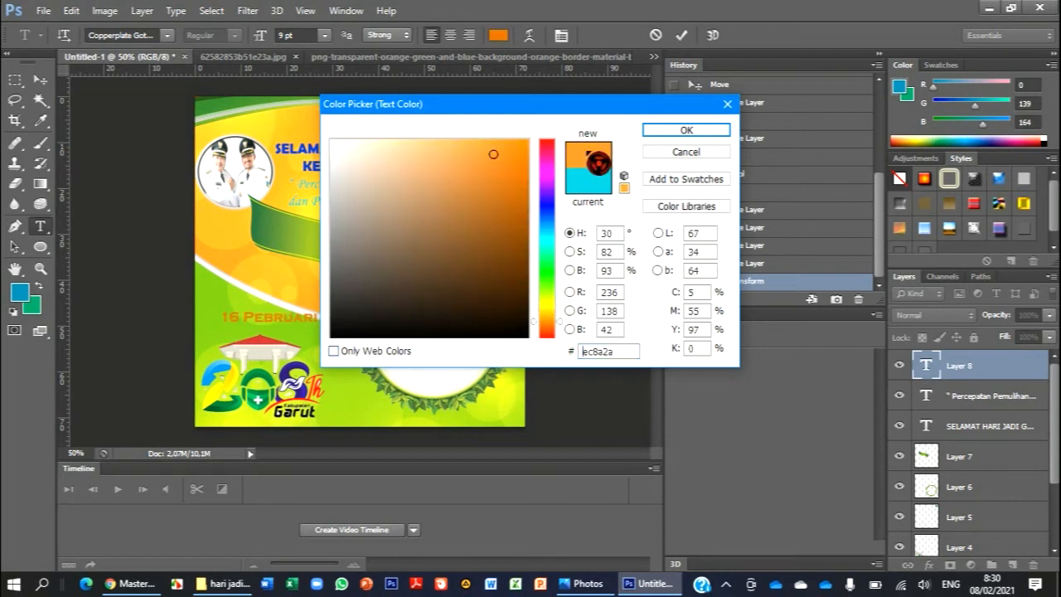
left_click(672, 134)
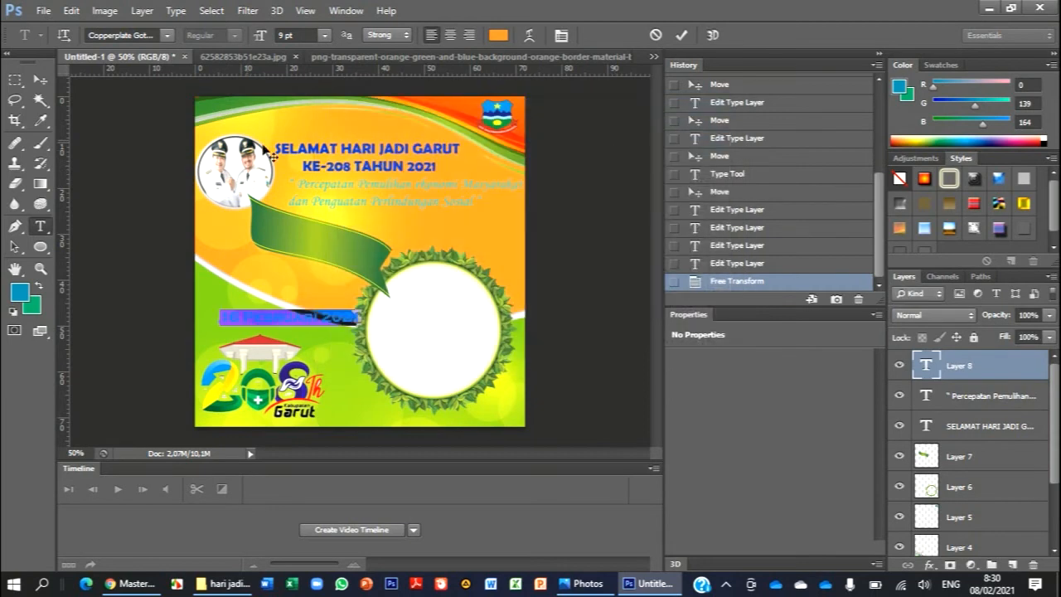
- Set the date text to 6 pt, move it slightly closer to the roof of the 208 anniversary logo, and deselect the layer
left_click(326, 36)
left_click(329, 80)
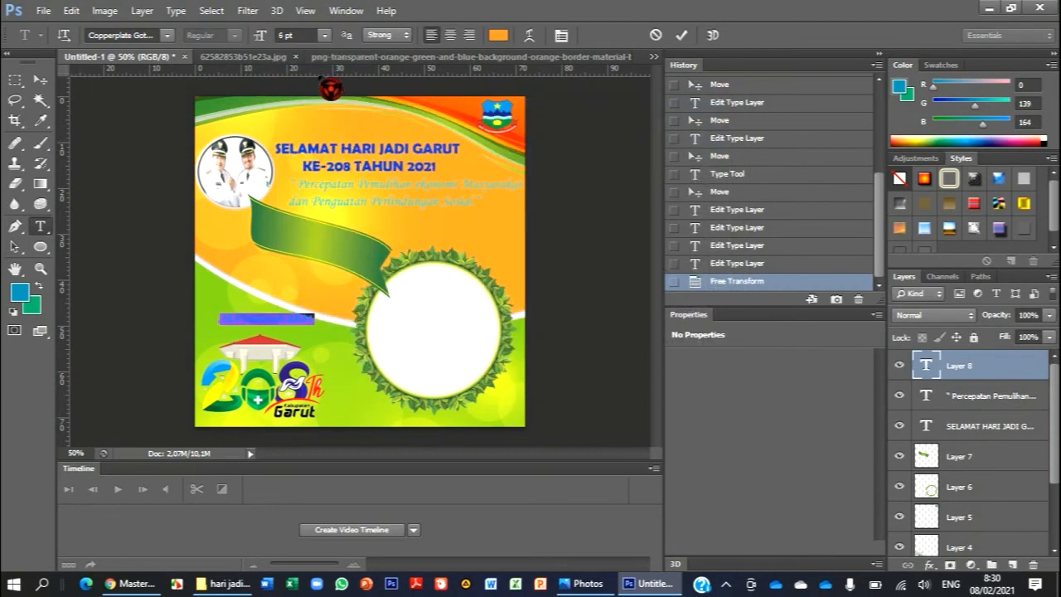
left_click(38, 79)
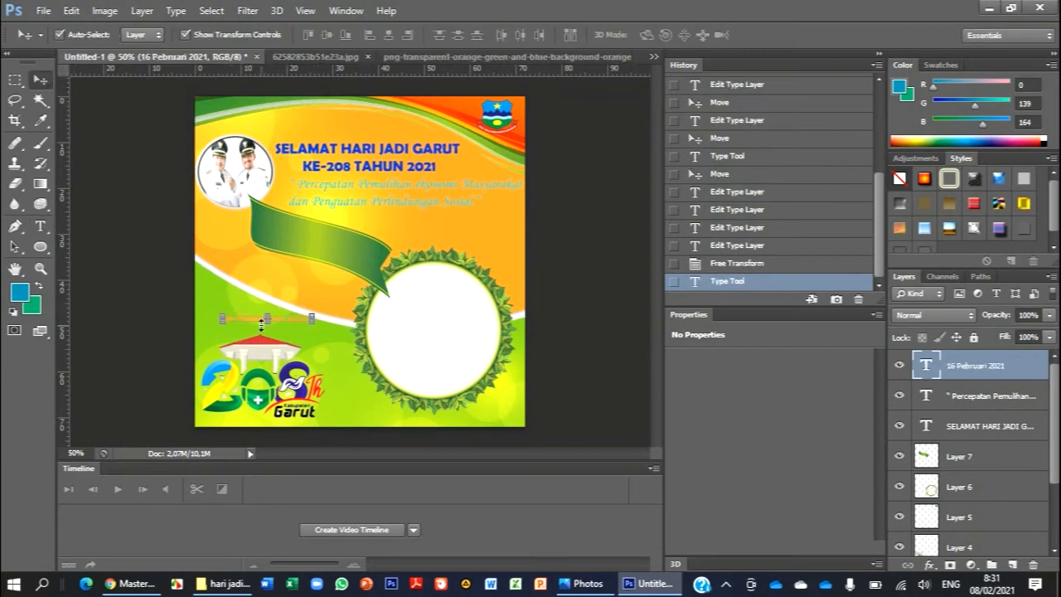
left_click_drag(253, 322, 246, 325)
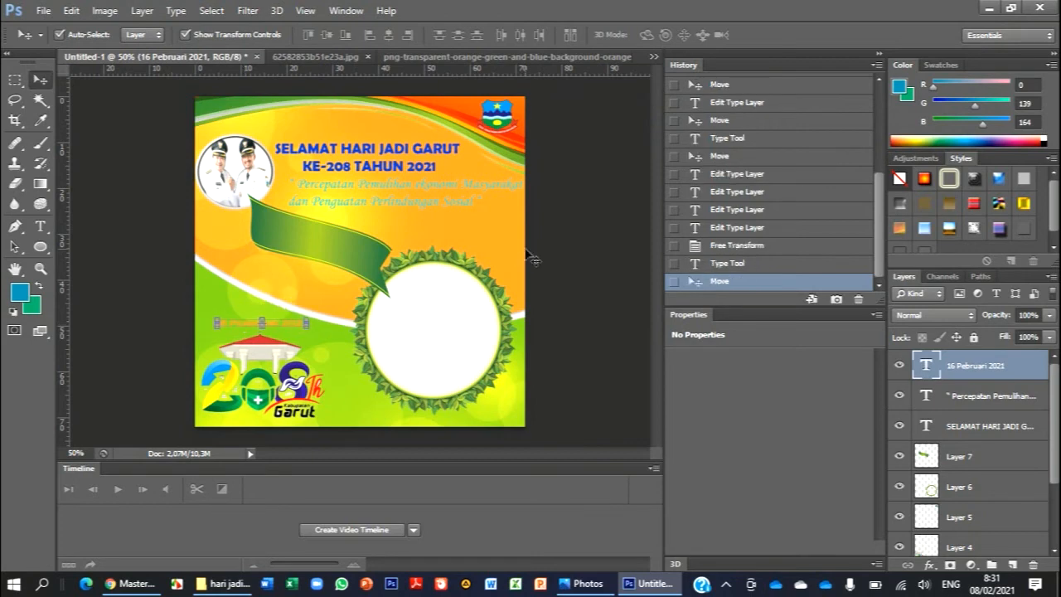
left_click(15, 80)
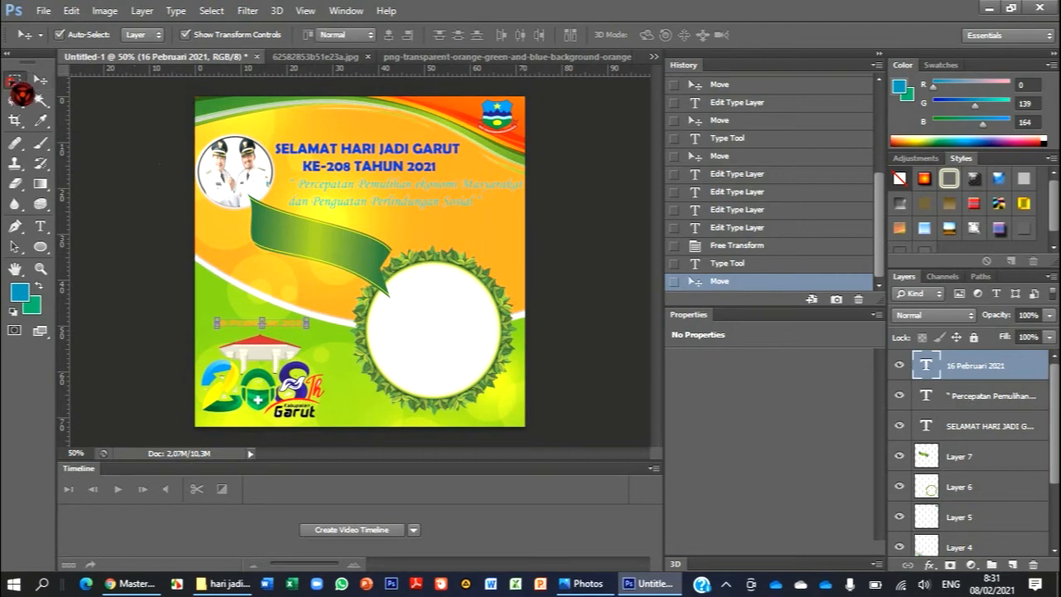
left_click(39, 80)
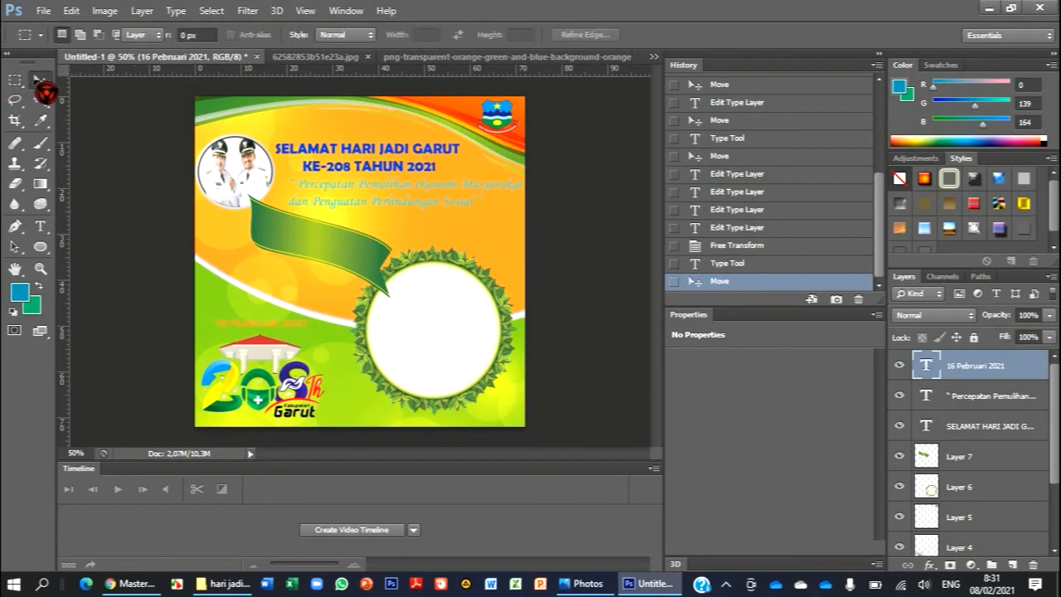
left_click(590, 203)
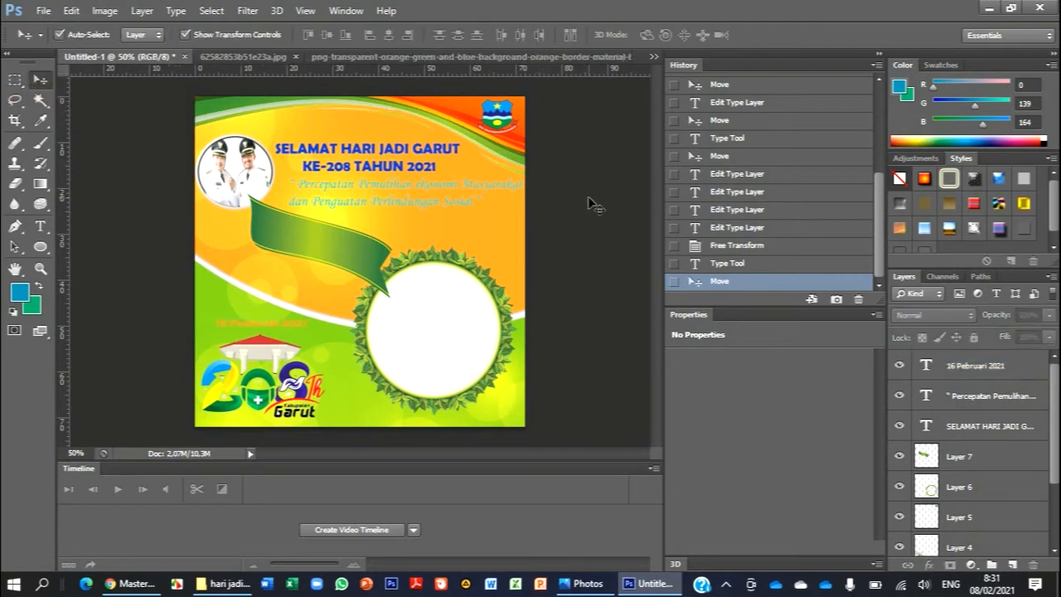
- Start a new text line beginning with Created at the artwork's lower edge, beneath the circular leaf frame
left_click(50, 236)
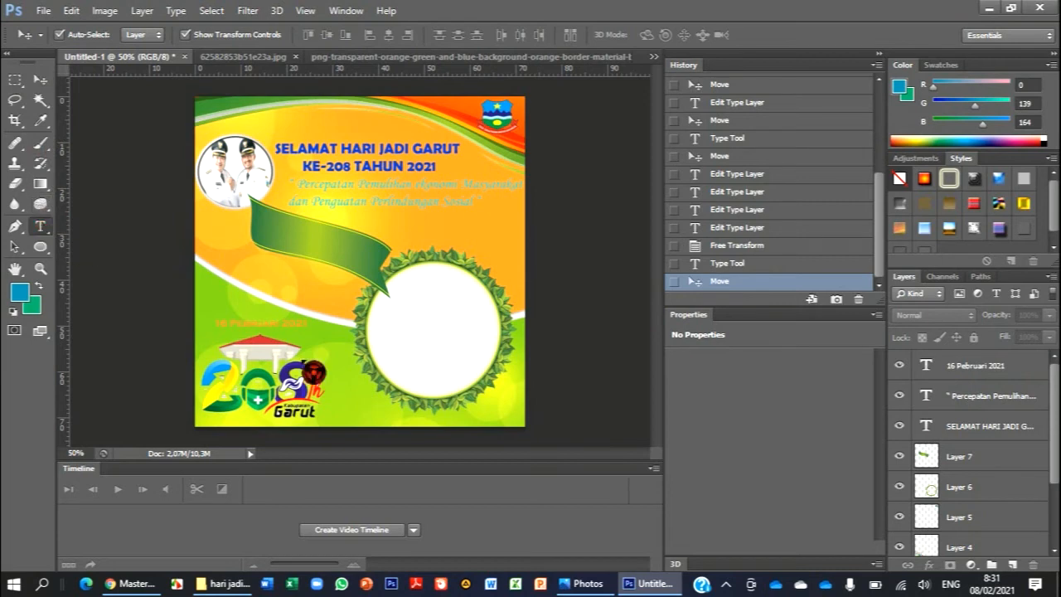
left_click(377, 421)
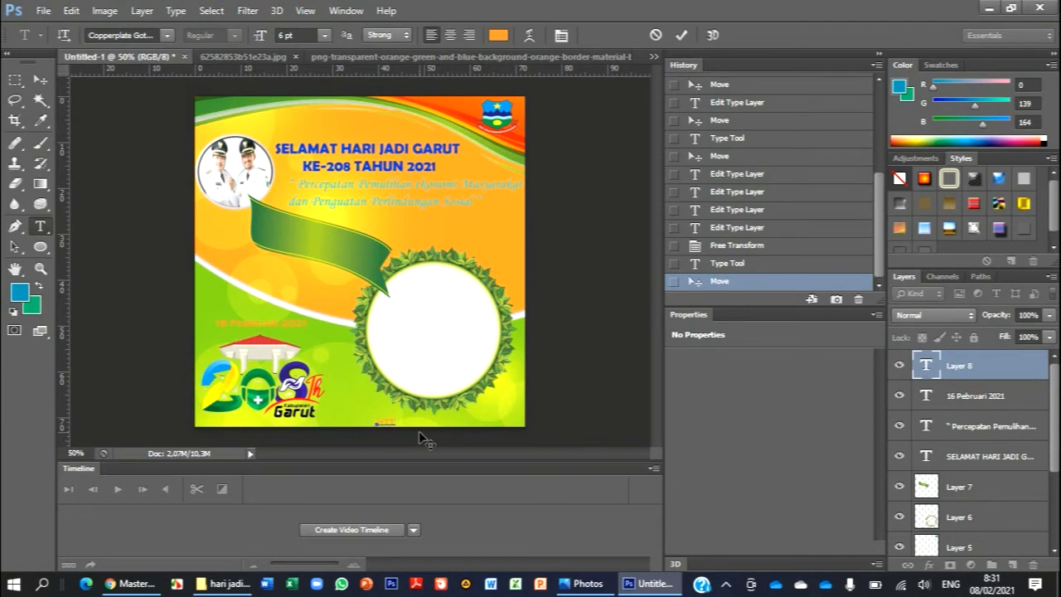
type("Created")
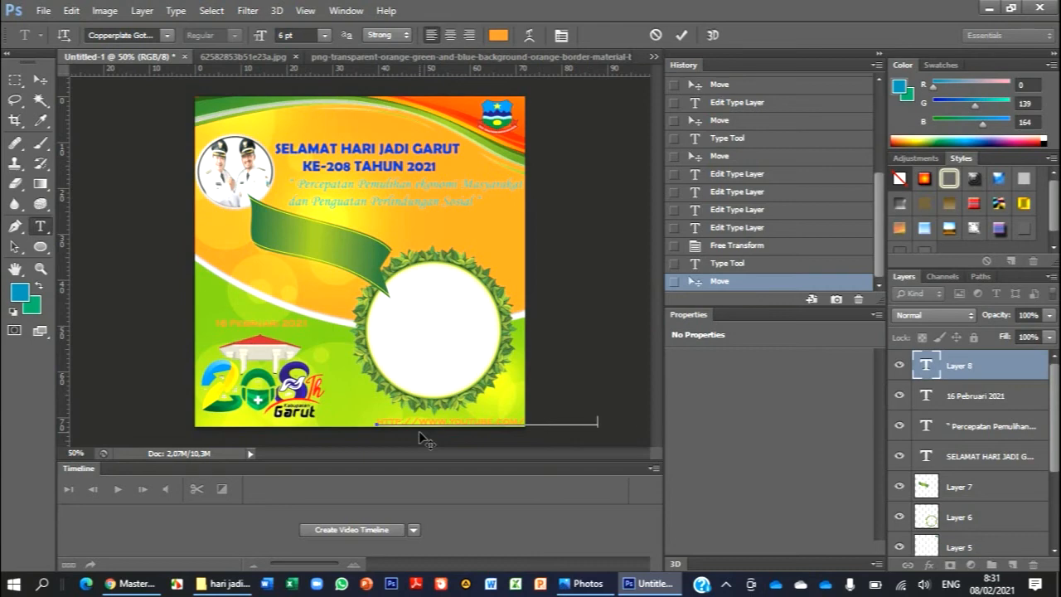
- Set the whole YouTube credit line at the artwork's lower edge in the Corbel font
key("ctrl+a")
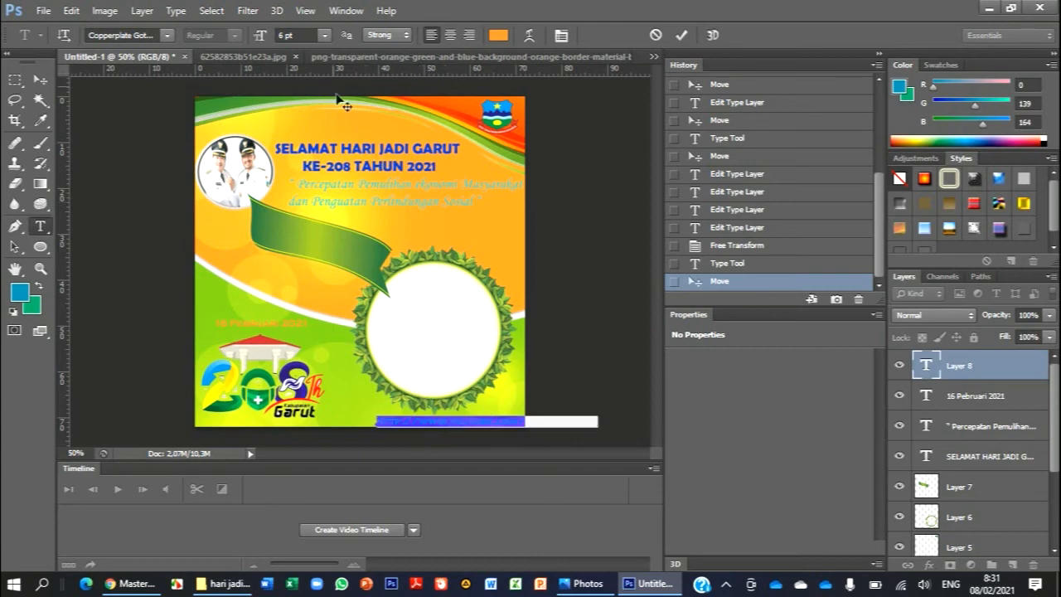
left_click(324, 37)
left_click(328, 40)
left_click(166, 36)
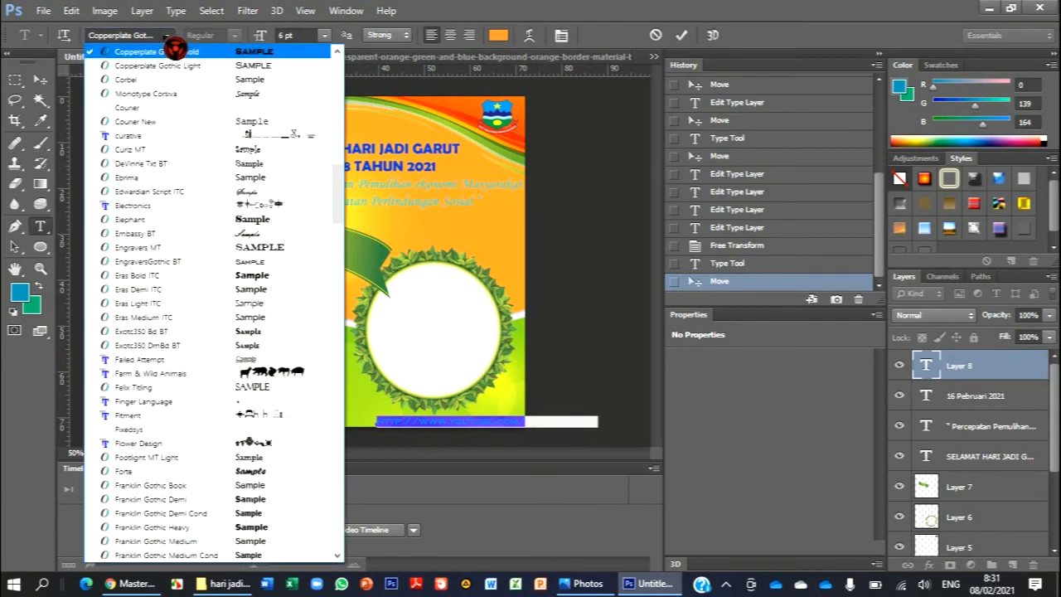
left_click(191, 81)
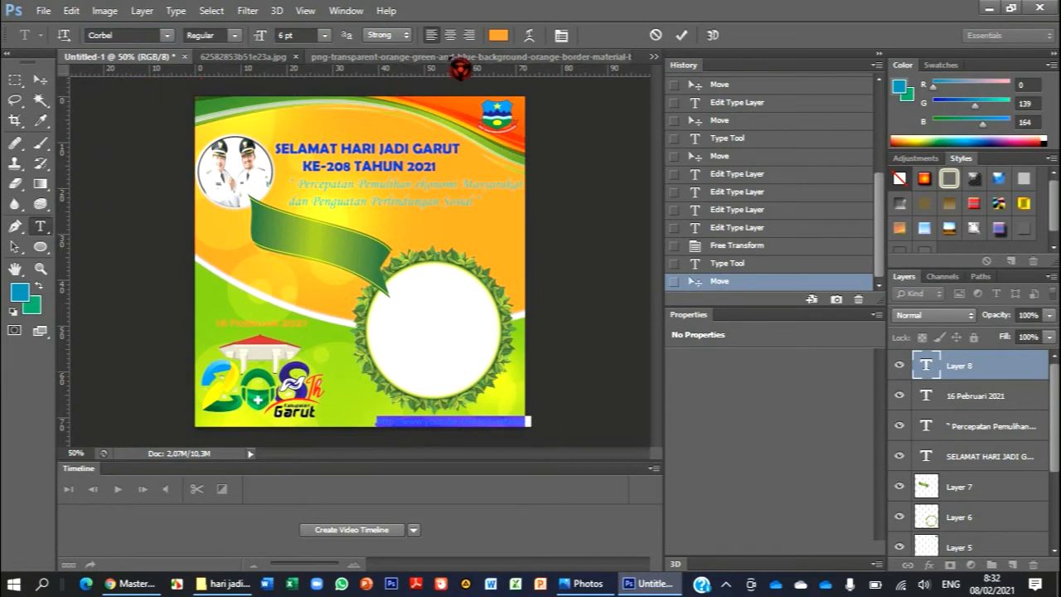
- Colour the YouTube credit line blue and commit the text
left_click(498, 35)
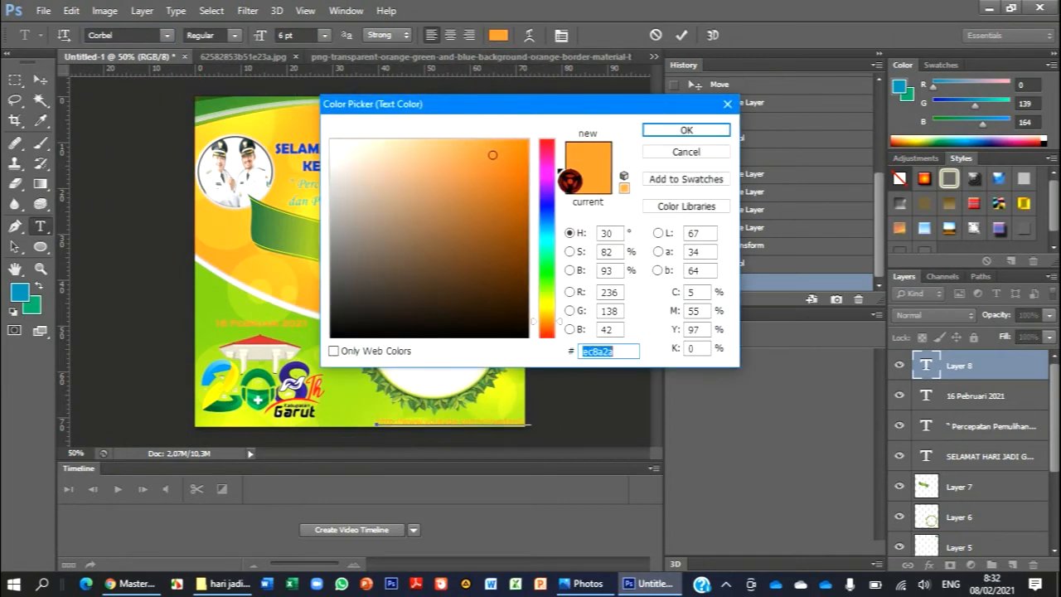
left_click(560, 217)
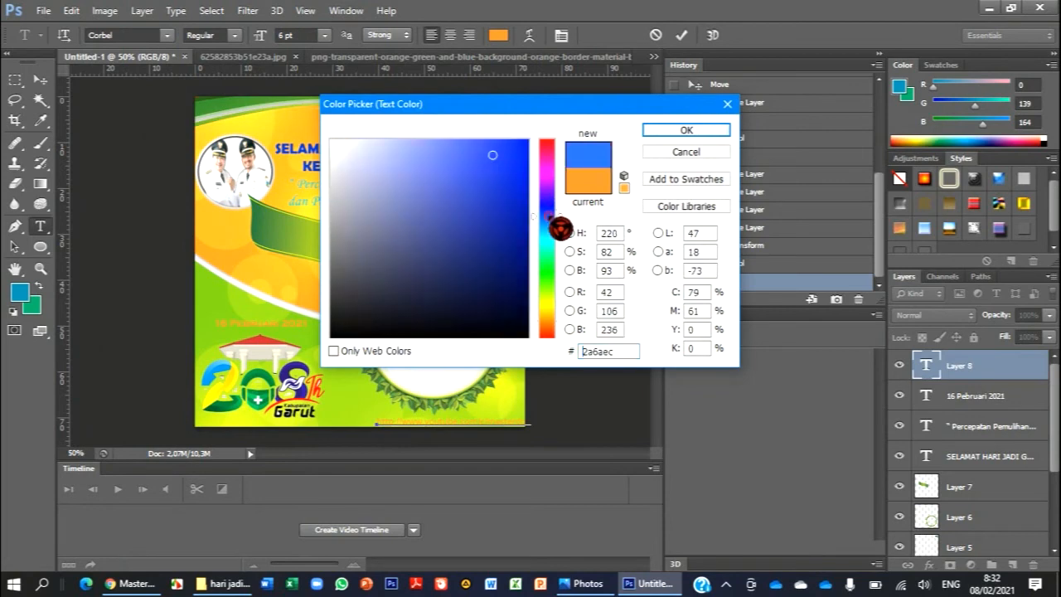
left_click(516, 175)
left_click(665, 137)
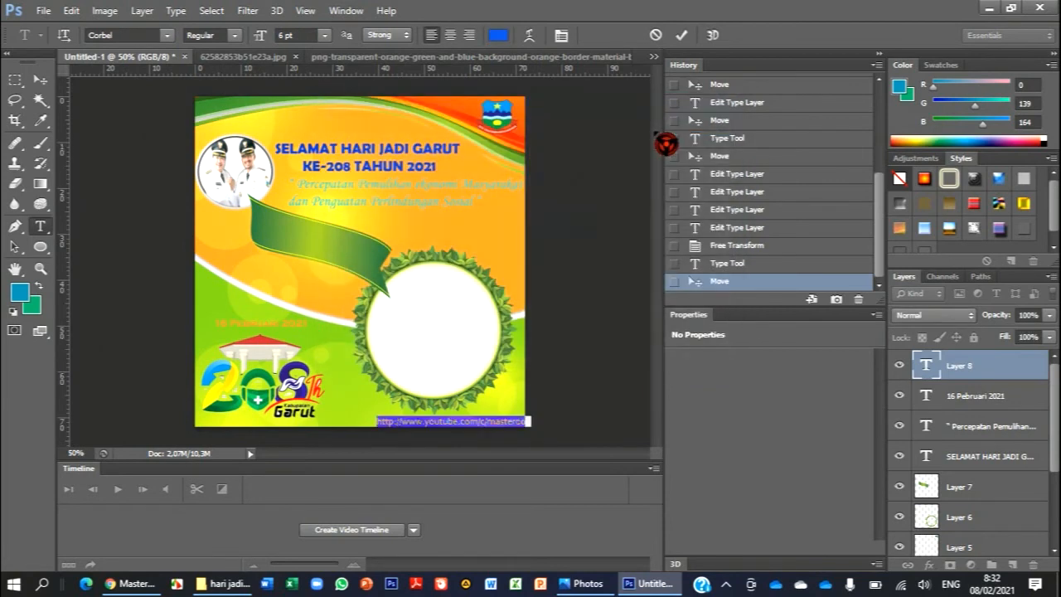
left_click(41, 80)
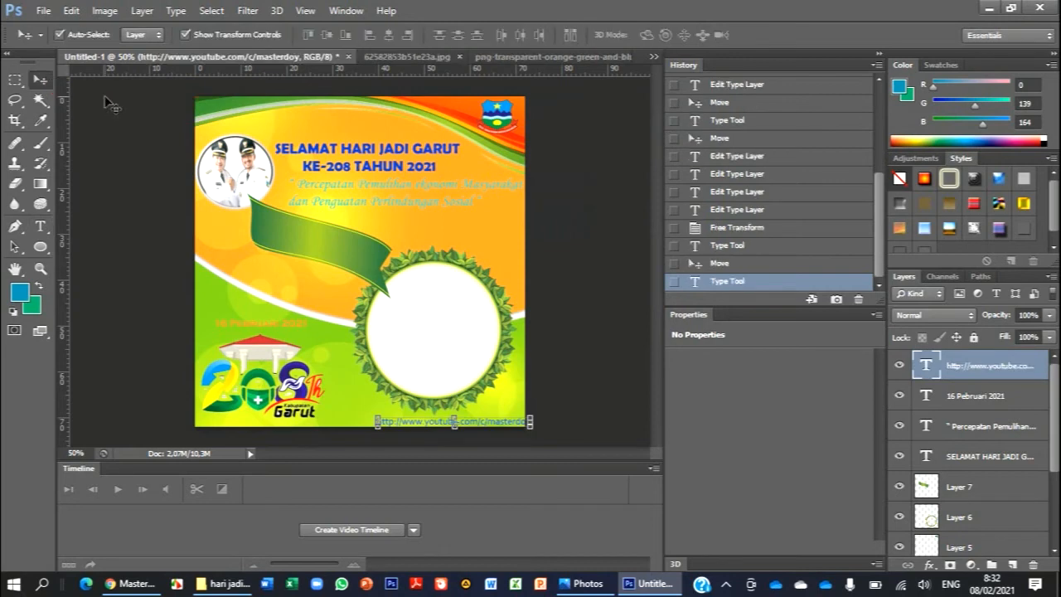
- Nudge the YouTube credit line left until it is centred beneath the circular leaf frame, and deselect the layer
key("Left")
key("Left")
key("Left")
key("Left")
key("Left")
key("Left")
key("Left")
key("Left")
key("Left")
key("Left")
key("Left")
key("Left")
key("Left")
key("Left")
key("Left")
key("Left")
key("Left")
key("Left")
key("Left")
key("Left")
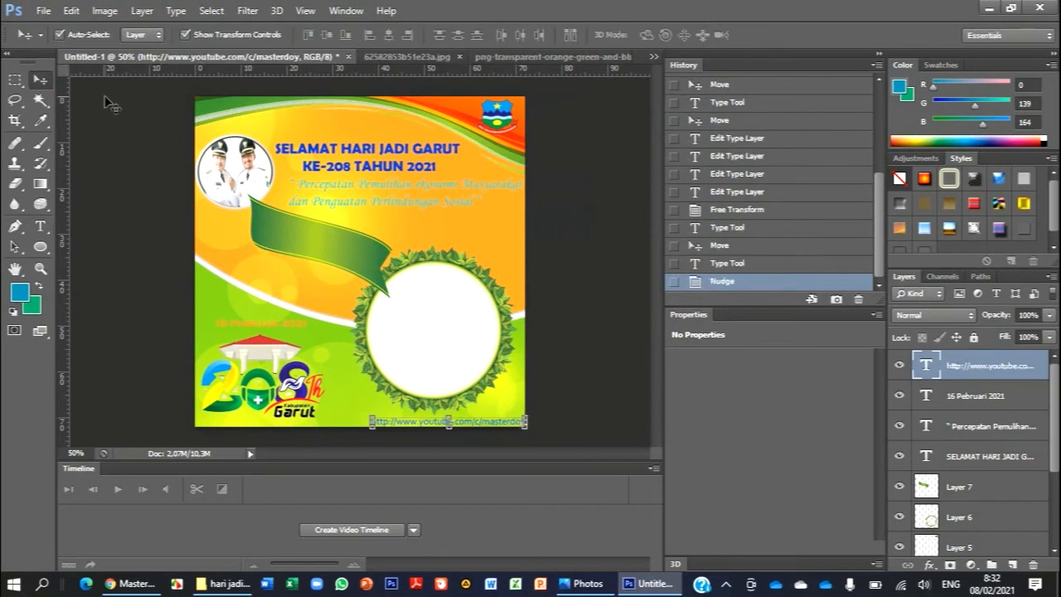
key("Left")
key("Left")
key("Left")
key("Left")
key("Left")
key("Left")
key("Left")
key("Left")
key("Left")
key("Left")
key("Left")
key("Left")
key("Left")
key("Left")
key("Left")
key("Left")
key("Left")
key("Left")
key("Left")
key("Left")
key("Left")
key("Left")
key("Left")
key("Left")
key("Left")
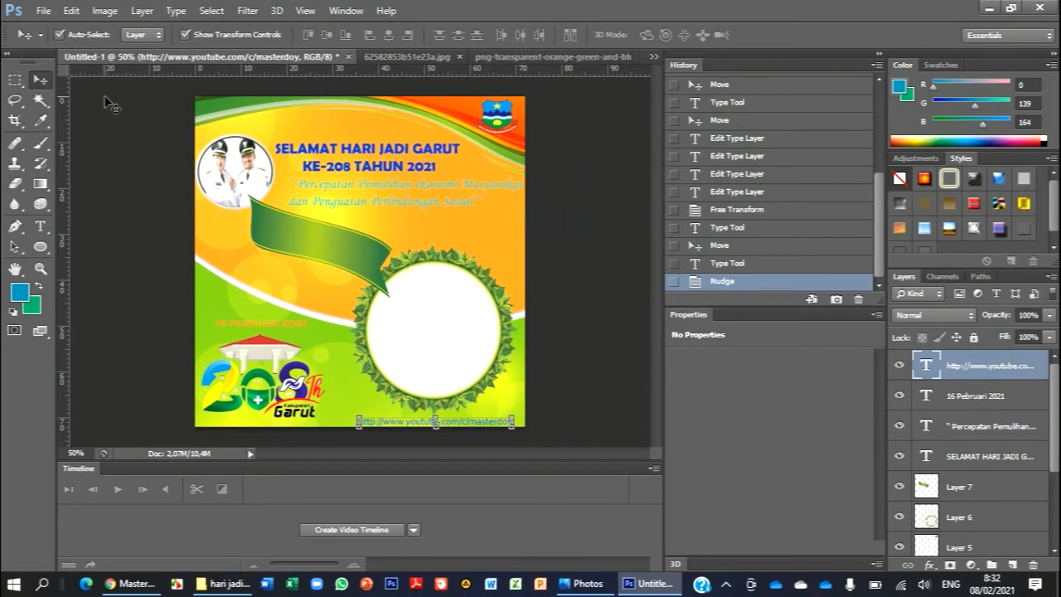
left_click(627, 212)
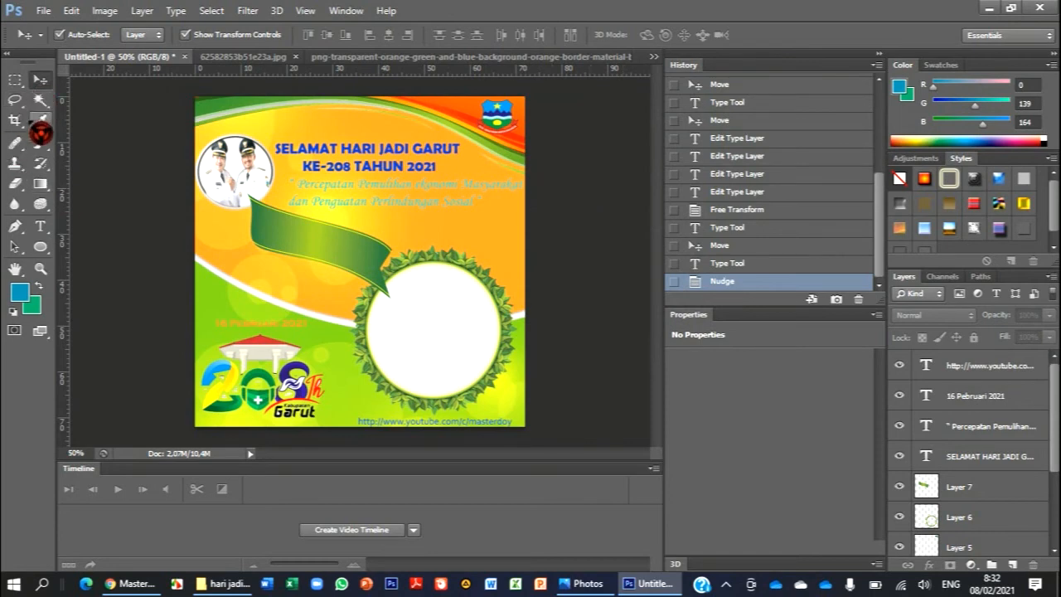
- Add the two-line text AKU BANGGA MENJADI / ORANG GARUT beside the green ribbon and centre-align it
left_click(40, 225)
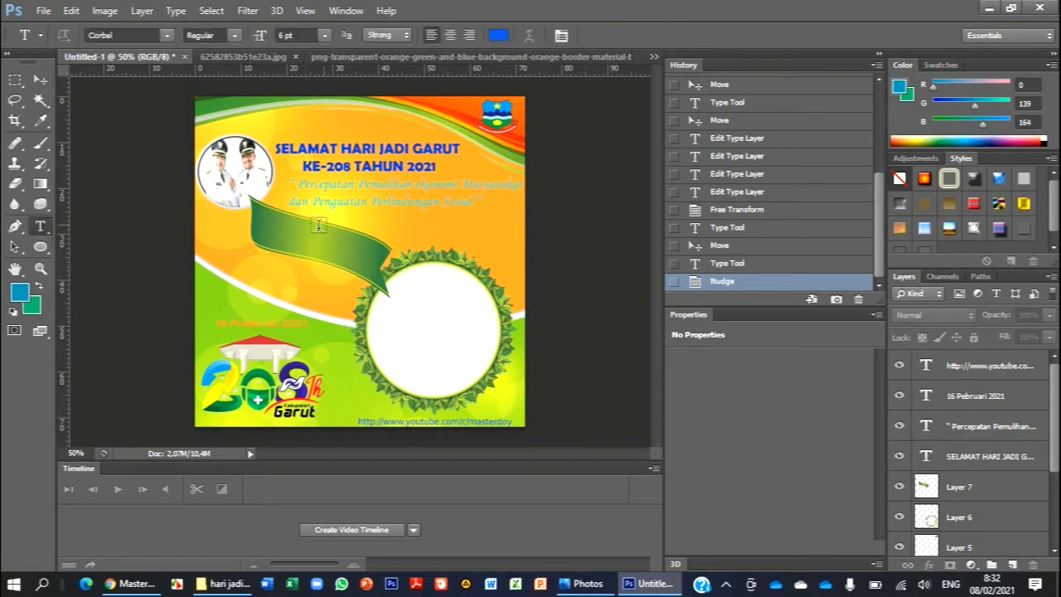
left_click(228, 246)
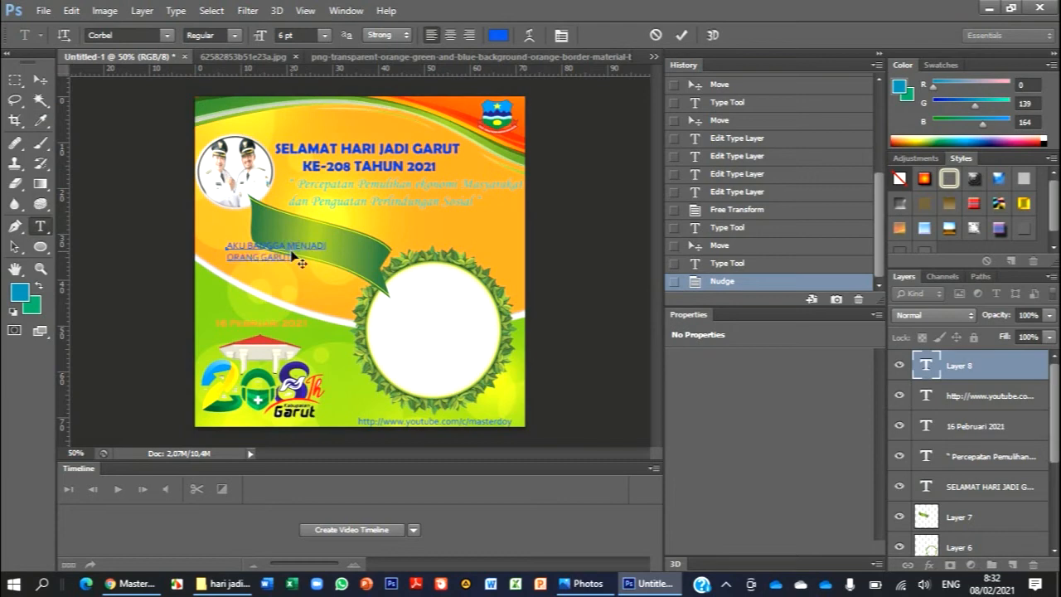
left_click(290, 249)
key("ctrl+a")
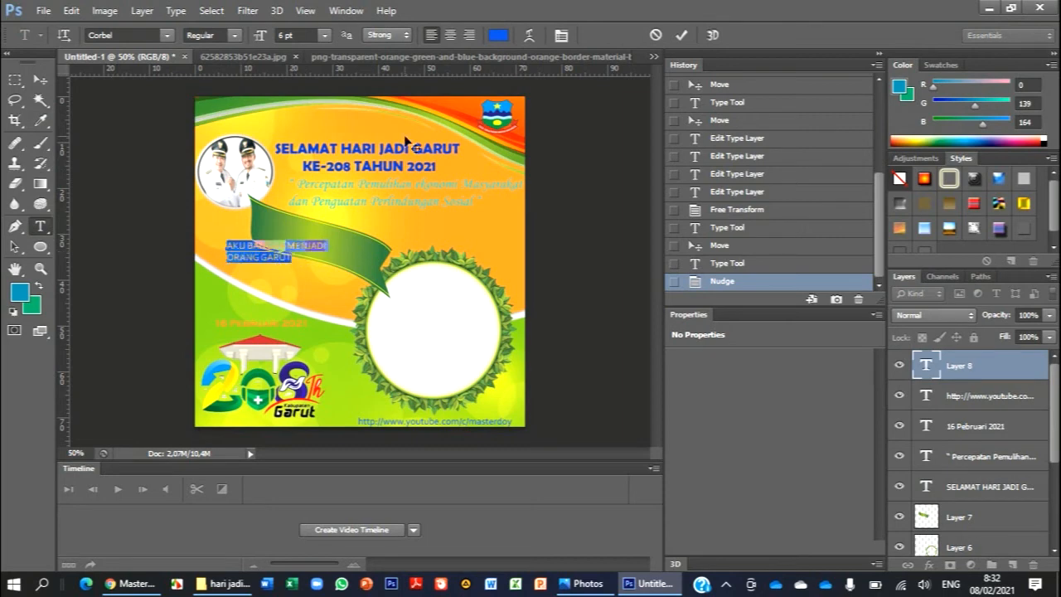
left_click(450, 35)
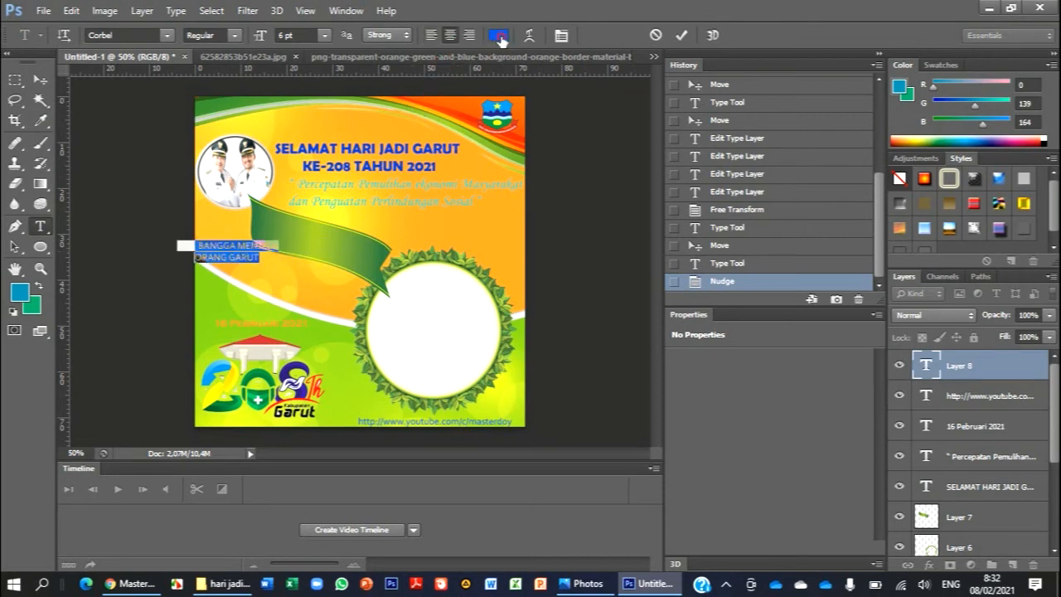
- Colour the AKU BANGGA MENJADI ORANG GARUT text yellow, ebf223
left_click(498, 36)
left_click(552, 304)
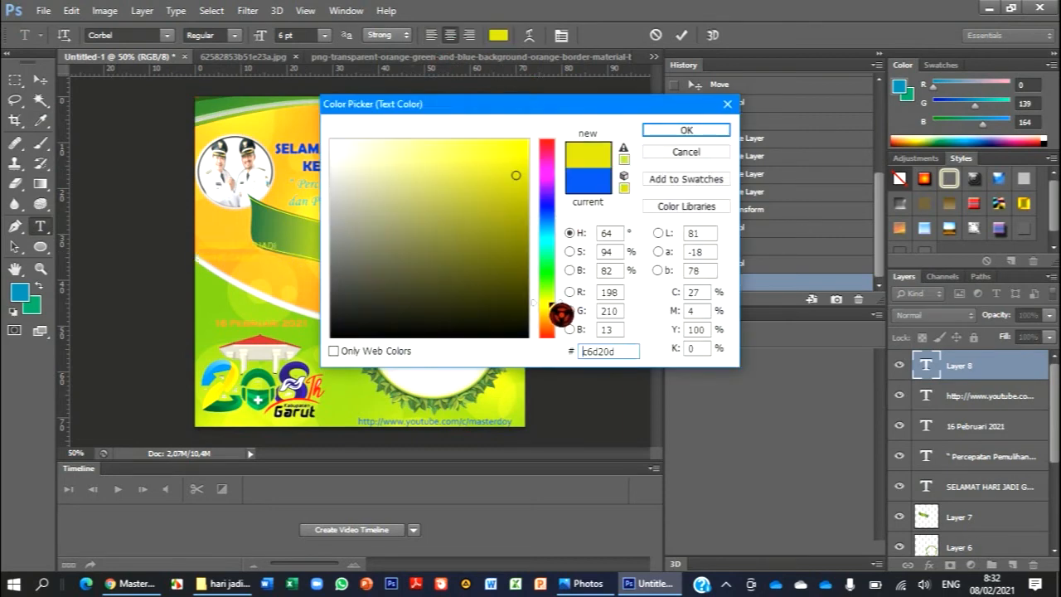
mouse_move(561, 314)
left_mouse_down()
mouse_move(561, 326)
mouse_move(558, 315)
left_mouse_up()
left_click(499, 150)
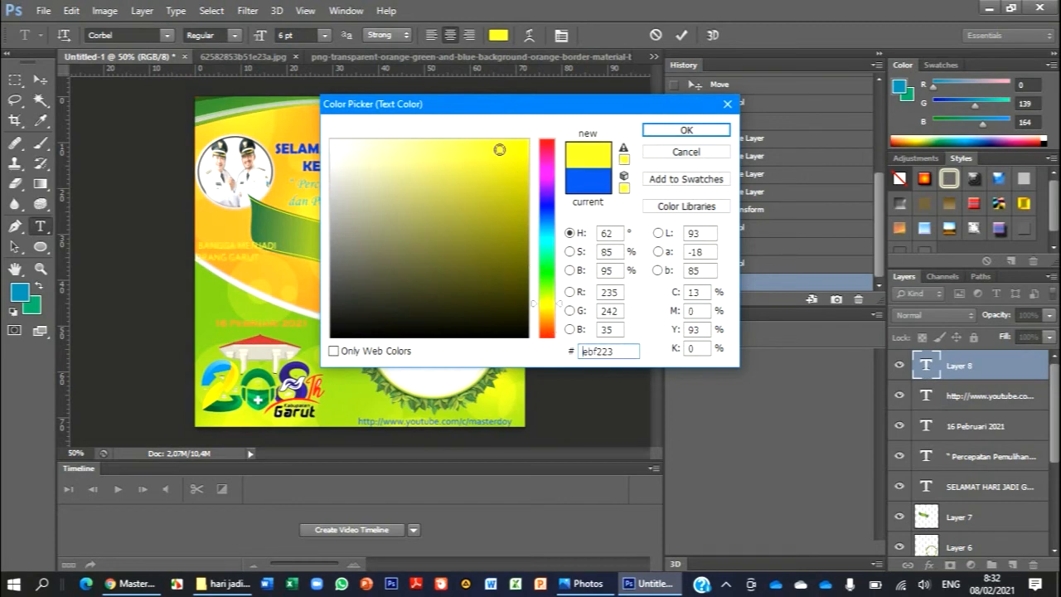
left_click(660, 136)
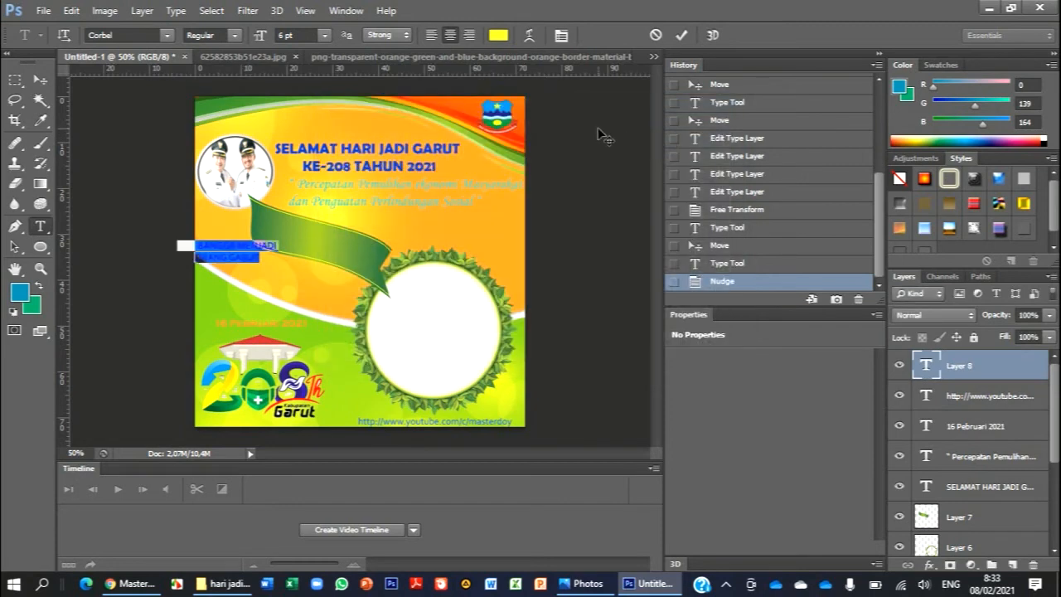
- Try the Elephant font with Strong anti-aliasing on the selected two-line text
left_click(388, 36)
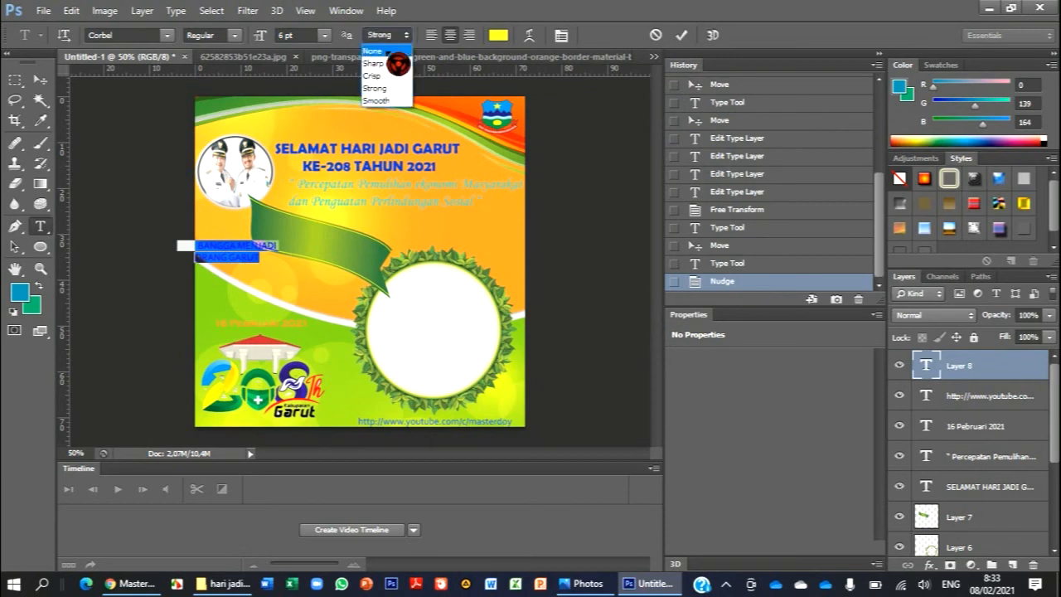
left_click(388, 88)
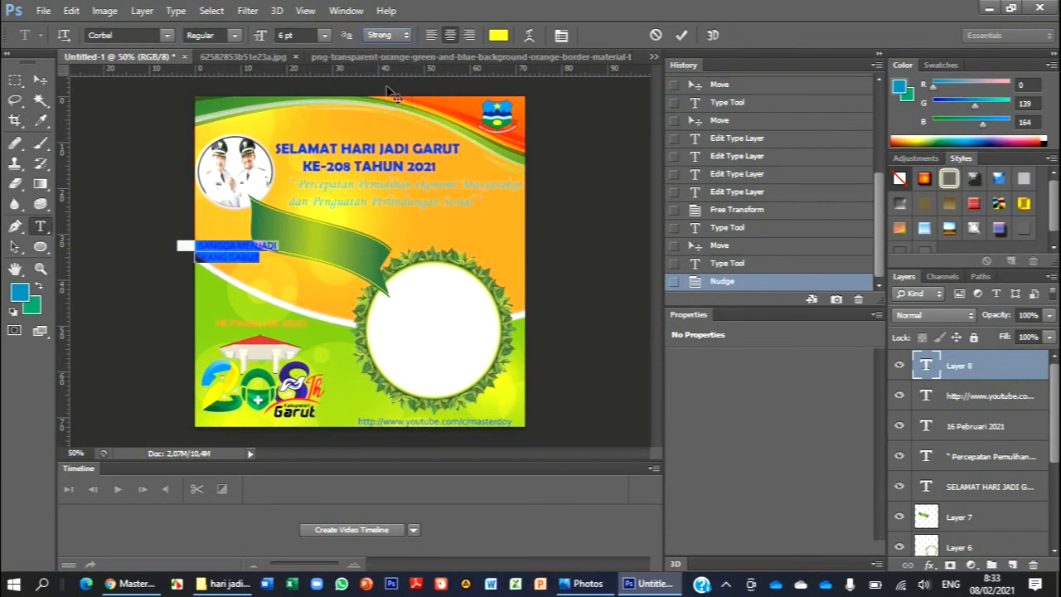
left_click(170, 37)
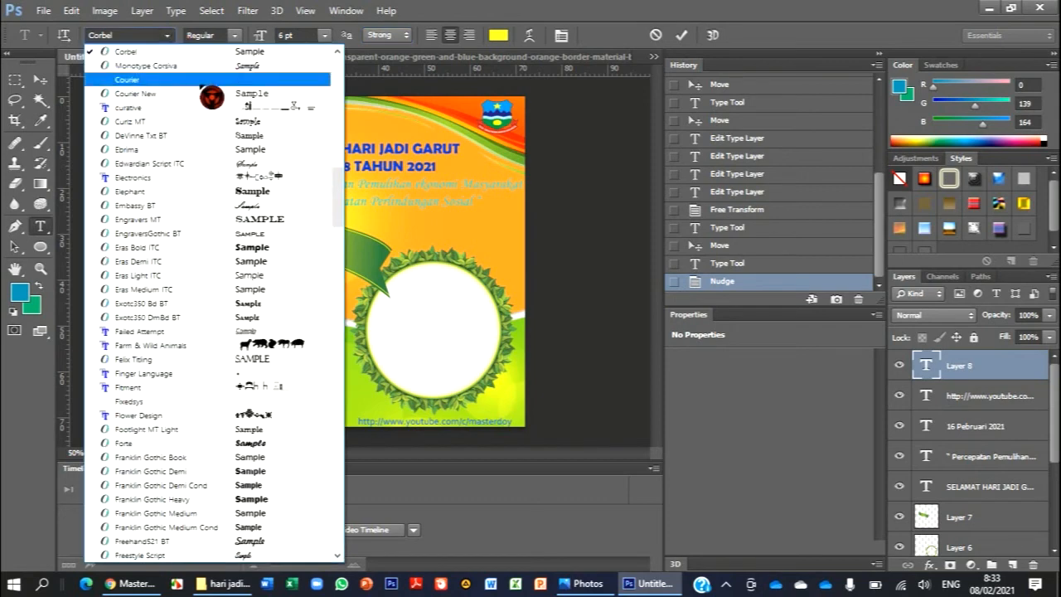
left_click(241, 191)
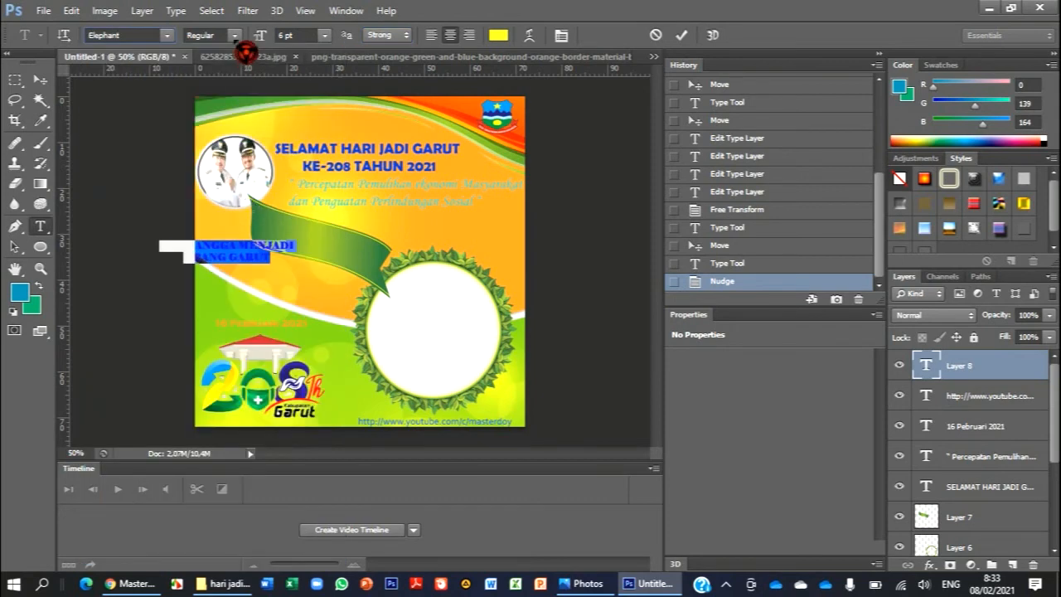
- Set the AKU BANGGA MENJADI ORANG GARUT text in the Bauhaus 93 font
left_click(168, 36)
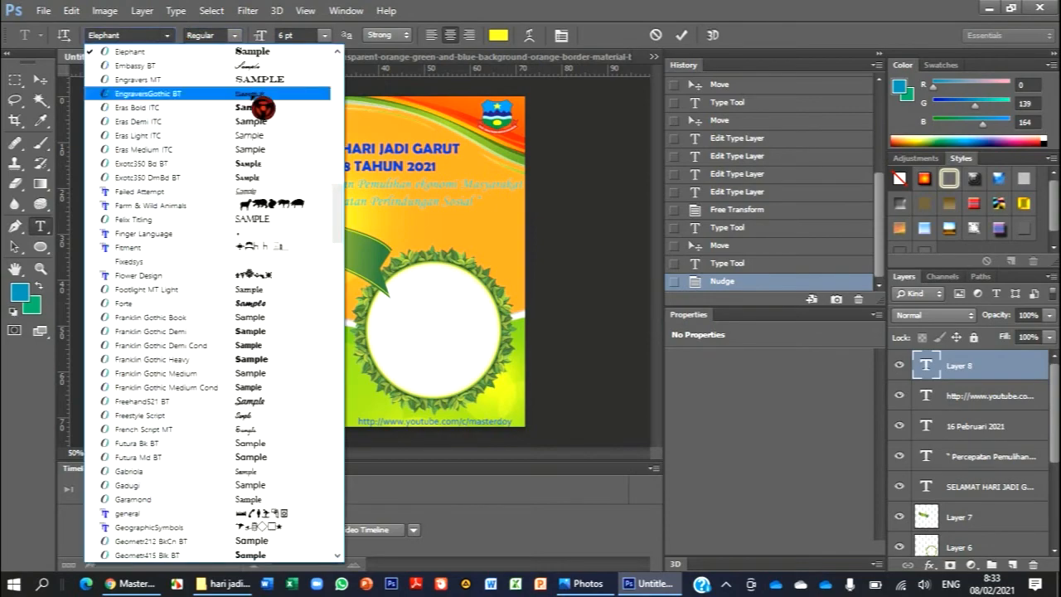
left_click_drag(340, 196, 347, 72)
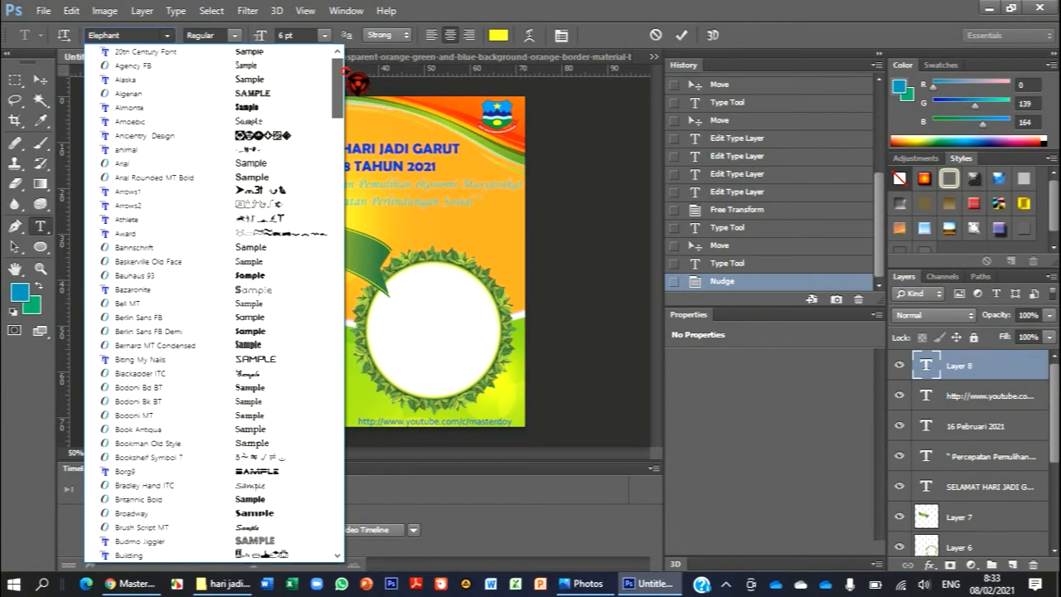
left_click(283, 288)
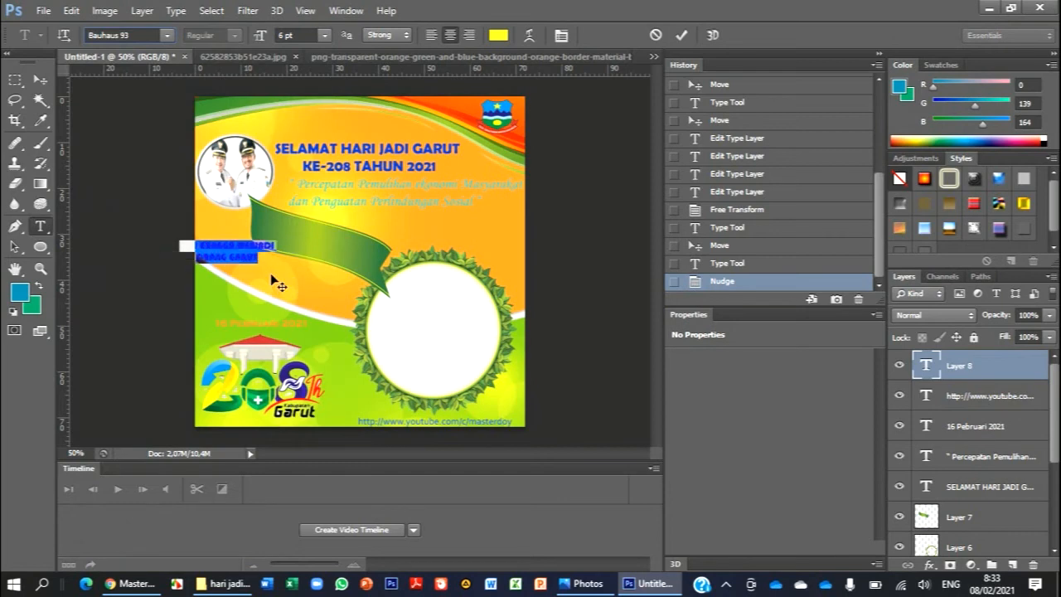
- Move the two-line text onto the green ribbon and rotate it by about 17° to follow the ribbon's slope
left_click(42, 81)
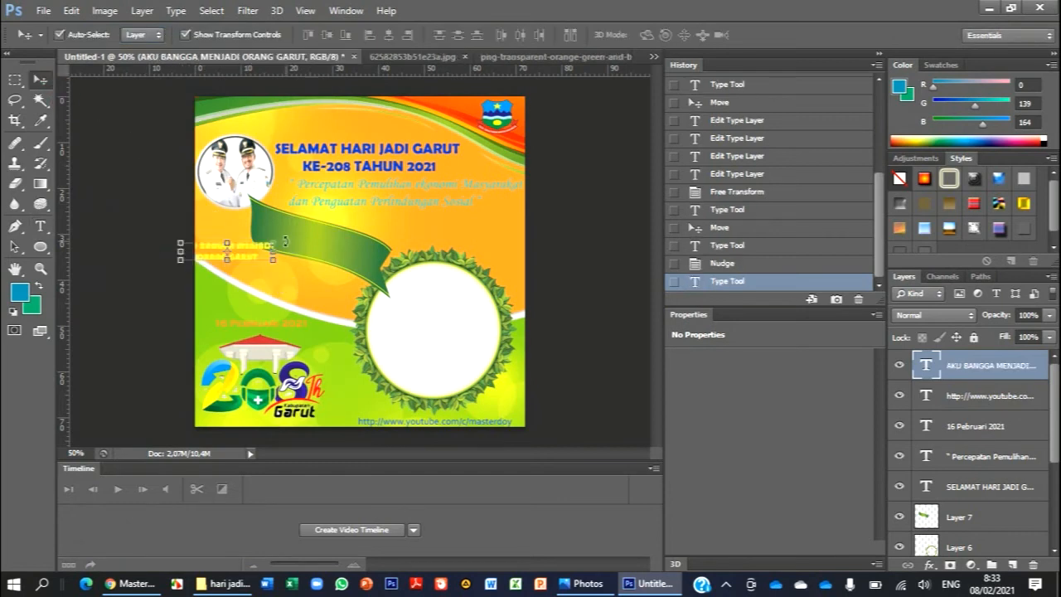
left_click_drag(293, 234, 379, 235)
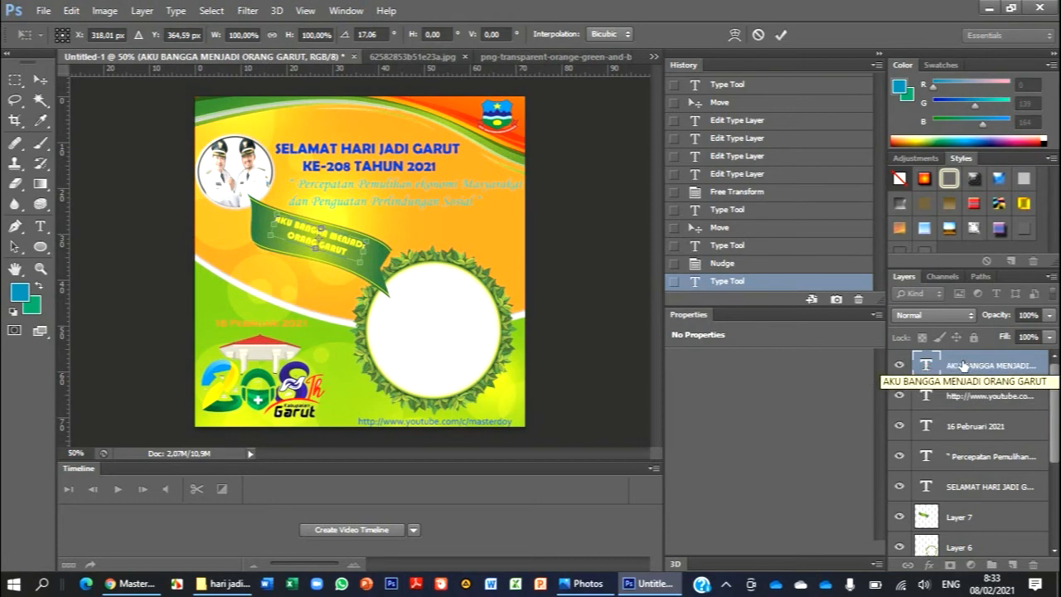
left_click(782, 36)
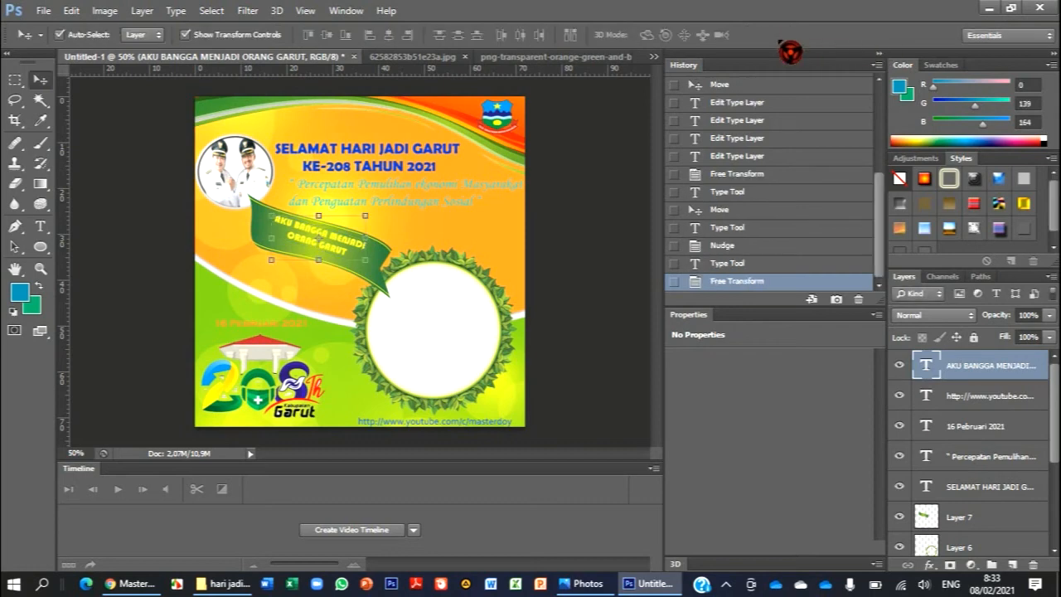
- Enlarge the font size of the ribbon text so that it nearly fills the ribbon's width
double_click(926, 365)
left_click(325, 36)
left_click(332, 96)
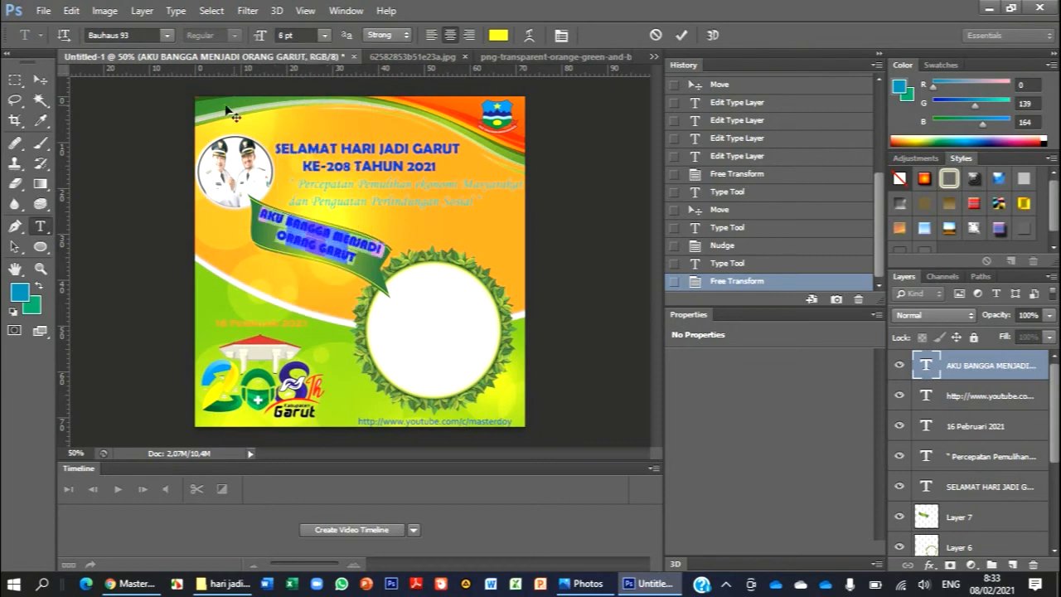
left_click(39, 79)
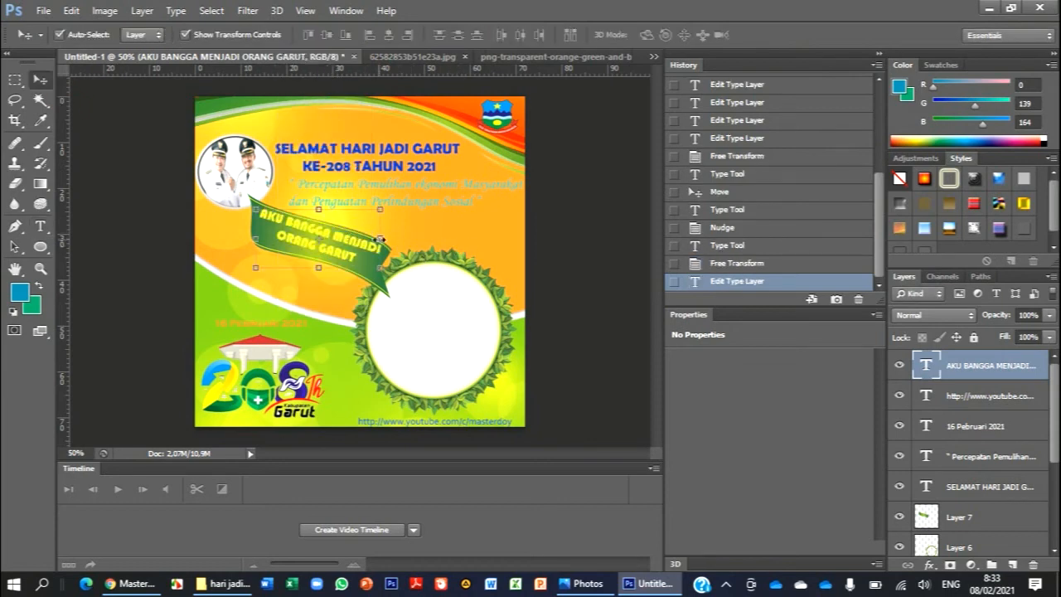
- Nudge the ribbon text slightly down to centre it on the green ribbon, and deselect the layer
key("Down")
key("Down")
key("Down")
key("Down")
key("Down")
key("Down")
key("Down")
key("Down")
key("Down")
key("Down")
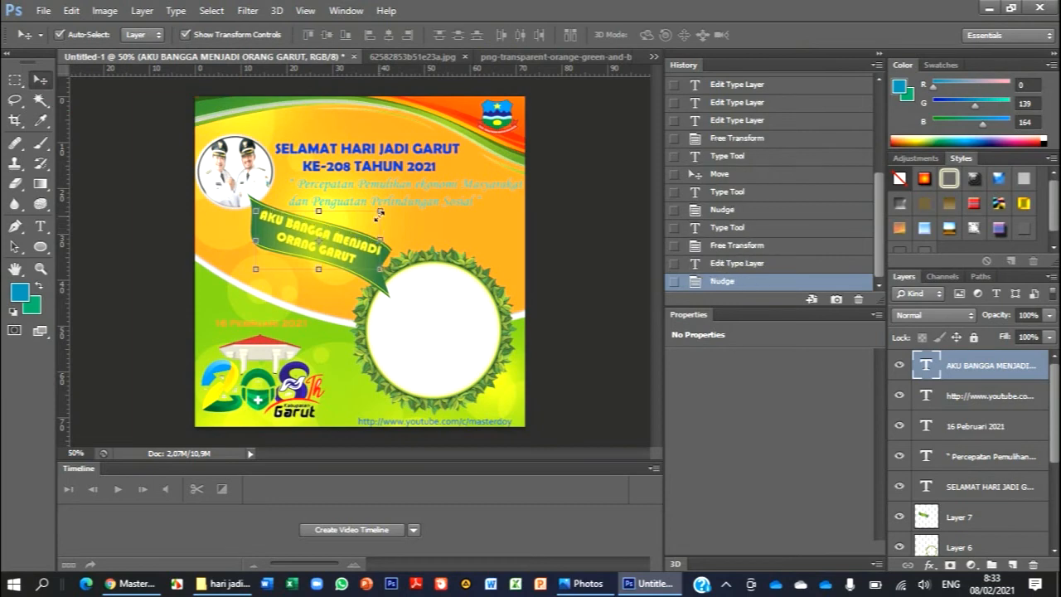
key("Down")
key("Down")
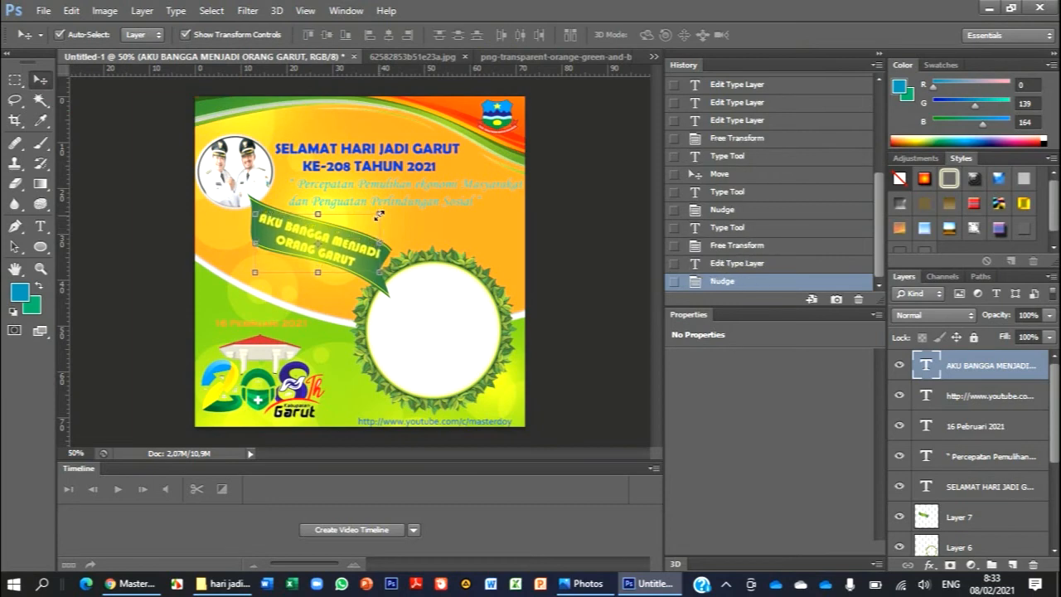
left_click(554, 204)
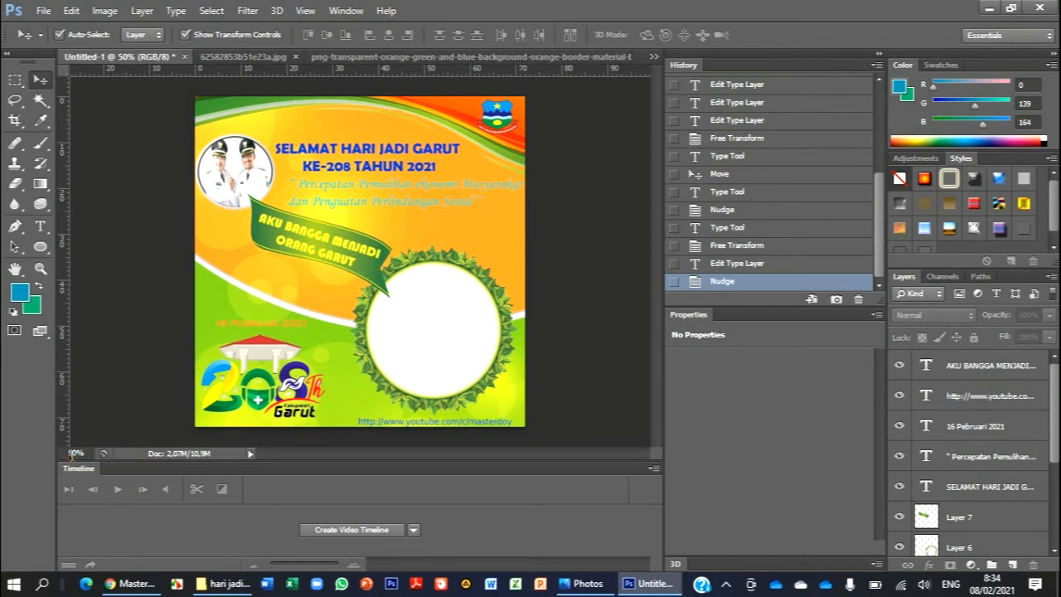
left_click(80, 456)
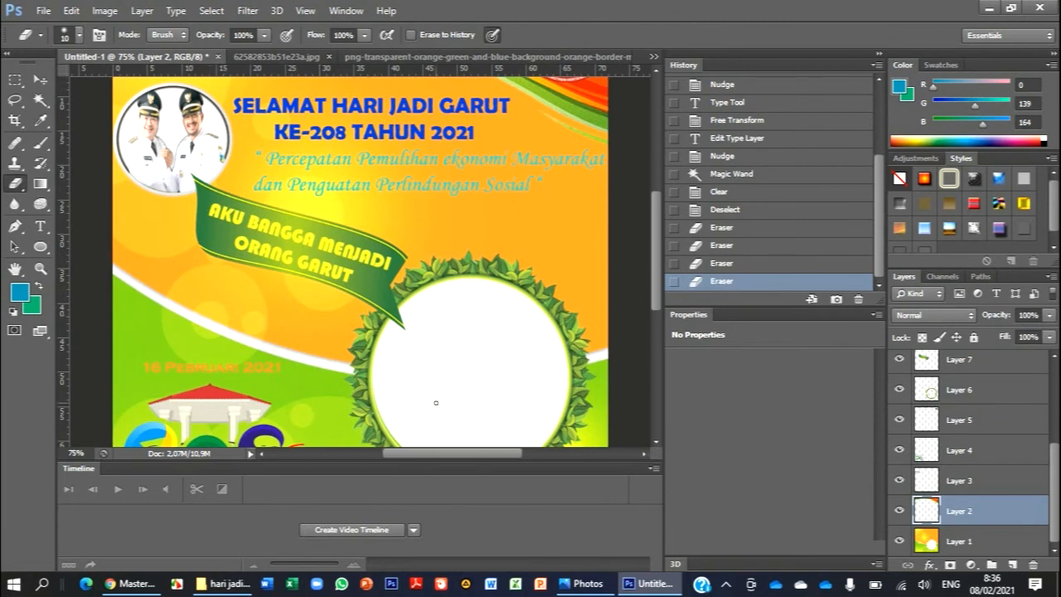
left_click(654, 470)
left_click(649, 471)
left_click_drag(289, 461, 284, 515)
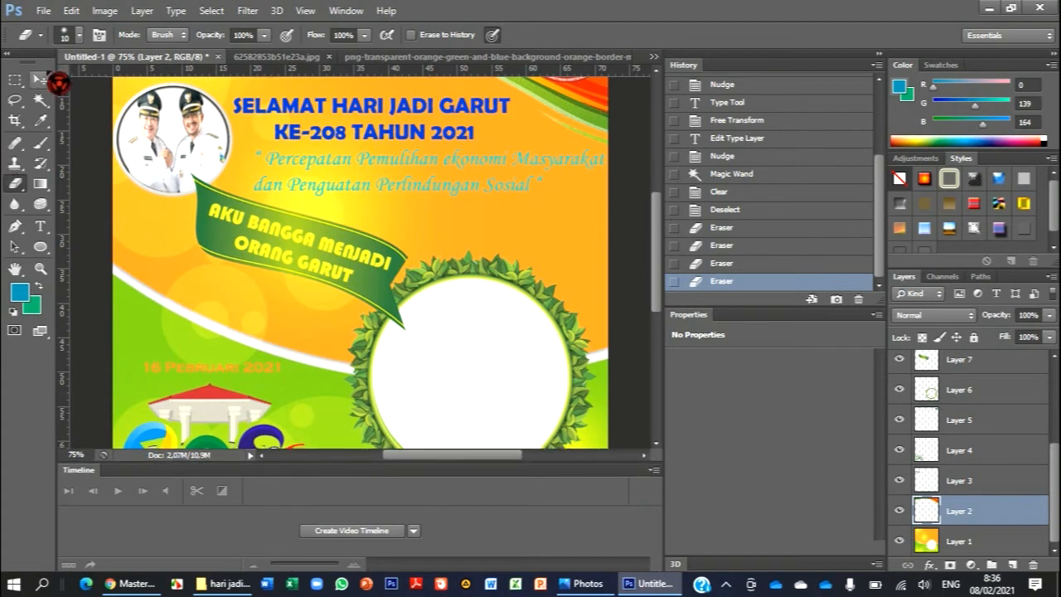
- Start saving a copy of the design under the file name grt1 in JPEG format
left_click(43, 10)
mouse_move(72, 10)
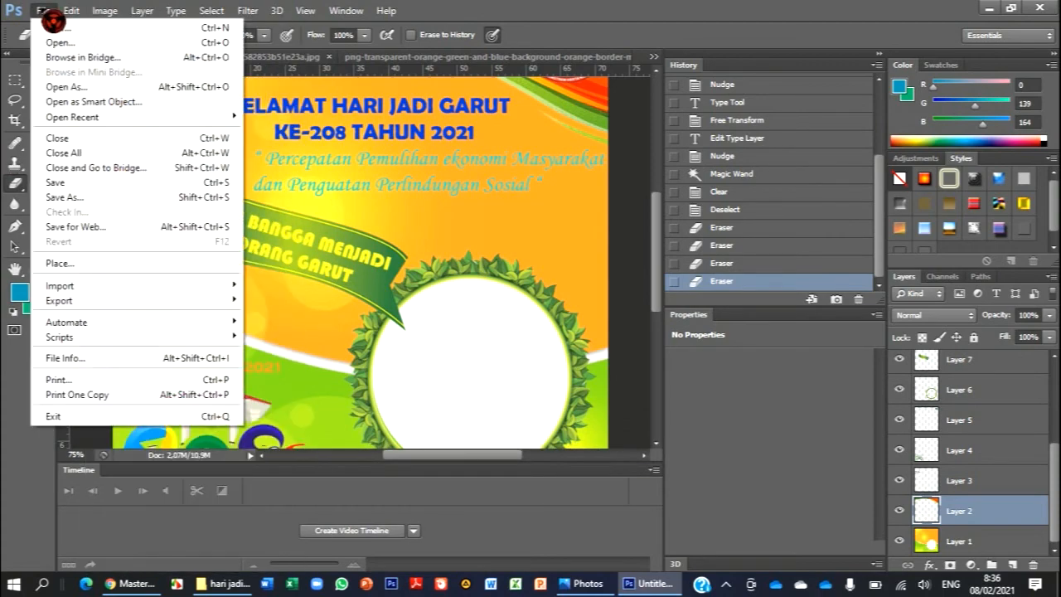
left_click(75, 196)
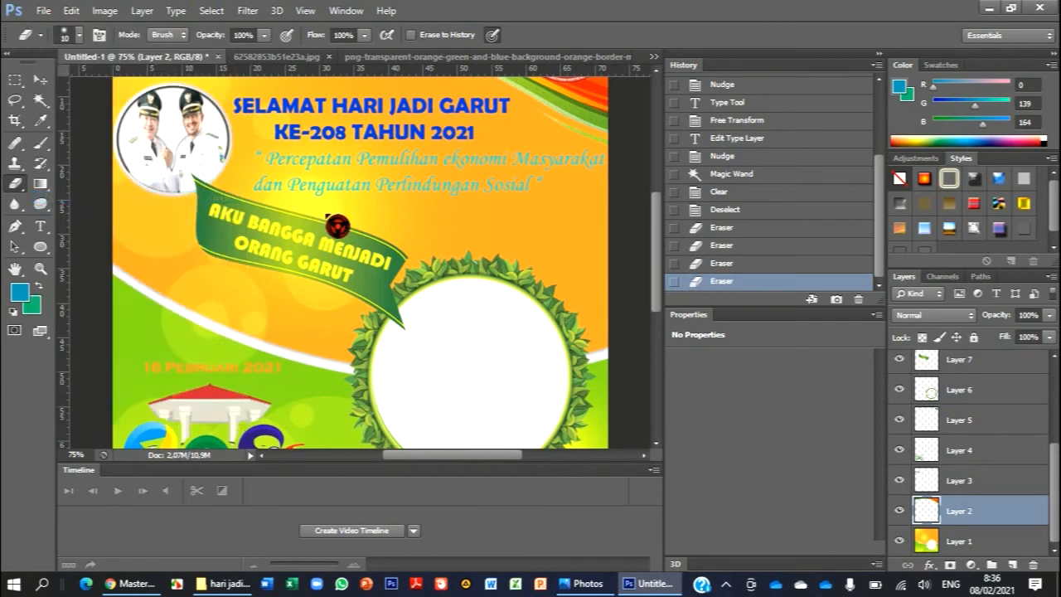
type("grt1")
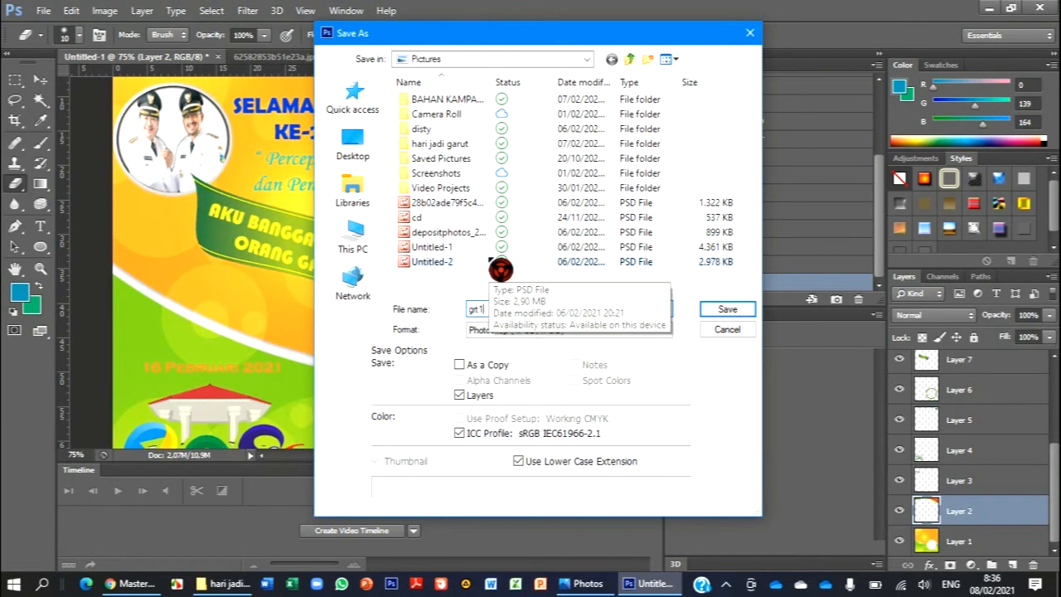
left_click(565, 330)
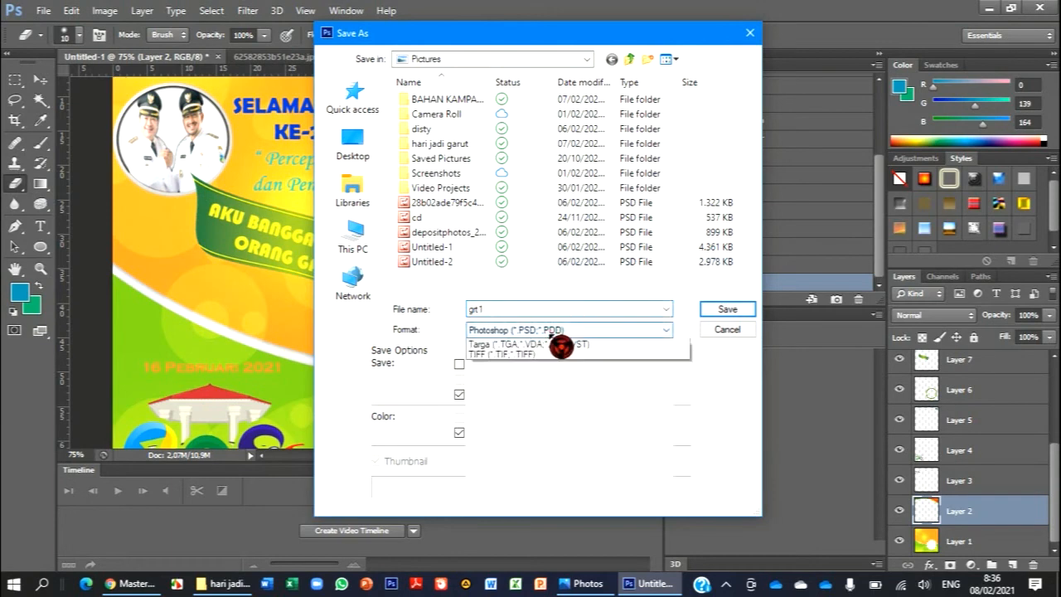
left_click(568, 434)
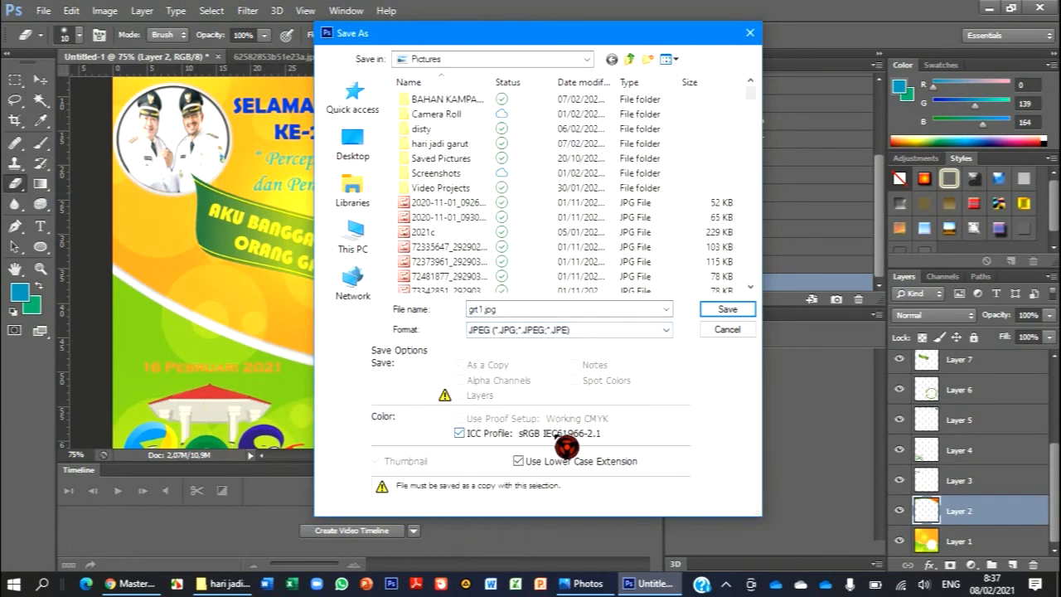
- Save grt1.jpg in the hari jadi garut folder inside Pictures, with maximum quality 12 and Baseline Optimized format
left_click(587, 61)
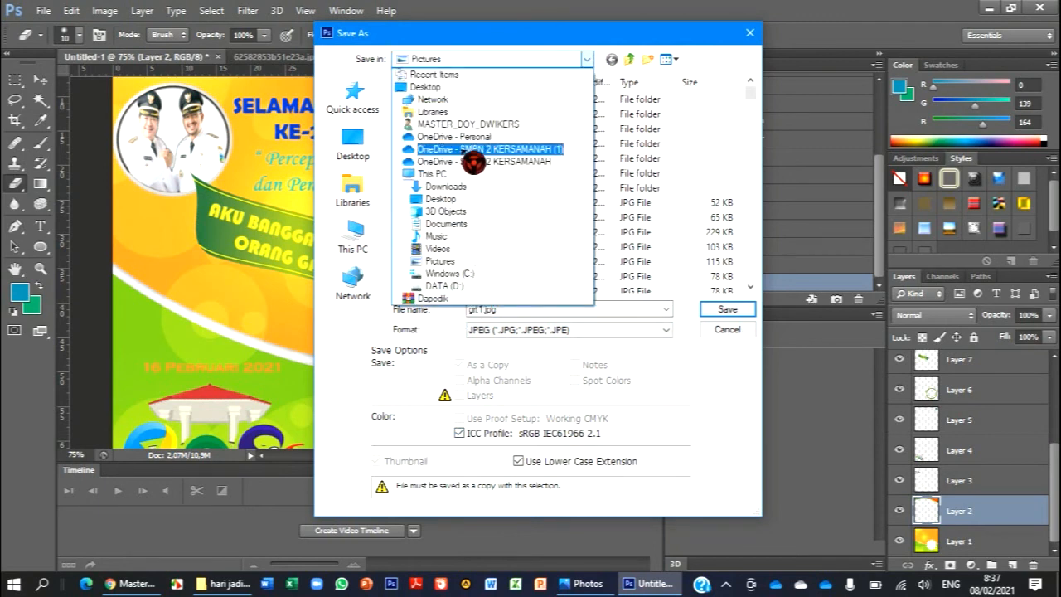
left_click(452, 261)
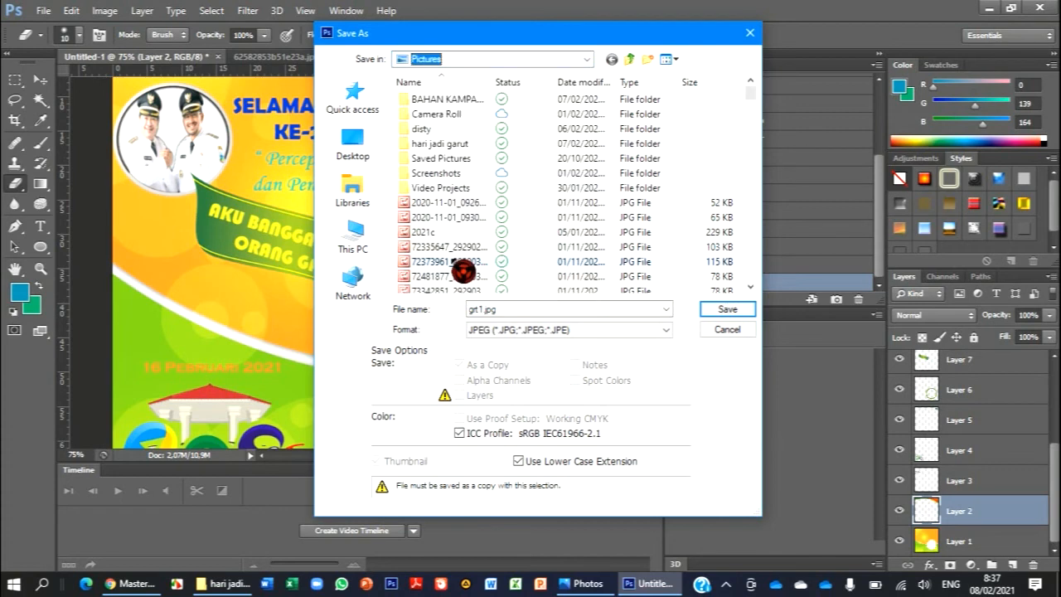
double_click(465, 145)
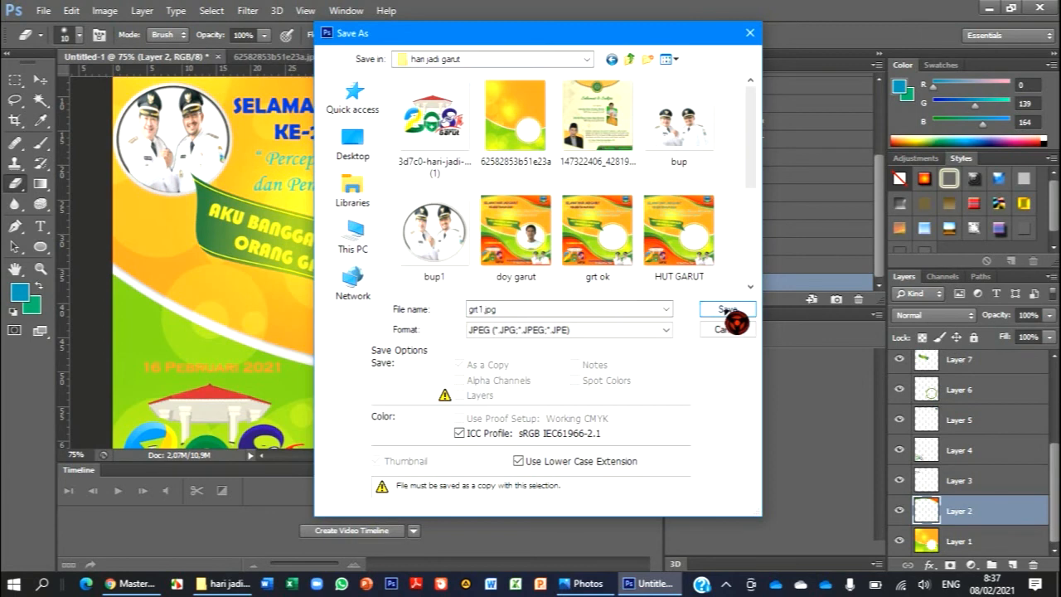
left_click(727, 309)
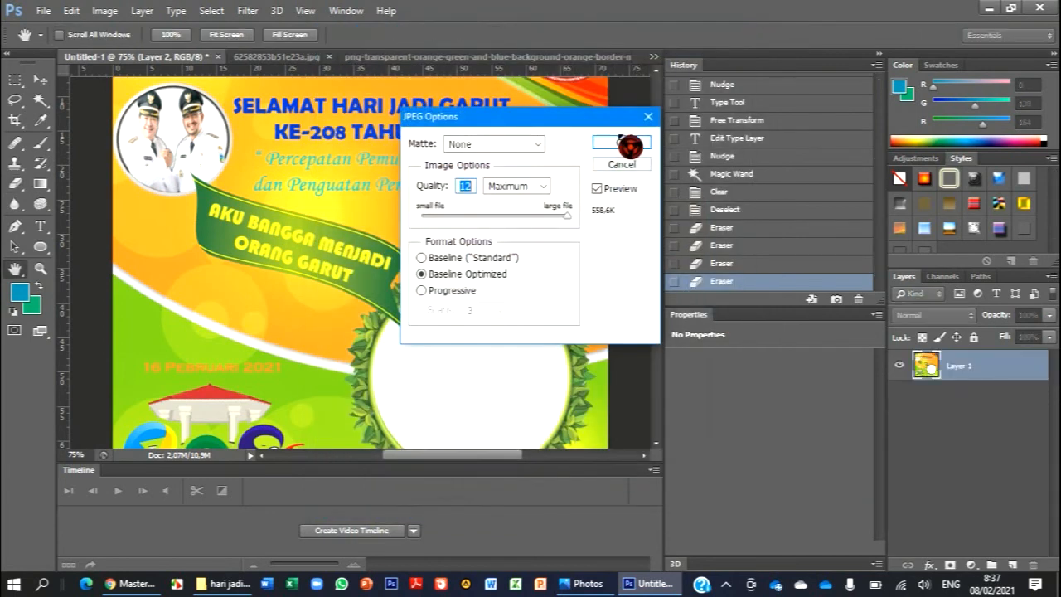
left_click(623, 143)
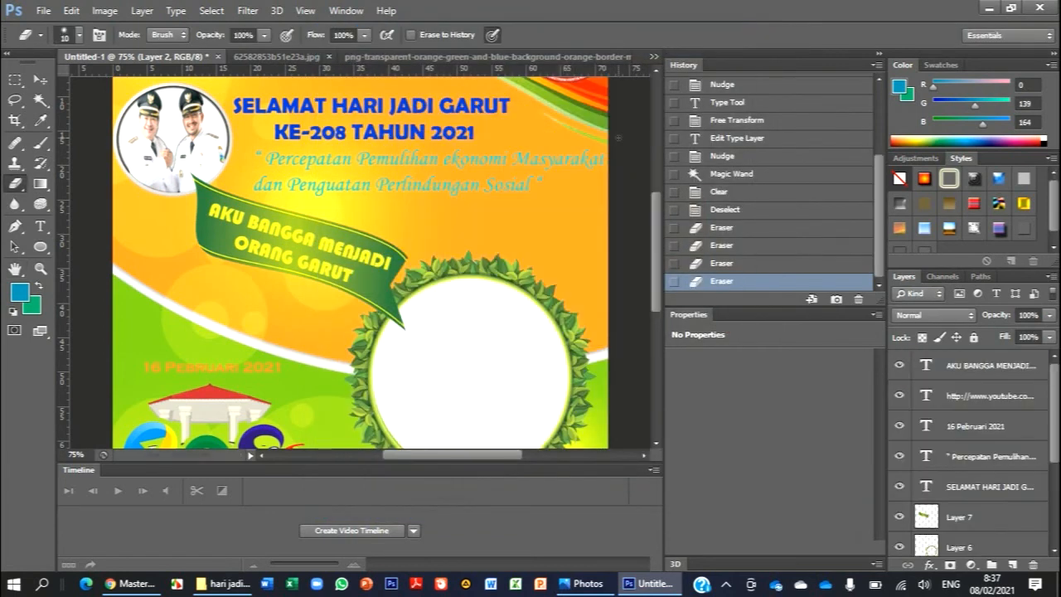
- Switch to Chrome and open the LunaPic online photo editor in the new tab
left_click(990, 8)
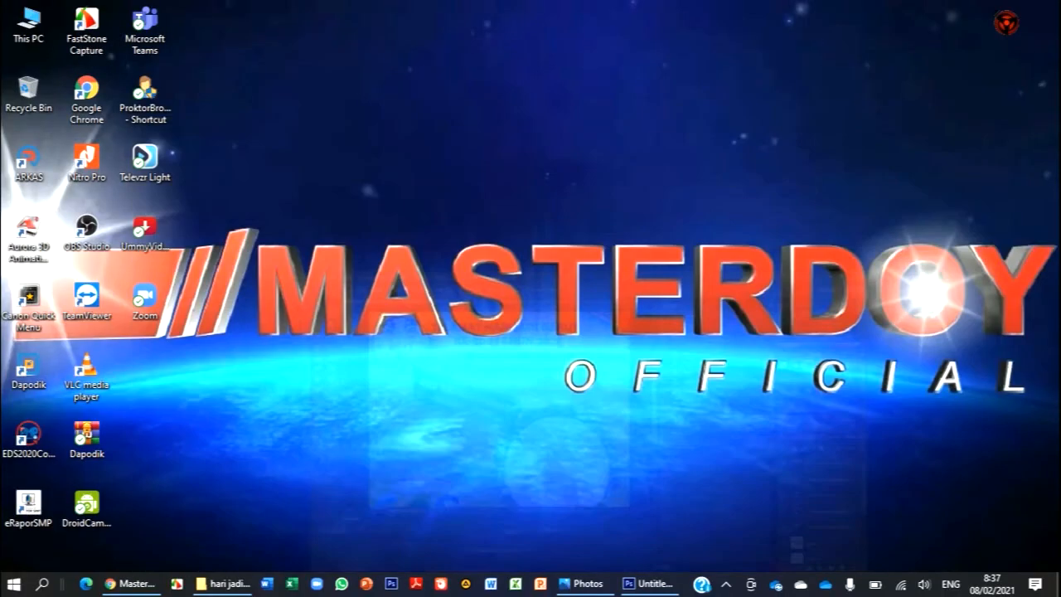
left_click(212, 13)
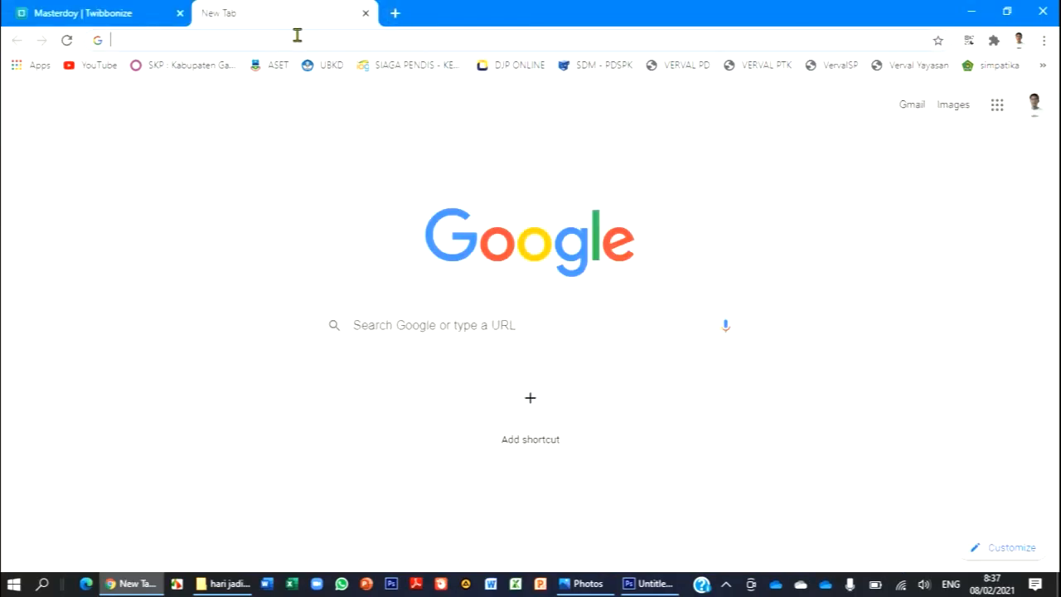
type("lunapic.com/editor/")
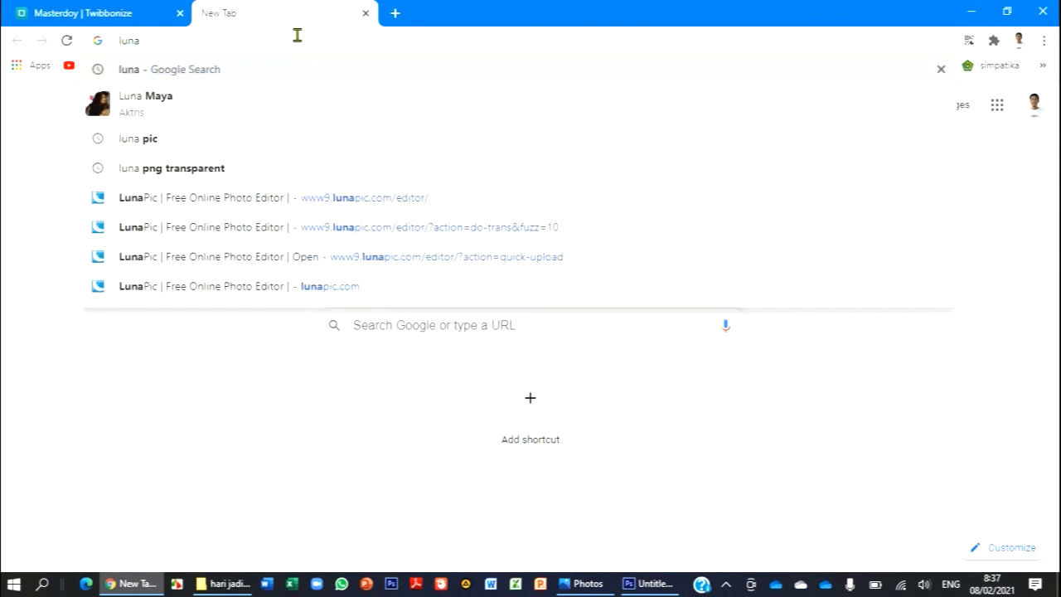
left_click(252, 201)
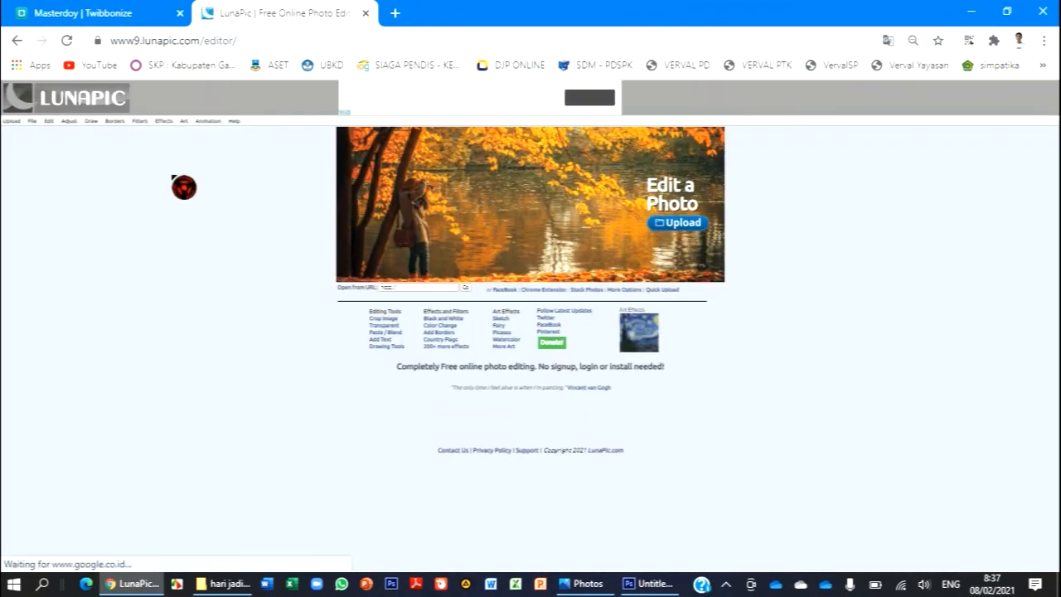
- Upload the grt1 image from the hari jadi garut folder to LunaPic
left_click(13, 130)
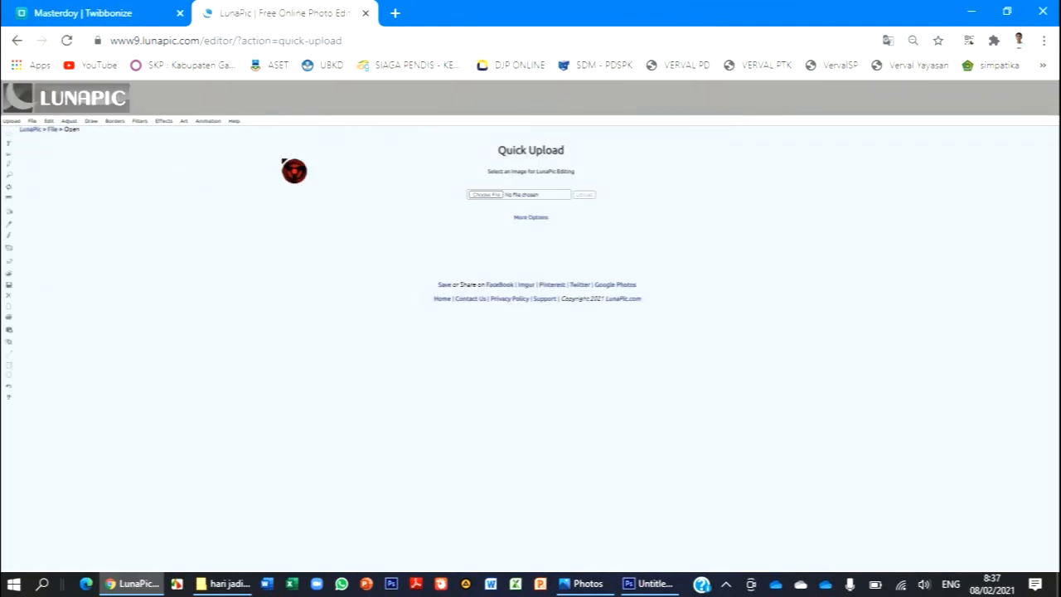
left_click(479, 196)
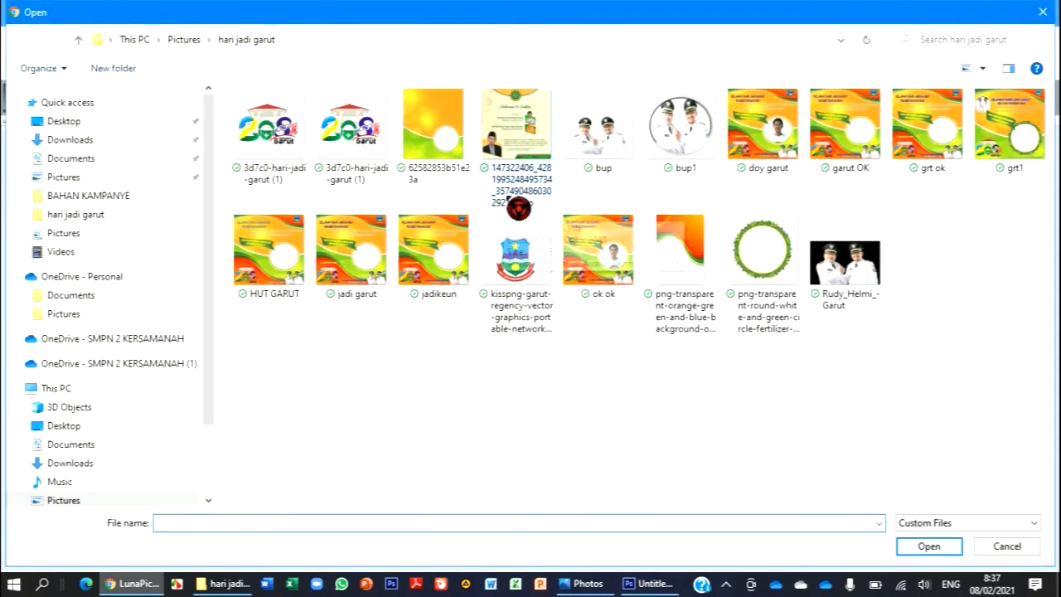
left_click(1038, 163)
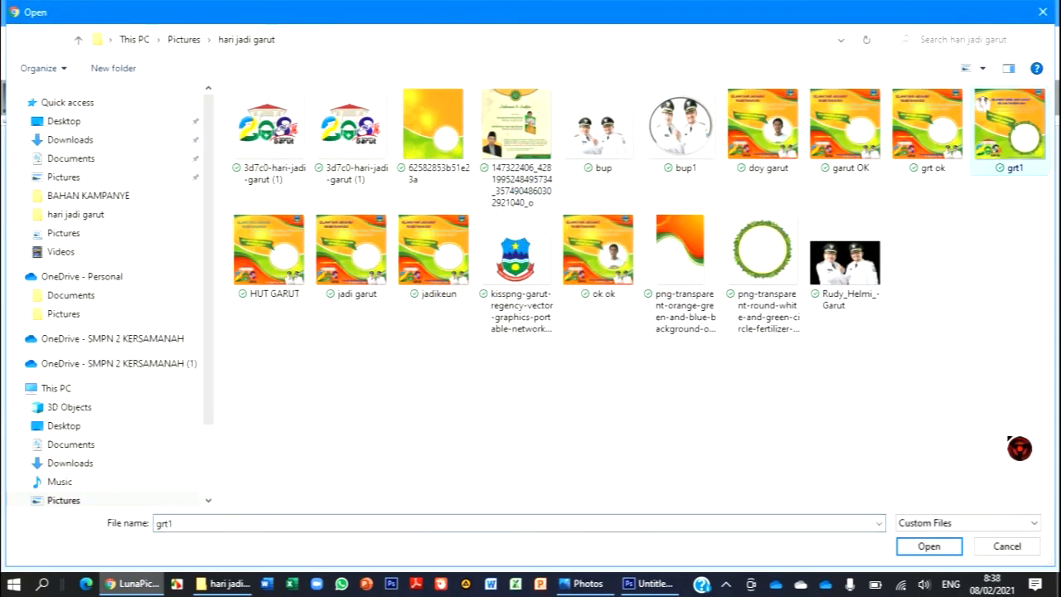
left_click(943, 549)
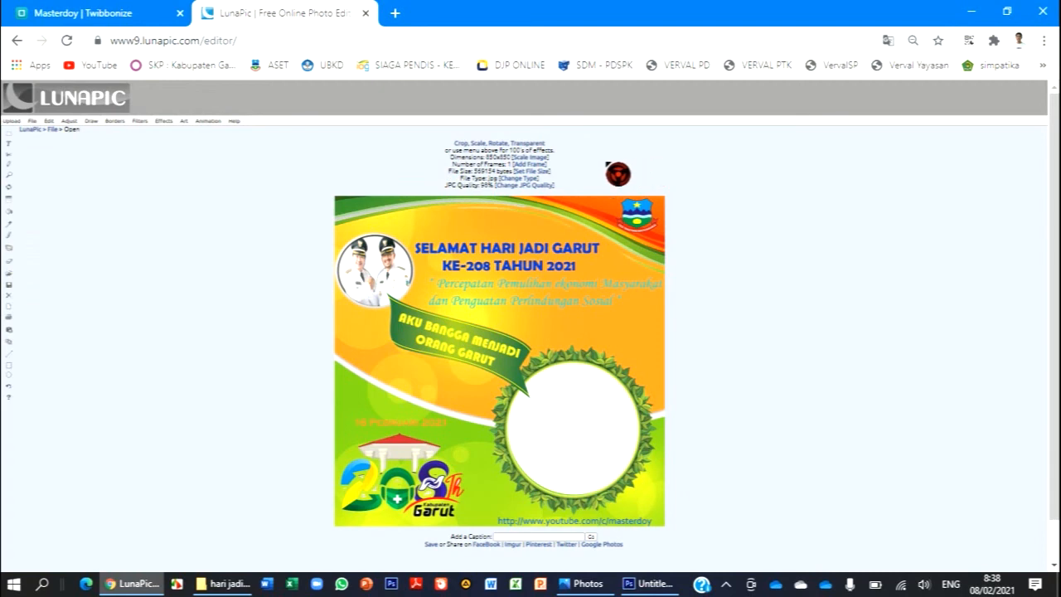
- Make the white circle inside the leaf frame transparent, using the Transparent tool in Transparent Area mode
mouse_move(185, 133)
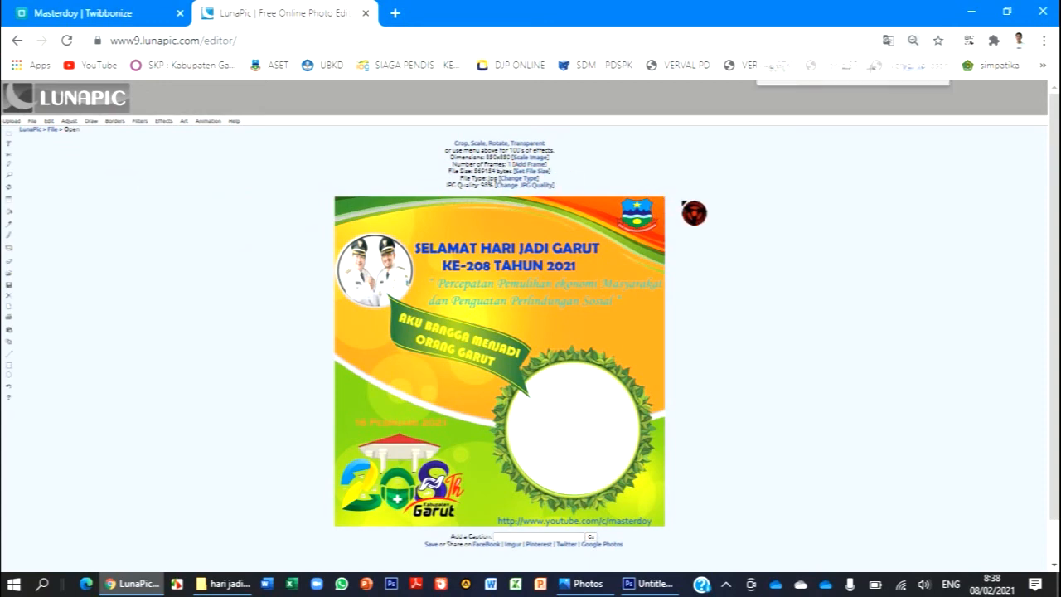
key("ctrl+plus")
key("ctrl+plus")
key("ctrl+plus")
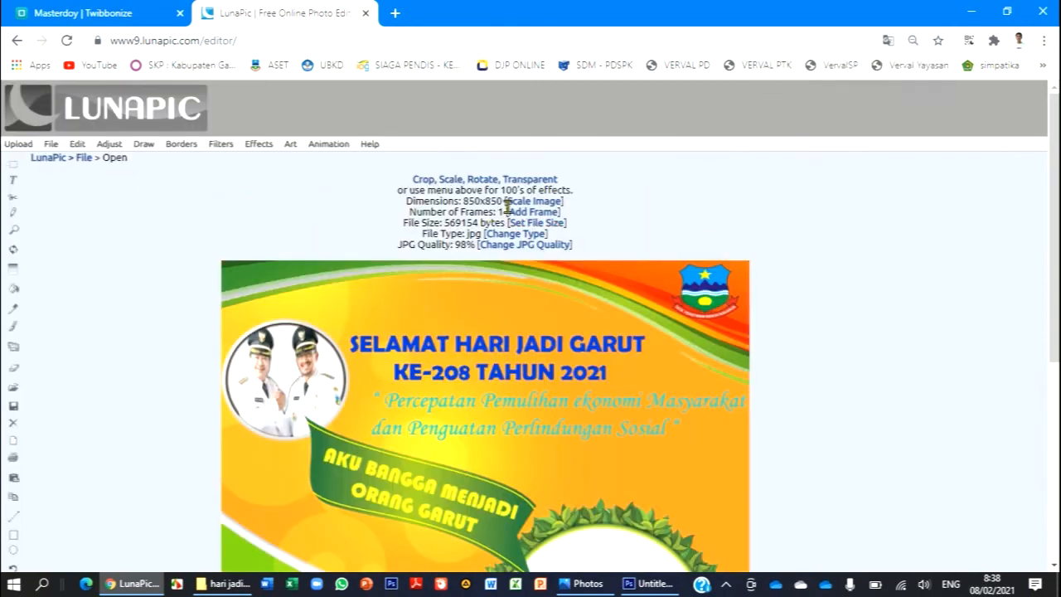
left_click(533, 181)
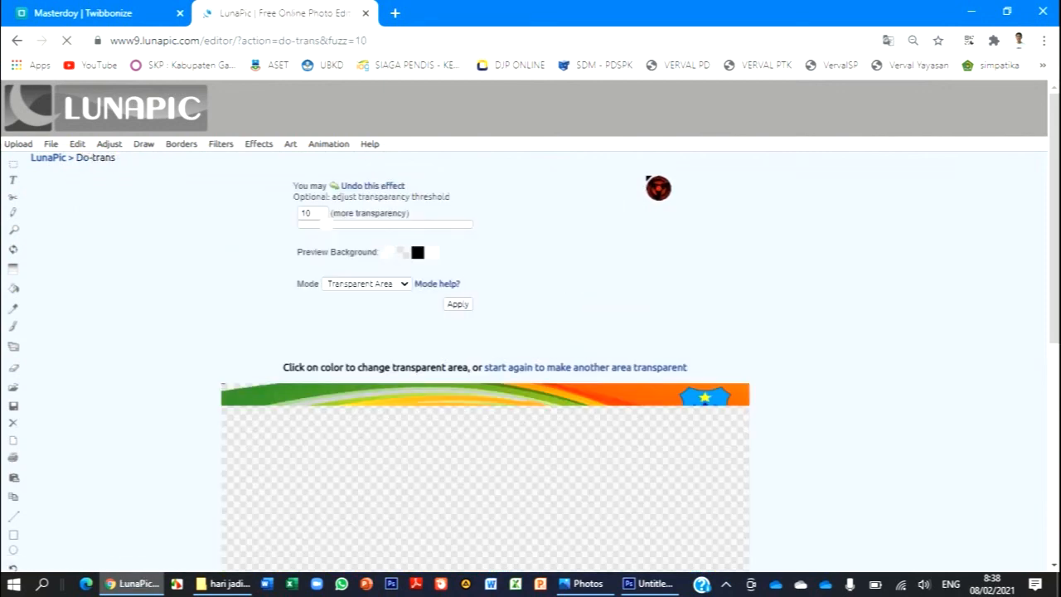
scroll(659, 188, "down", 5)
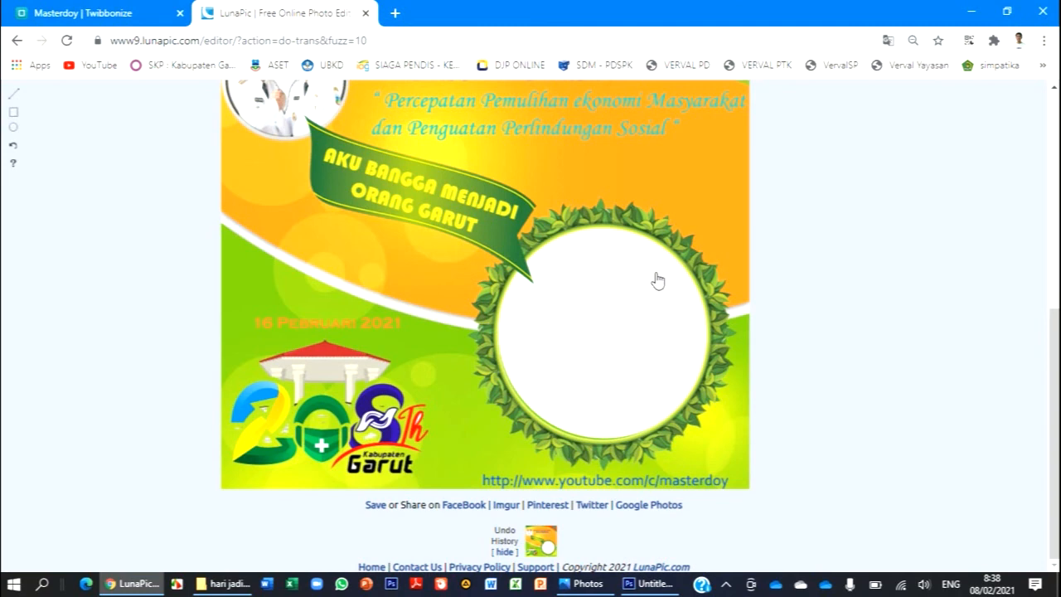
left_click(645, 312)
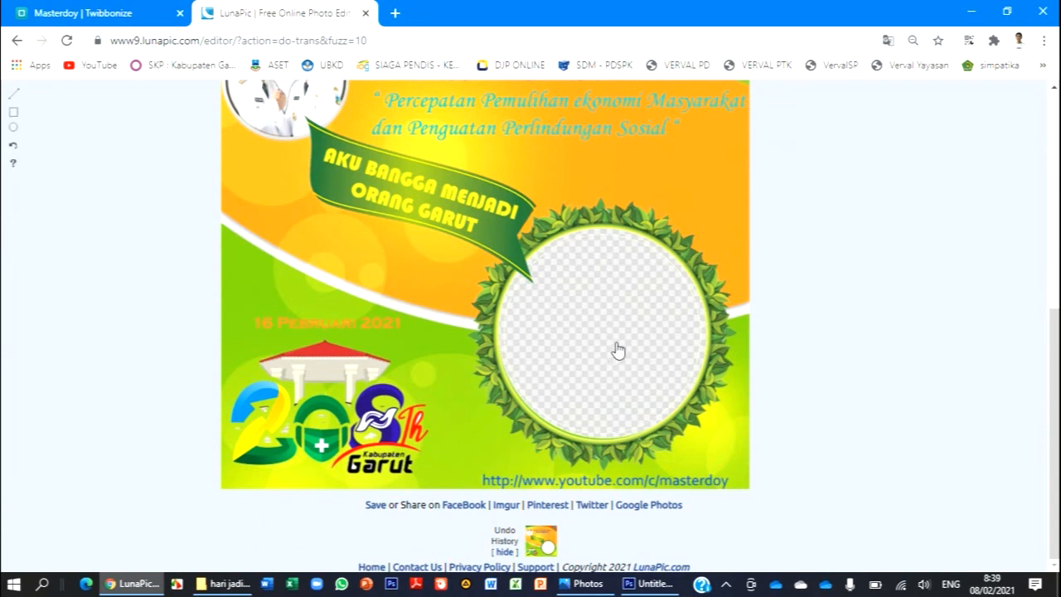
- Check the whole image and save the version with the transparent circle
scroll(652, 171, "up", 3)
left_click(662, 173)
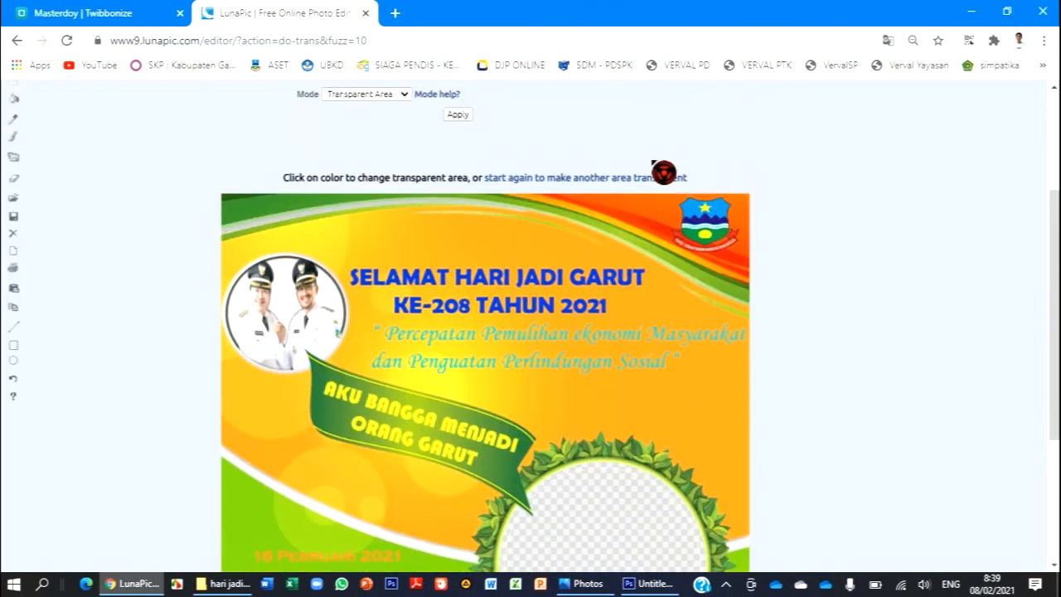
scroll(663, 175, "down", 3)
left_click(375, 507)
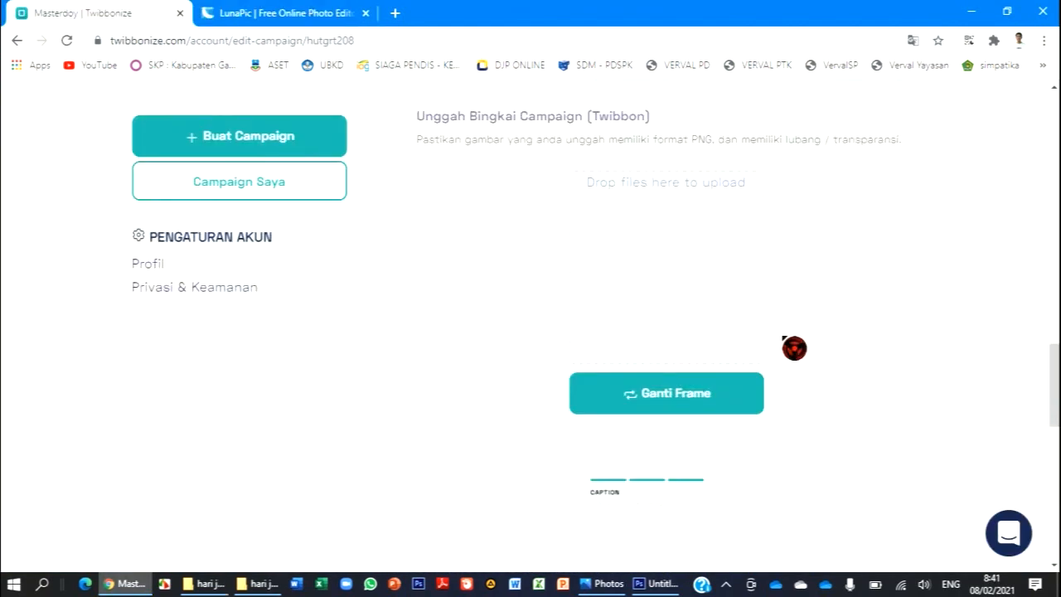
scroll(795, 348, "up", 2)
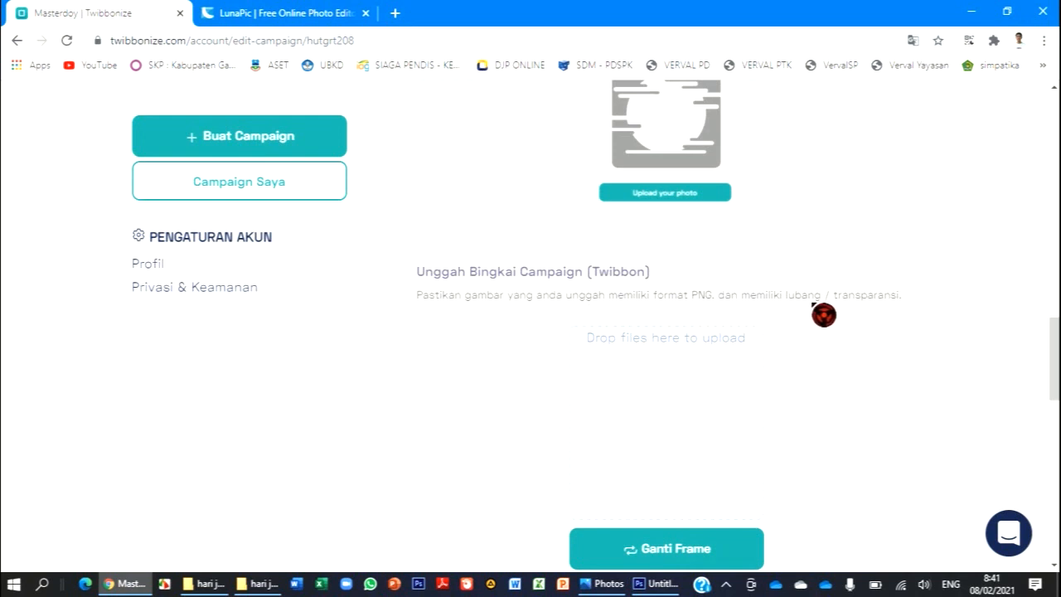
scroll(629, 315, "down", 3)
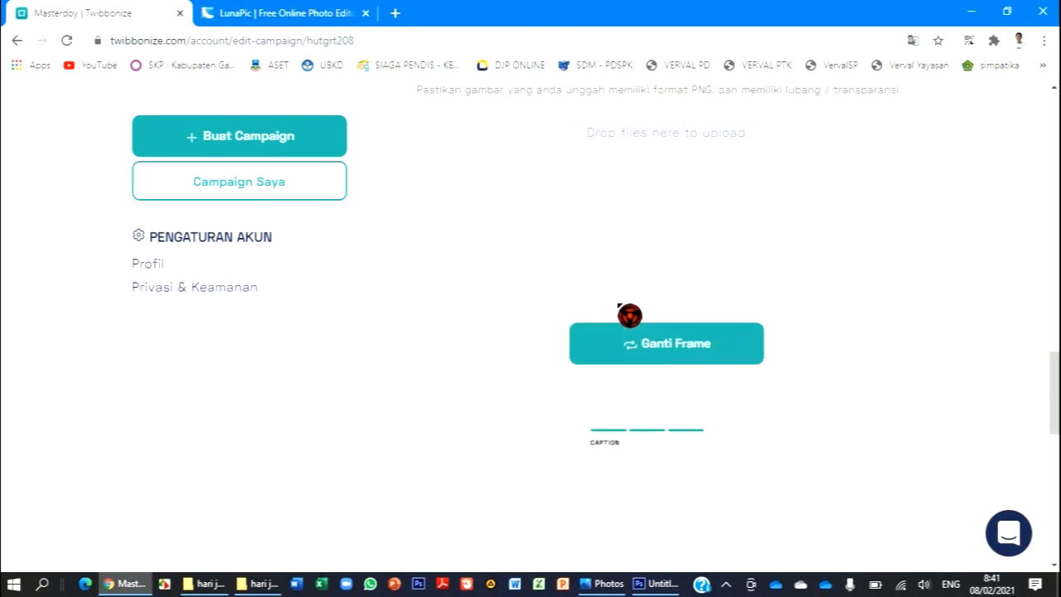
left_click(688, 321)
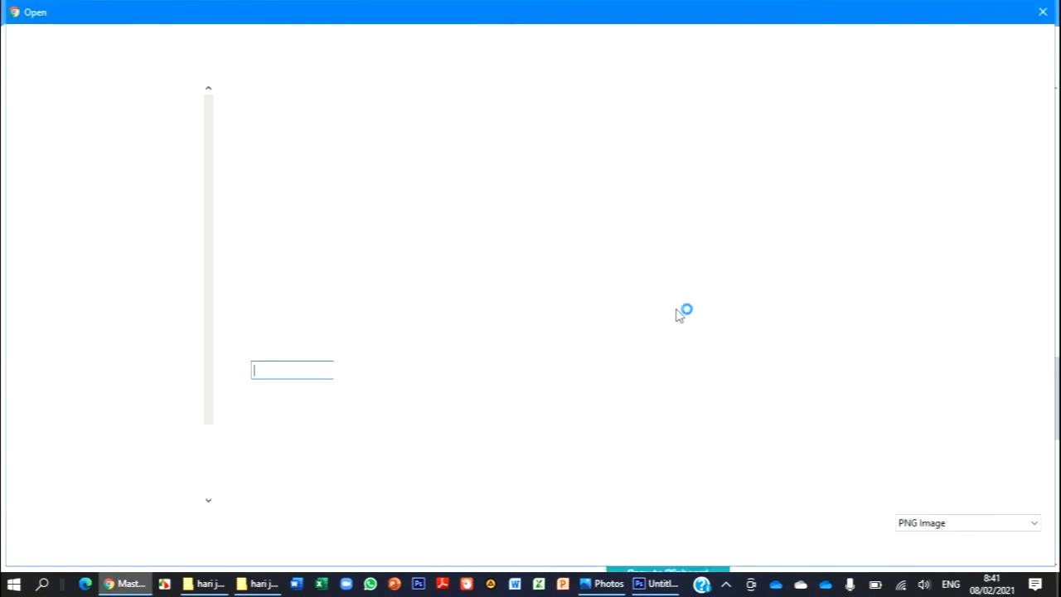
left_click(1003, 542)
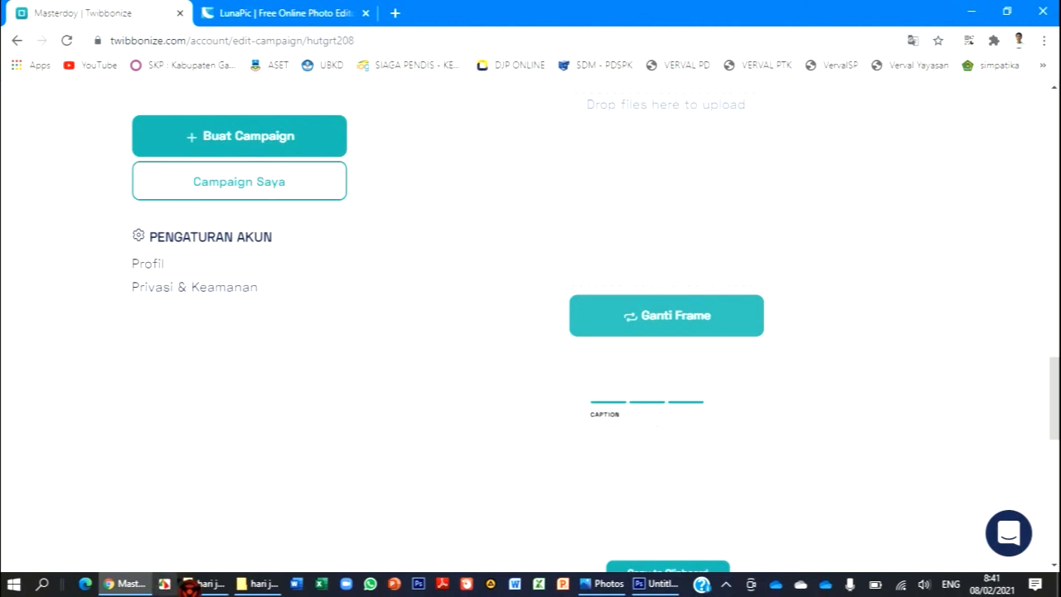
- Try to replace the Twibbonize campaign frame with the grt2 image from the hari jadi garut folder
mouse_move(257, 587)
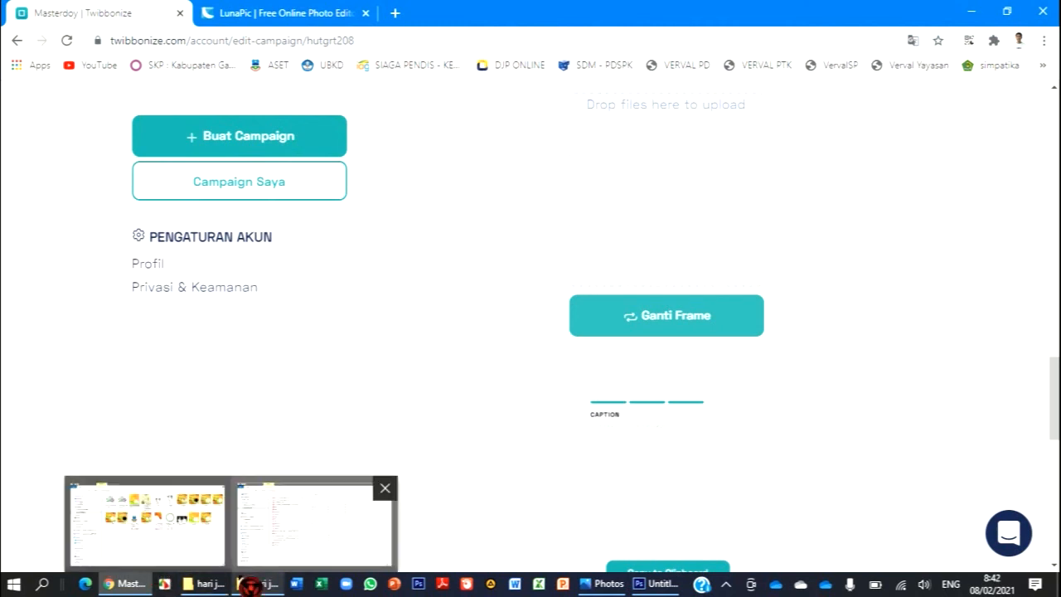
left_click(285, 499)
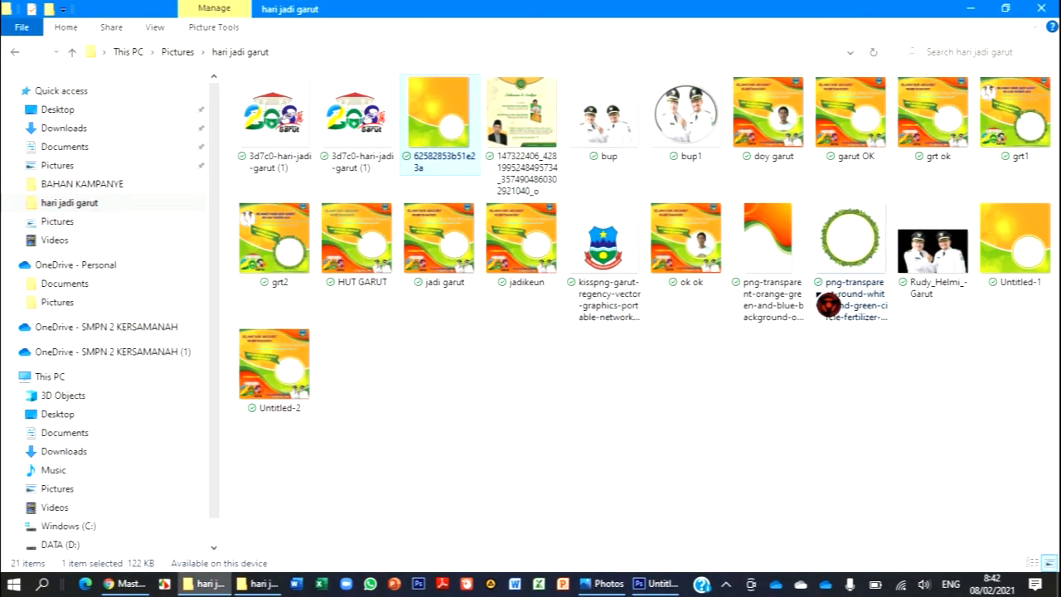
left_click_drag(240, 232, 667, 226)
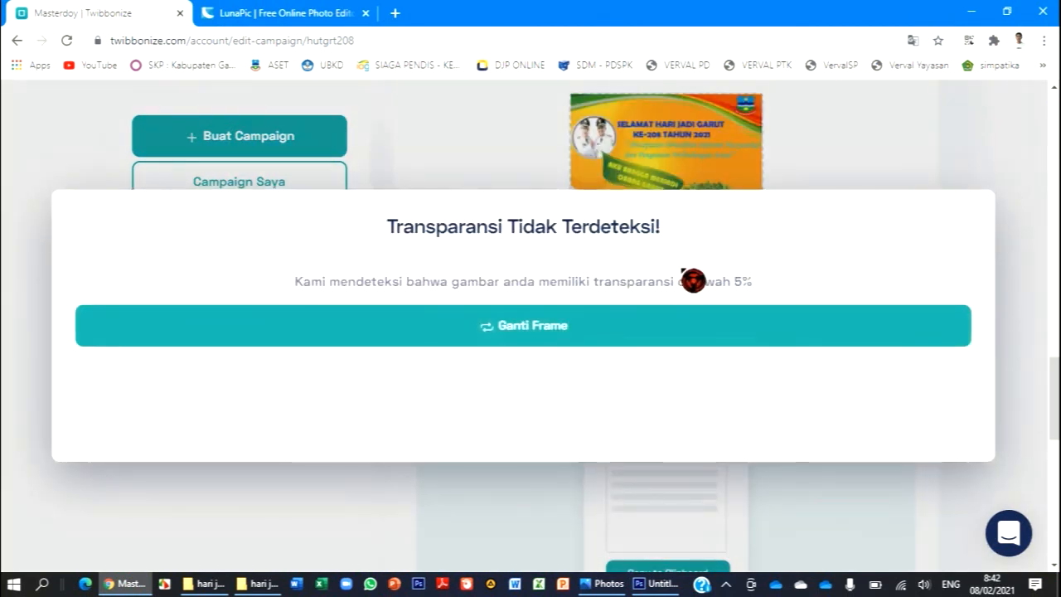
left_click(632, 330)
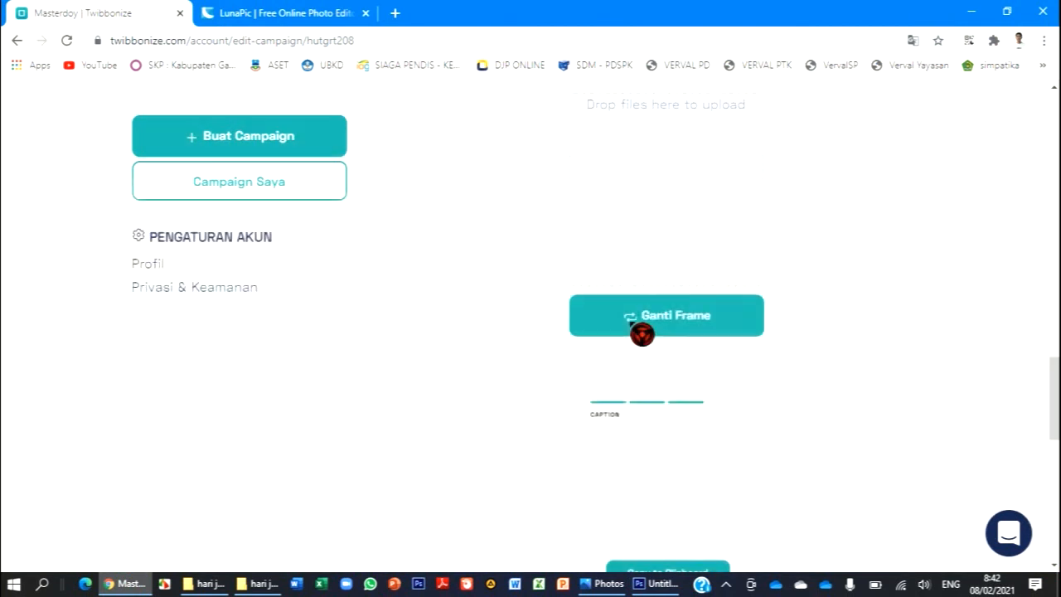
left_click(635, 325)
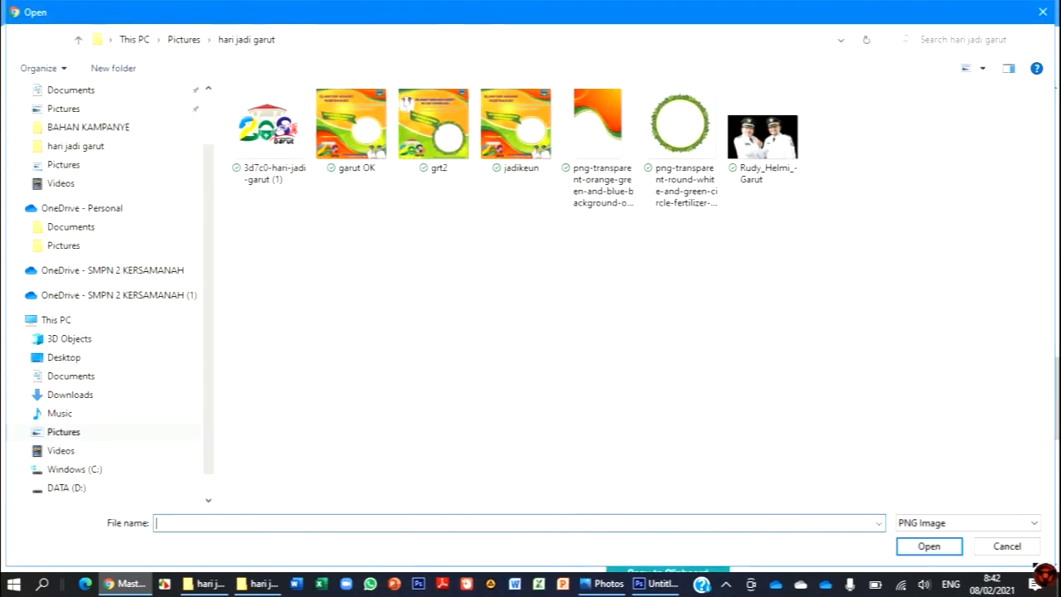
left_click(1021, 549)
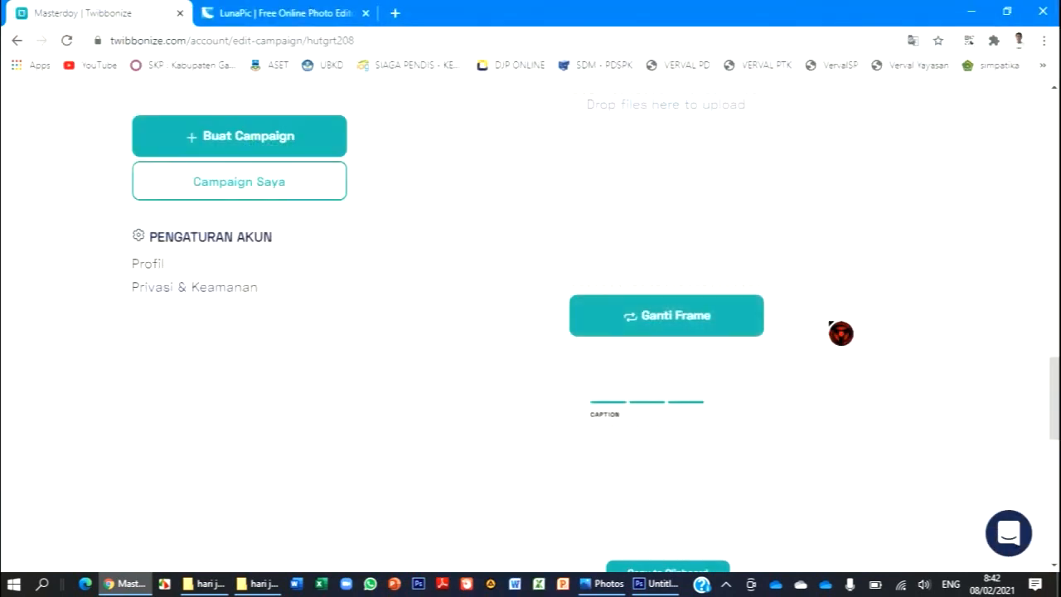
scroll(840, 323, "down", 5)
left_click(540, 353)
scroll(703, 383, "down", 3)
scroll(703, 383, "up", 6)
scroll(705, 383, "up", 8)
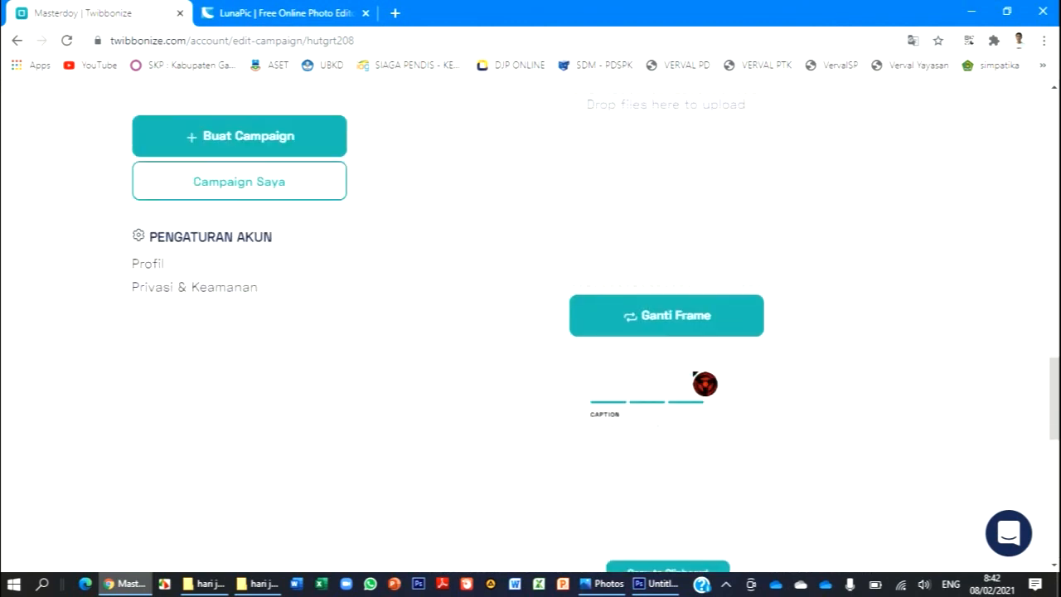
scroll(704, 383, "up", 6)
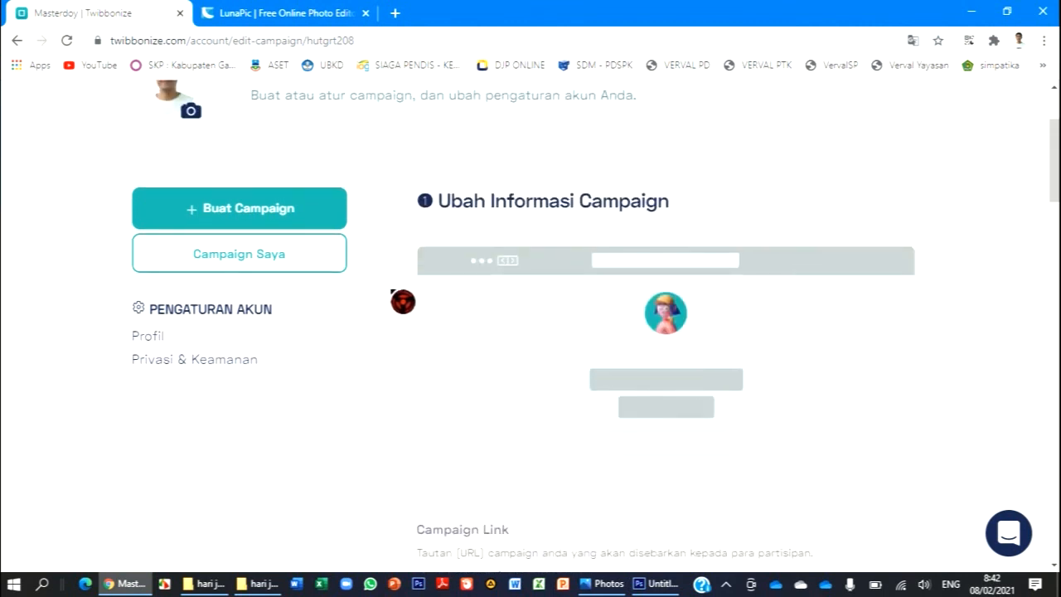
- Start a new campaign and set its link to twibbonize.com/hutkabgarut208
left_click(286, 214)
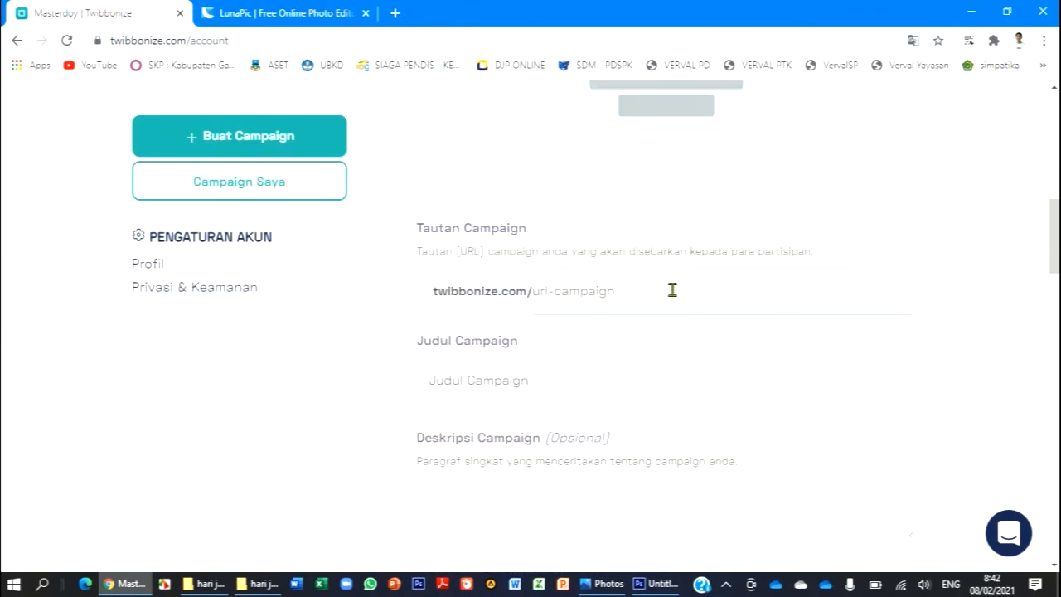
type("hut")
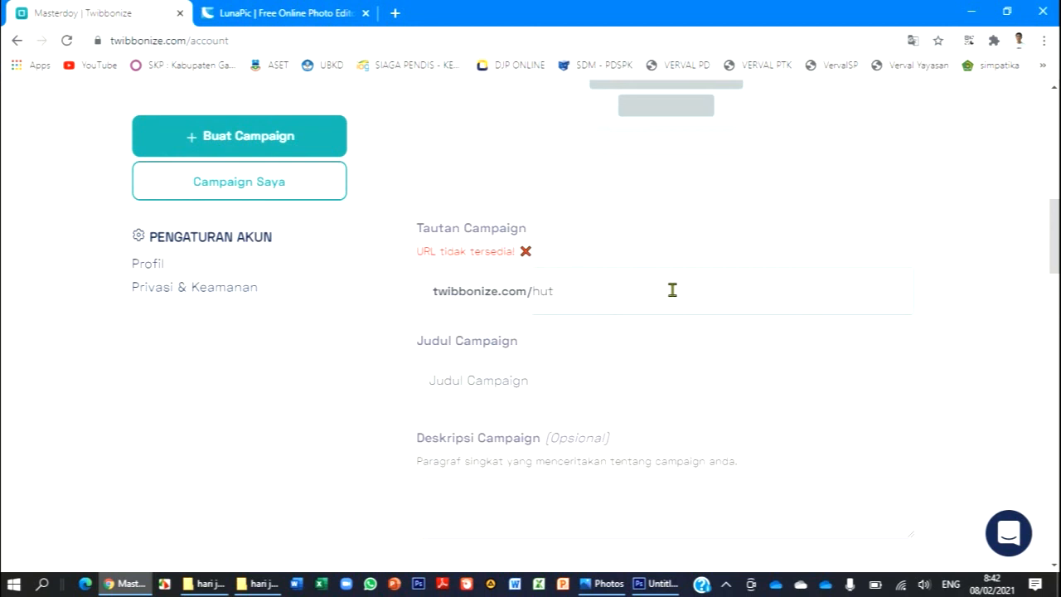
type("kabgarut")
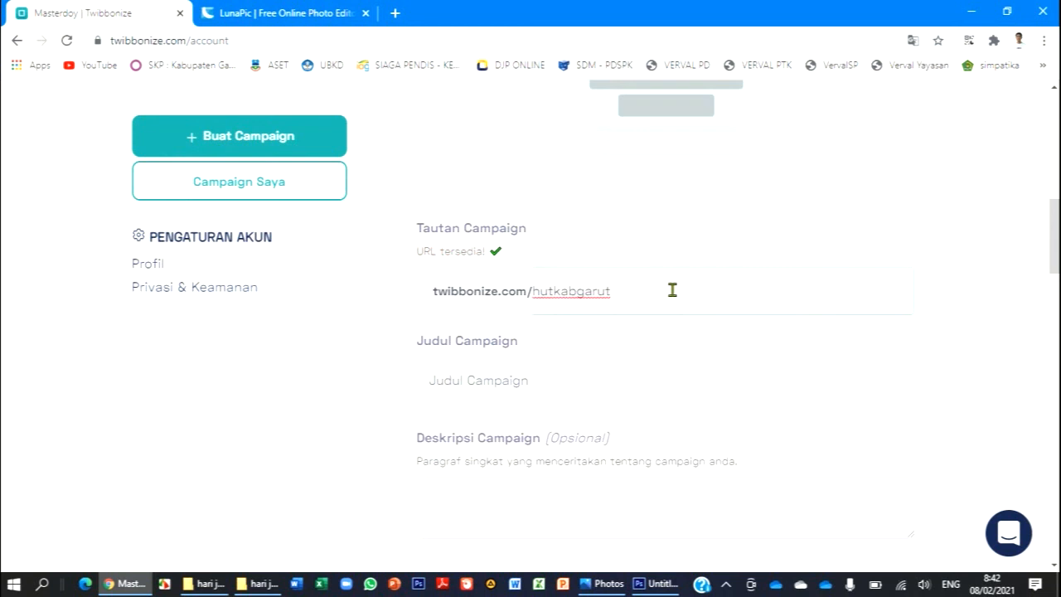
type("208")
- Title the campaign SELAMAT HARI JADI GARUT KE-208 and paste the copied text, ending in the masterdoy YouTube link, as its description
left_click(502, 379)
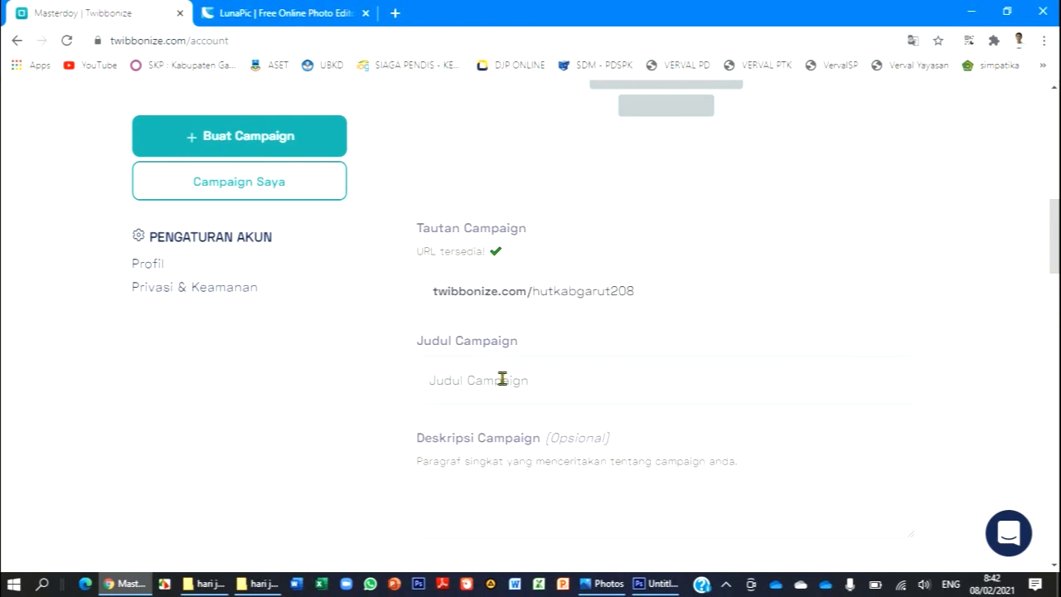
type("SELAMAT HARI JADI GARUT KE-208")
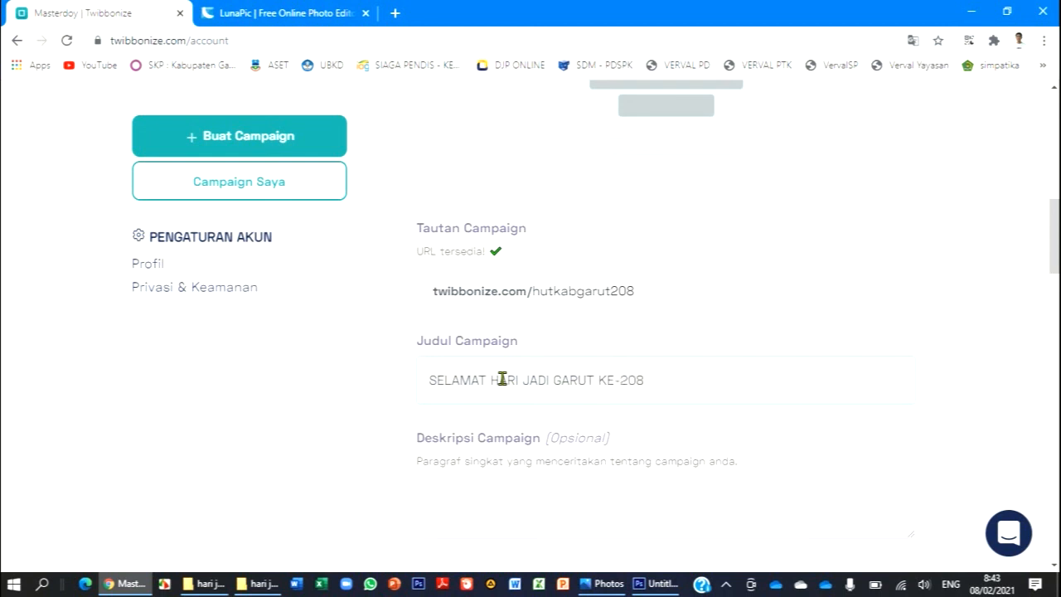
scroll(502, 379, "down", 3)
left_click(490, 266)
key("ctrl+v")
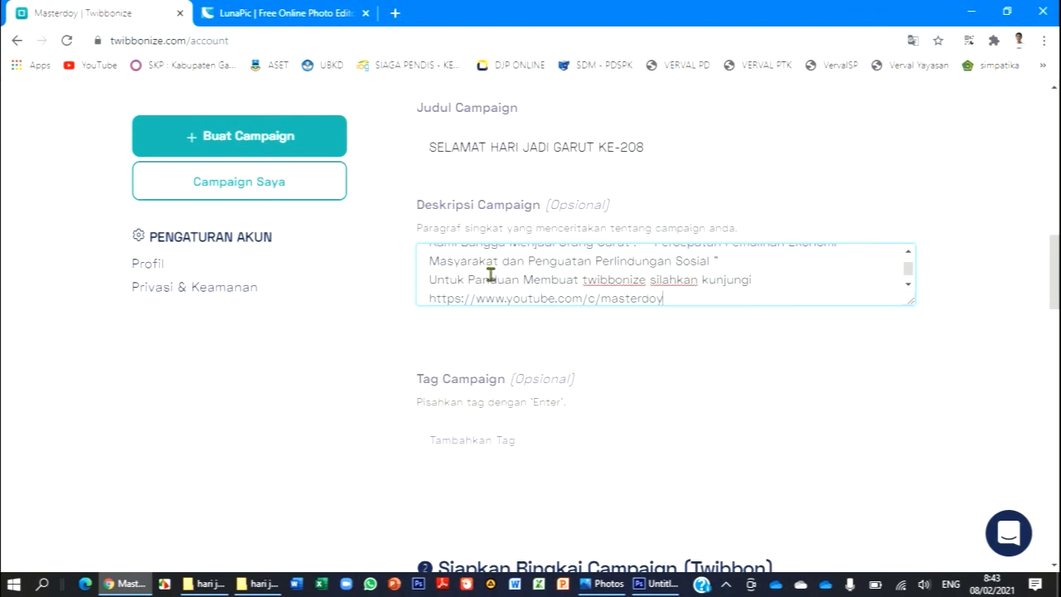
- Add the suggested tag "hut garut" to the campaign
left_click(503, 441)
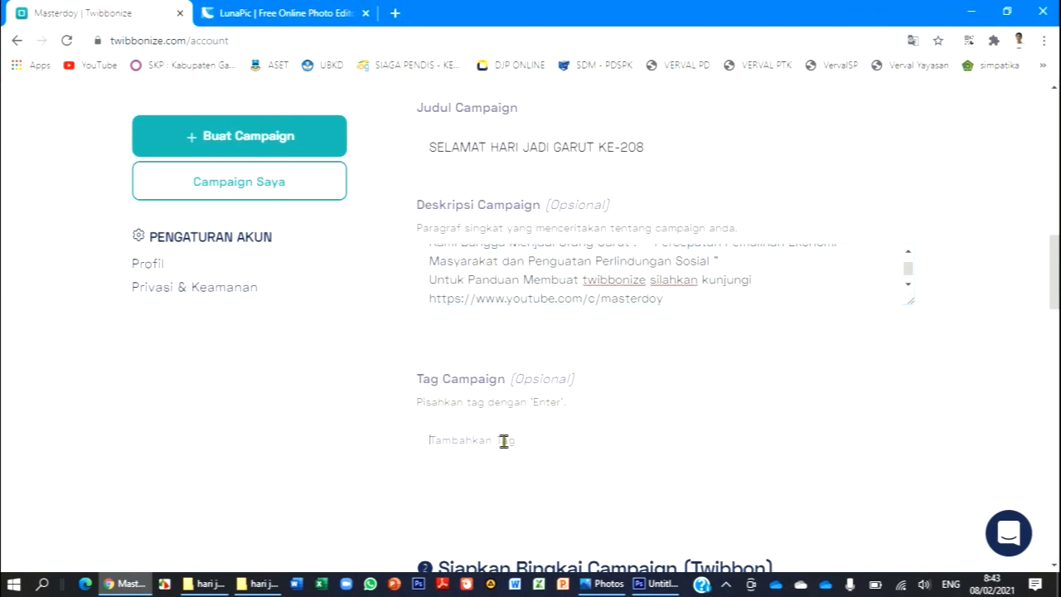
type("hut")
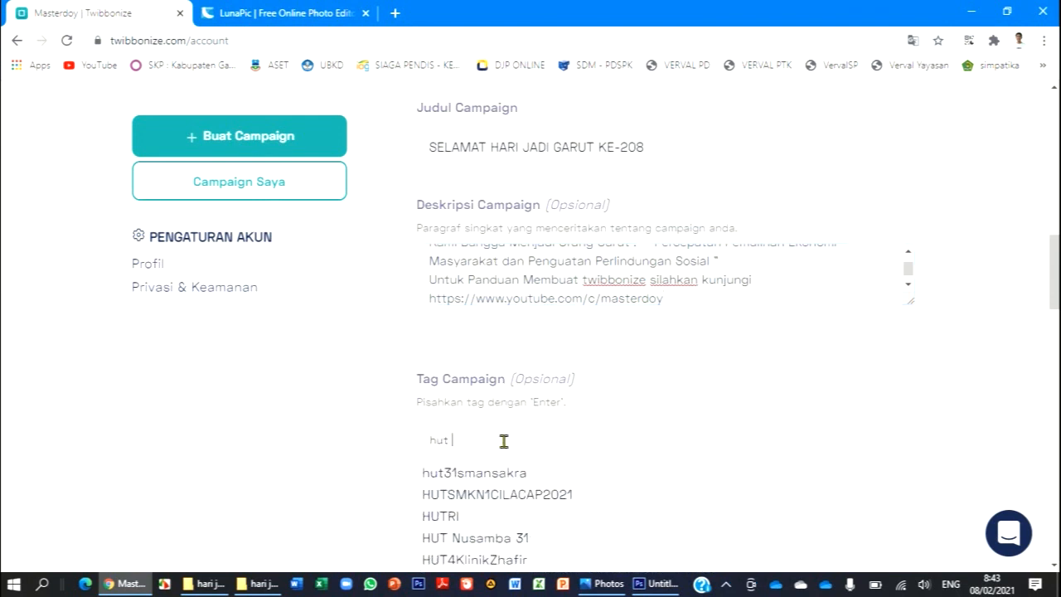
type(" garut")
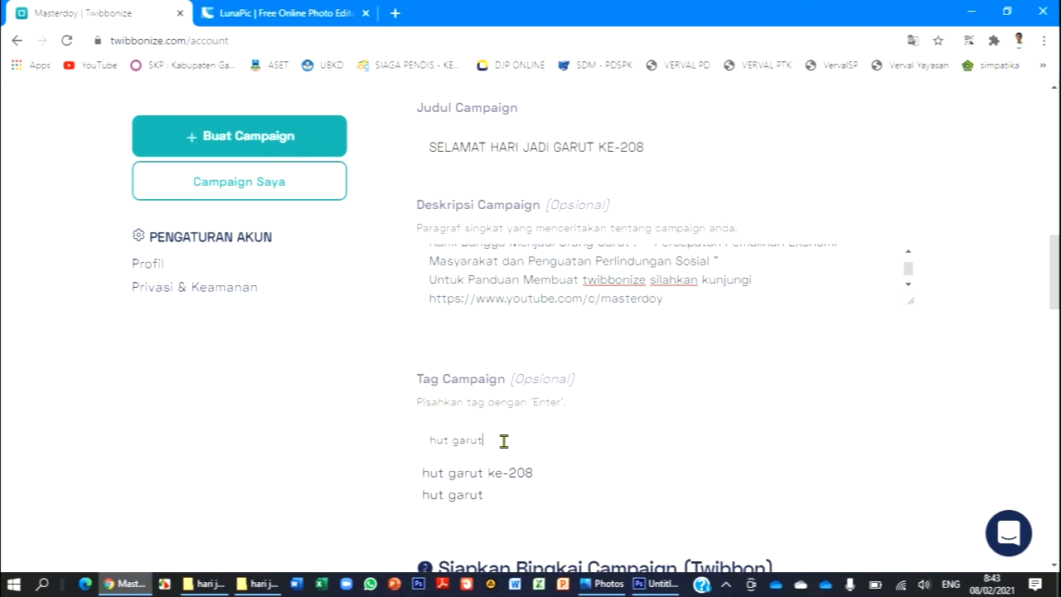
left_click(497, 495)
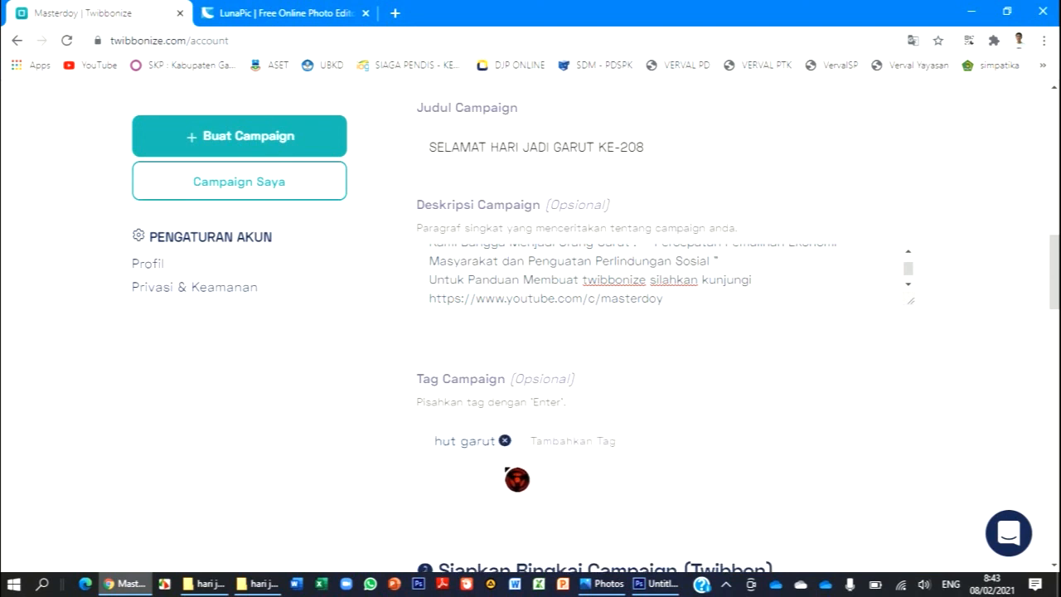
- Add the suggested tags "hut garut ke-208" and "masterdoy" to the campaign
type("hutga")
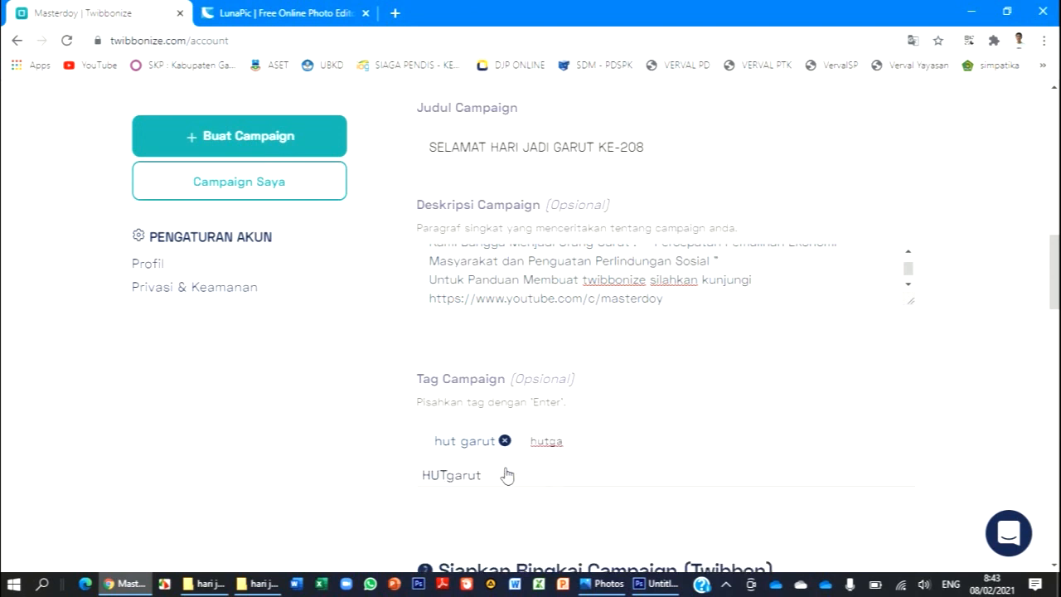
type("rut")
key("BackSpace")
key("BackSpace")
type("garut")
key("Return")
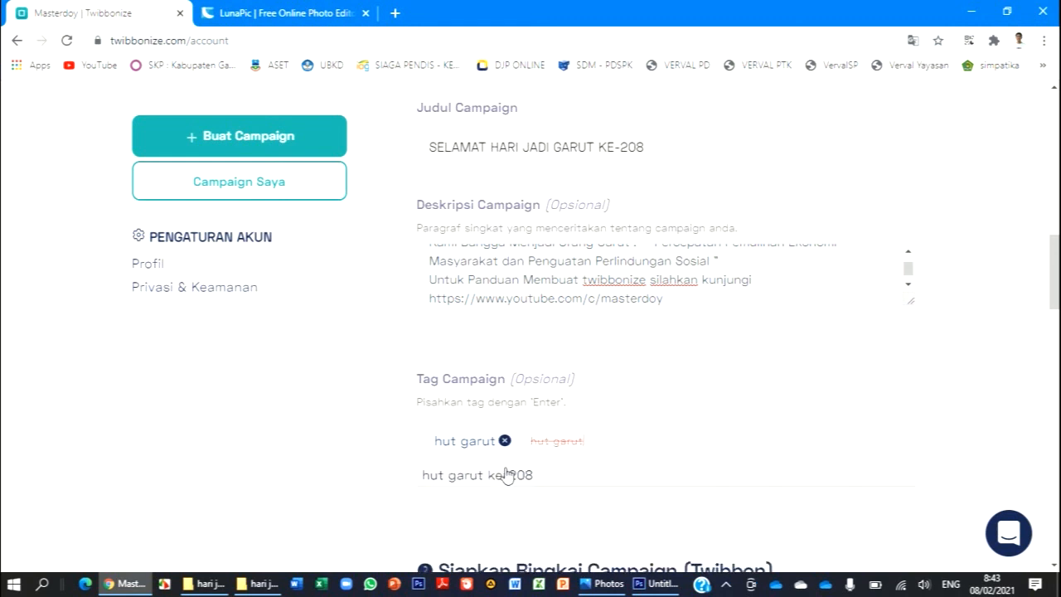
left_click(502, 479)
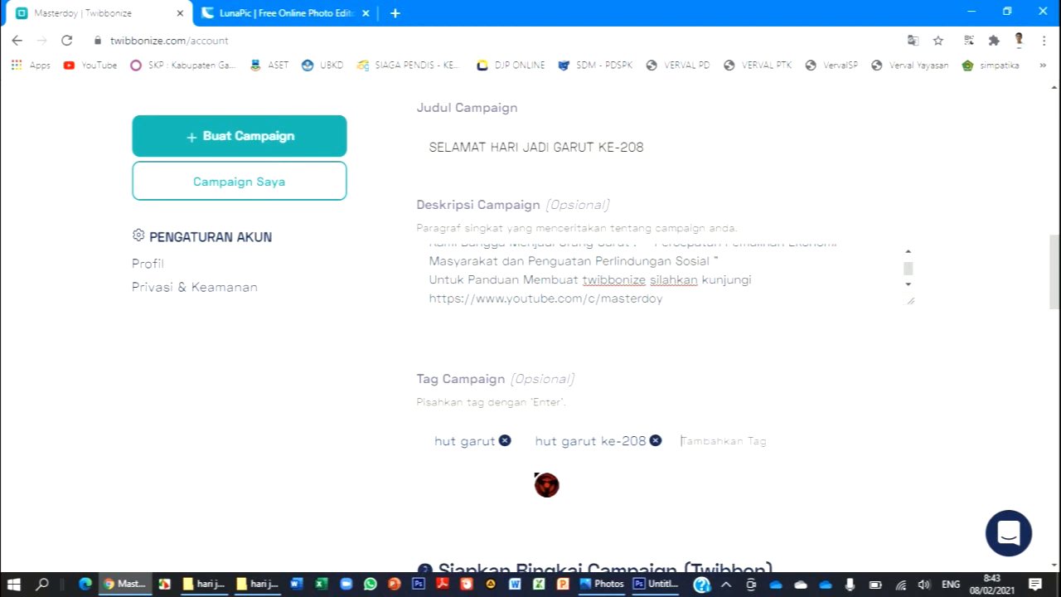
type("master")
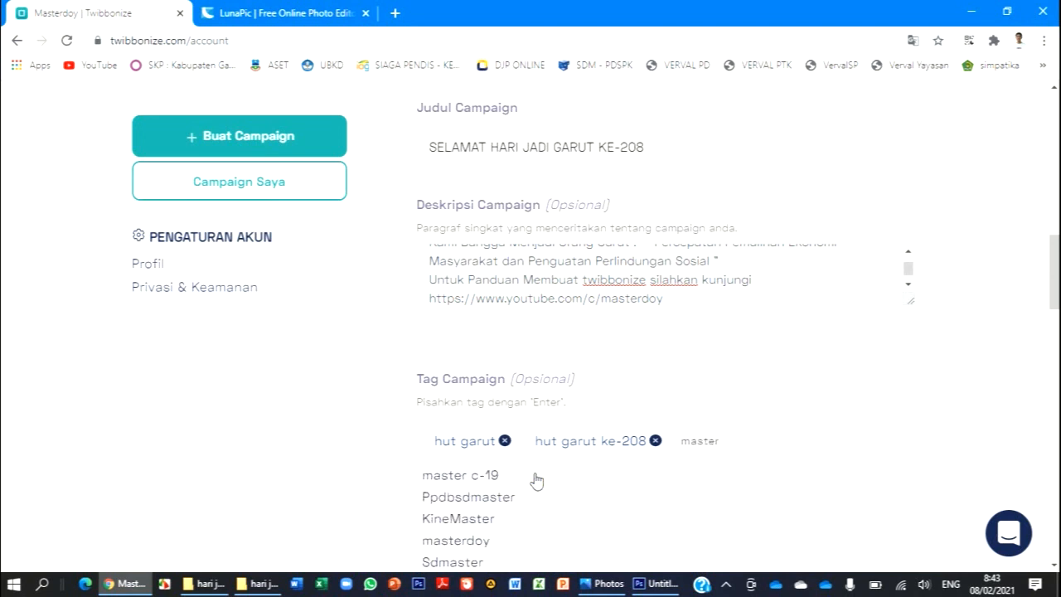
left_click(458, 541)
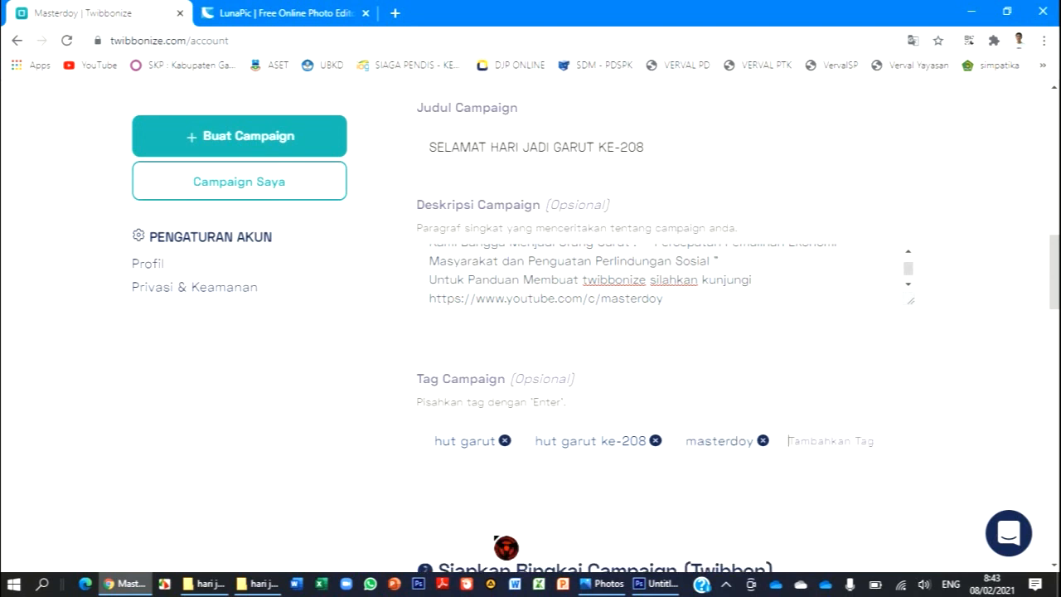
- Upload the grt2 image from the hari jadi garut folder as the campaign frame
scroll(635, 498, "down", 5)
scroll(635, 497, "down", 4)
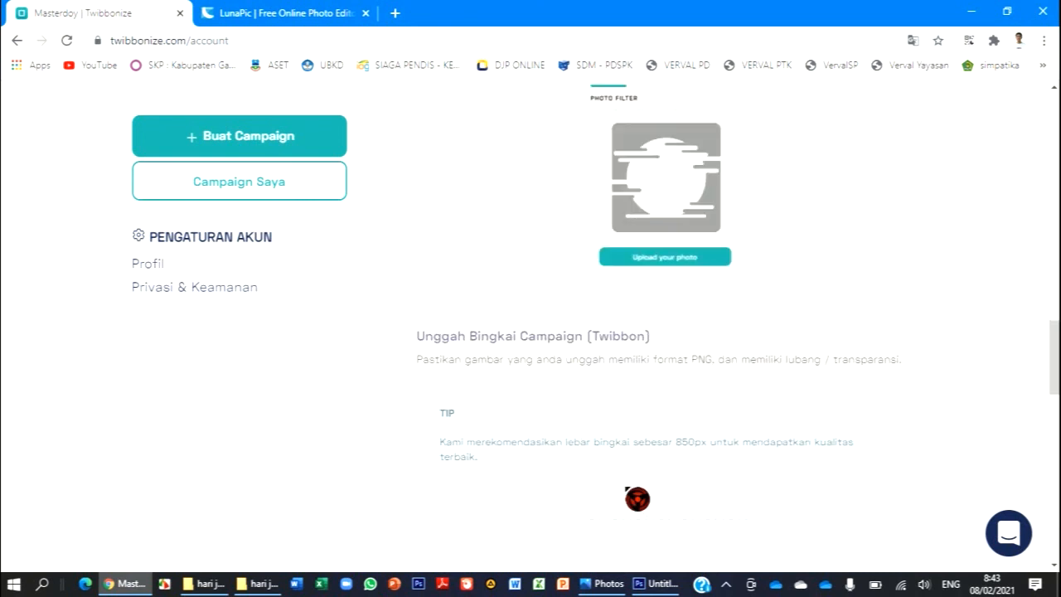
left_click(665, 405)
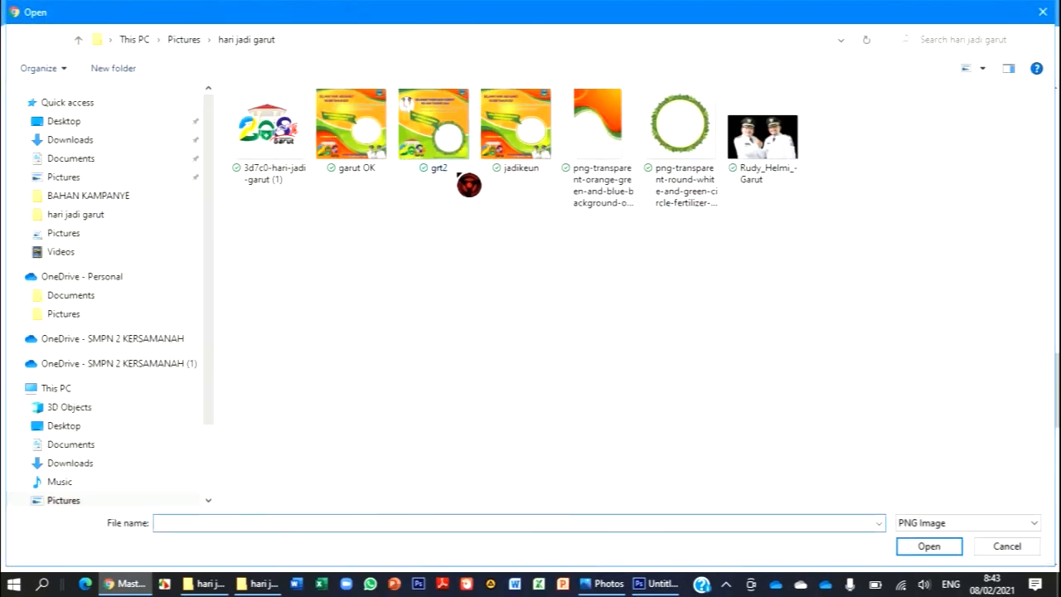
left_click(452, 166)
left_click(929, 545)
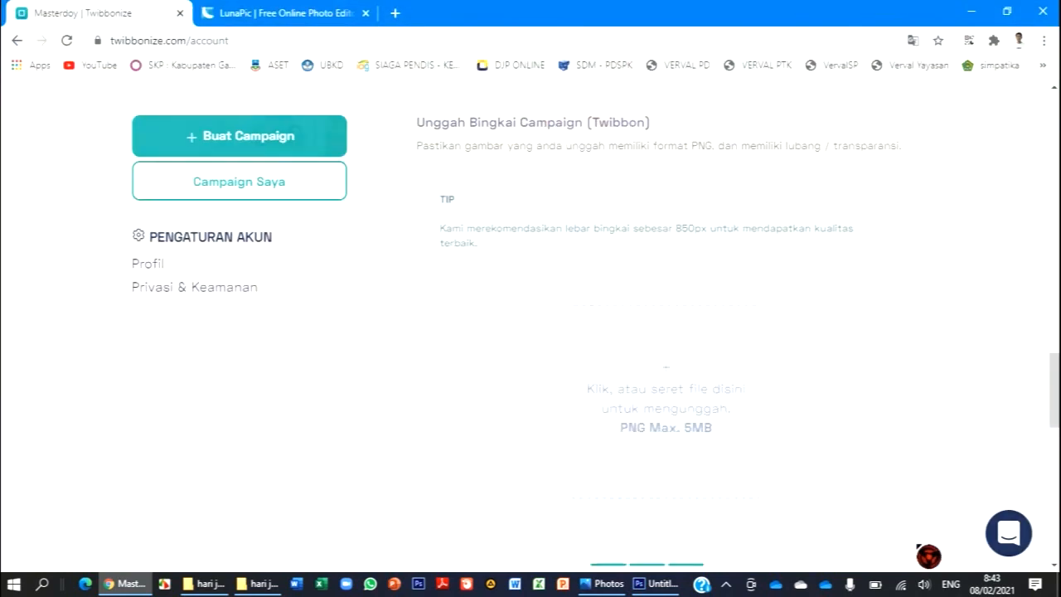
- Check the uploaded frame, keep the default caption template, and create the campaign
scroll(852, 403, "down", 2)
scroll(852, 403, "down", 1)
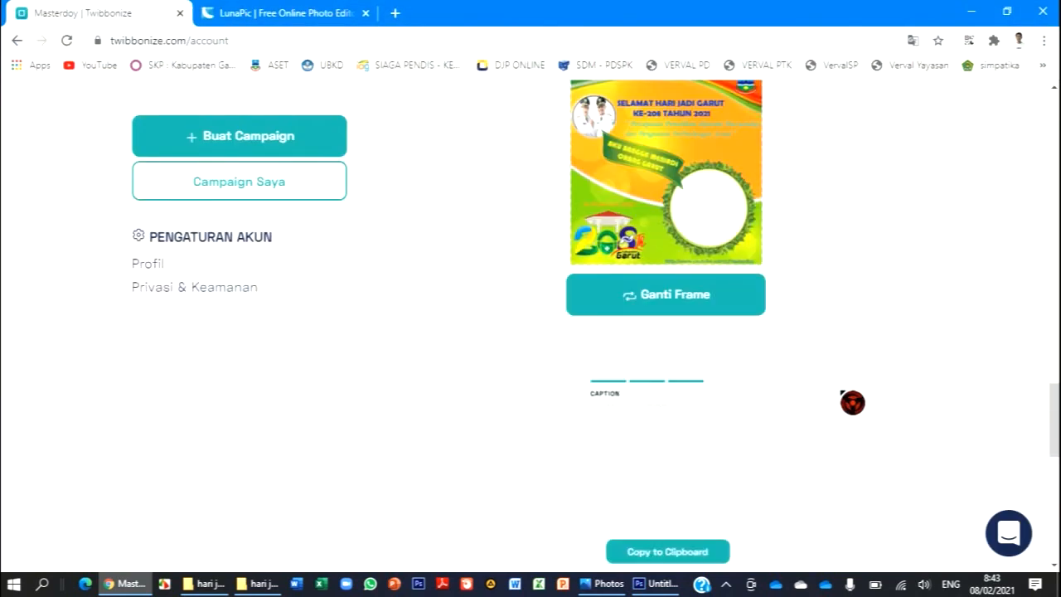
scroll(837, 400, "up", 2)
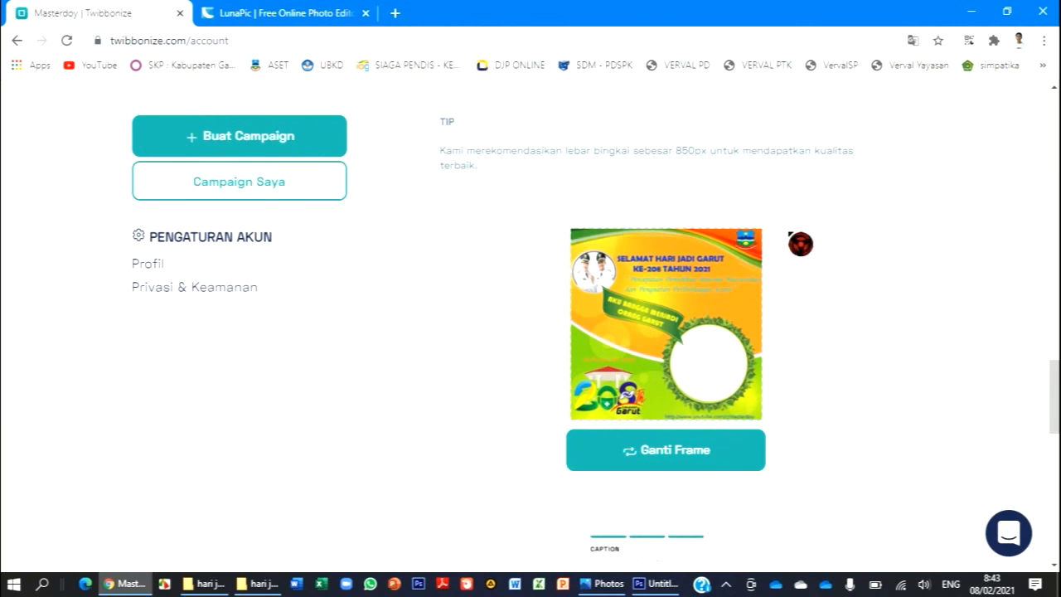
scroll(791, 249, "down", 3)
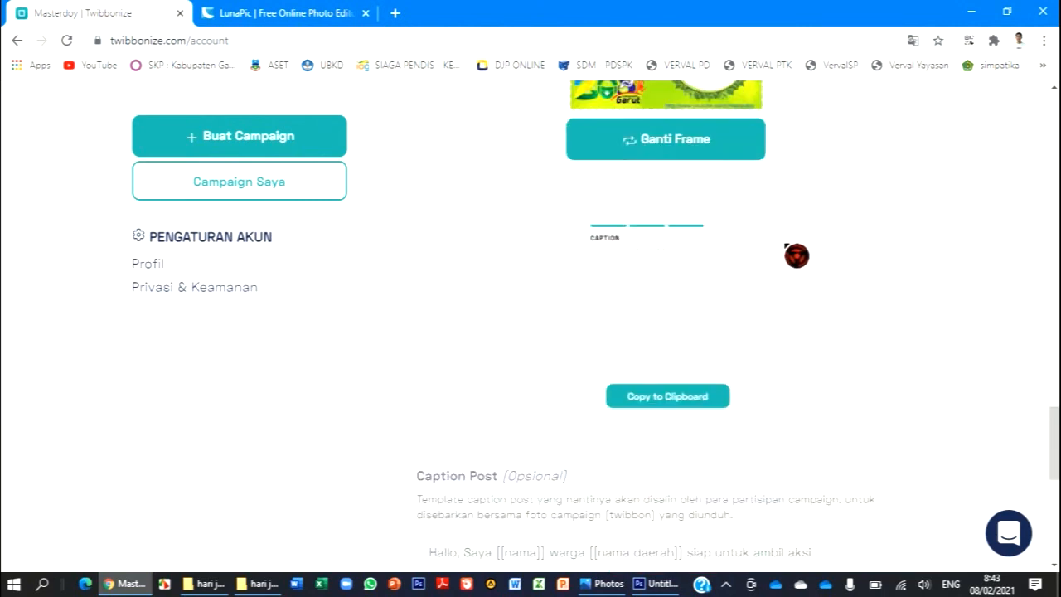
scroll(799, 257, "down", 3)
left_click(547, 399)
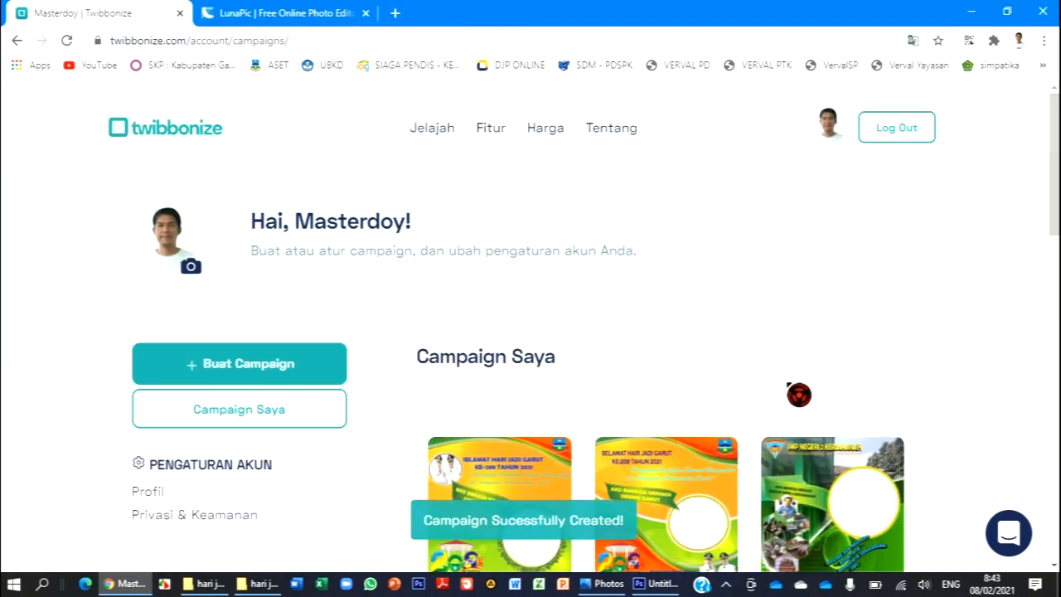
- Look over the account's campaigns and copy the URL of the new SELAMAT HARI JADI GARUT KE-208 campaign
scroll(798, 395, "down", 3)
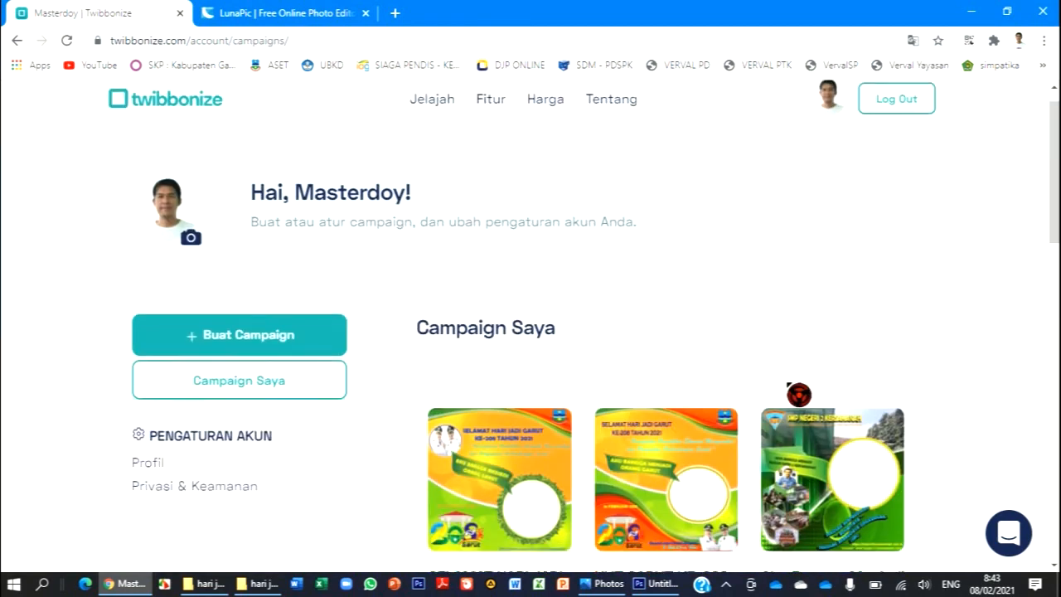
scroll(790, 391, "down", 2)
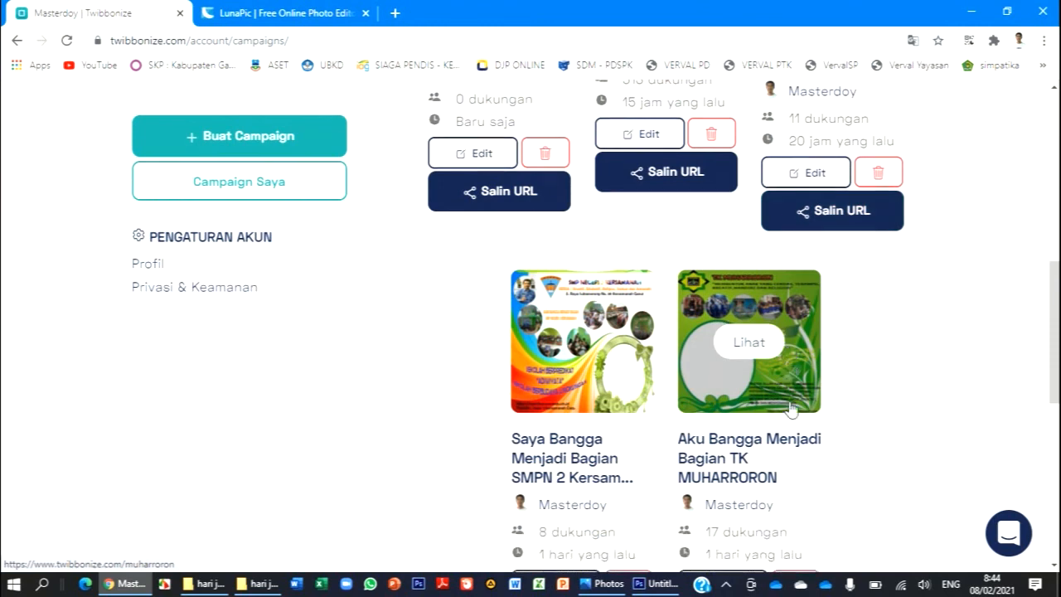
scroll(514, 450, "up", 5)
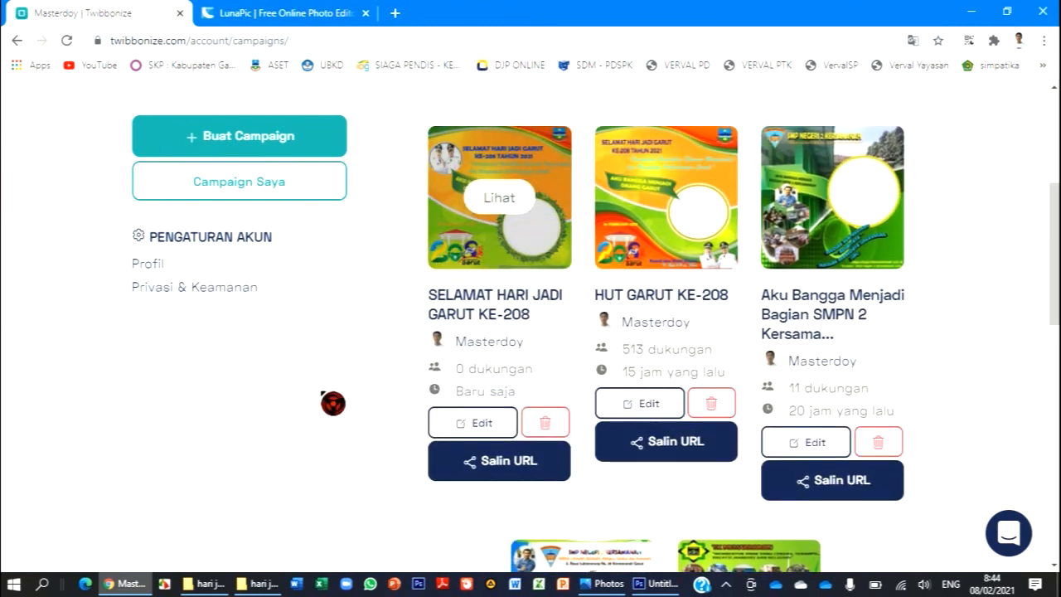
left_click(510, 477)
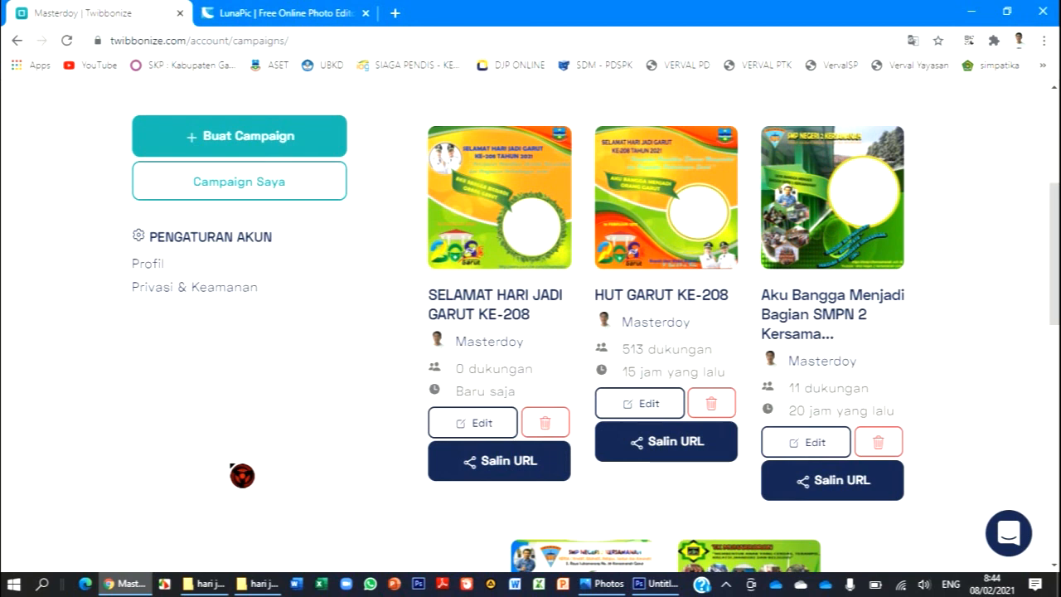
scroll(243, 475, "up", 3)
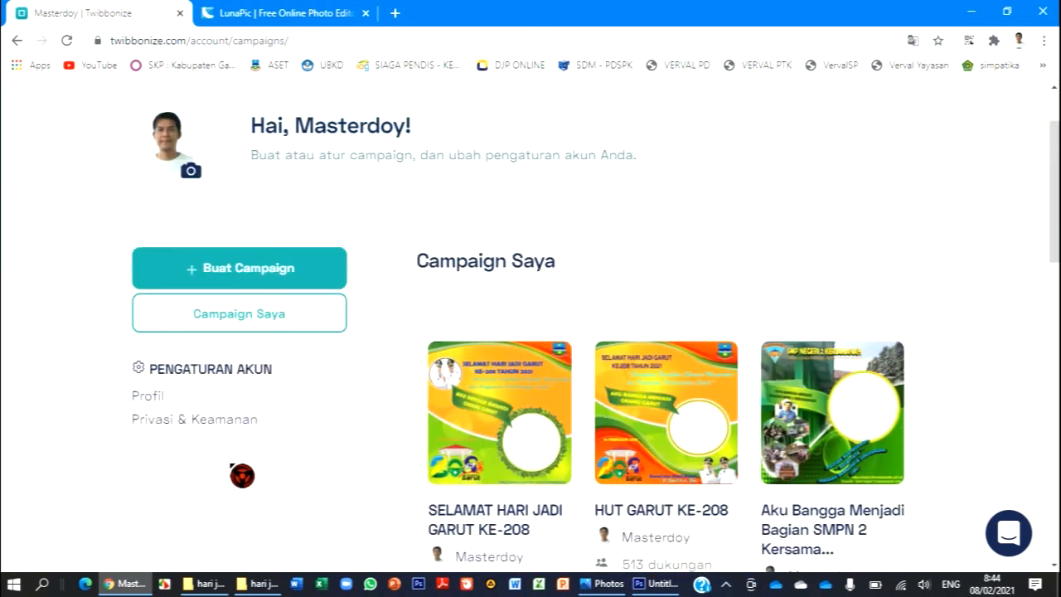